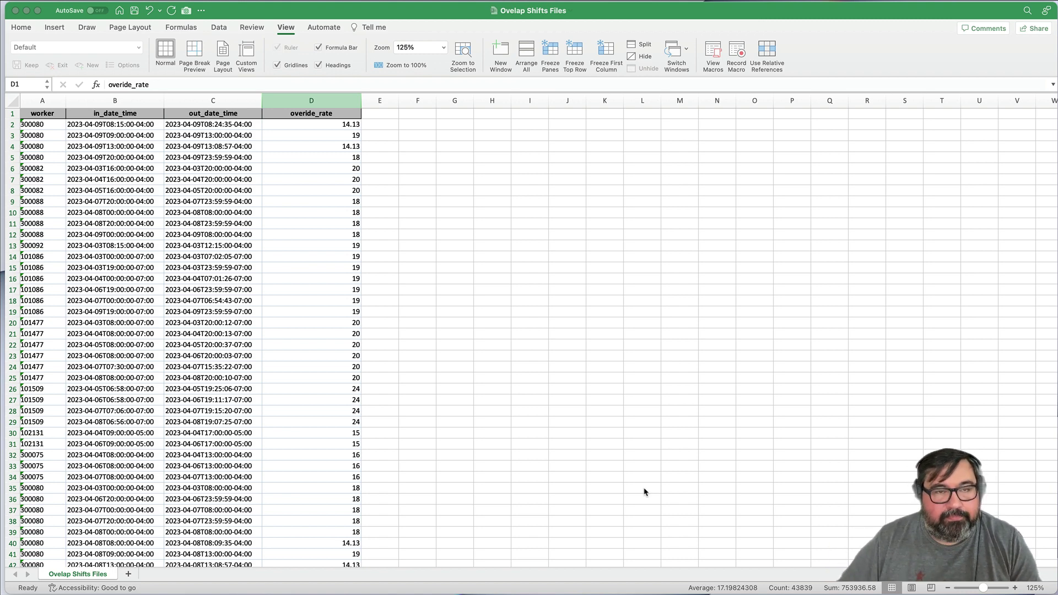
- Zoom the sheet to 200% and examine the worker, in_date_time, out_date_time and overide_rate columns one by one
click(444, 48)
click(418, 63)
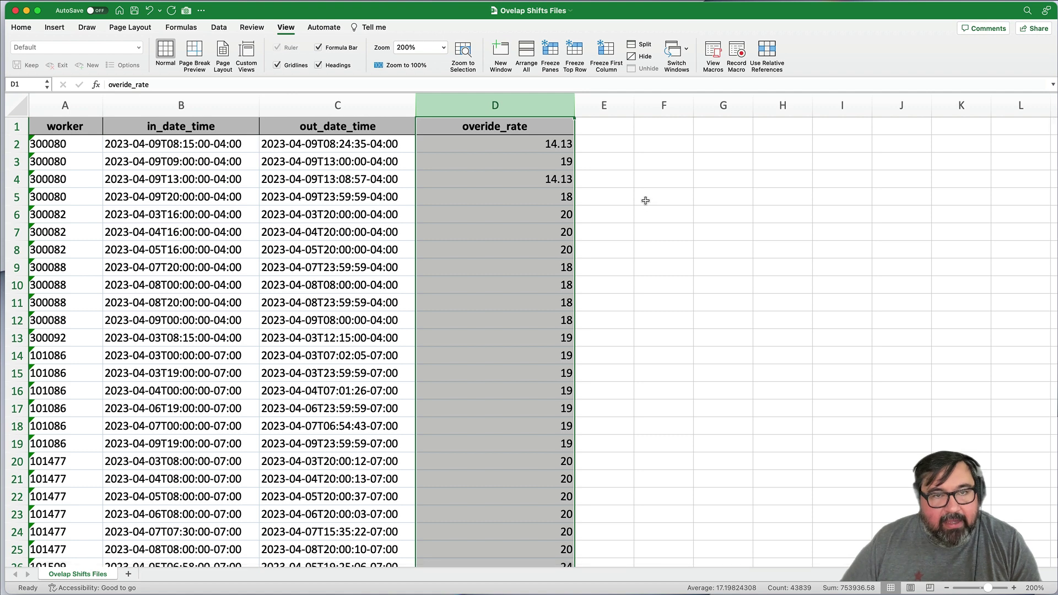
click(74, 96)
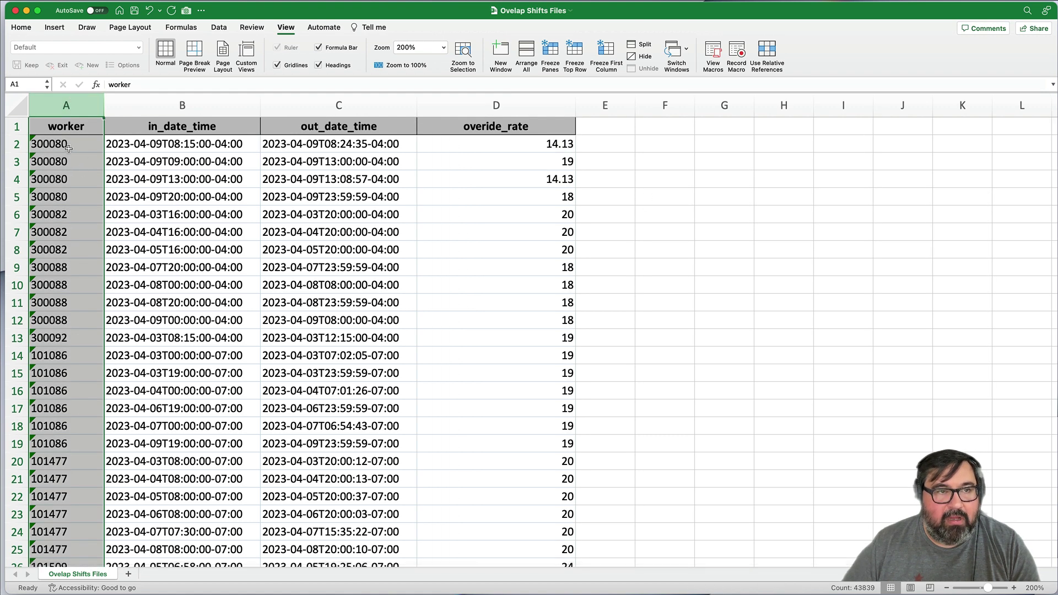
click(220, 109)
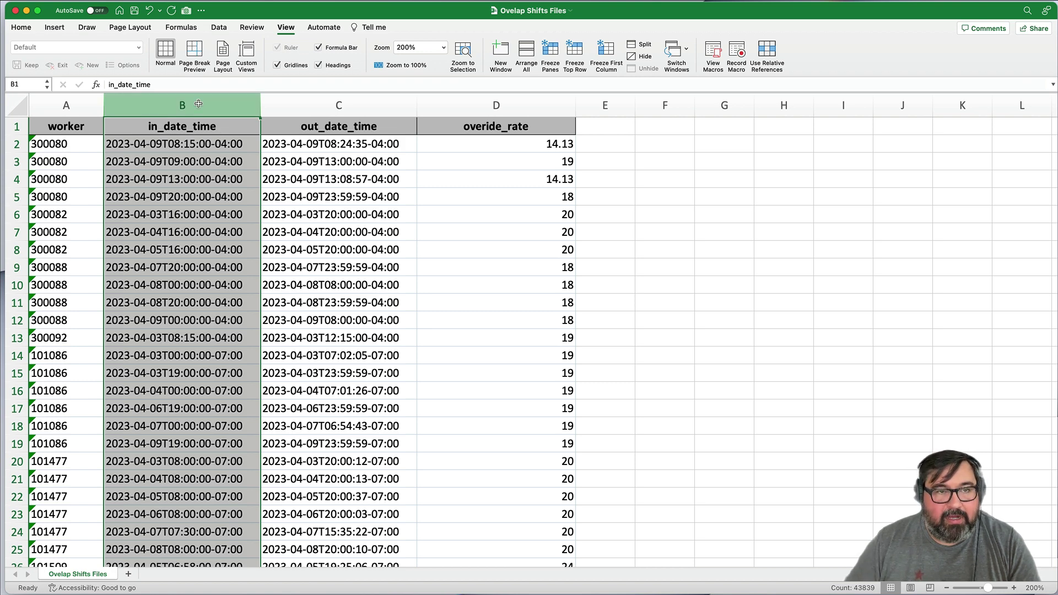
drag(198, 104, 340, 114)
click(346, 107)
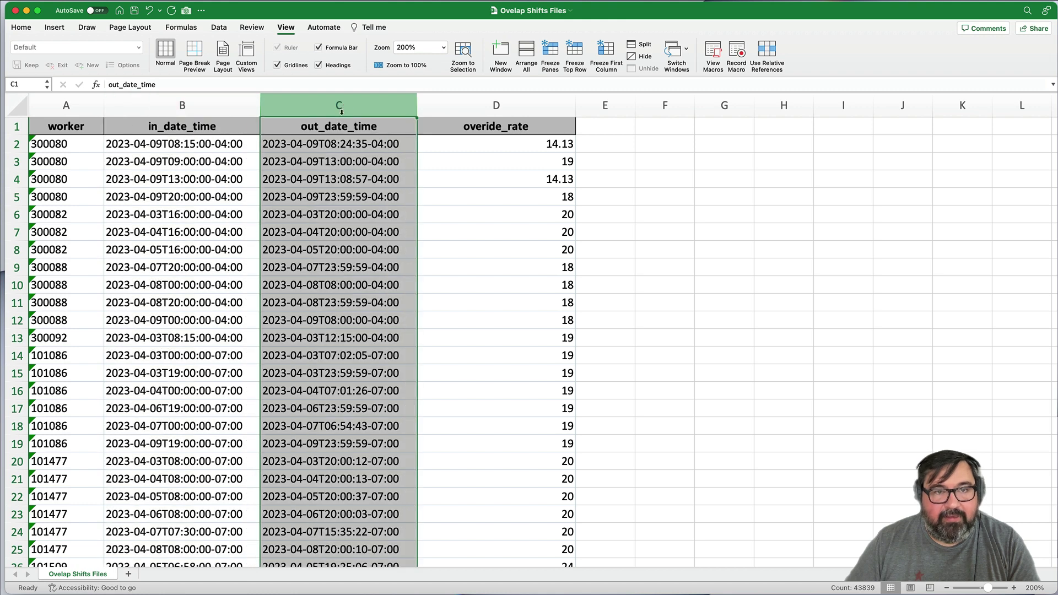
click(497, 105)
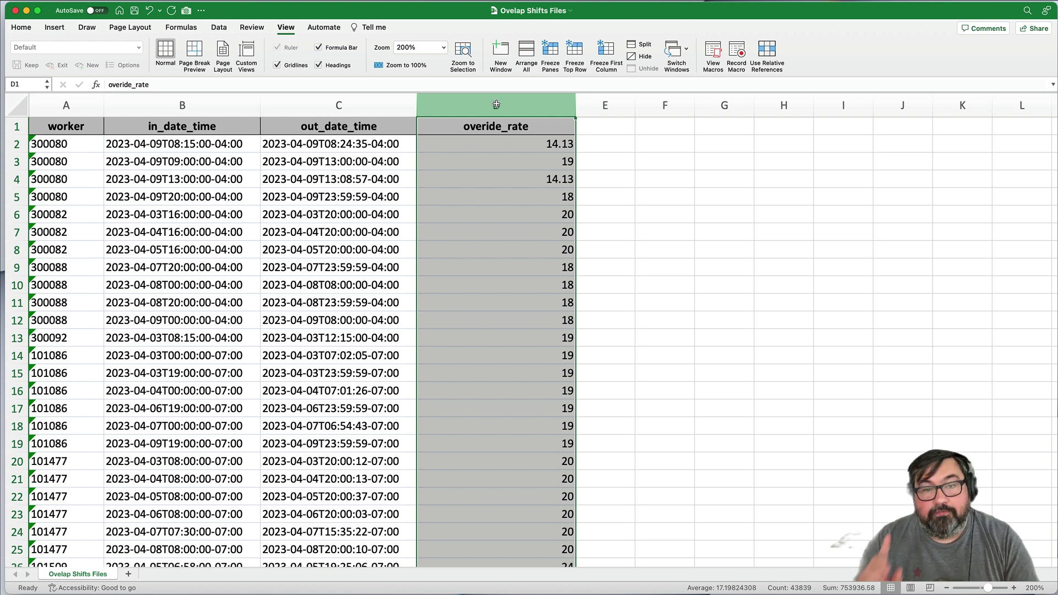
- Switch to Finder and duplicate Ovelap Shifts Files.xlsx in the Overlapping Shifts folder
key(super+Tab)
key(super+Tab)
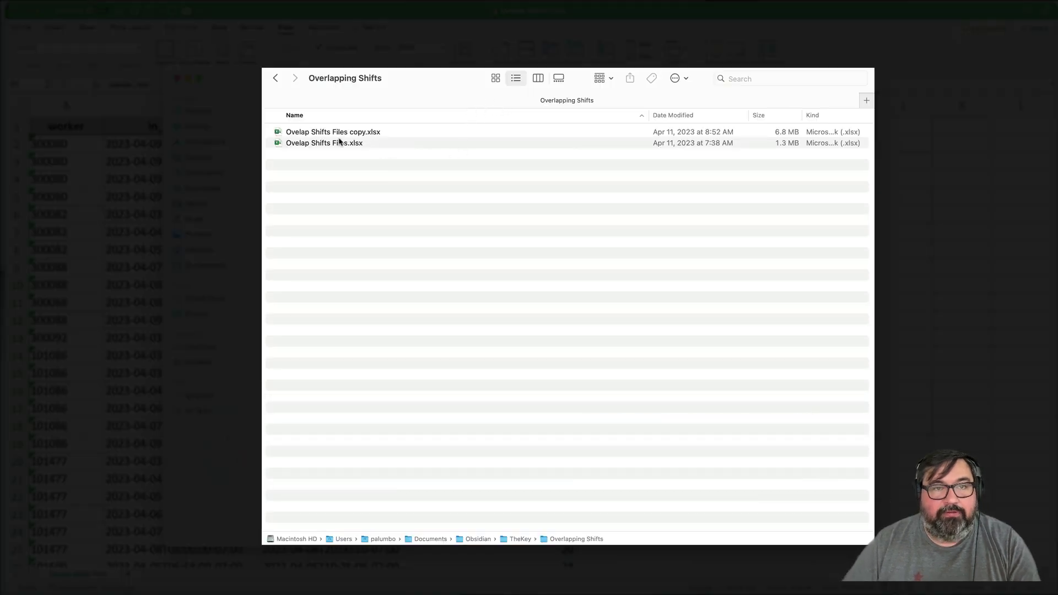
click(341, 143)
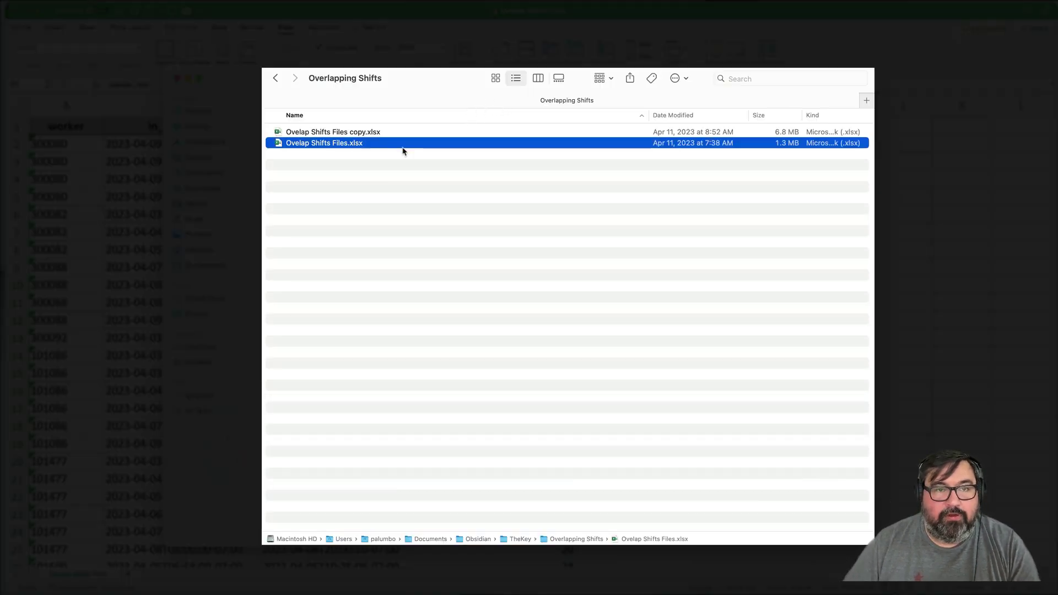
right_click(326, 145)
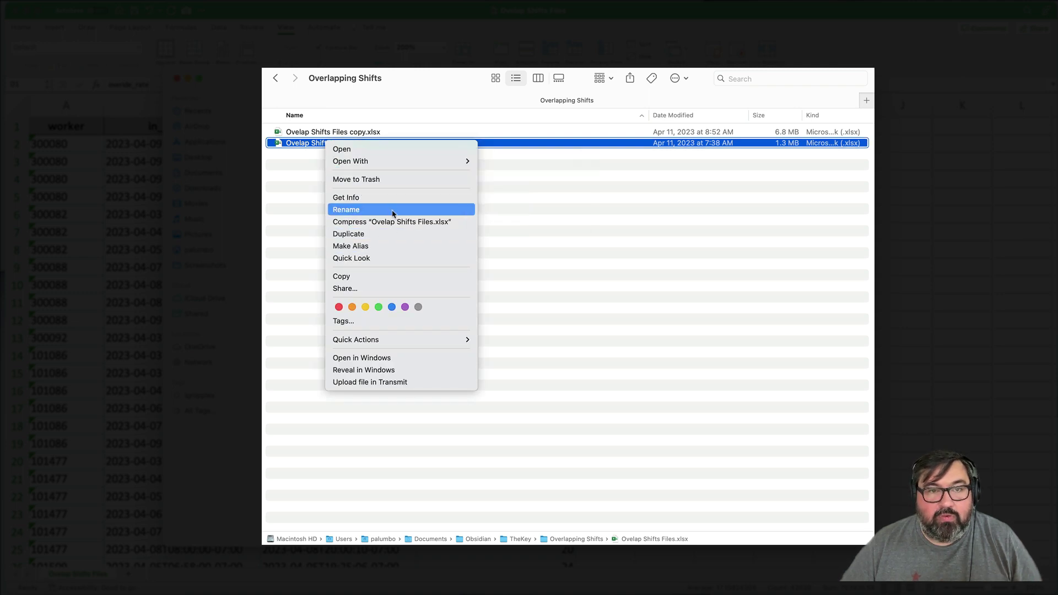
click(368, 233)
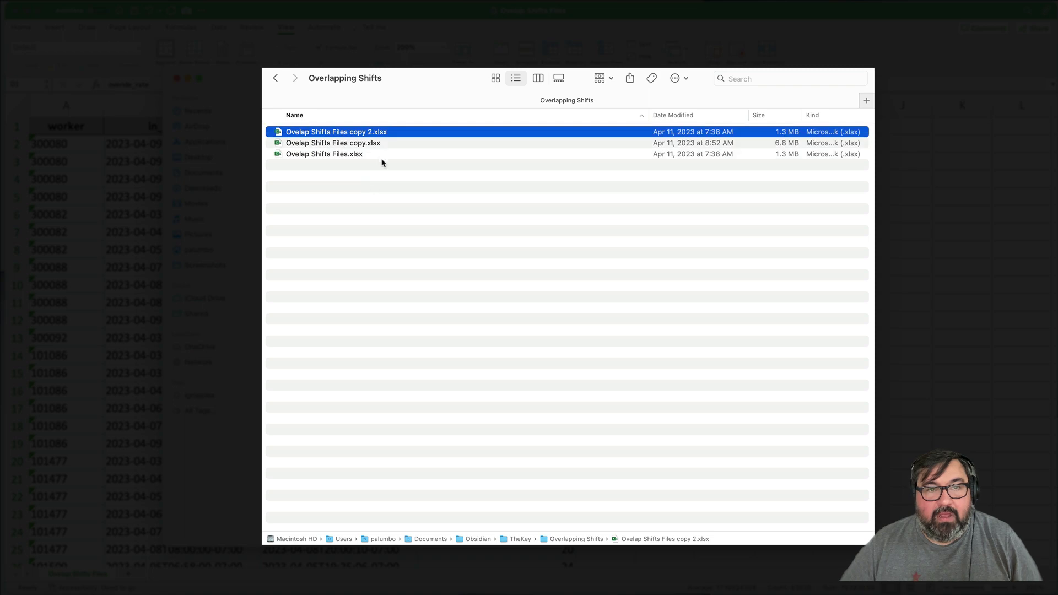
- Open Ovelap Shifts Files copy 2.xlsx in Excel, with its window enlarged to fill the screen and the zoom at 150%
click(403, 147)
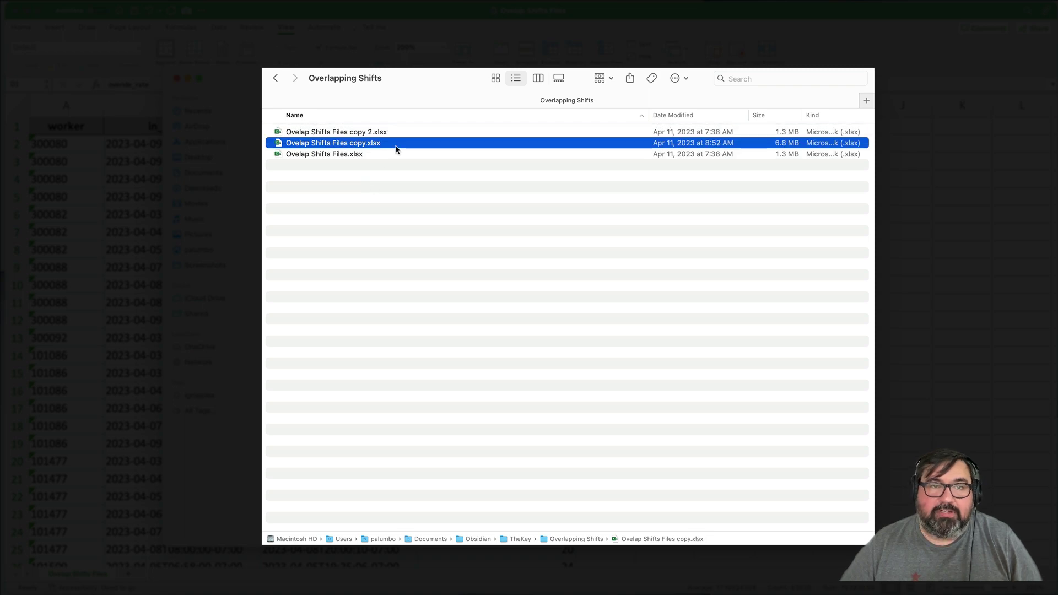
click(392, 134)
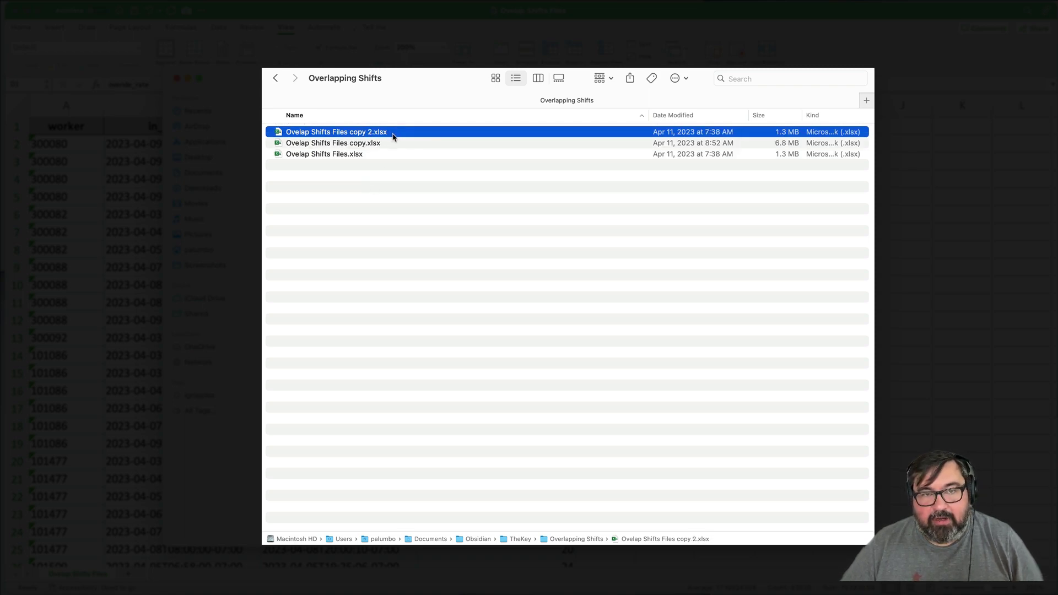
key(super+Tab)
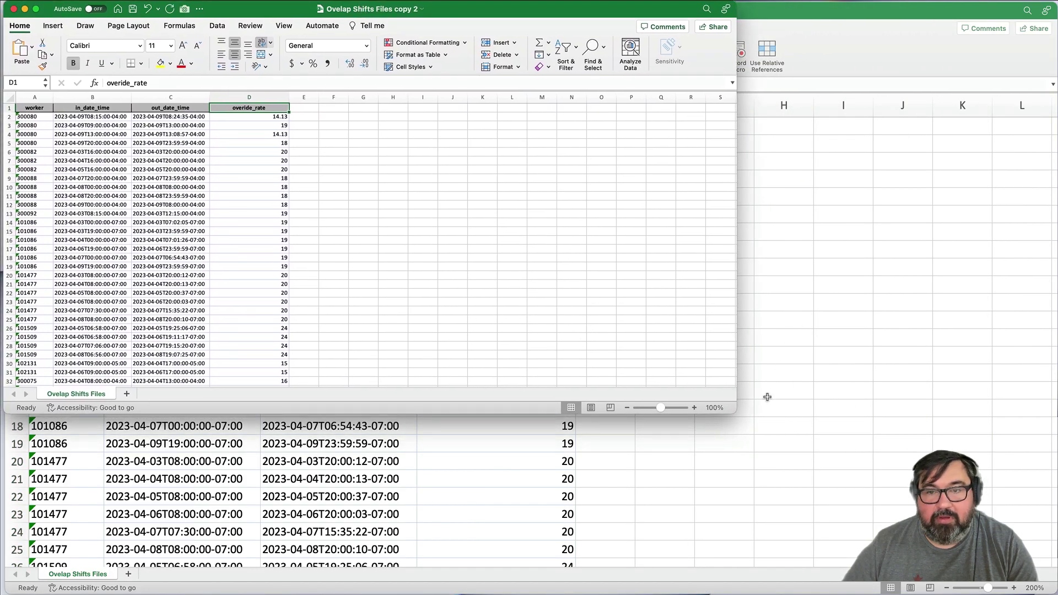
drag(737, 415, 1048, 591)
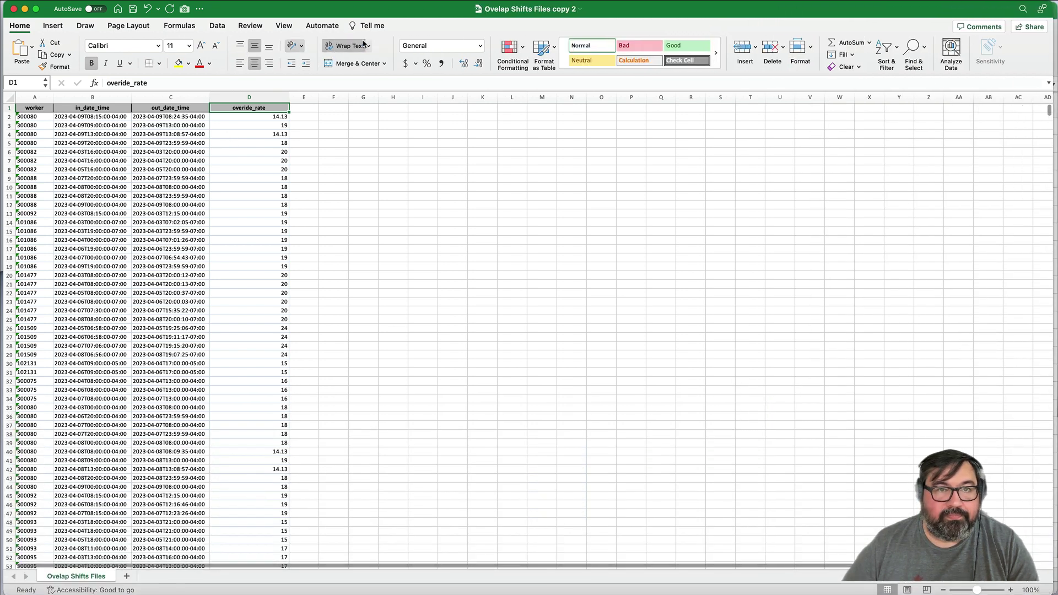
click(285, 26)
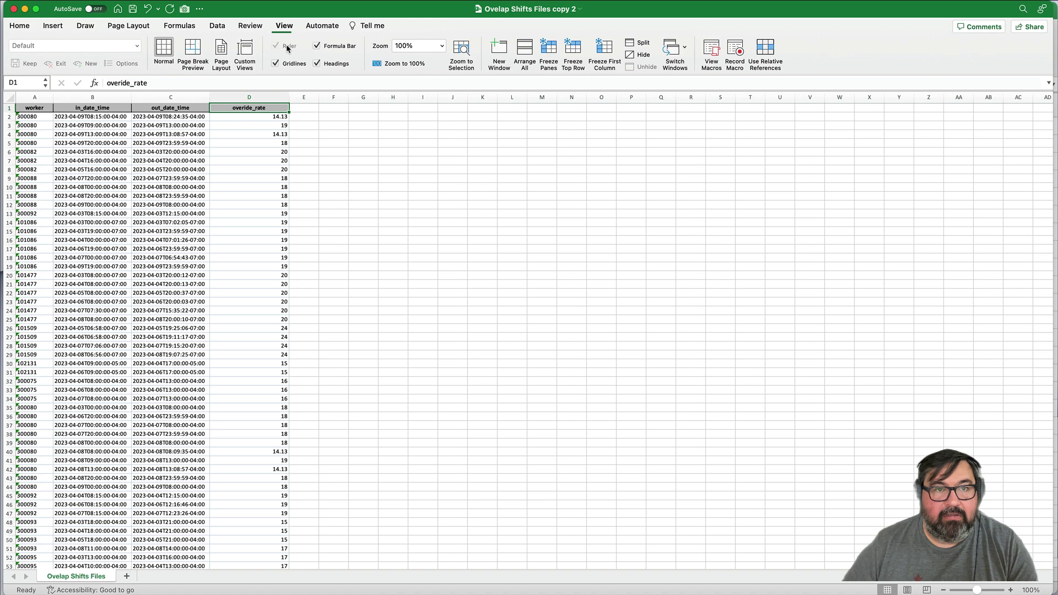
click(442, 48)
click(417, 81)
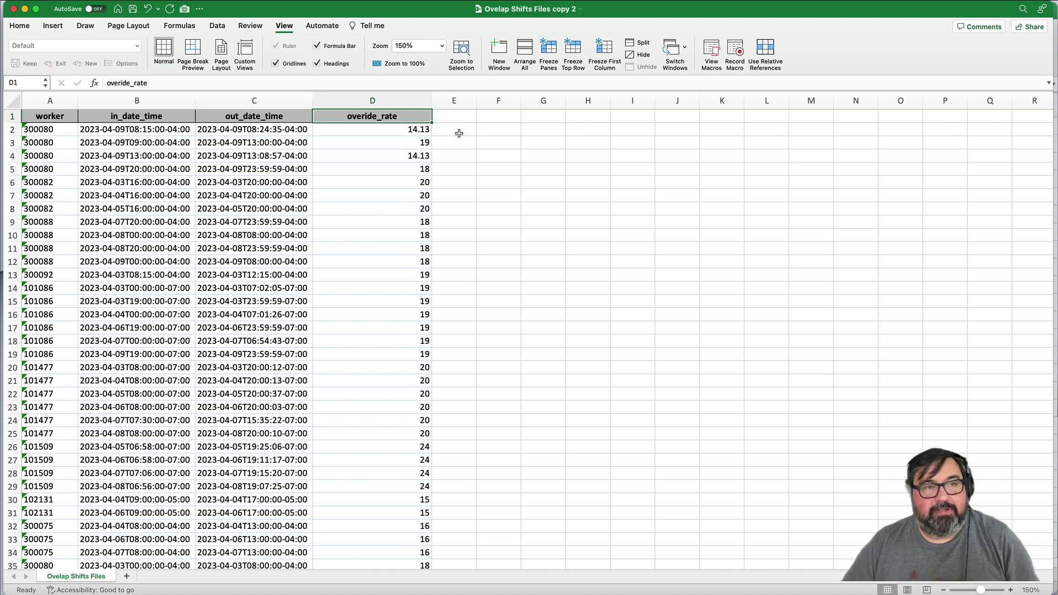
- Insert three blank columns between in_date_time and out_date_time
click(175, 96)
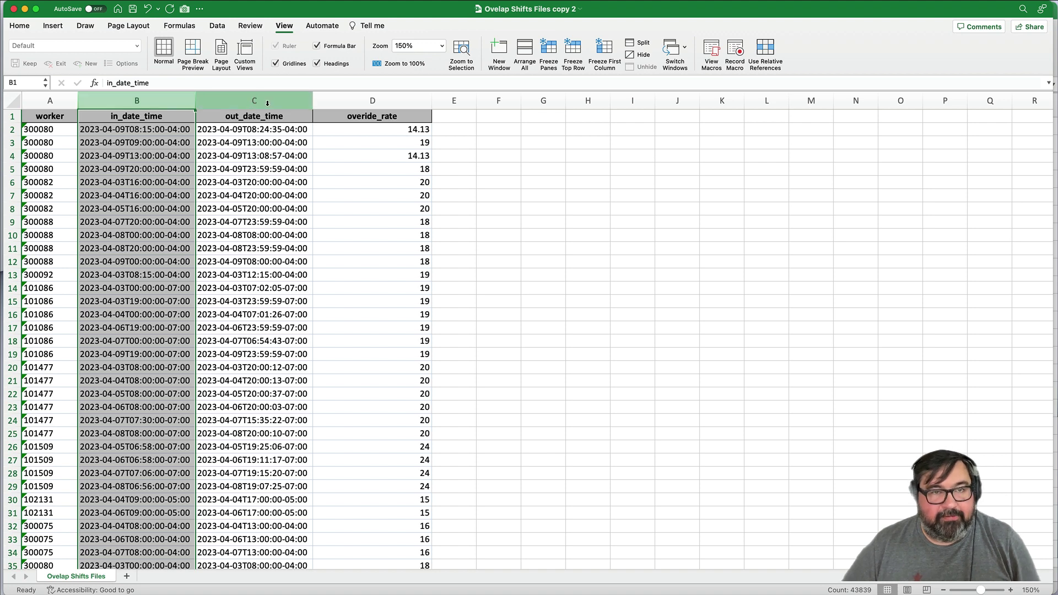
drag(267, 97, 457, 100)
right_click(279, 94)
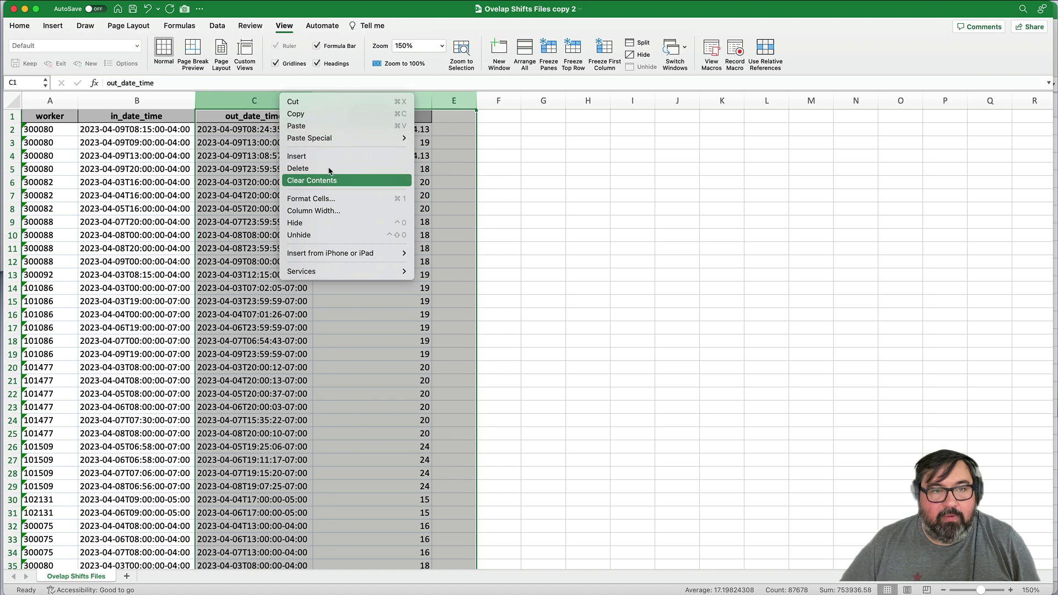
click(322, 160)
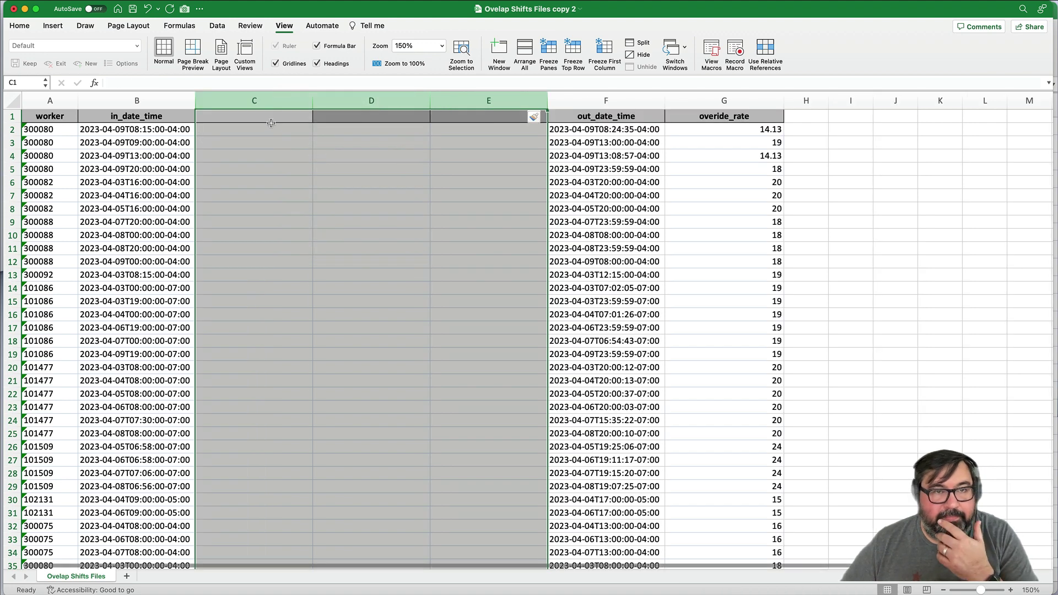
- Split the in_date_time column into date and time with Text to Columns, using T as the custom delimiter and replacing existing data
click(177, 100)
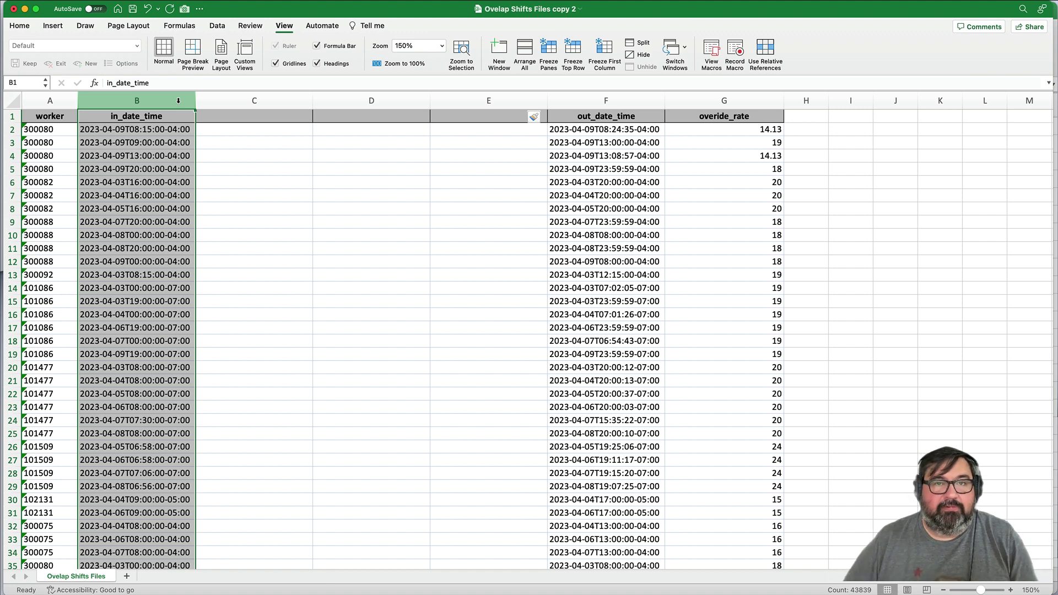
click(20, 26)
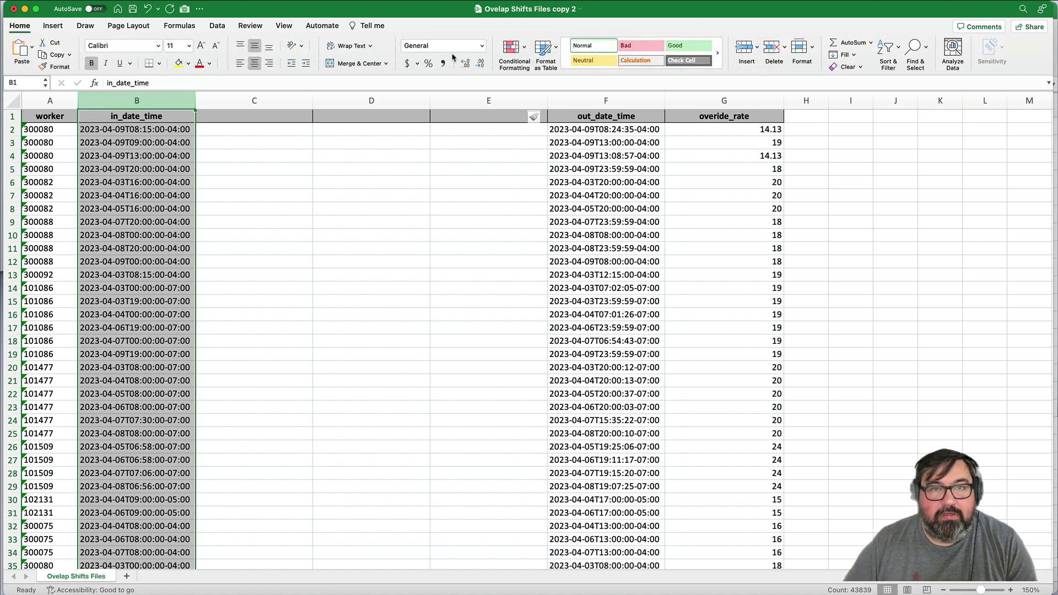
click(217, 26)
click(576, 54)
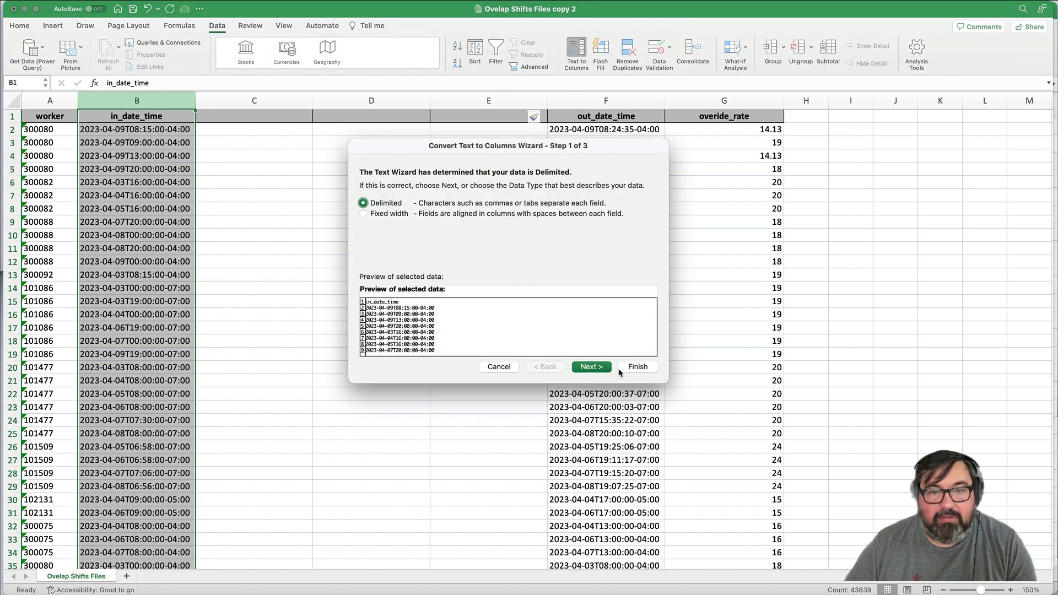
click(599, 369)
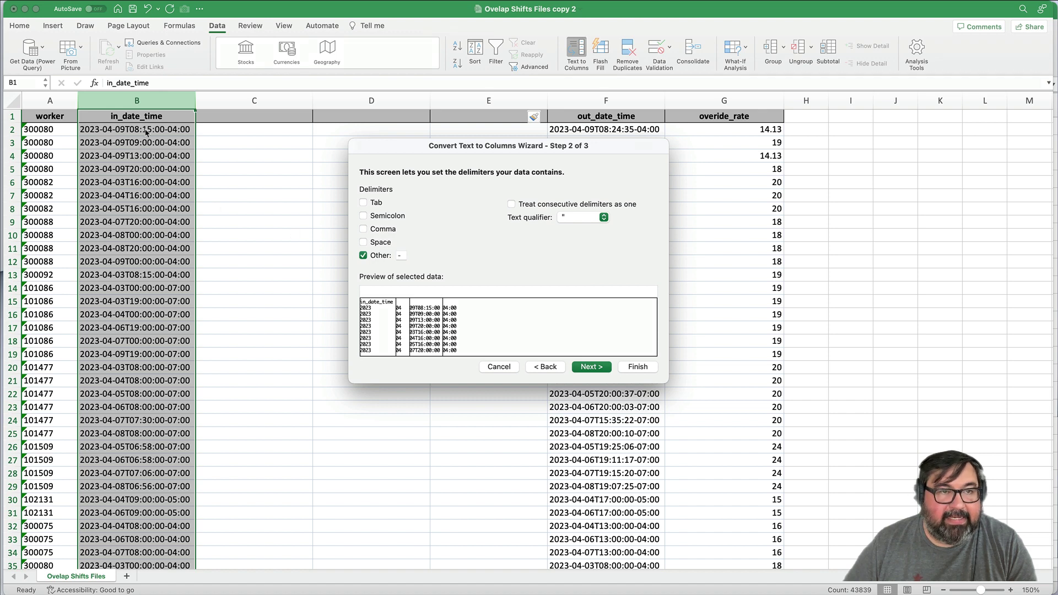
click(401, 255)
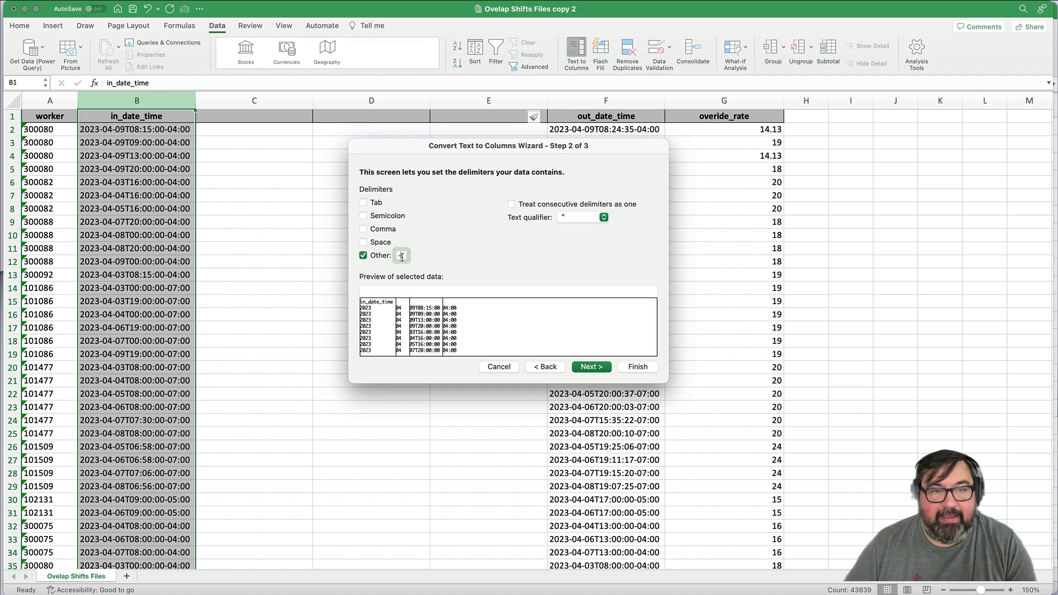
text(T)
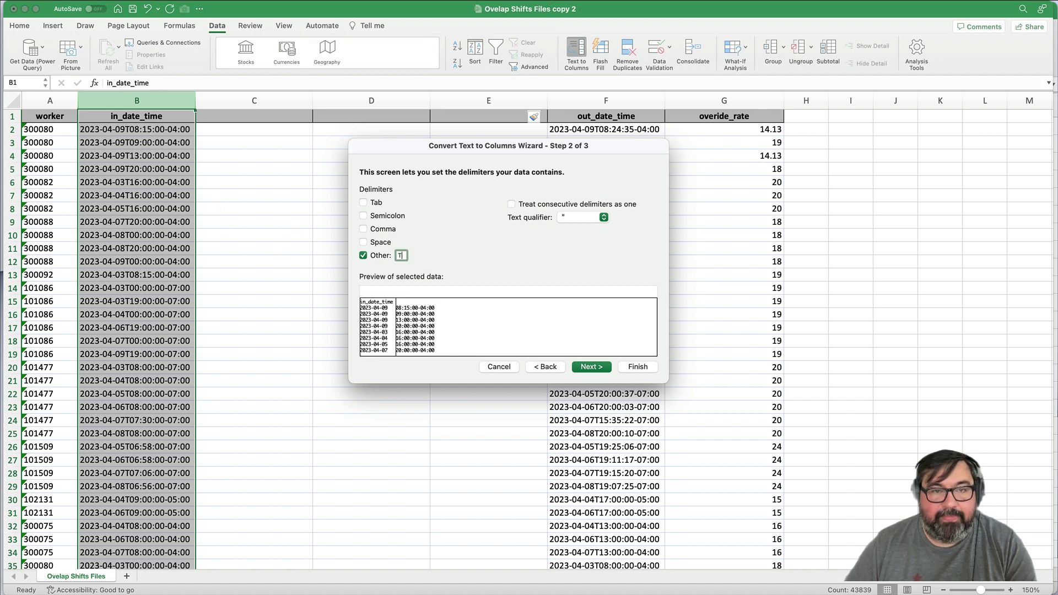
click(600, 369)
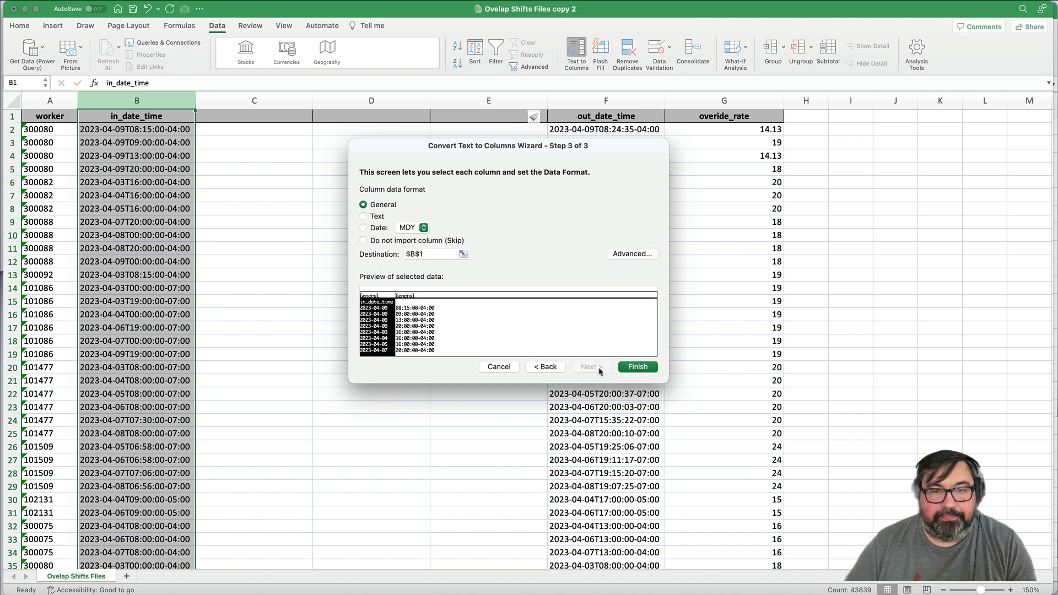
click(639, 367)
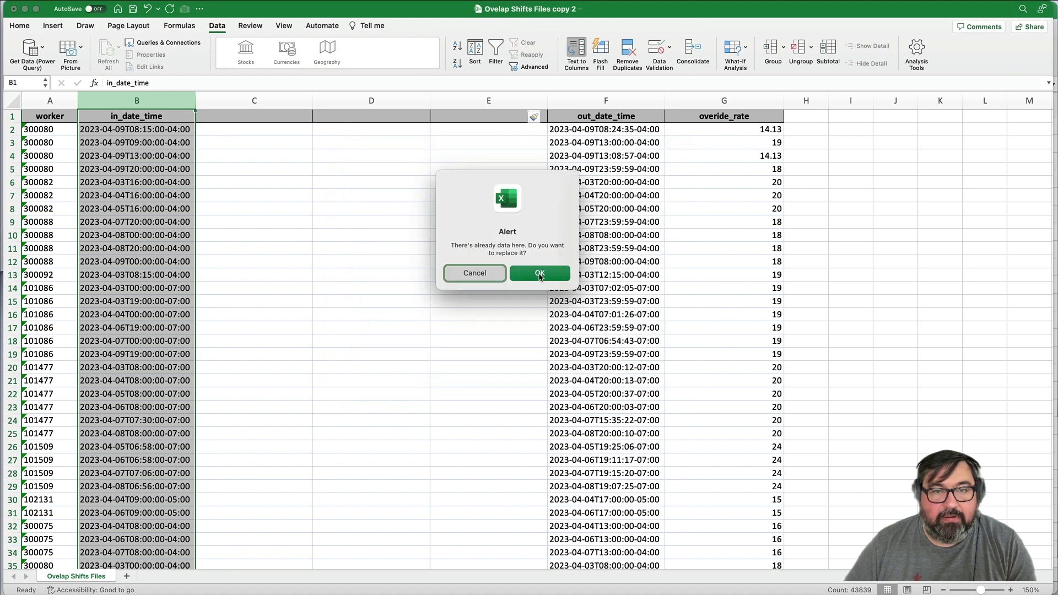
click(540, 274)
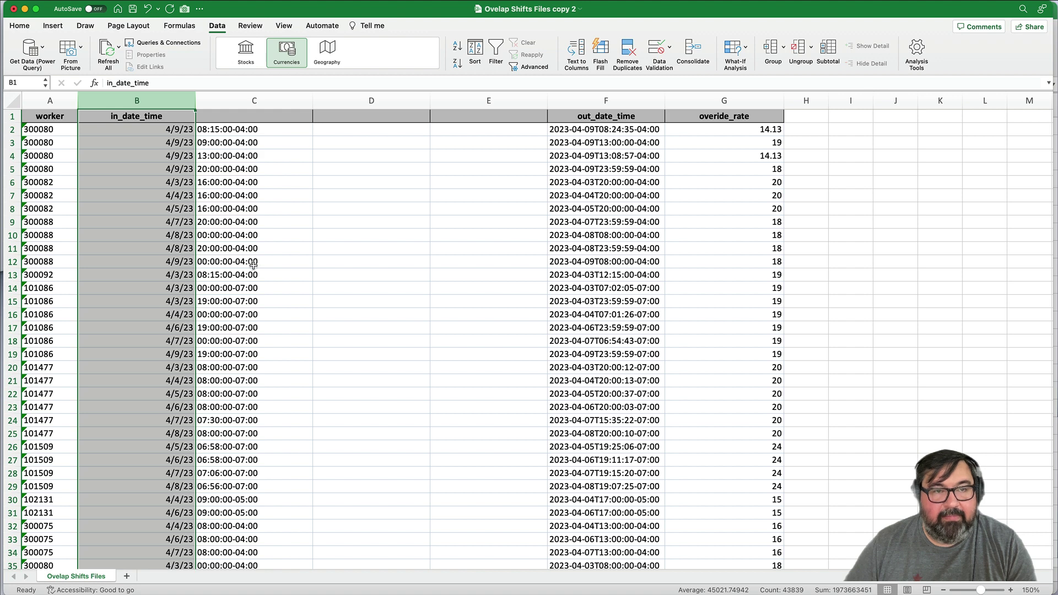
- Split column C into time and UTC offset with Text to Columns, using a hyphen as the custom delimiter and replacing existing data
click(245, 132)
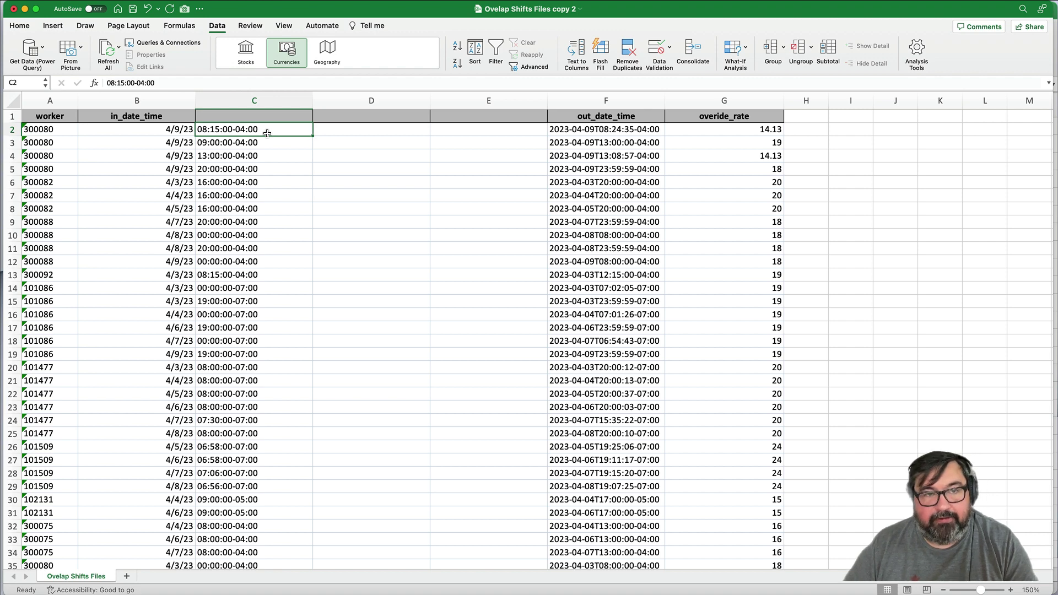
click(254, 100)
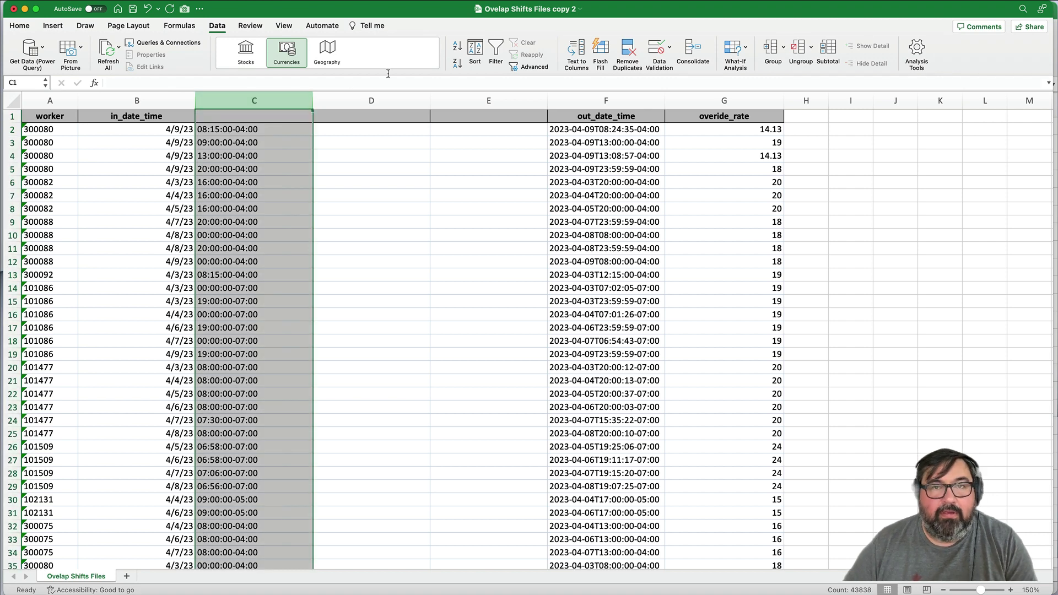
click(577, 53)
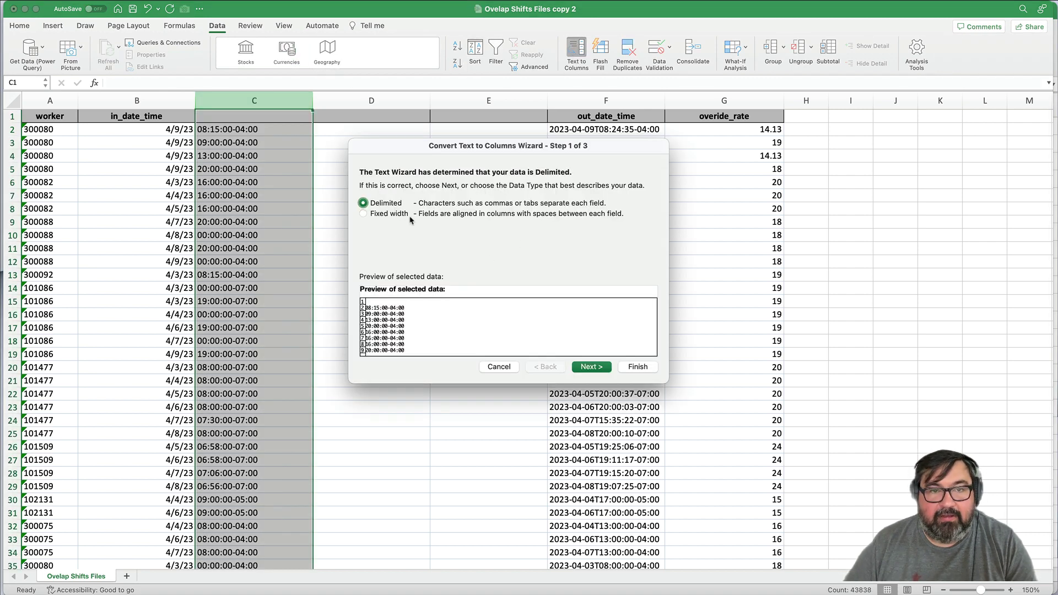
click(591, 366)
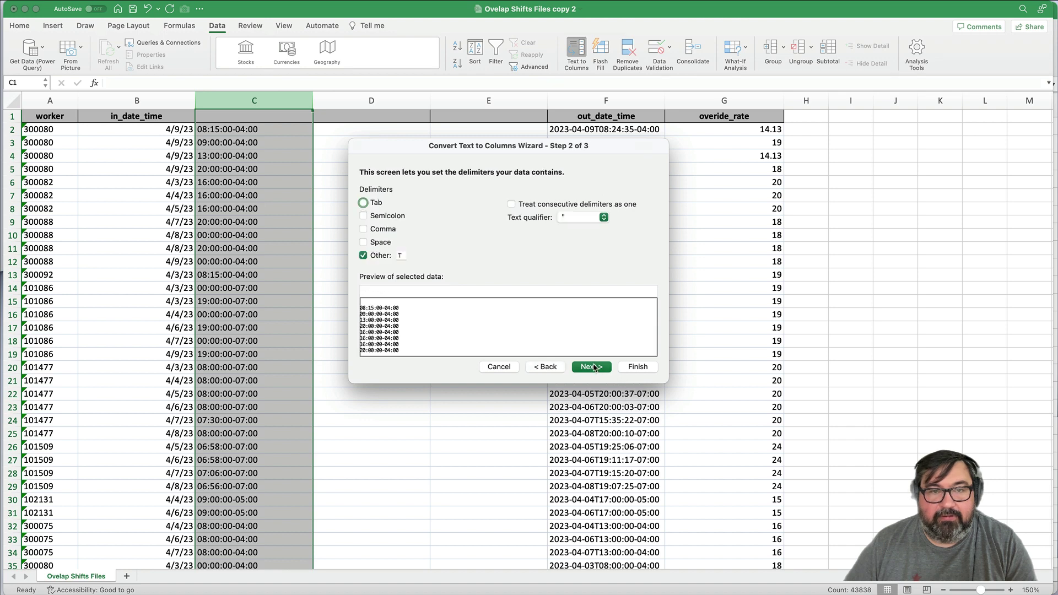
double_click(401, 256)
text(-)
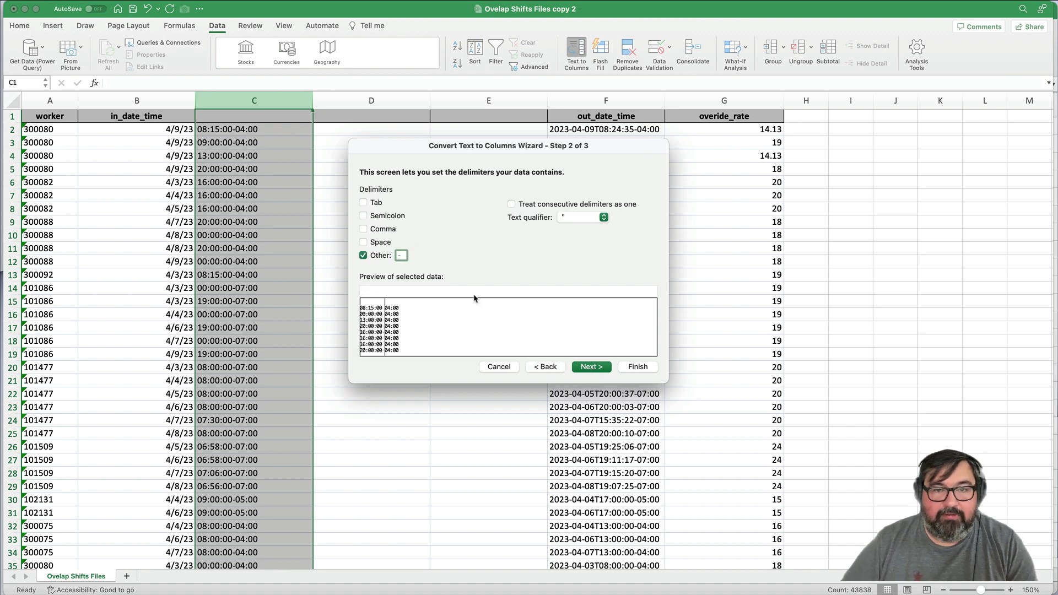
click(591, 366)
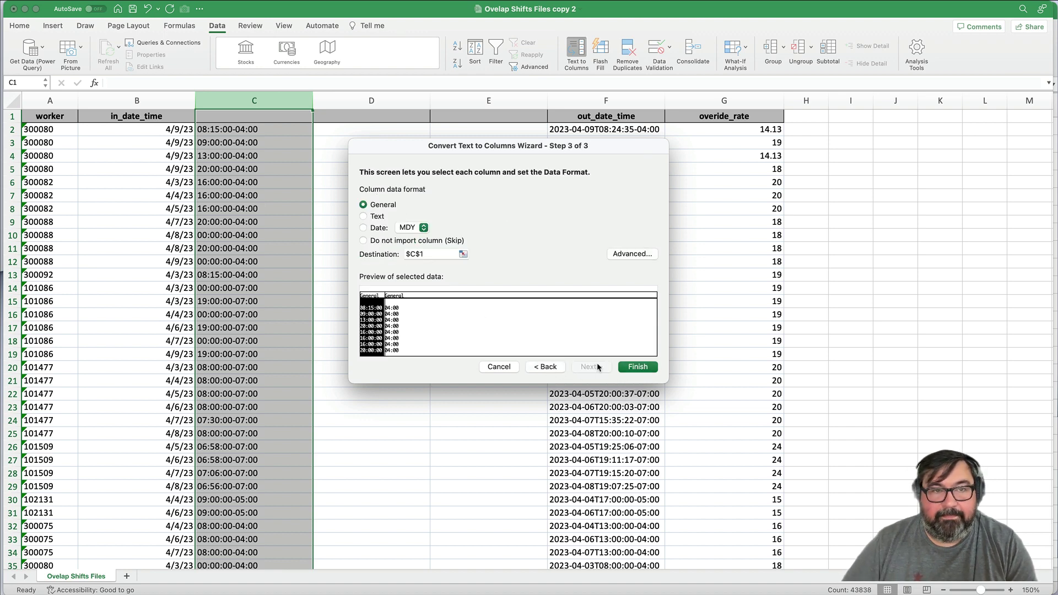
click(639, 367)
click(550, 275)
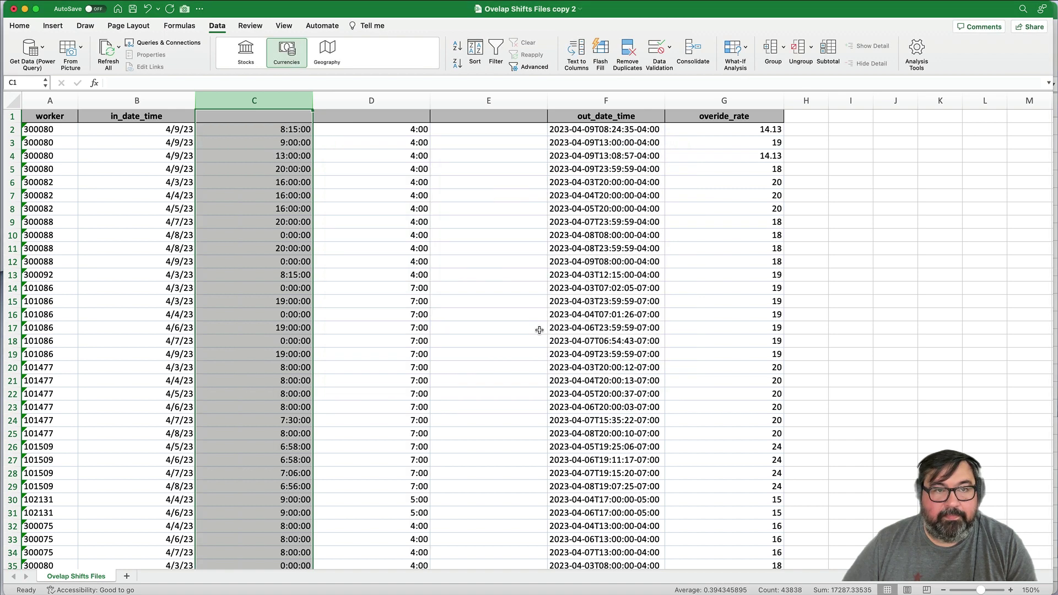
click(505, 300)
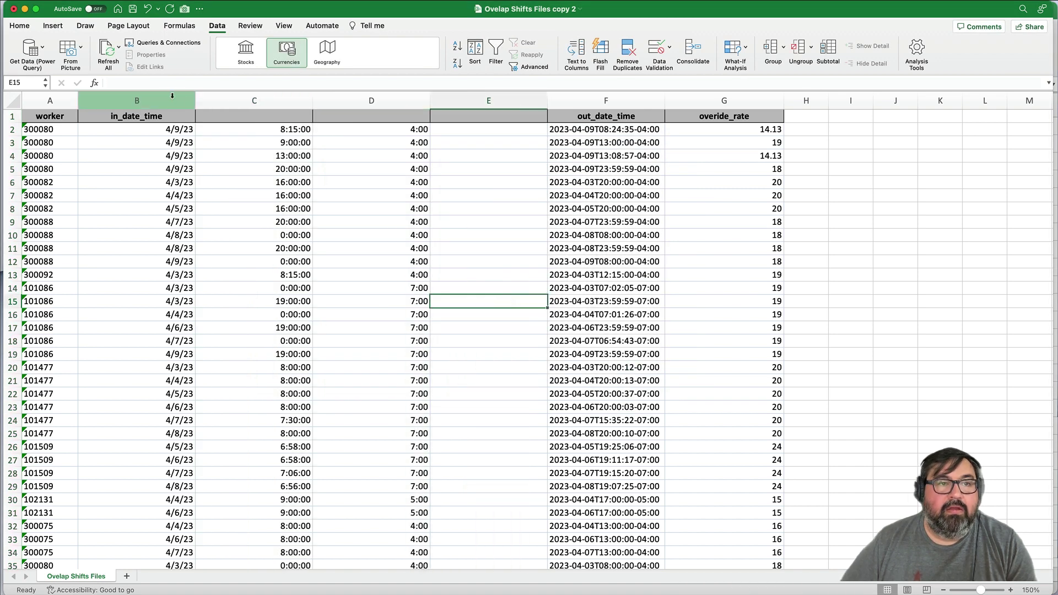
- Rename the header in B1 to in_date and label C1 in_time and D1 in_gmt
drag(148, 96, 356, 91)
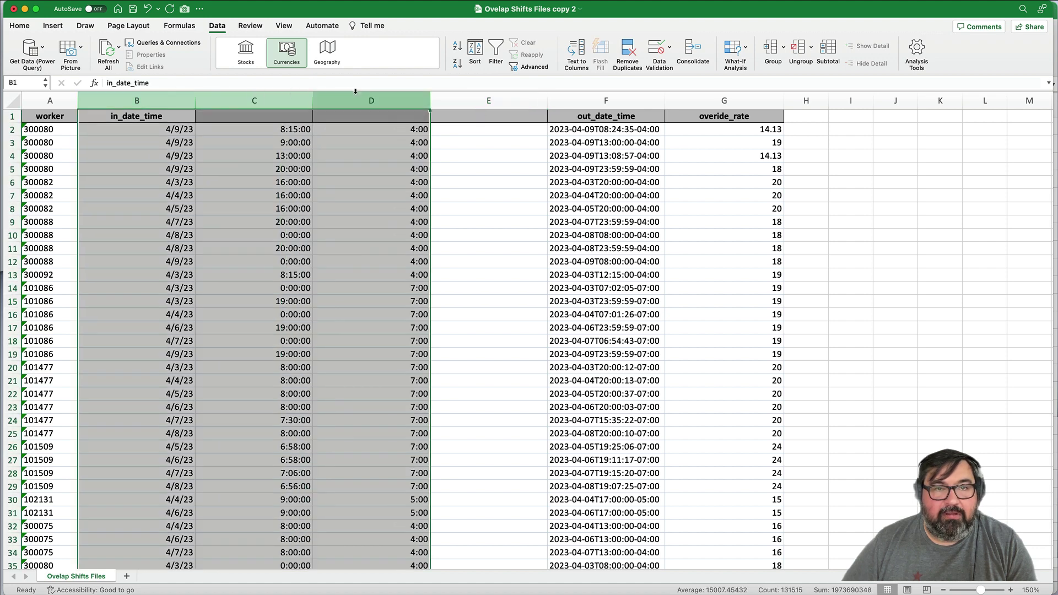
click(172, 118)
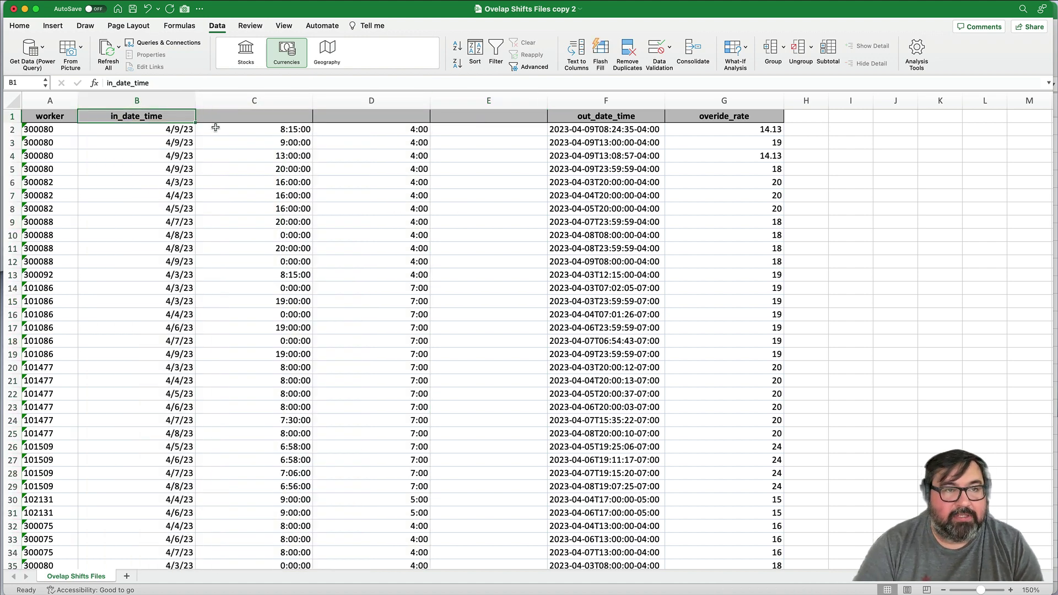
key(ctrl+u)
key(BackSpace)
key(BackSpace)
key(BackSpace)
key(BackSpace)
key(BackSpace)
key(Tab)
text(in)
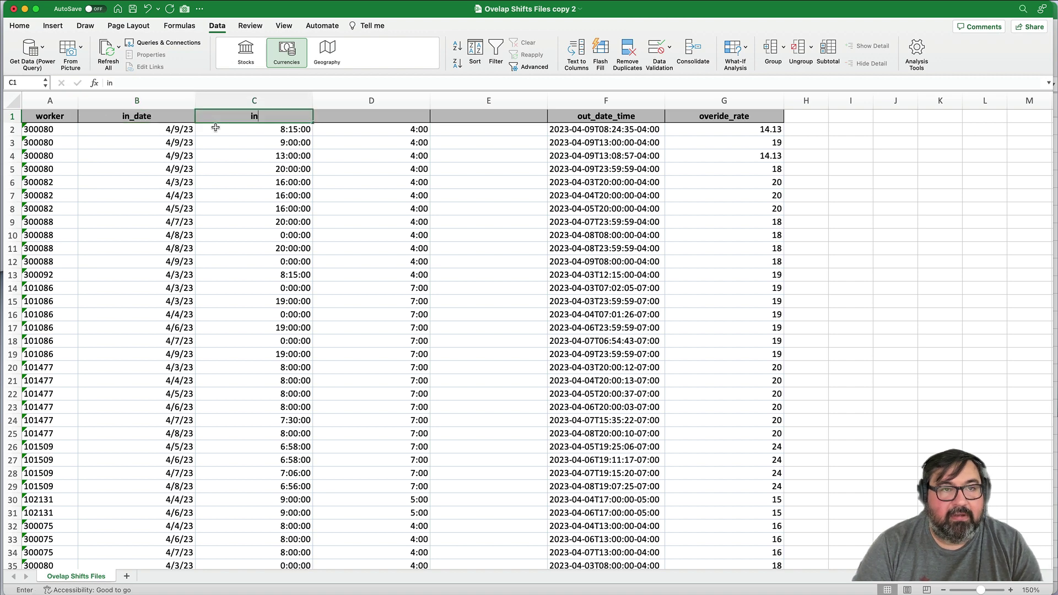
text(_time)
key(Tab)
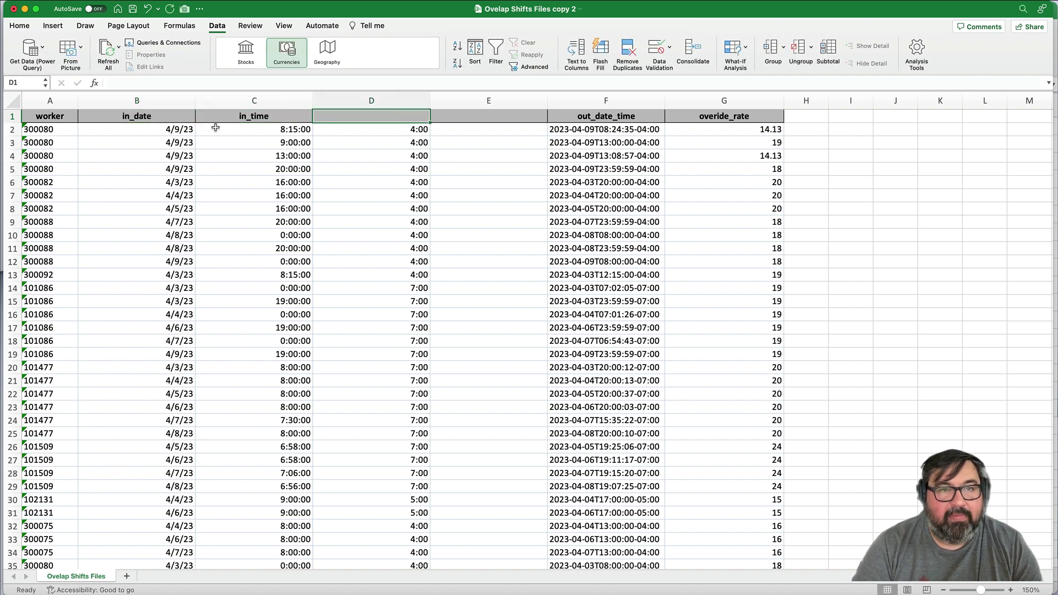
text(in_gmt)
key(Return)
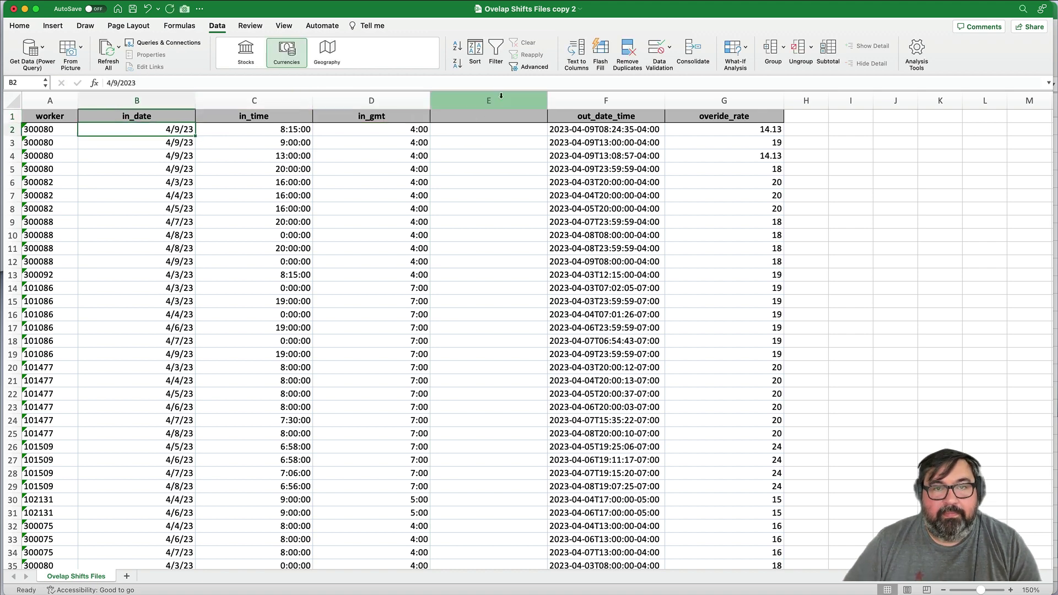
- Delete the blank column before out_date_time and insert three blank columns between out_date_time and overide_rate
right_click(498, 98)
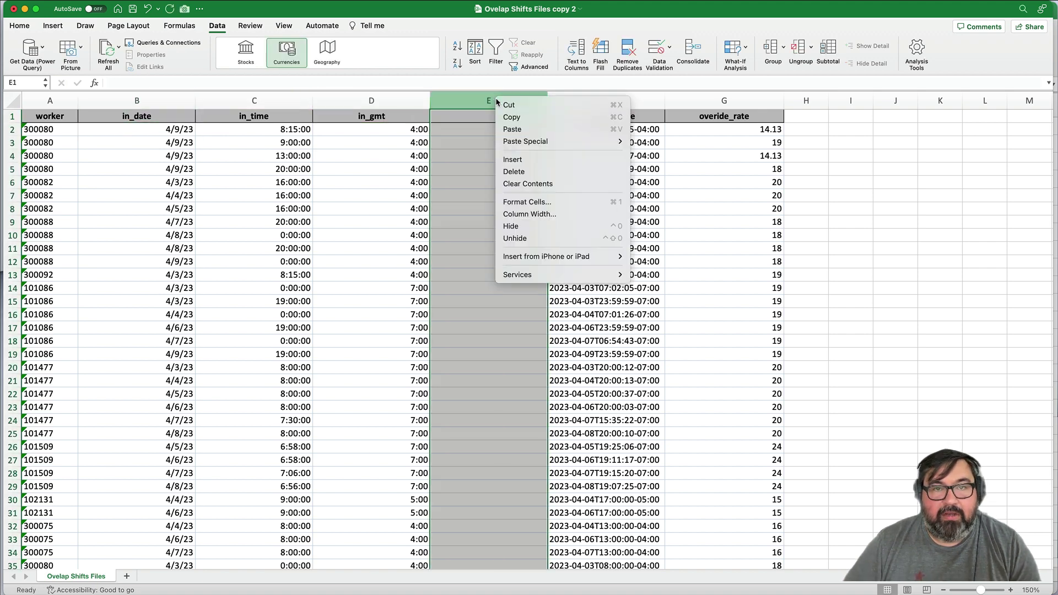
click(521, 170)
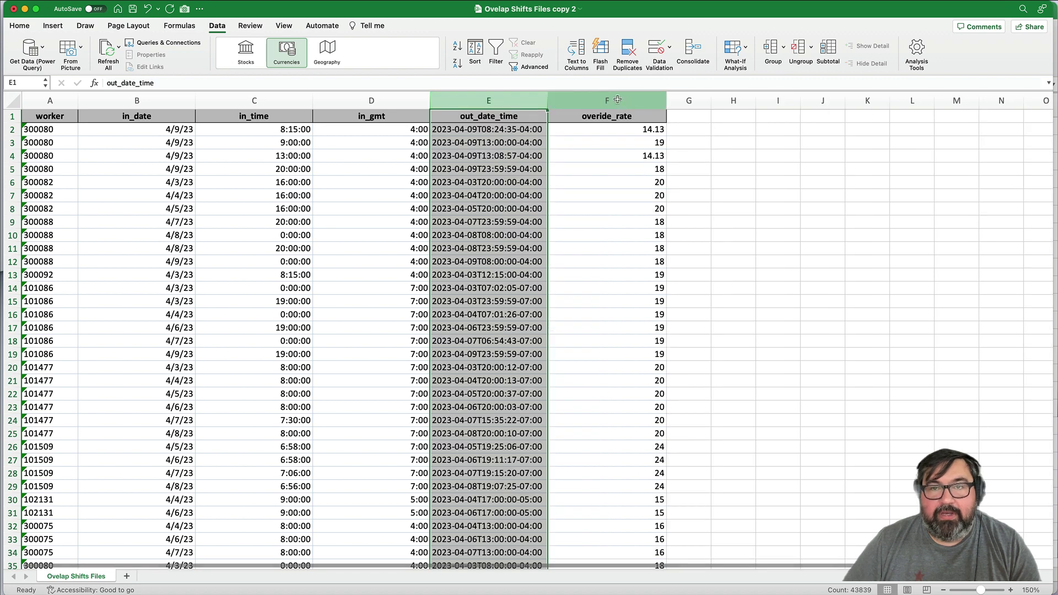
drag(607, 101, 736, 101)
right_click(634, 105)
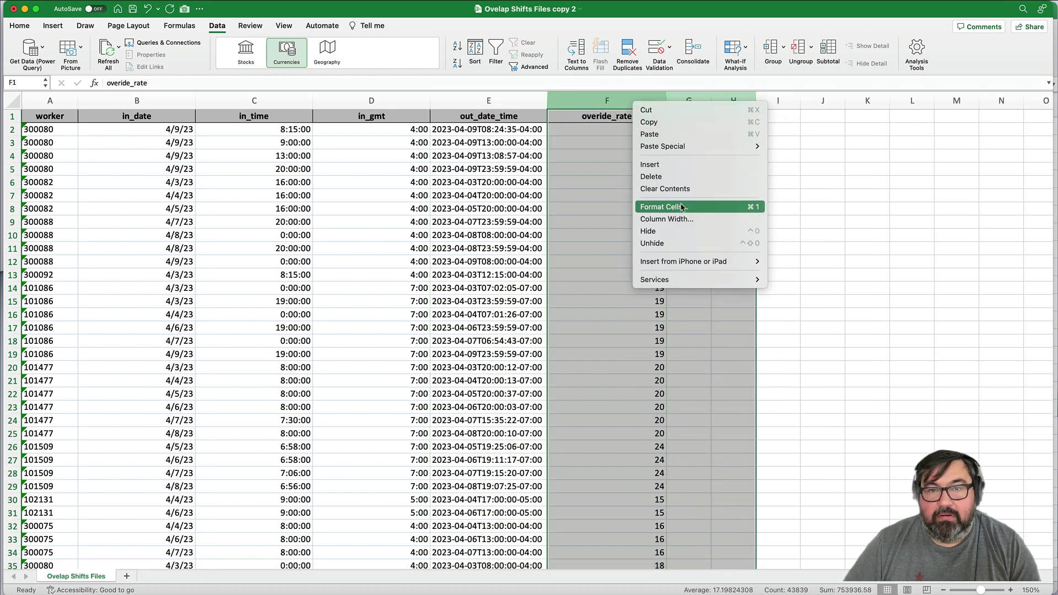
click(676, 166)
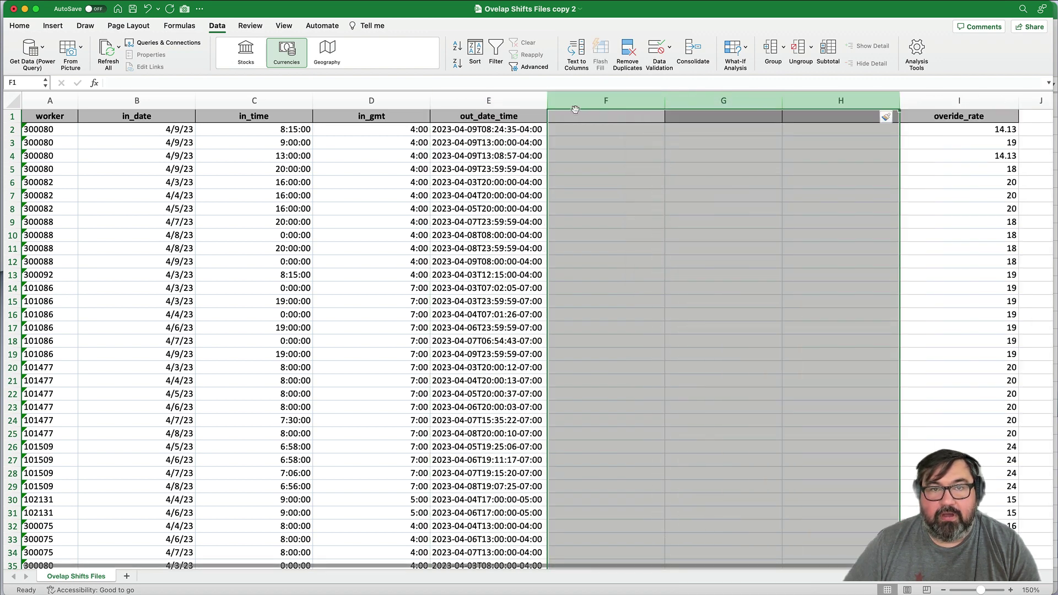
- Split the out_date_time column into date and time with Text to Columns, using T as the custom delimiter and replacing existing data
click(491, 101)
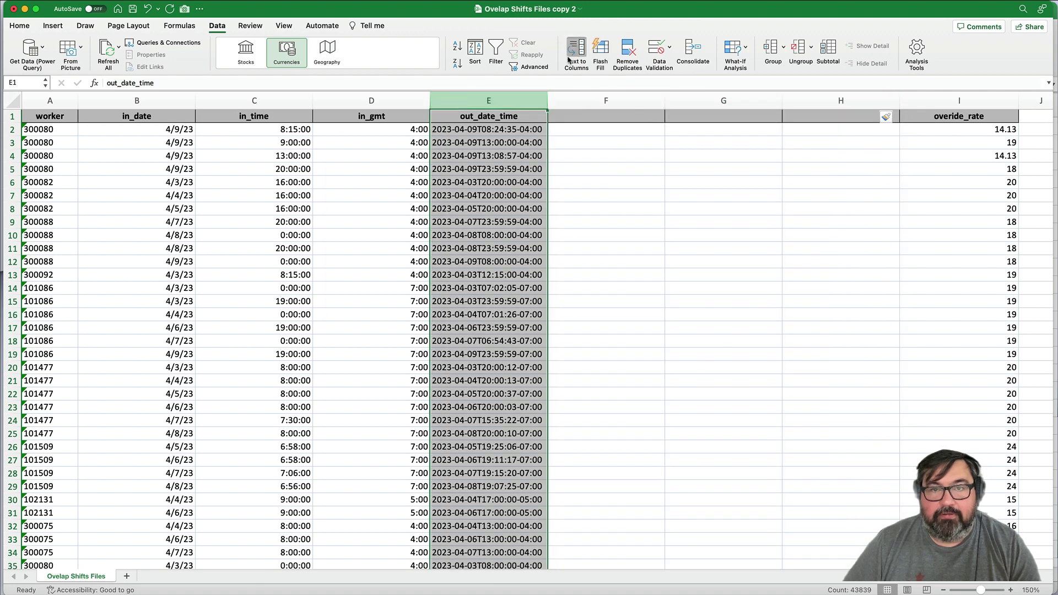
click(577, 52)
click(604, 369)
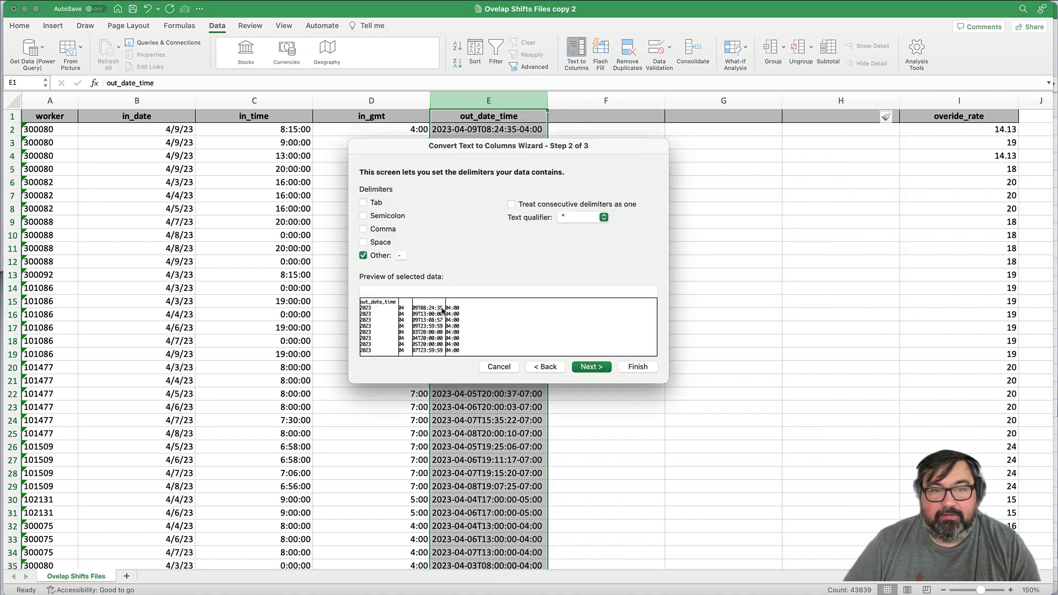
key(BackSpace)
text(T)
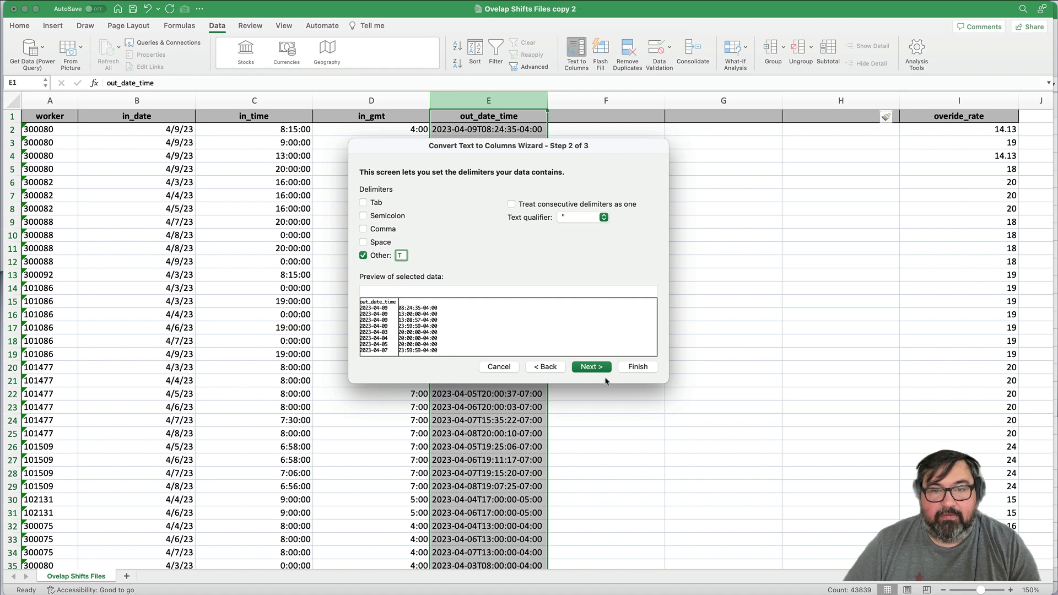
click(591, 367)
click(637, 367)
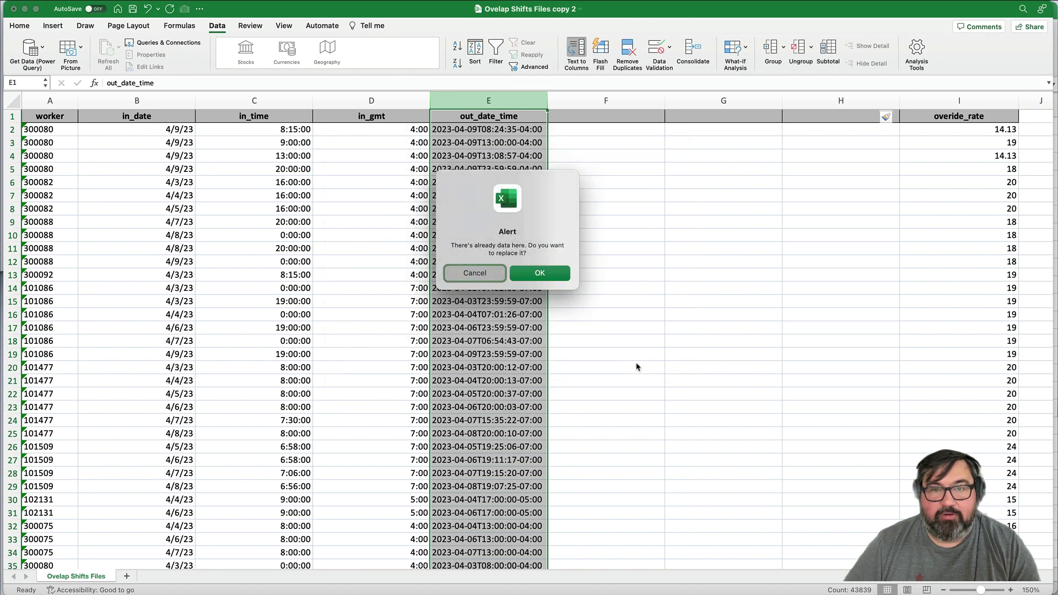
click(549, 275)
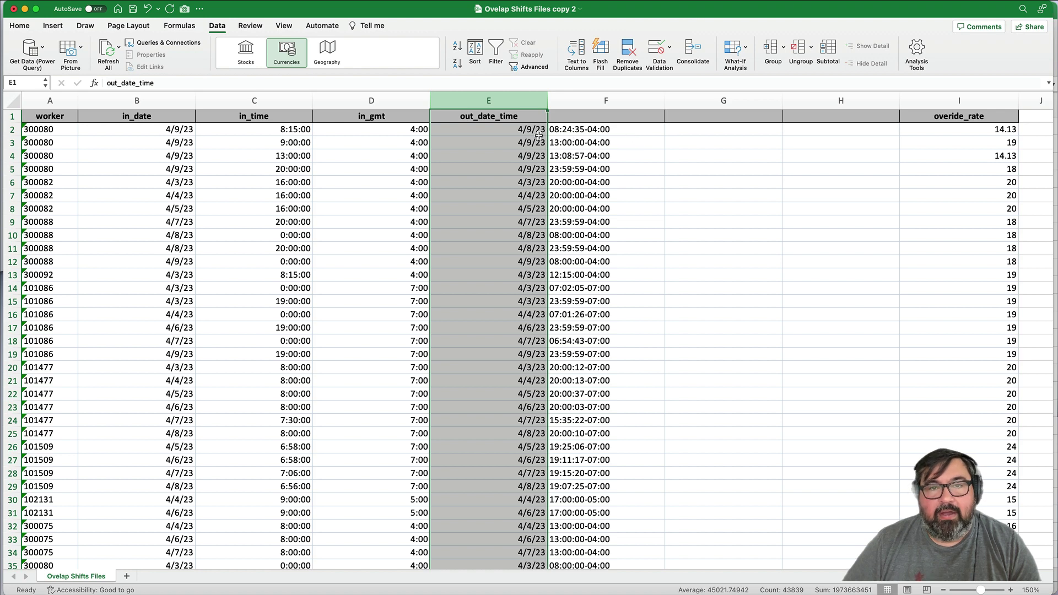
- Split column F into time and UTC offset with Text to Columns, using a hyphen as the custom delimiter and replacing existing data
click(627, 101)
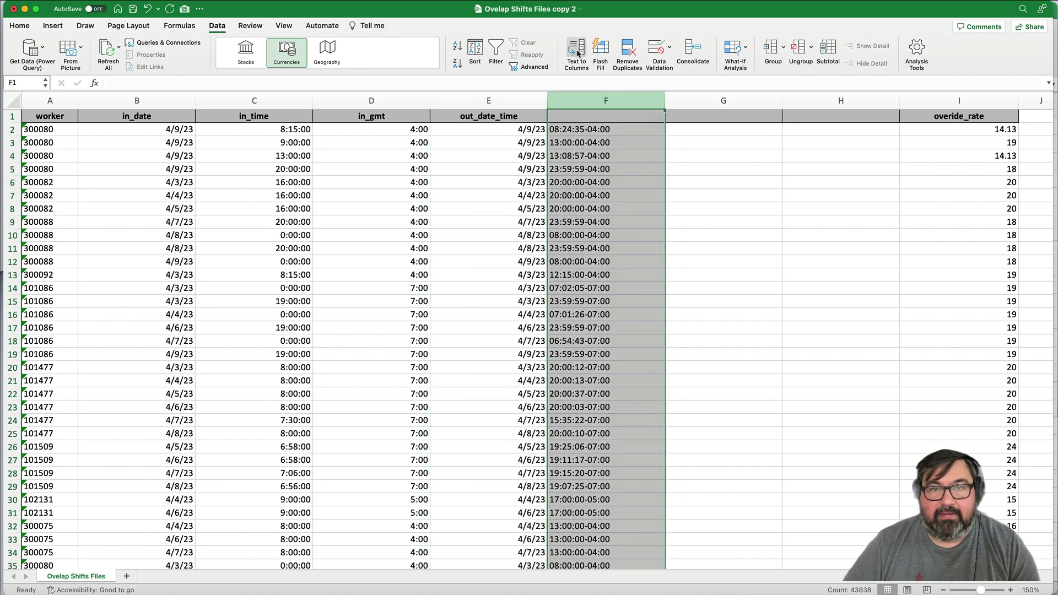
click(576, 52)
click(589, 367)
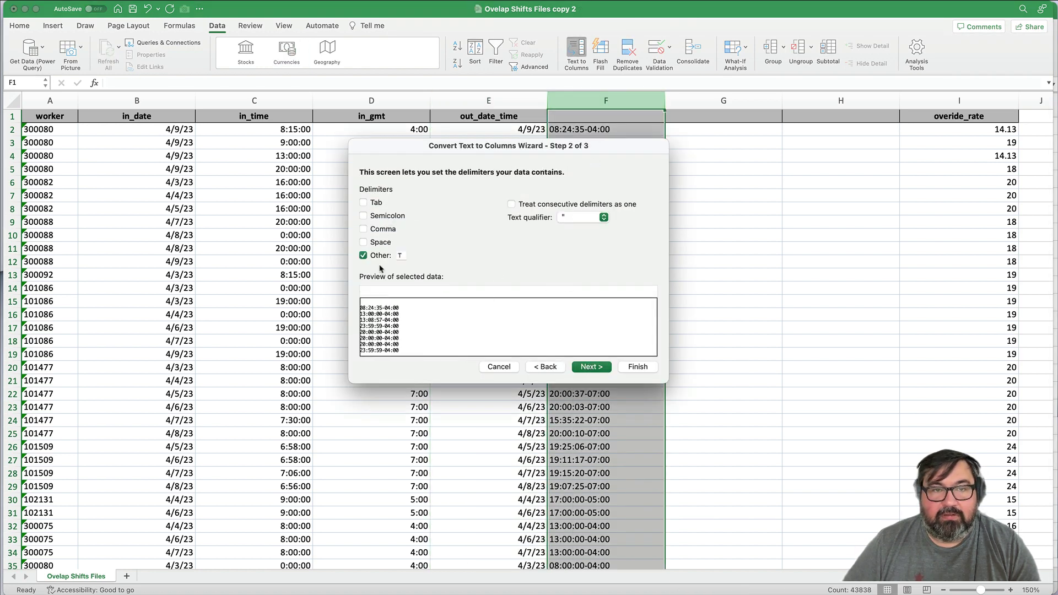
double_click(401, 256)
text(-)
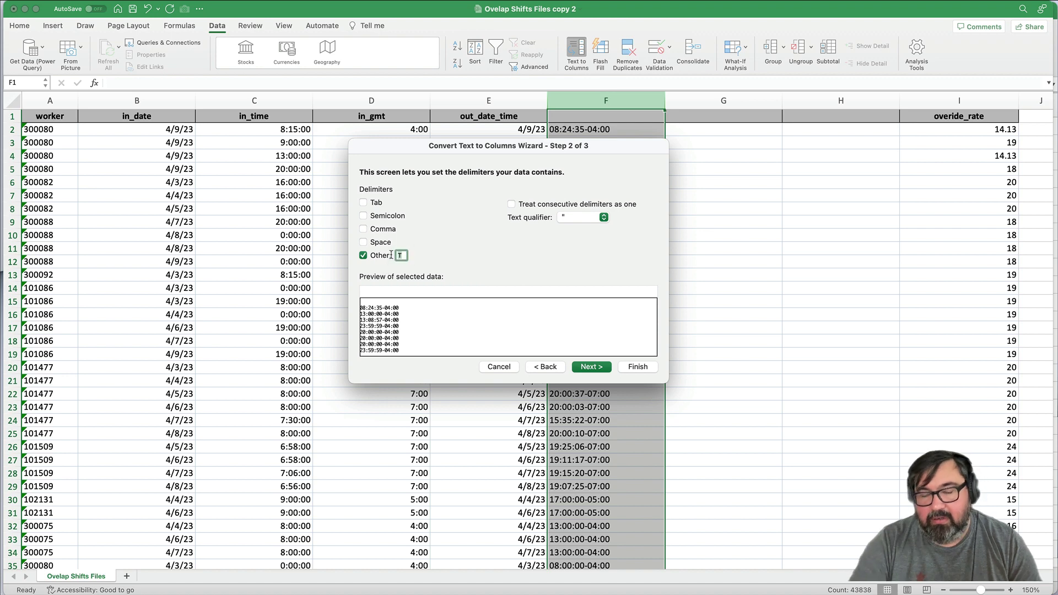
click(588, 367)
click(642, 368)
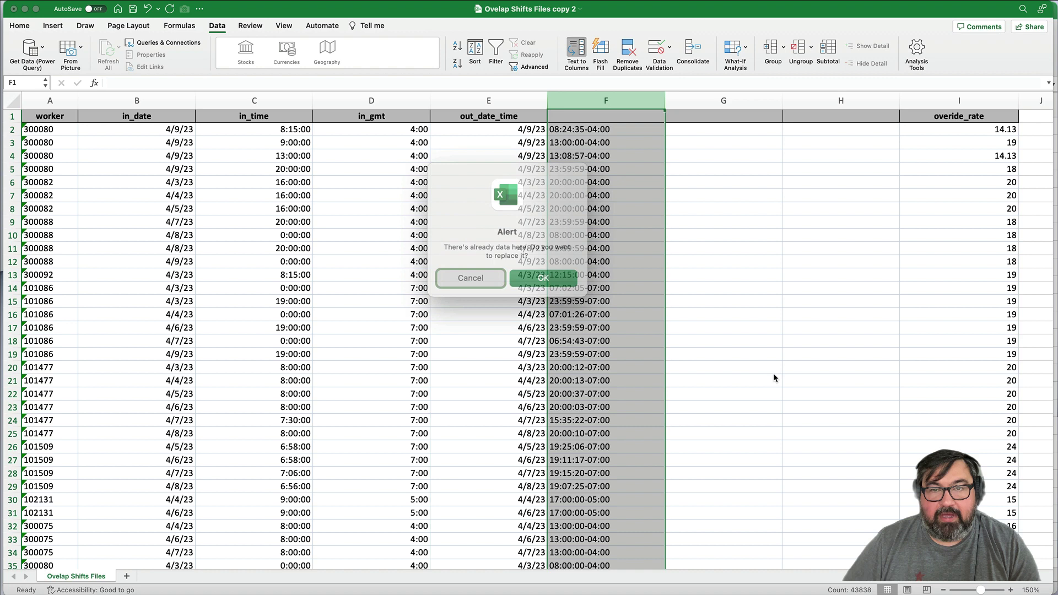
click(528, 276)
click(717, 286)
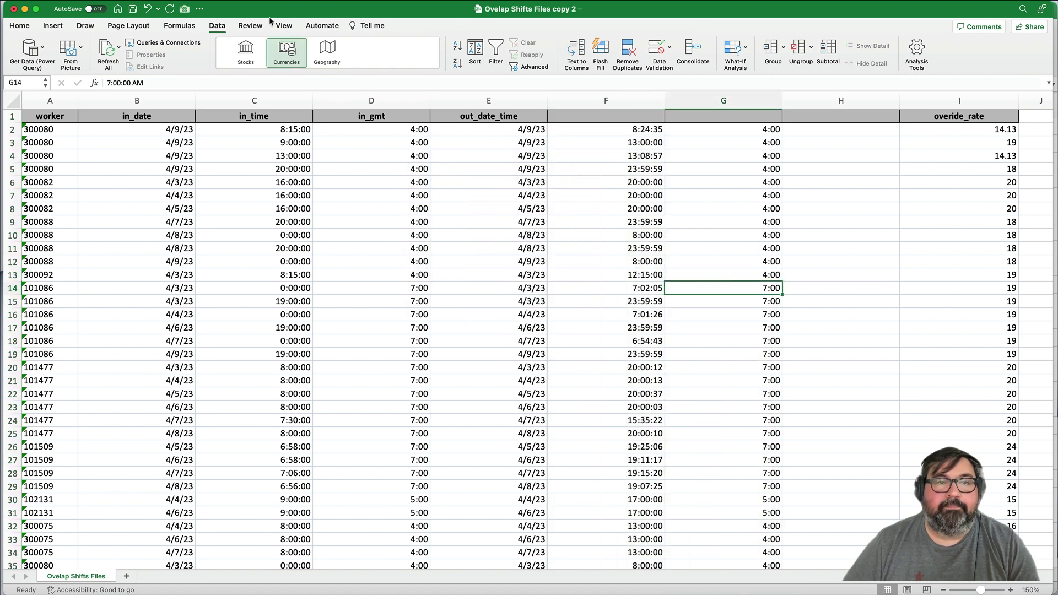
- Rename the header in E1 to out_date and label F1 out_time and G1 out_gmt
click(620, 120)
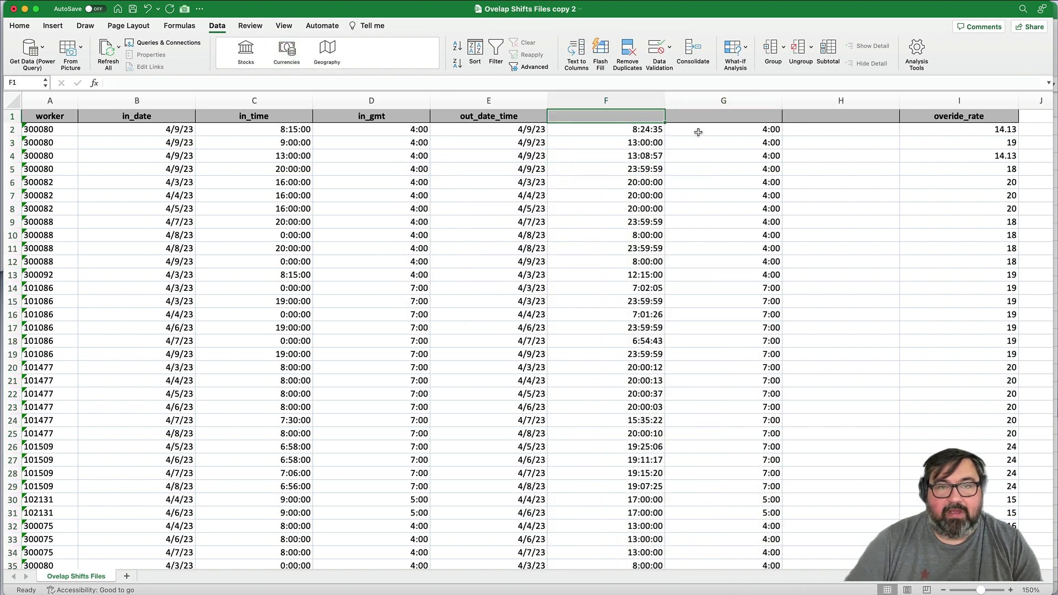
key(Left)
text(out_date)
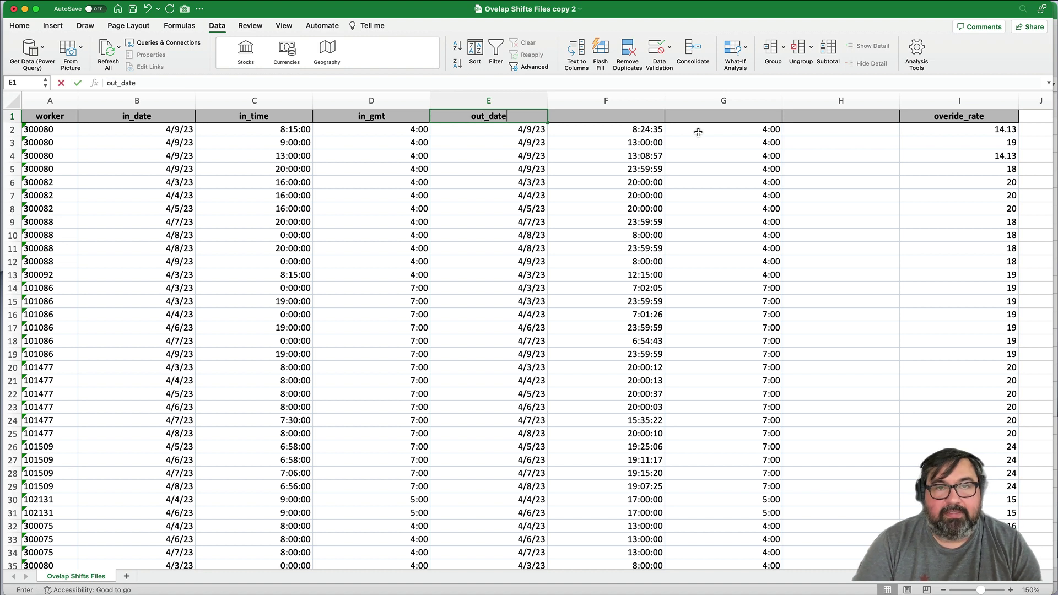
key(Tab)
text(out_time)
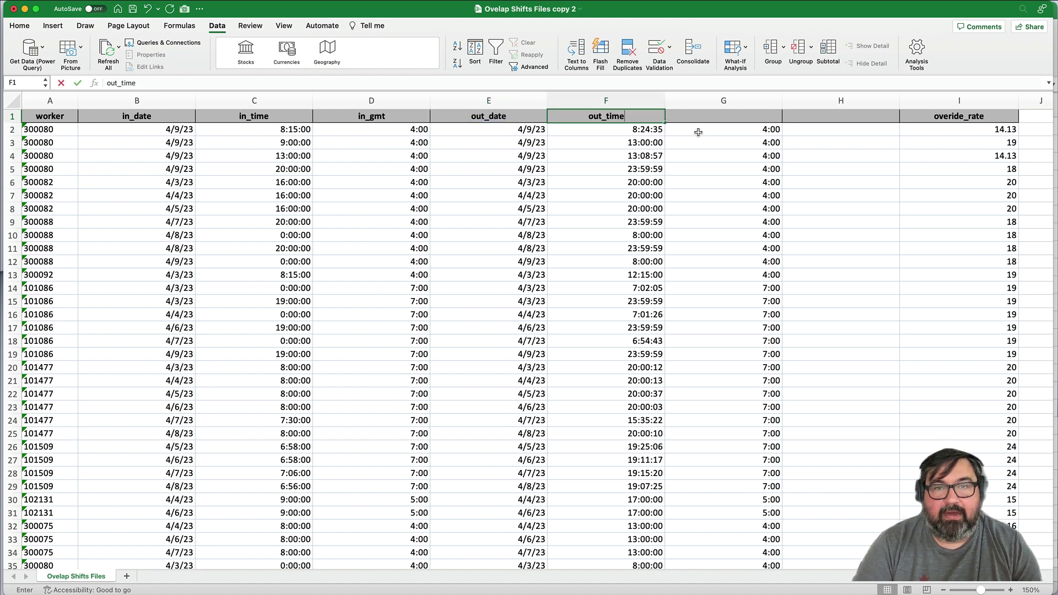
key(Tab)
text(-out)
key(BackSpace)
key(BackSpace)
key(BackSpace)
key(BackSpace)
text(out_gmt)
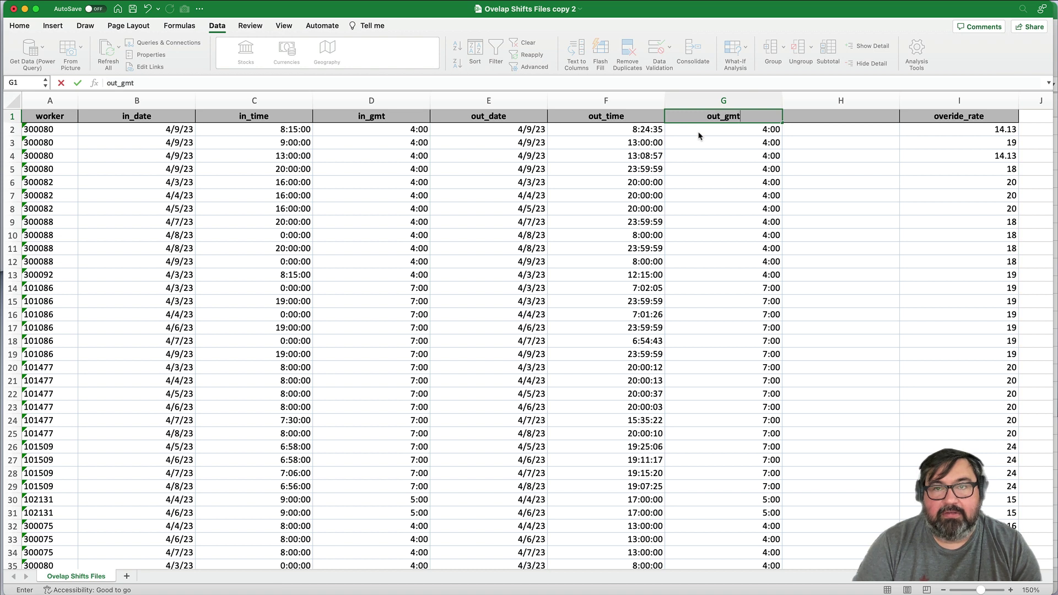
key(Return)
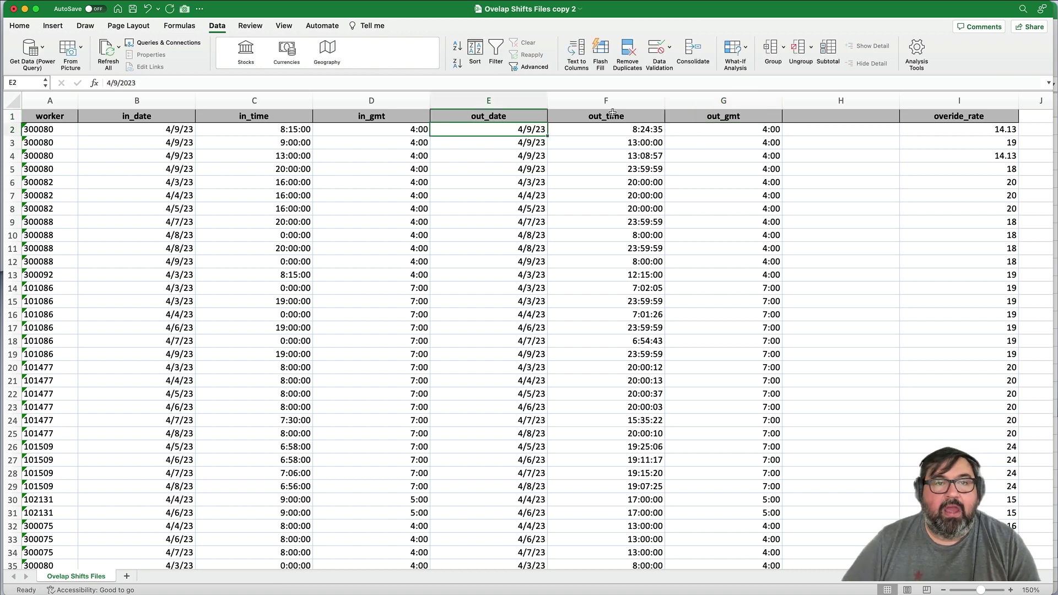
- Hide the in_gmt and out_gmt columns
click(374, 98)
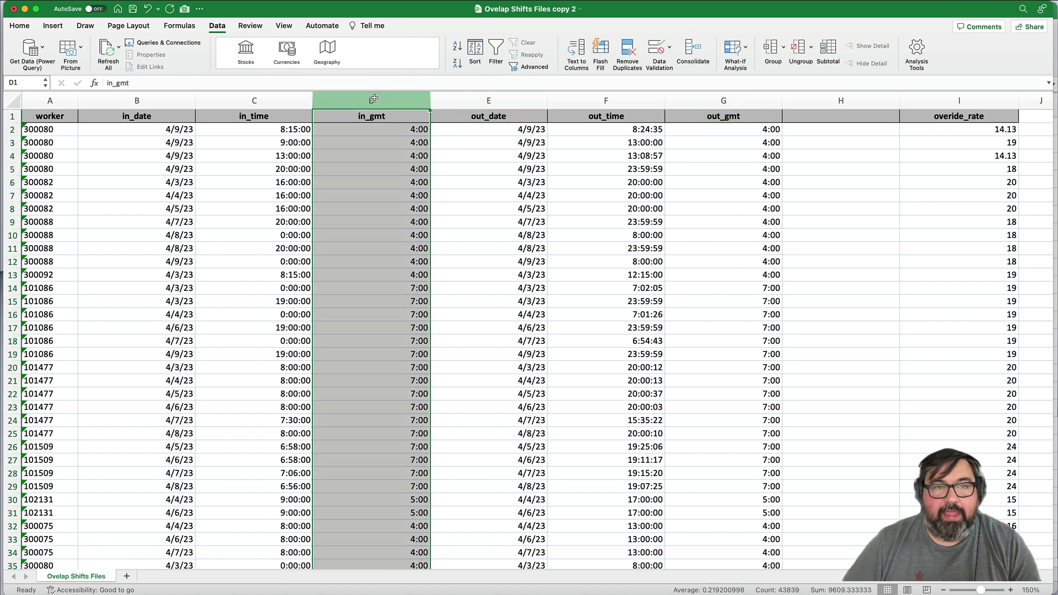
right_click(374, 97)
click(414, 224)
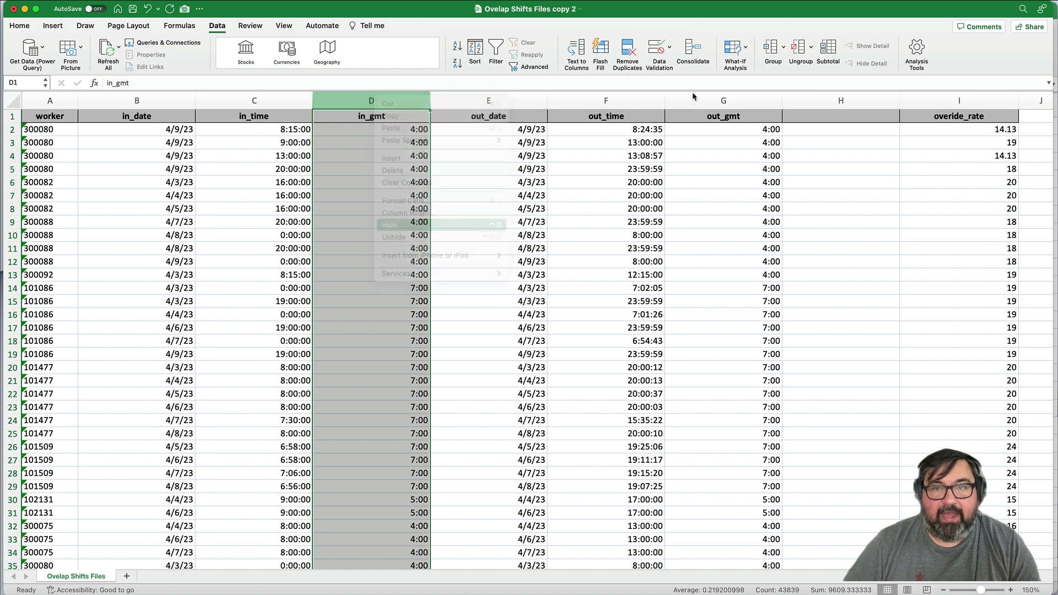
right_click(608, 97)
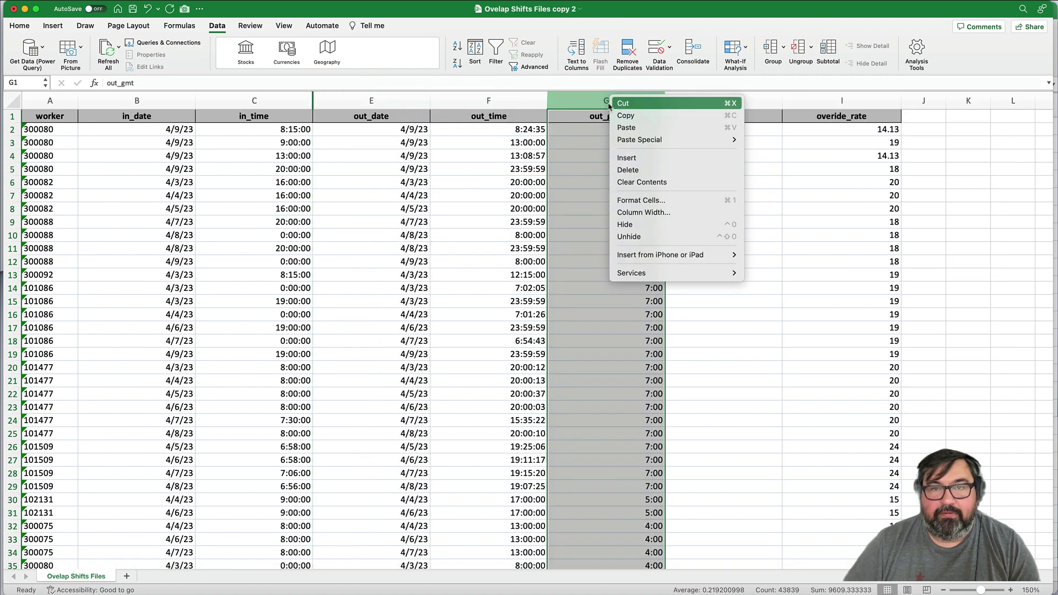
click(688, 226)
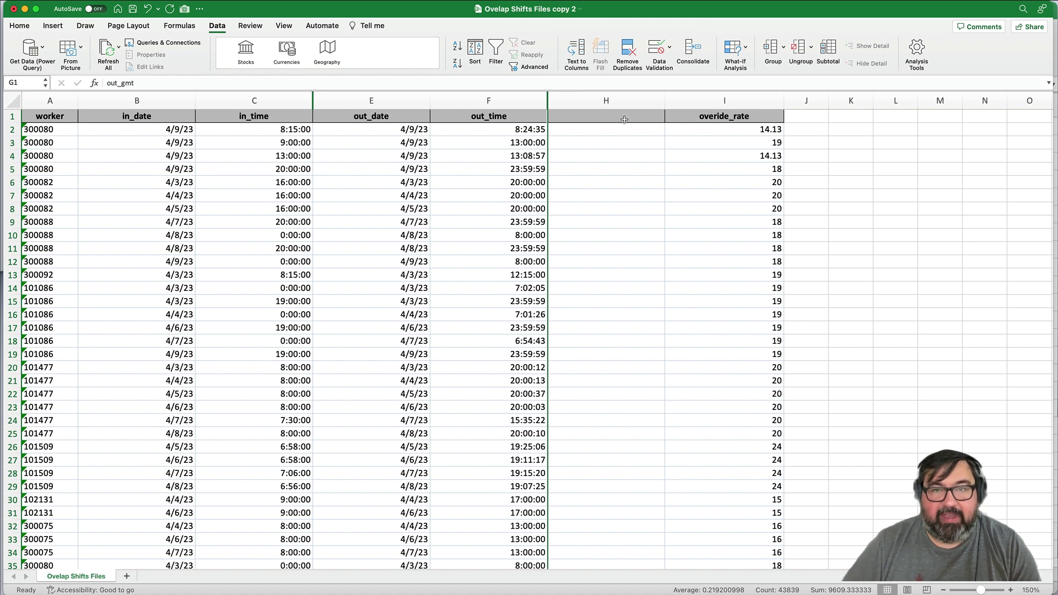
right_click(607, 101)
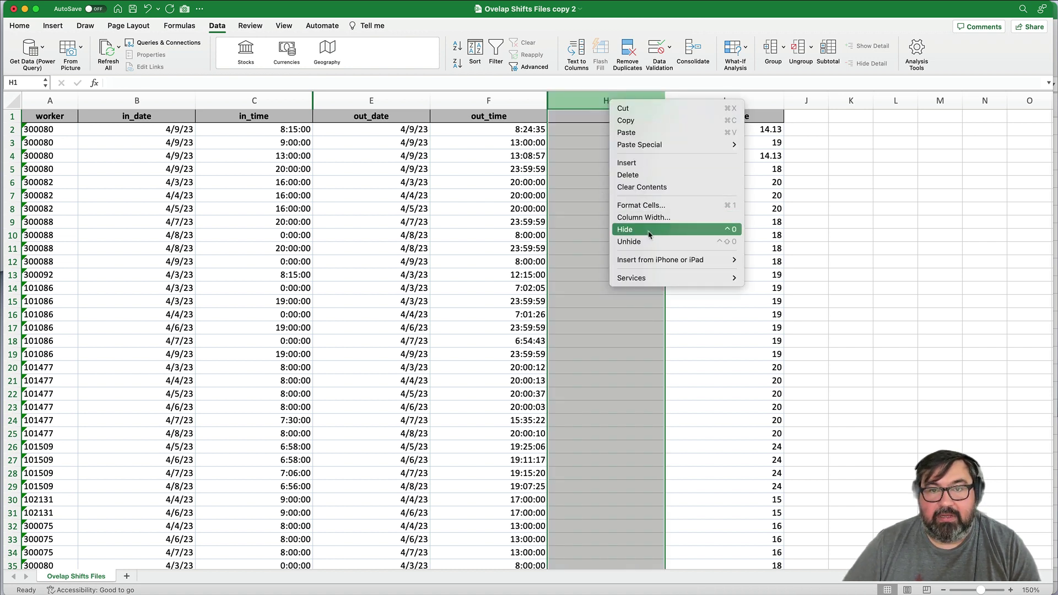
click(572, 287)
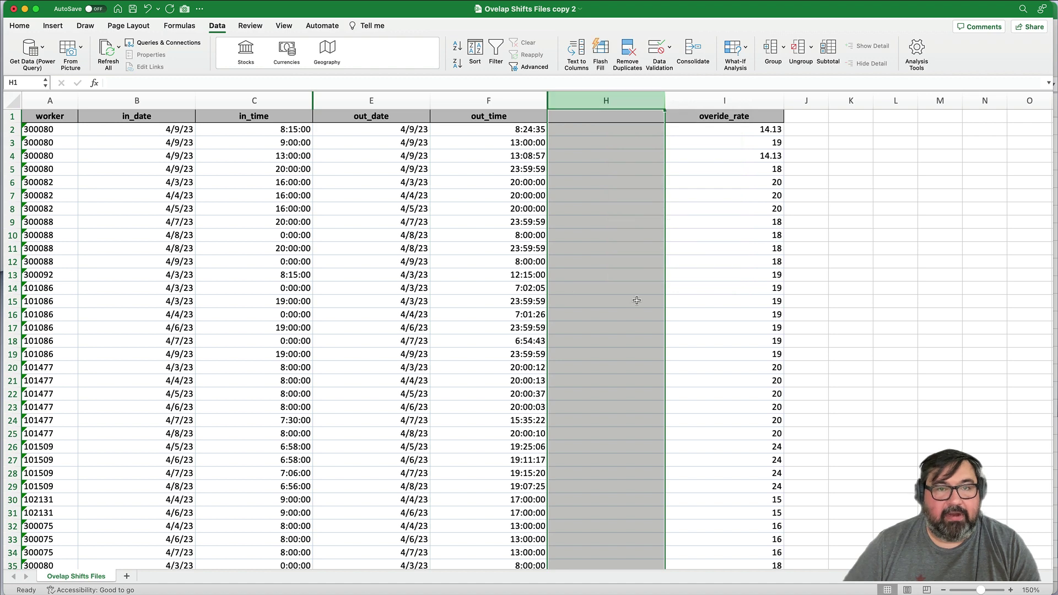
- Narrow columns B through I together, including the hidden ones, to one equal width of about half their current width
drag(168, 100, 780, 102)
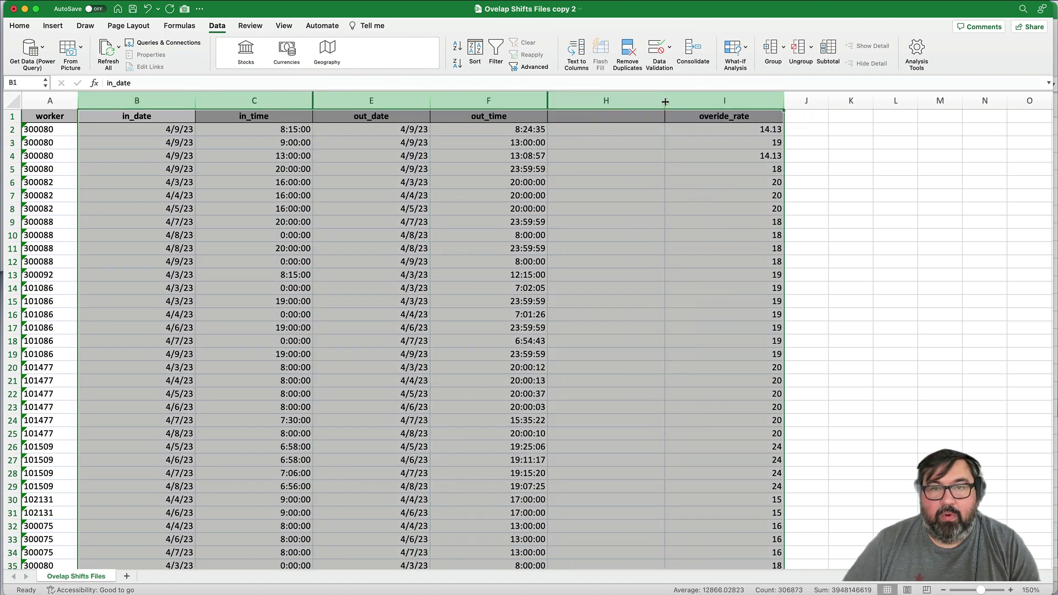
drag(665, 101, 609, 102)
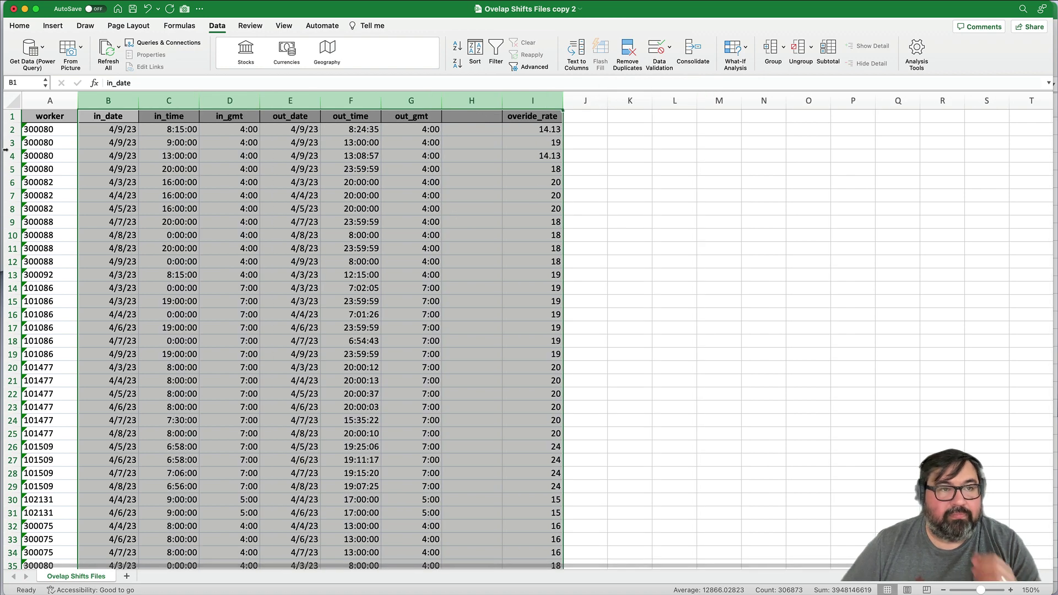
click(40, 130)
click(127, 129)
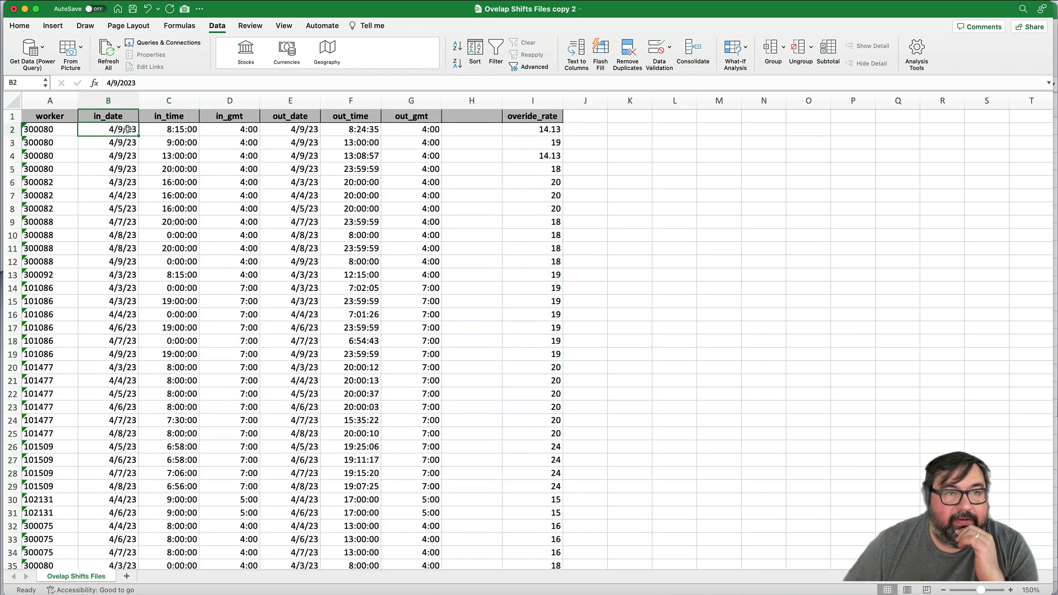
click(187, 131)
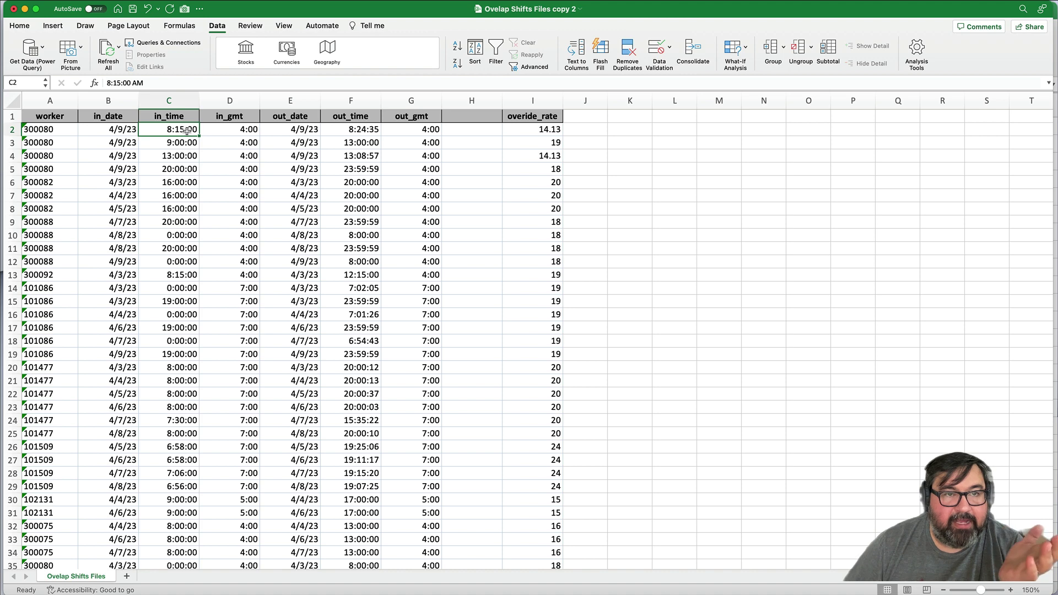
- Hide the in_gmt and out_gmt columns again so only the date and time columns show
click(227, 97)
right_click(229, 98)
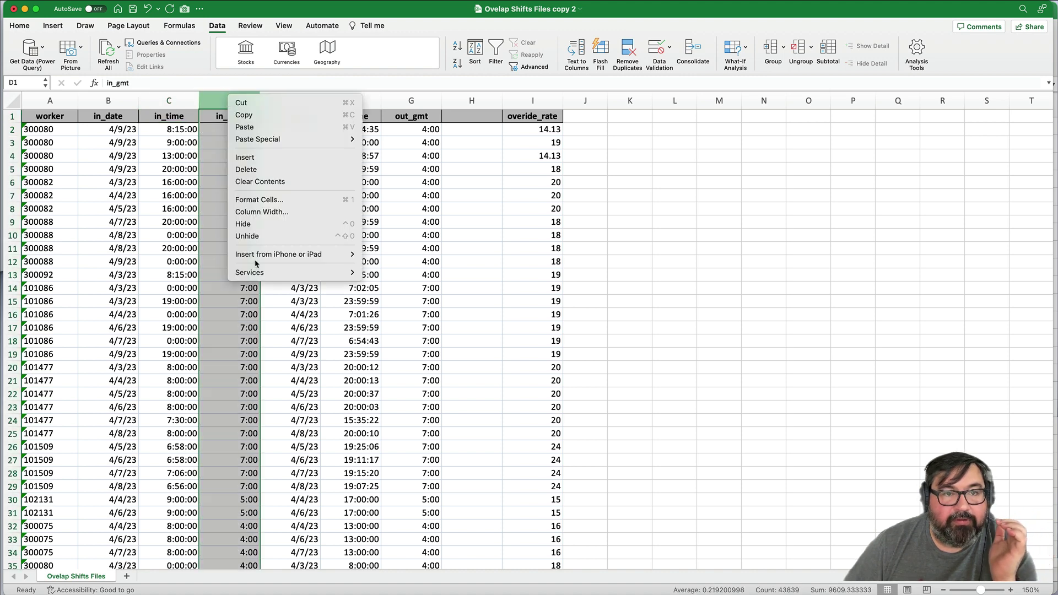
click(347, 100)
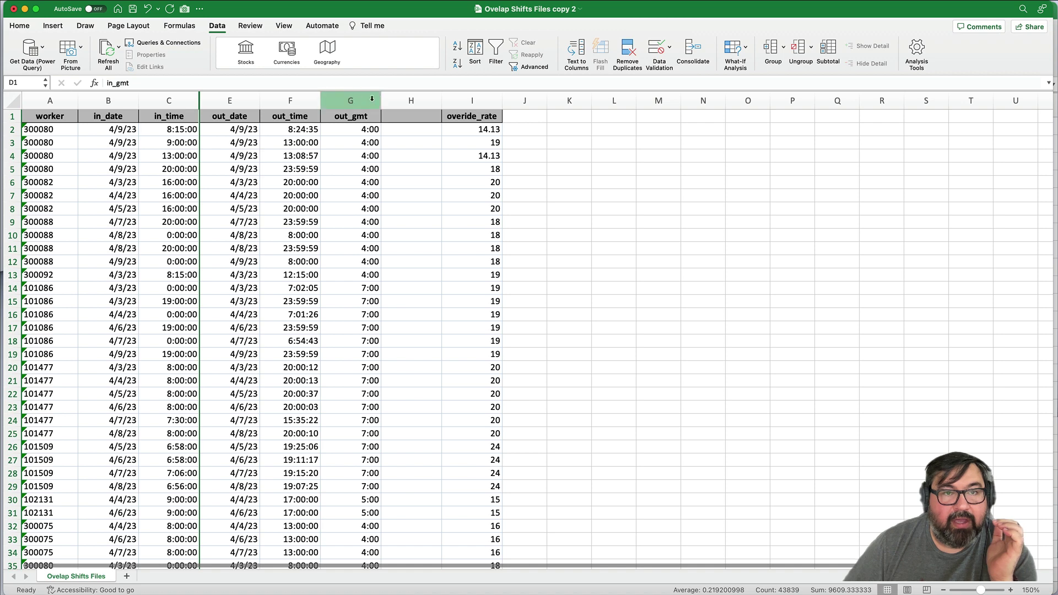
right_click(351, 99)
click(390, 222)
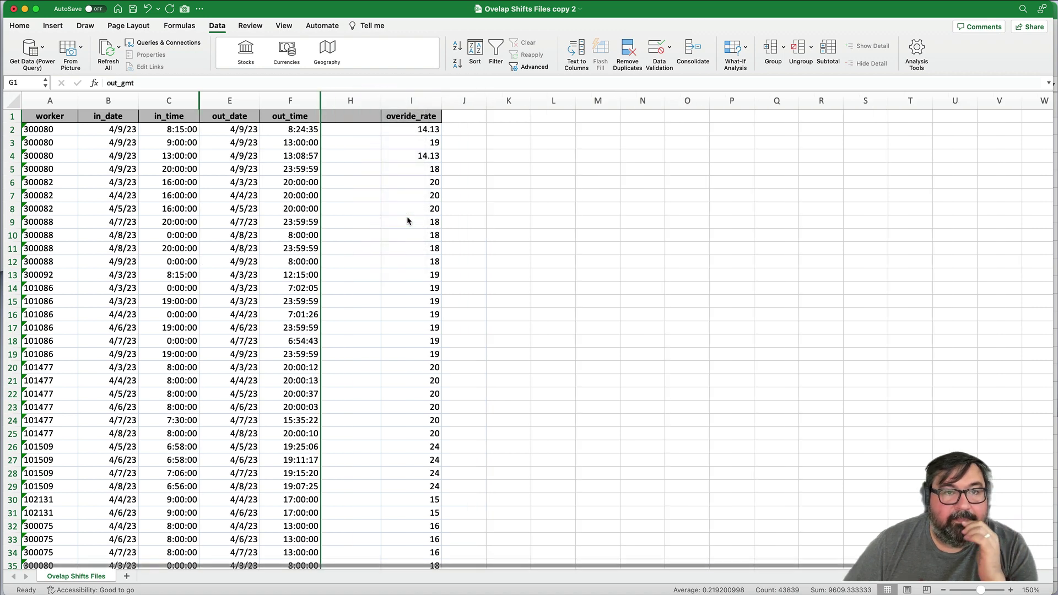
- Delete the empty column H between out_time and overide_rate
drag(230, 100, 314, 100)
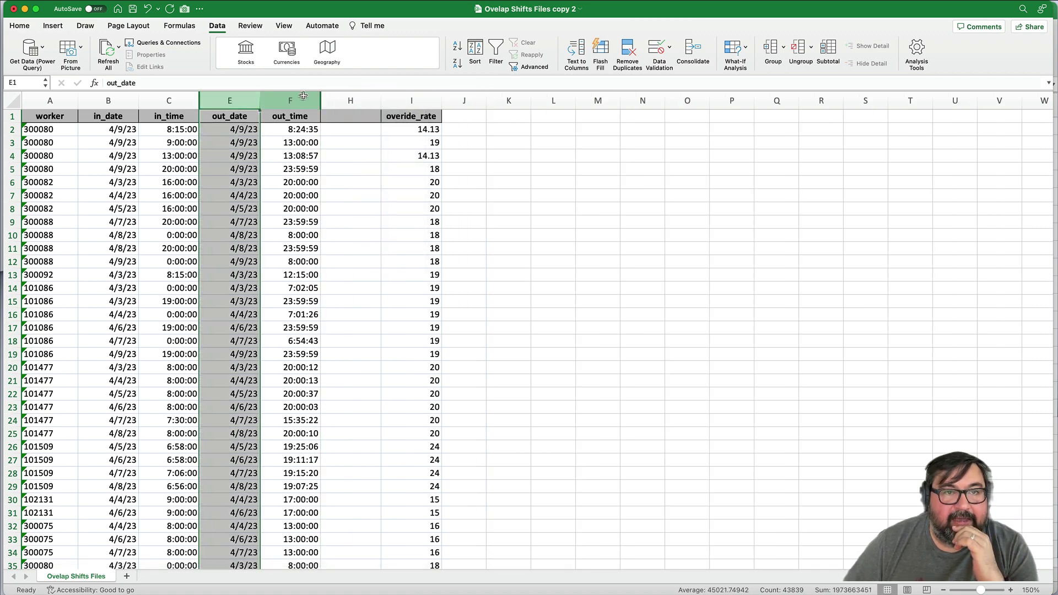
click(304, 100)
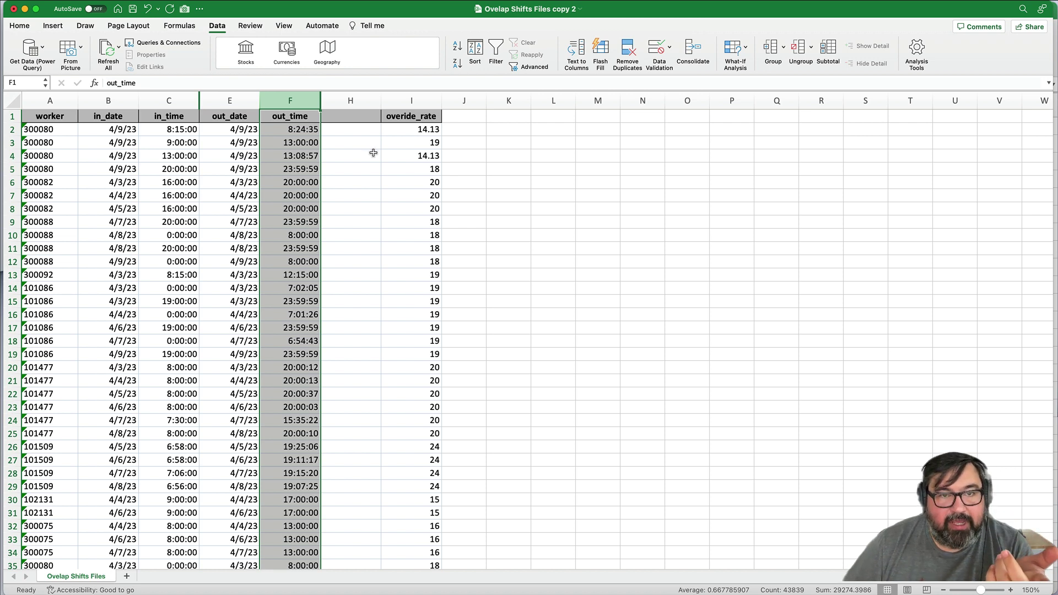
click(352, 100)
right_click(361, 99)
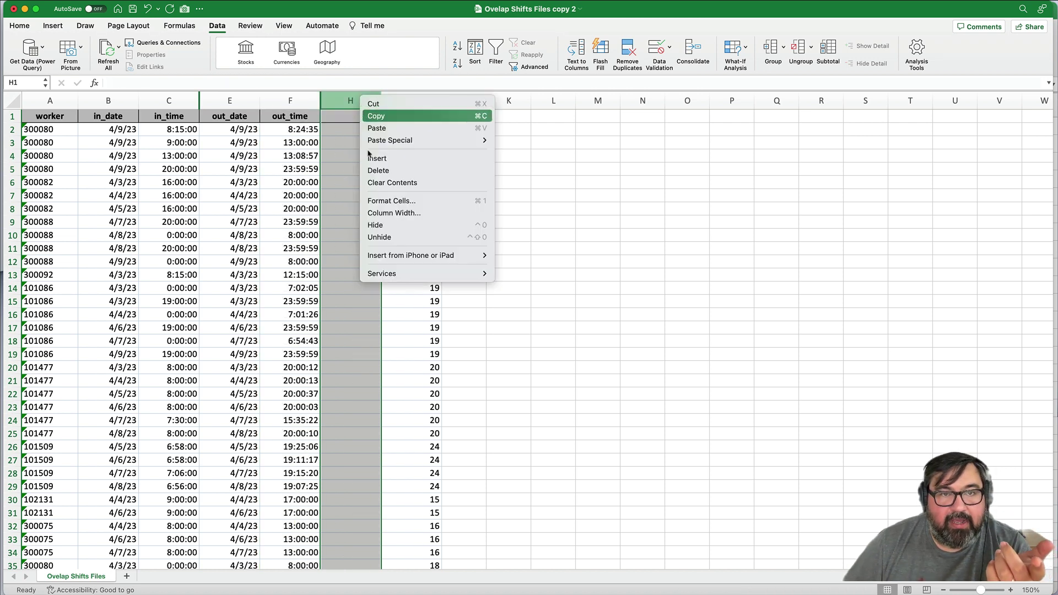
click(412, 172)
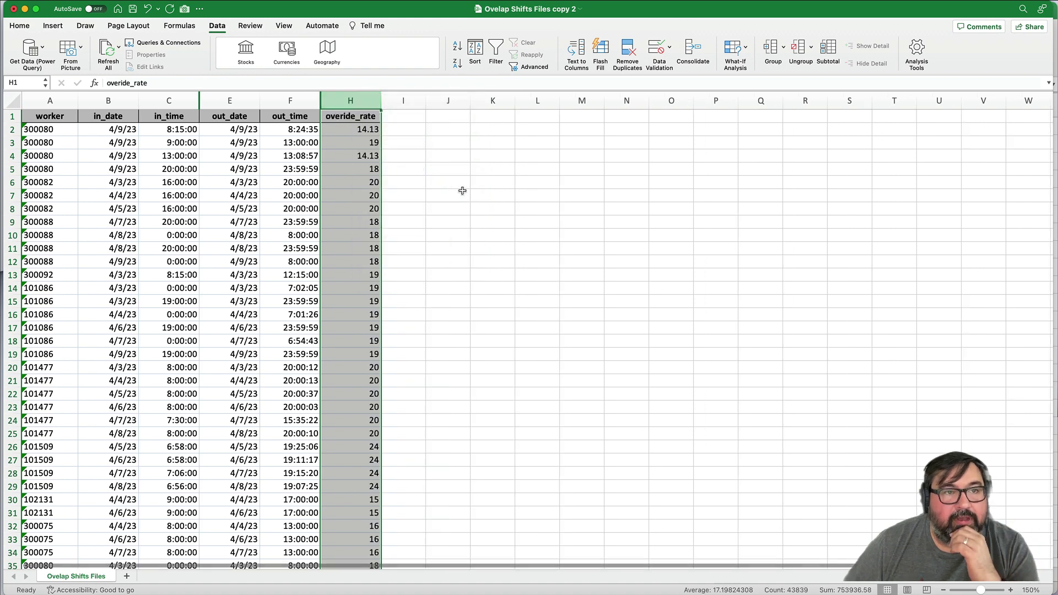
click(462, 191)
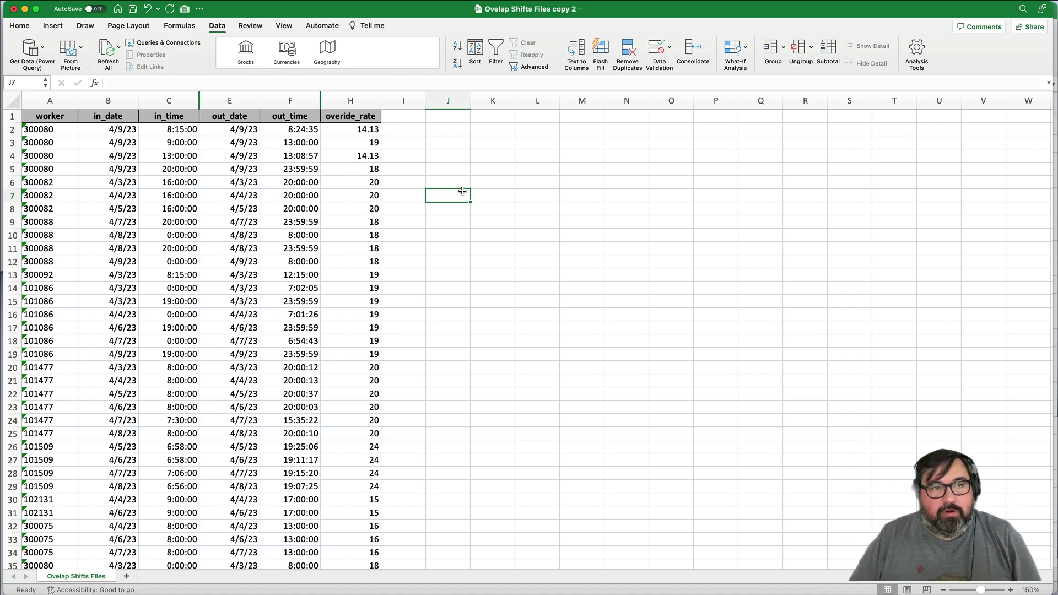
click(124, 129)
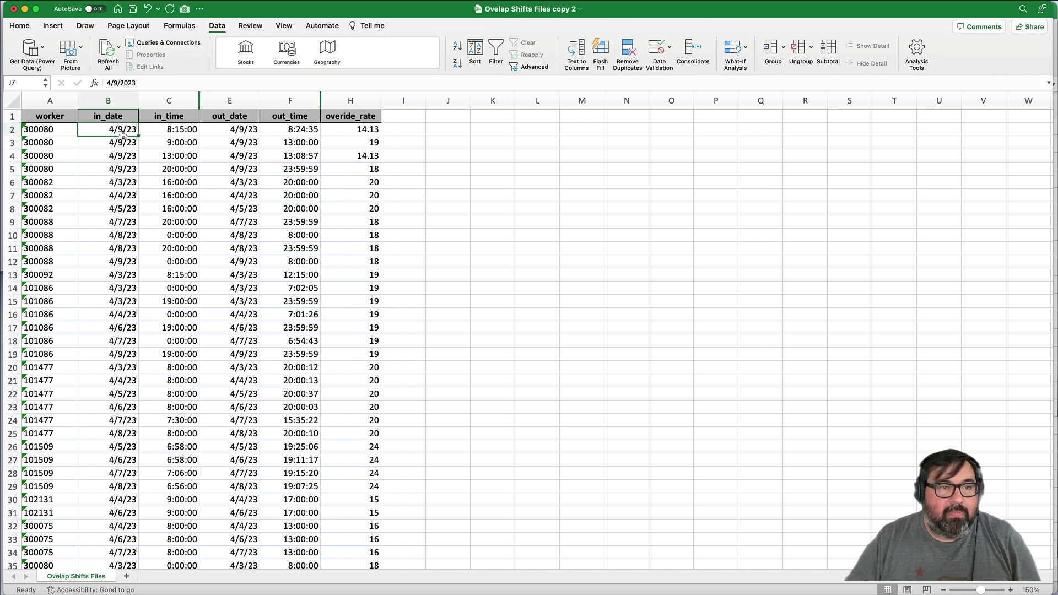
key(shift+Down)
key(shift+Down)
key(shift+Down)
key(shift+Down)
key(shift+Down)
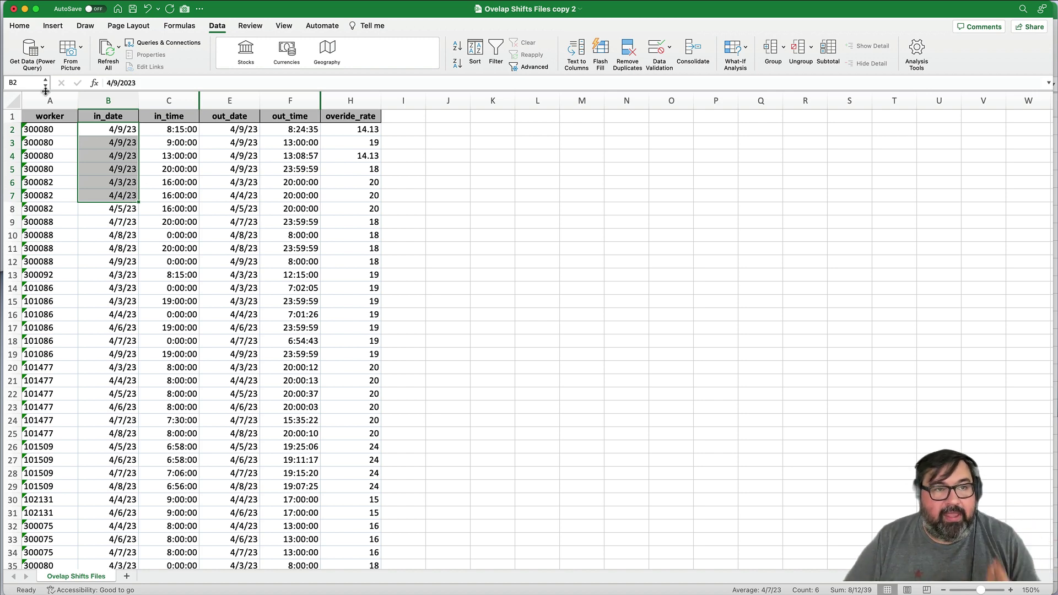
- Set up a custom sort of columns A through H with headers, using worker values A to Z as the first level
drag(46, 99, 362, 97)
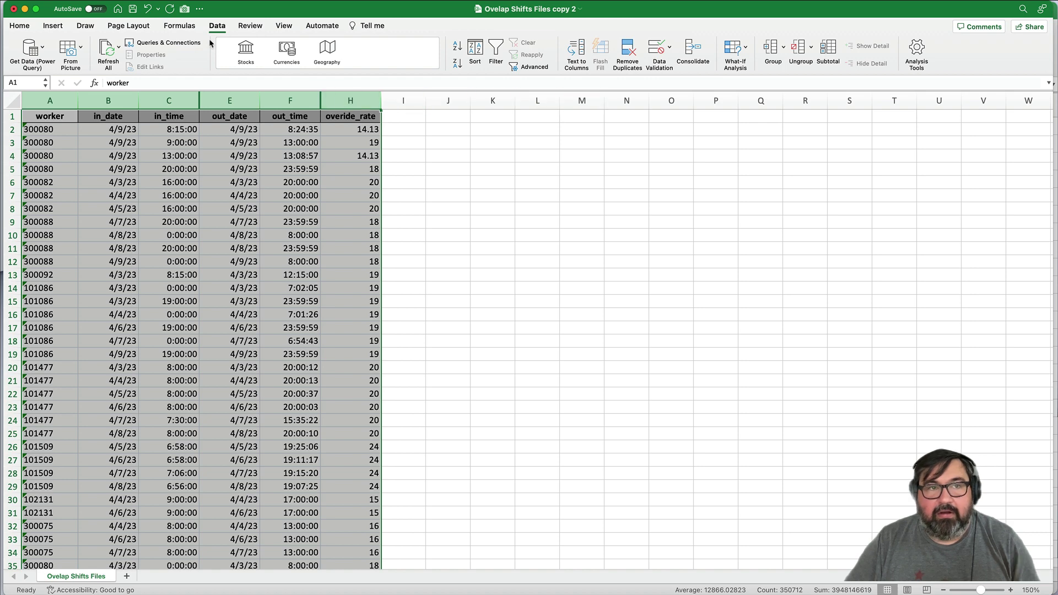
click(20, 26)
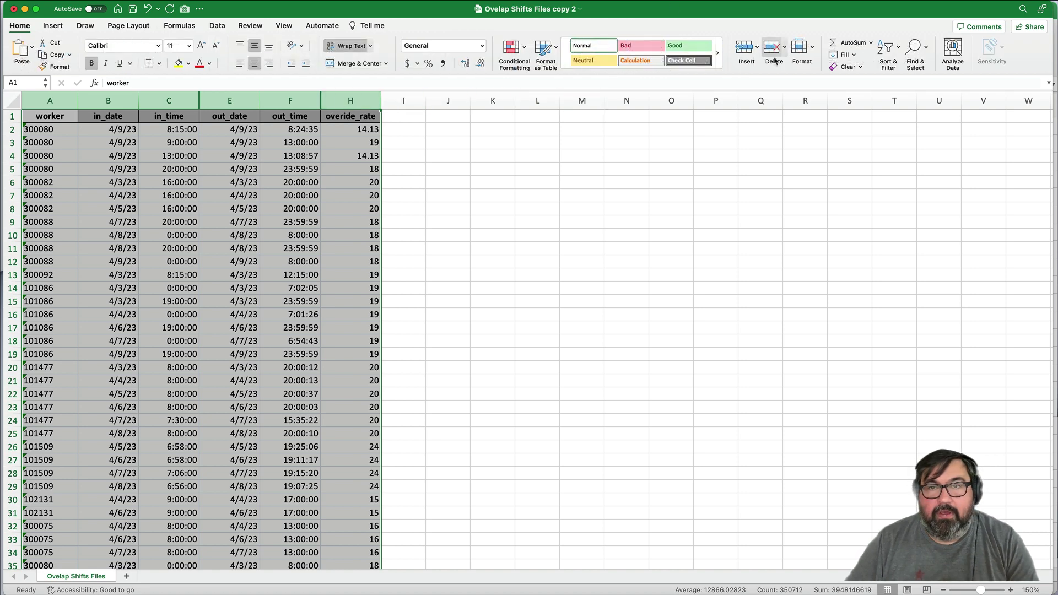
click(888, 65)
click(924, 91)
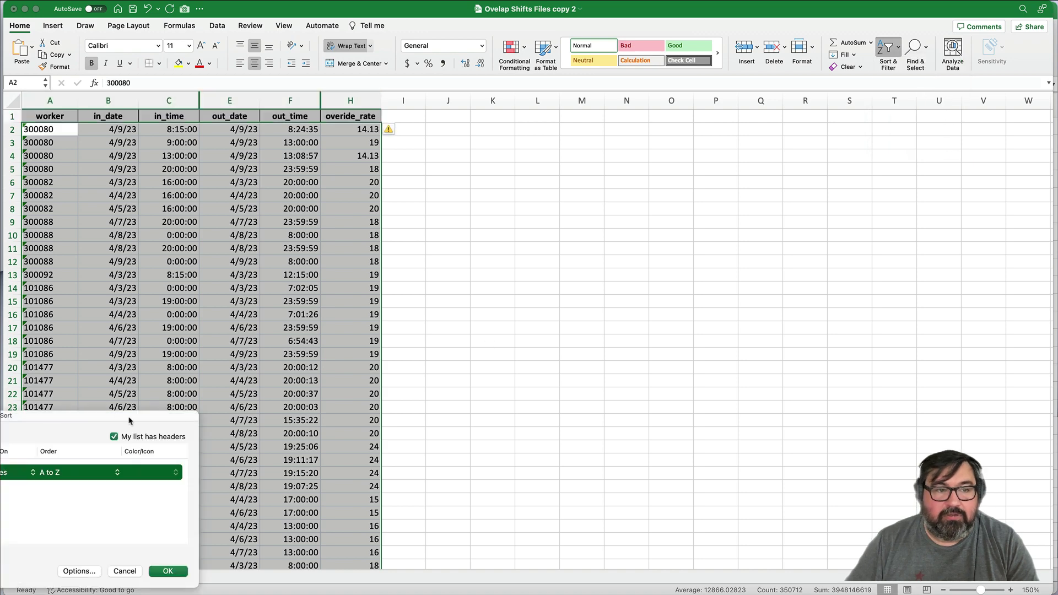
drag(93, 419, 701, 177)
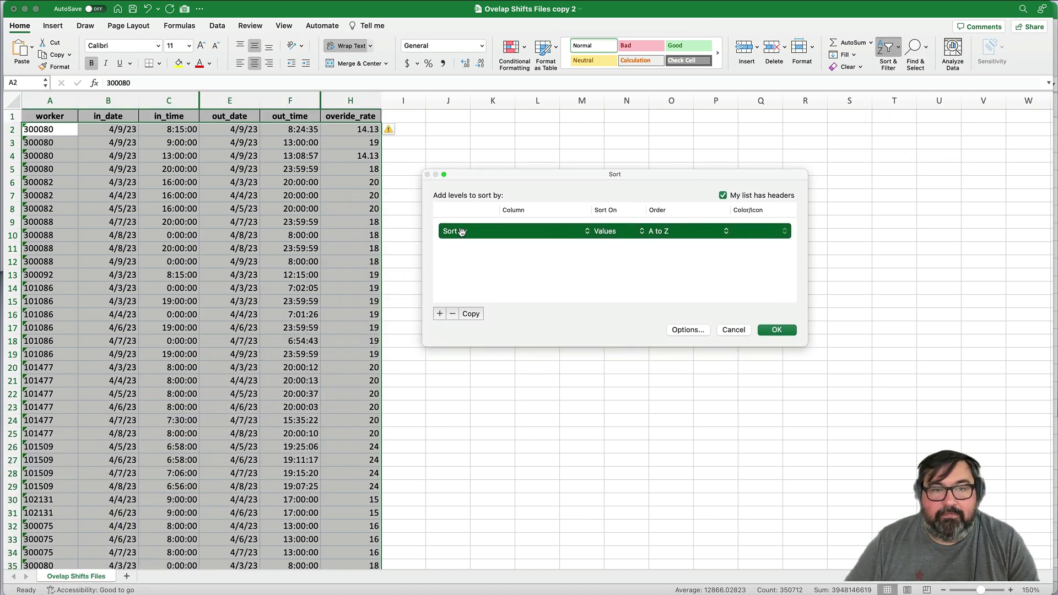
click(486, 231)
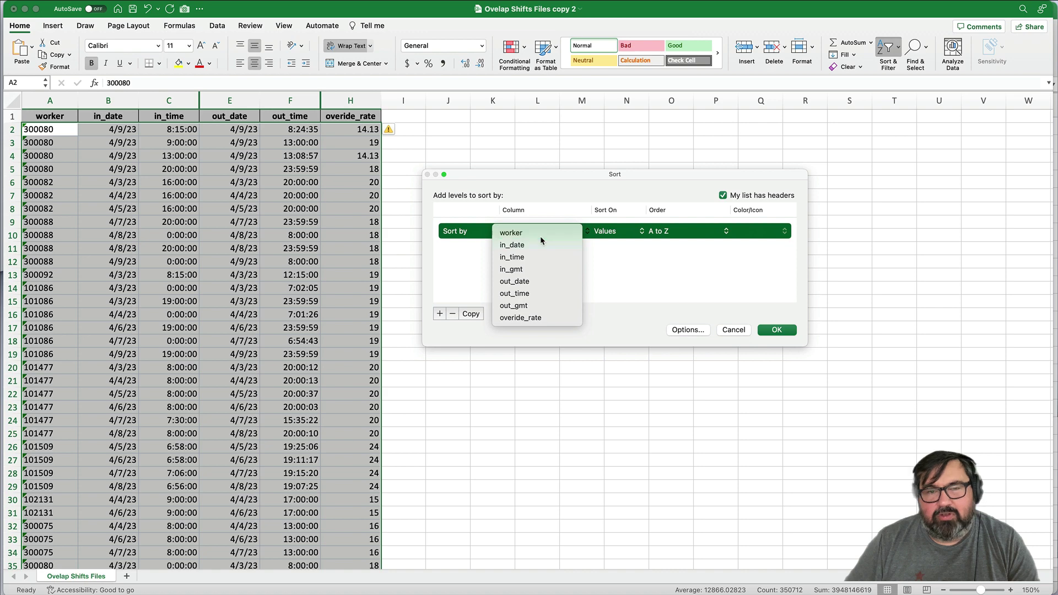
click(540, 236)
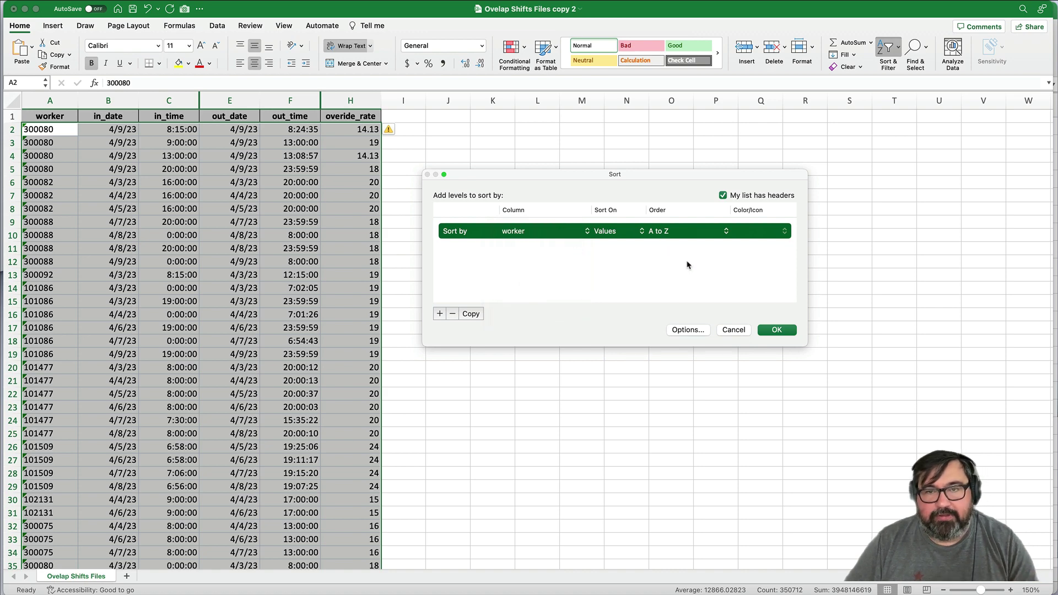
- Add two further sort levels: in_date from oldest to newest, followed by in_time from smallest to largest
click(440, 314)
click(519, 251)
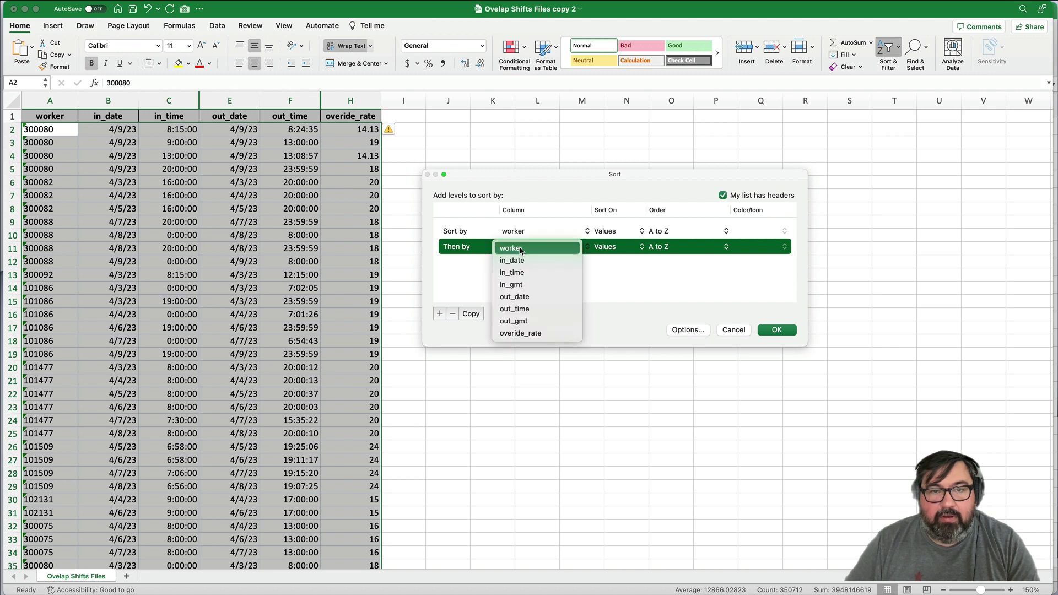
click(521, 258)
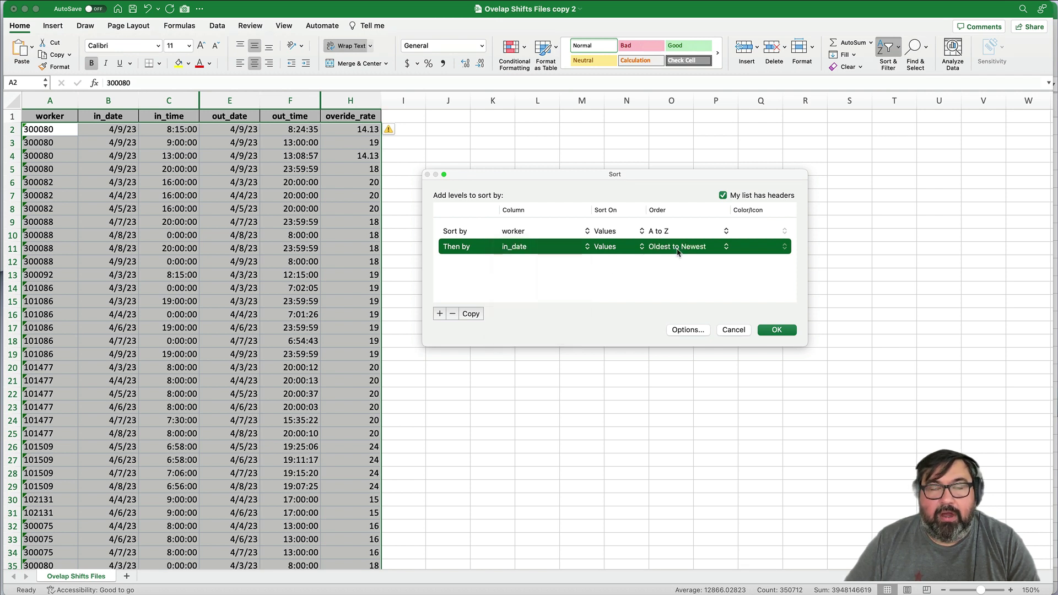
click(439, 314)
click(521, 263)
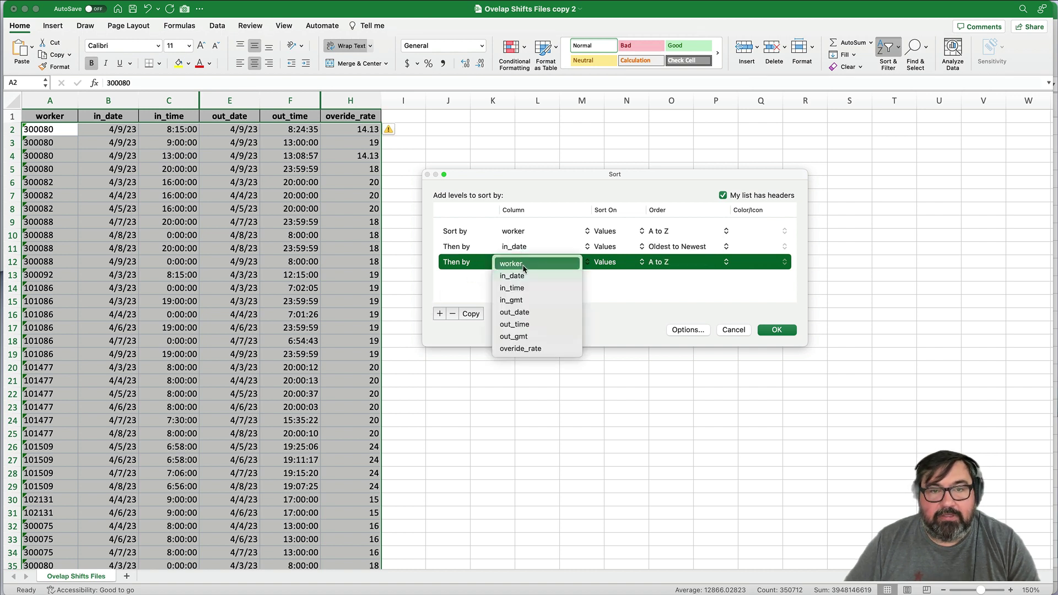
click(539, 289)
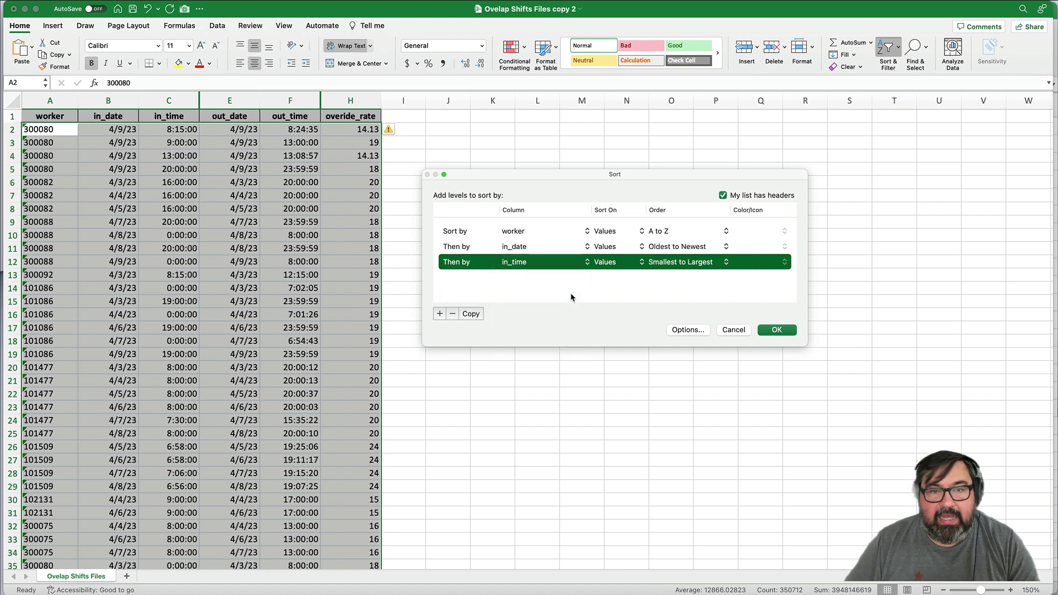
- Apply the sort, choosing to sort numbers and numbers stored as text separately
click(776, 331)
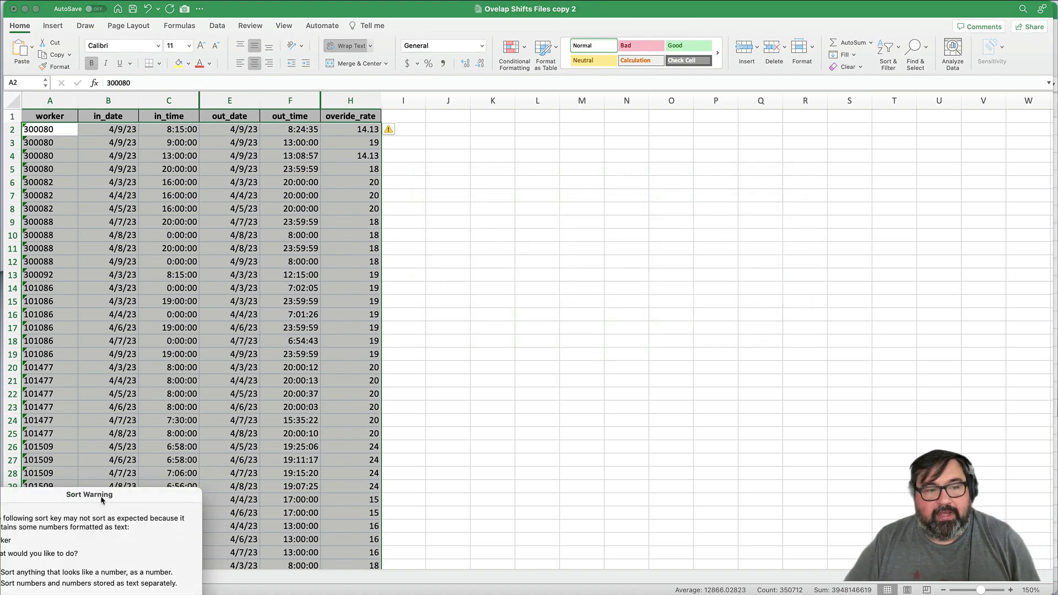
drag(93, 495, 586, 192)
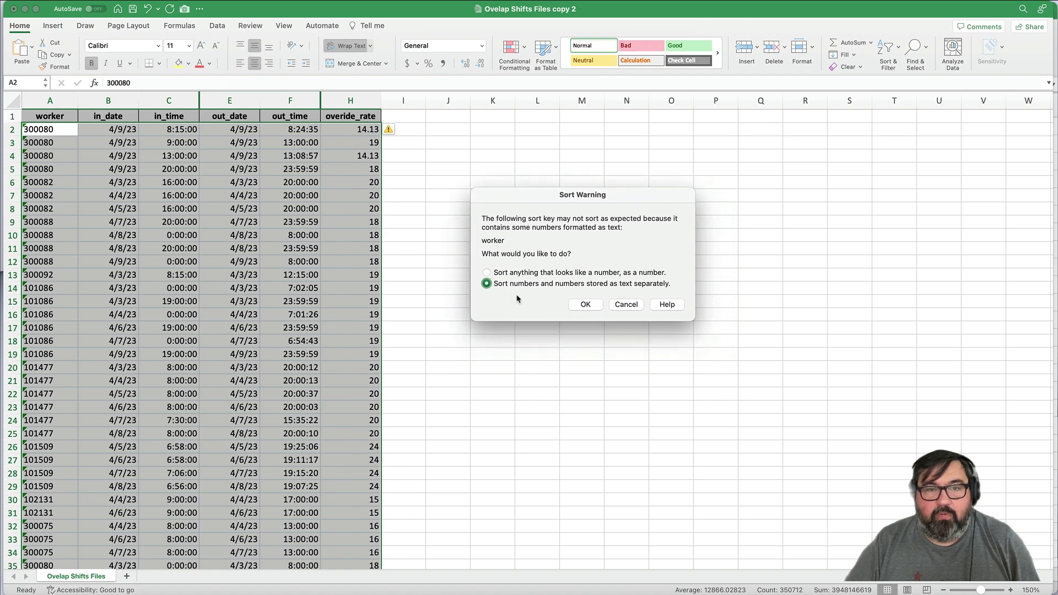
click(586, 304)
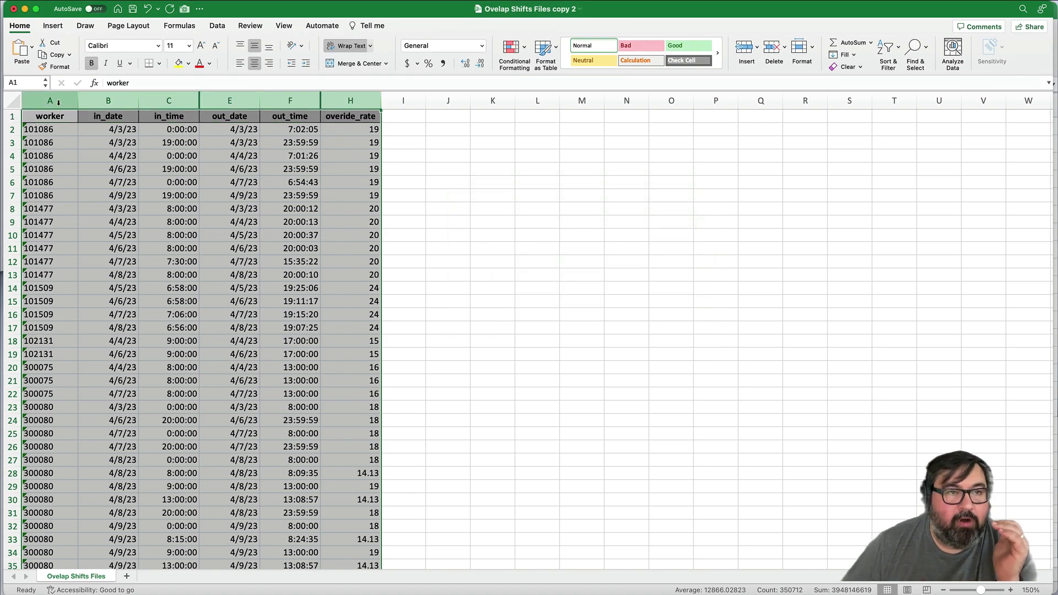
- Examine the sorted worker and in_date columns and compare consecutive shifts in rows 2–3 and 27–31 for overlaps
key(ctrl+space)
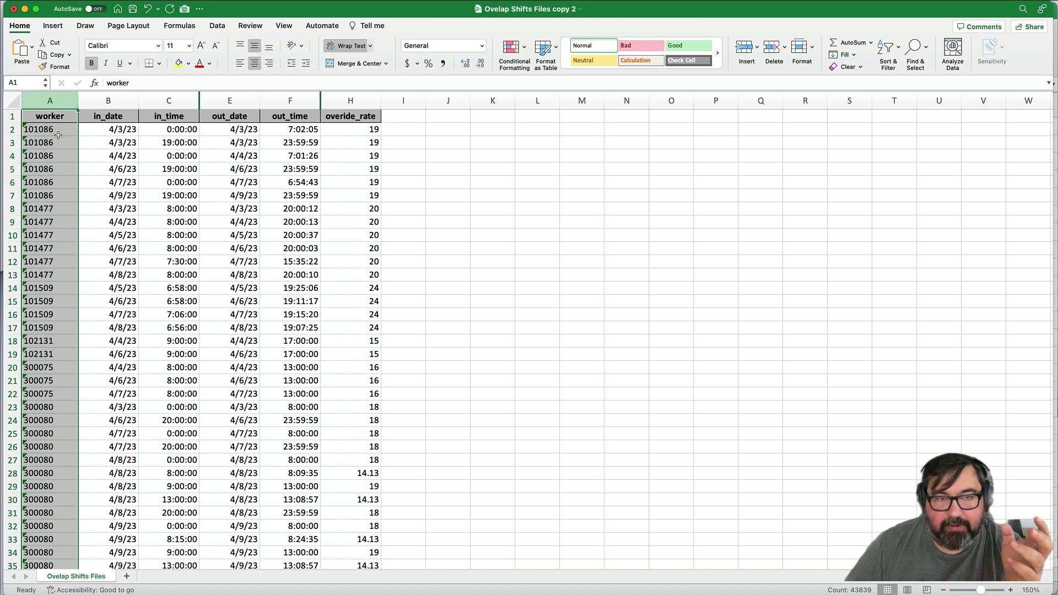
click(110, 101)
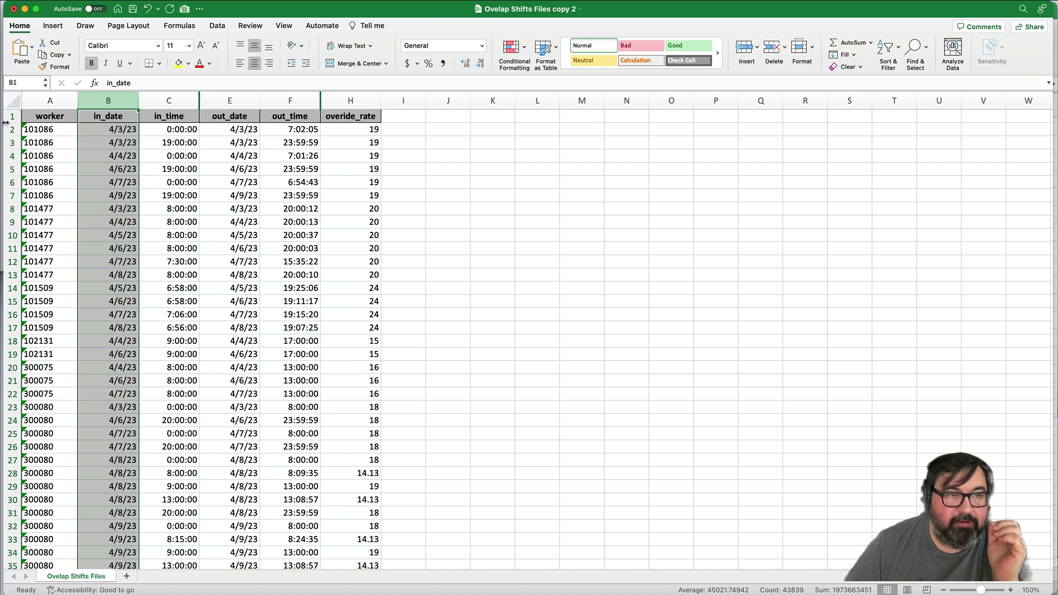
drag(11, 129, 12, 139)
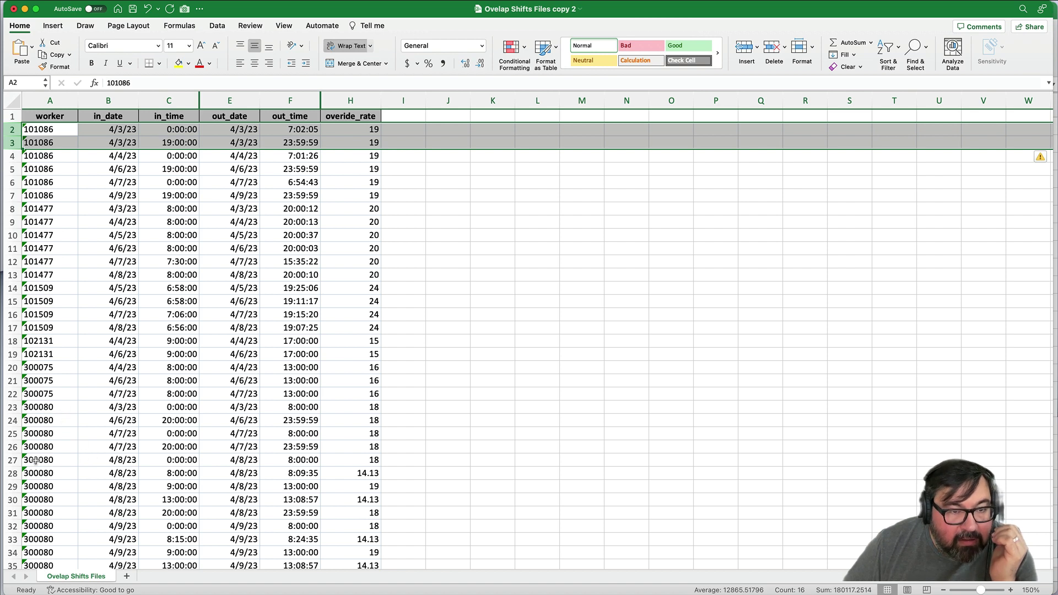
drag(11, 460, 10, 486)
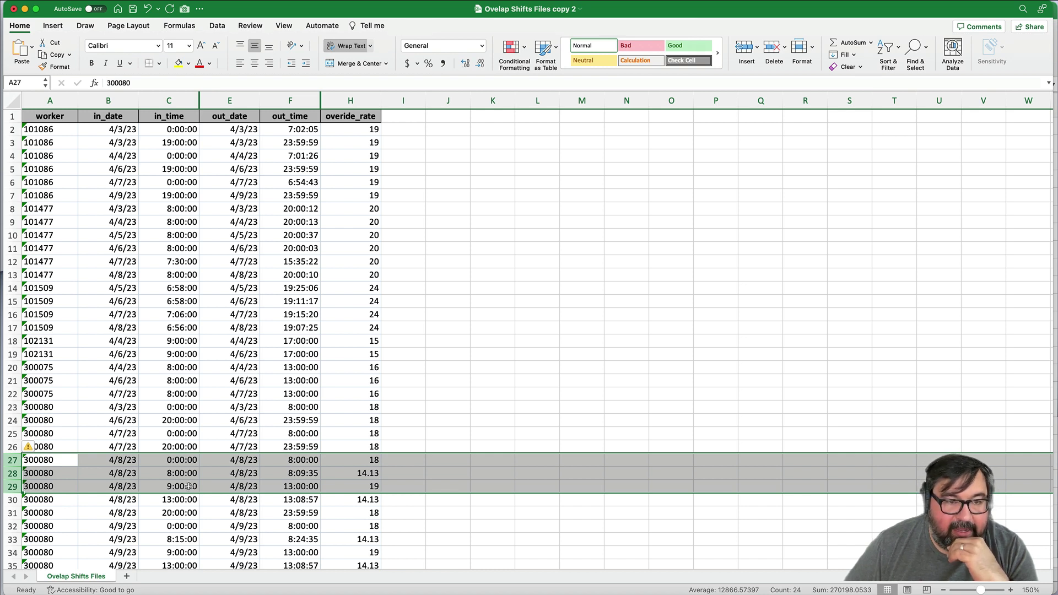
click(12, 499)
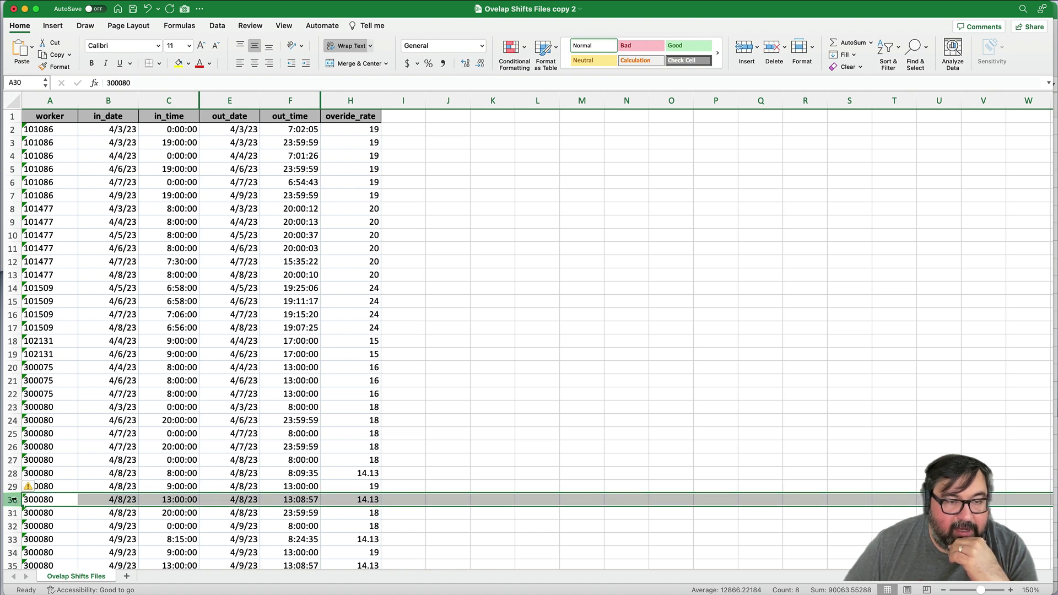
click(14, 514)
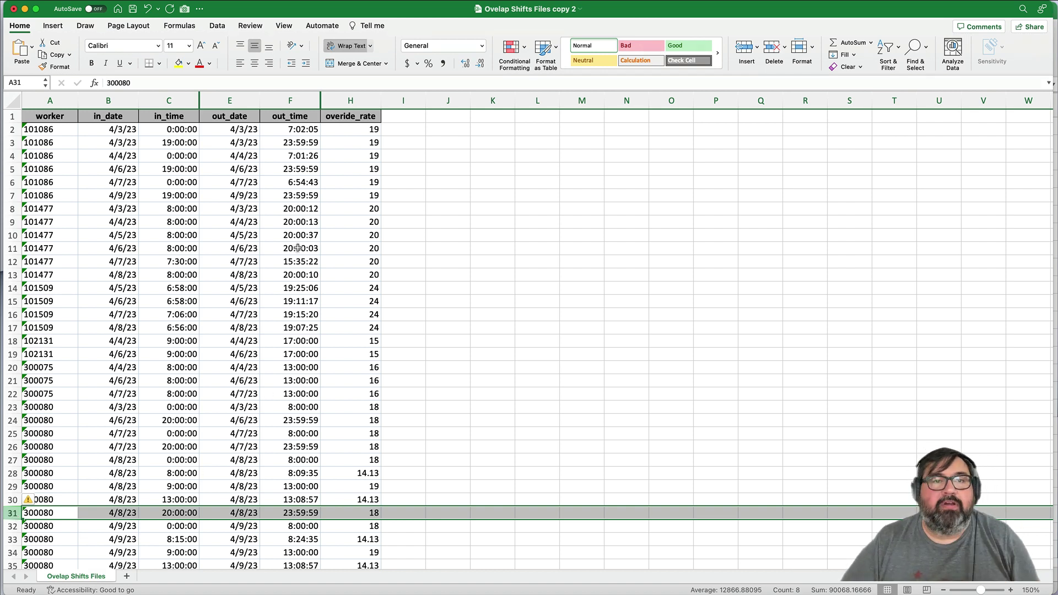
- Insert a blank column before overide_rate and select its header cell H1
click(354, 99)
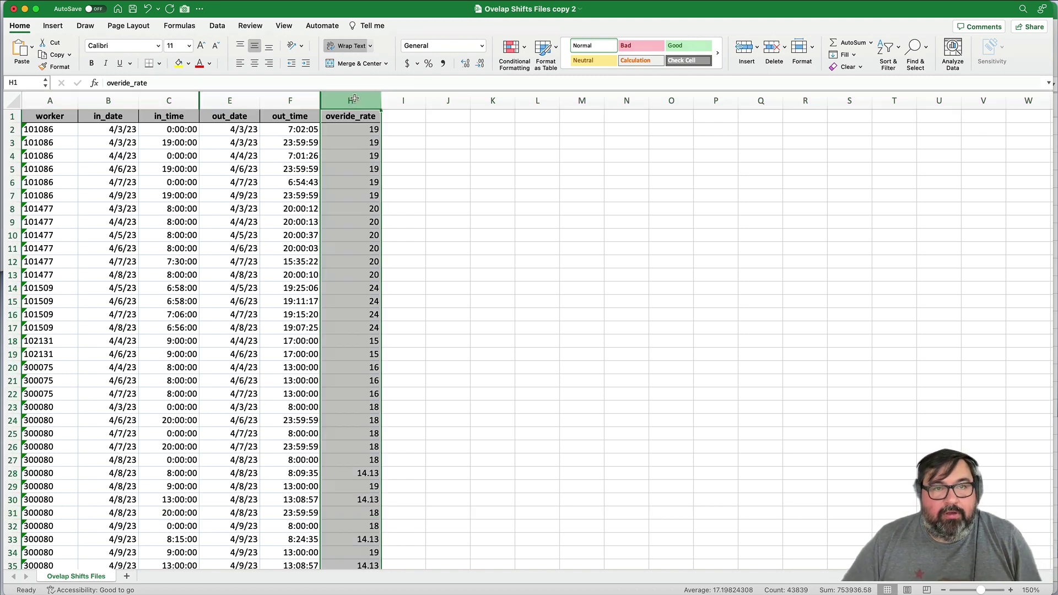
right_click(354, 99)
click(439, 160)
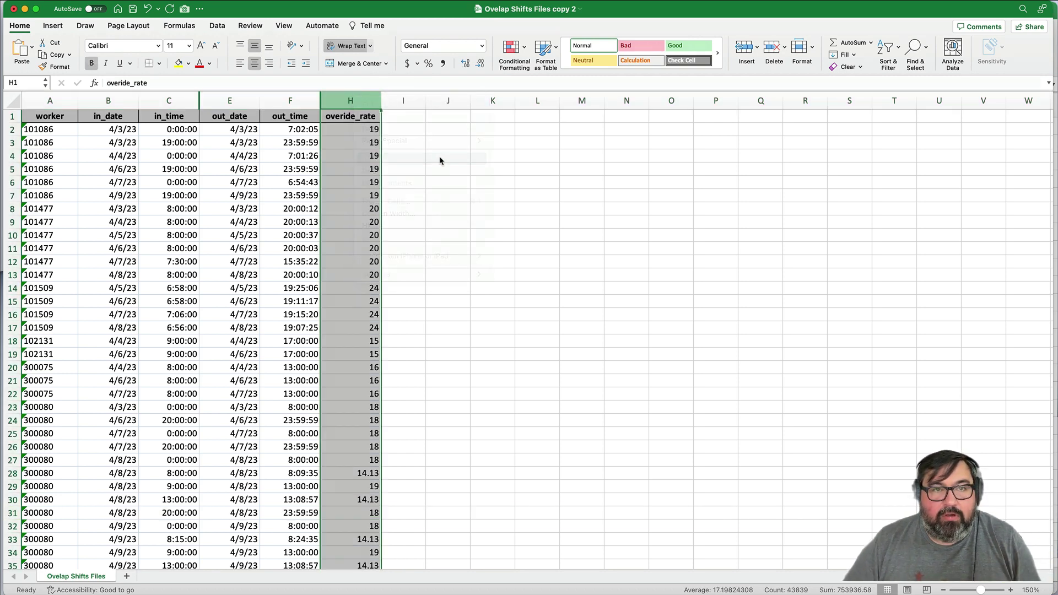
click(354, 116)
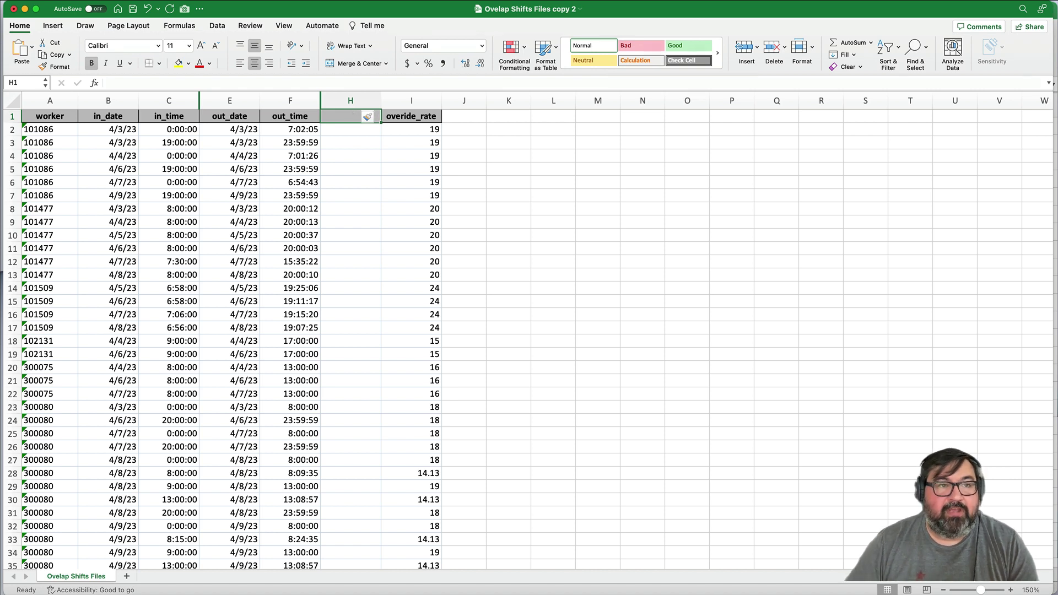
- Check the extent of the worker data by going to its last row and back to the header
click(57, 133)
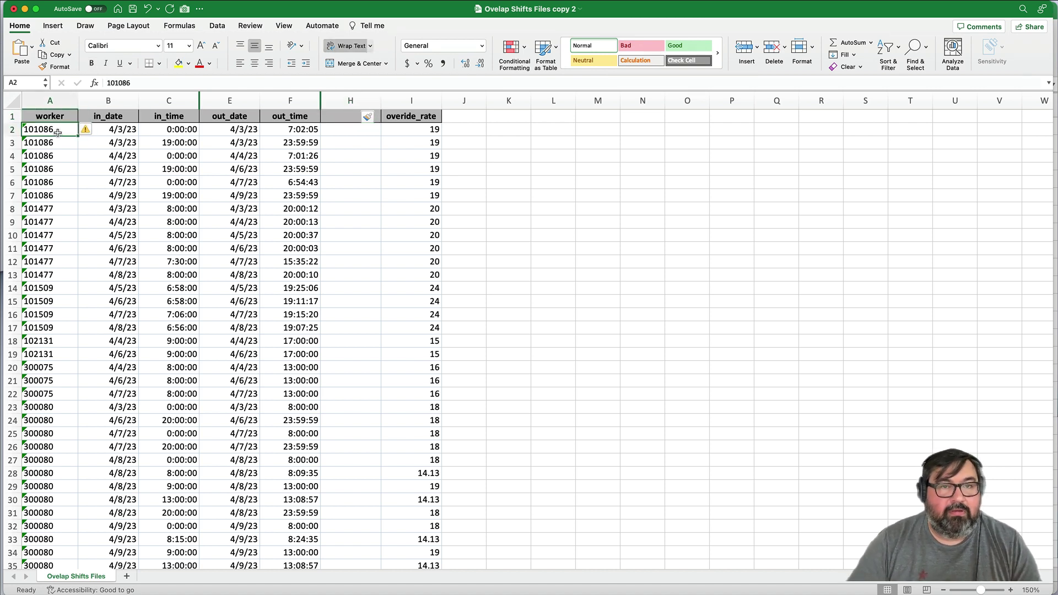
key(super+Down)
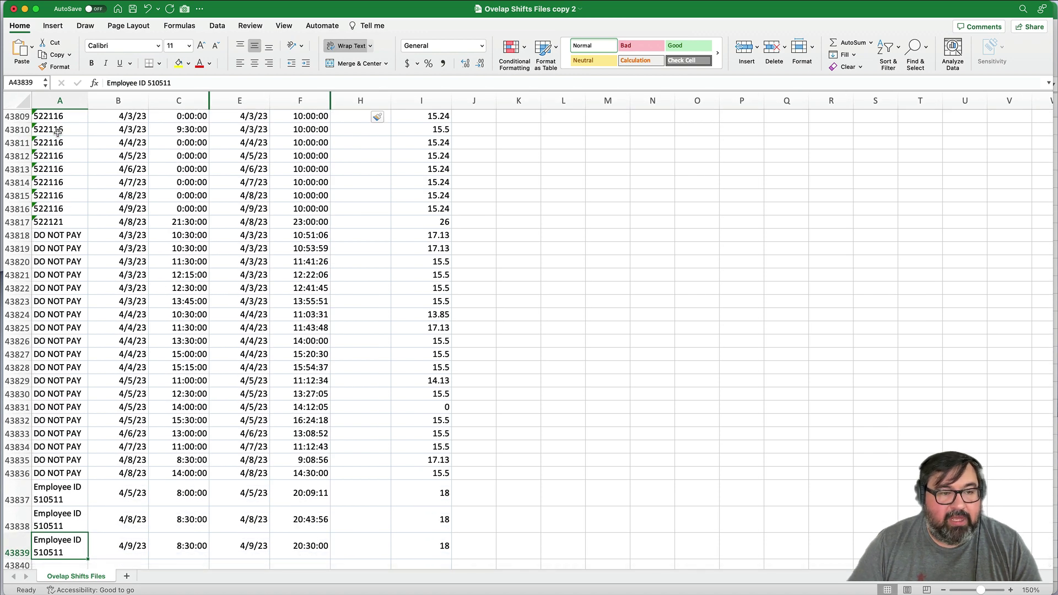
key(super+Up)
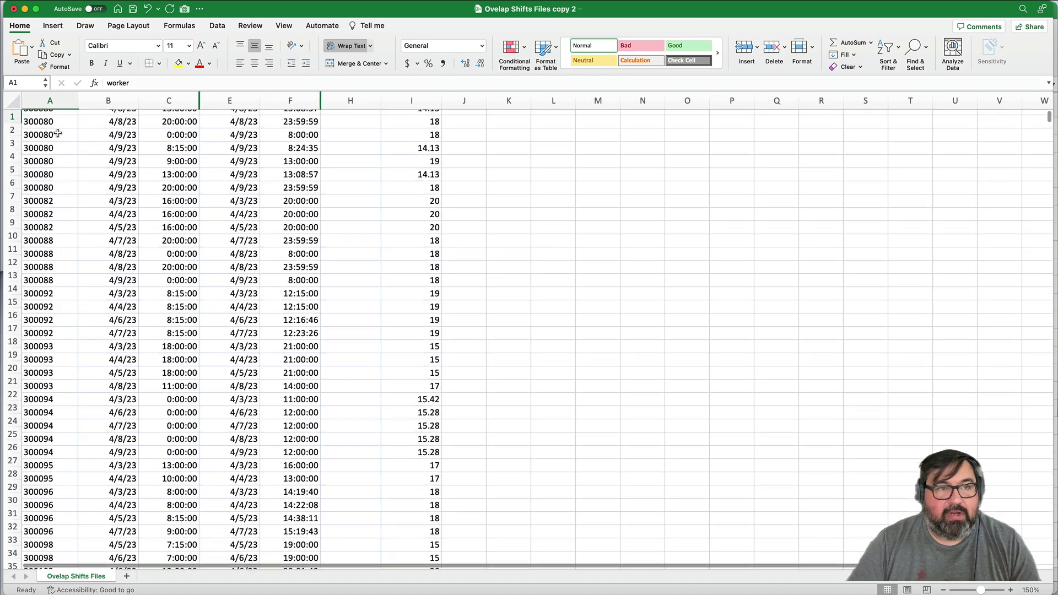
- Go to H3 in the blank column and compare rows 2 and 3 across worker, in_date, in_time, out_date and out_time
key(Right)
key(Right)
key(Right)
key(Right)
key(Right)
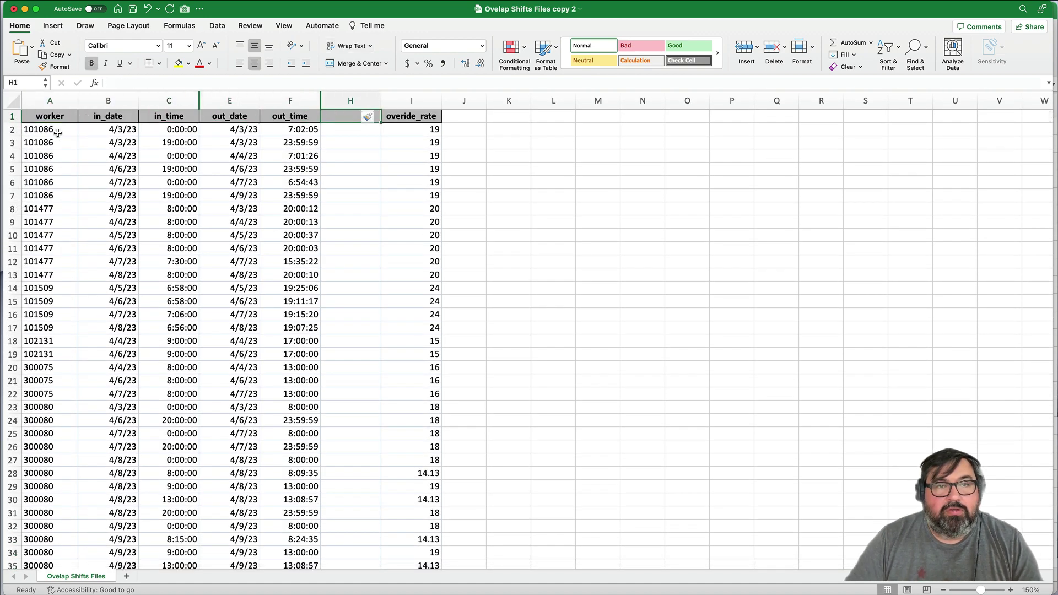
key(Down)
key(Down)
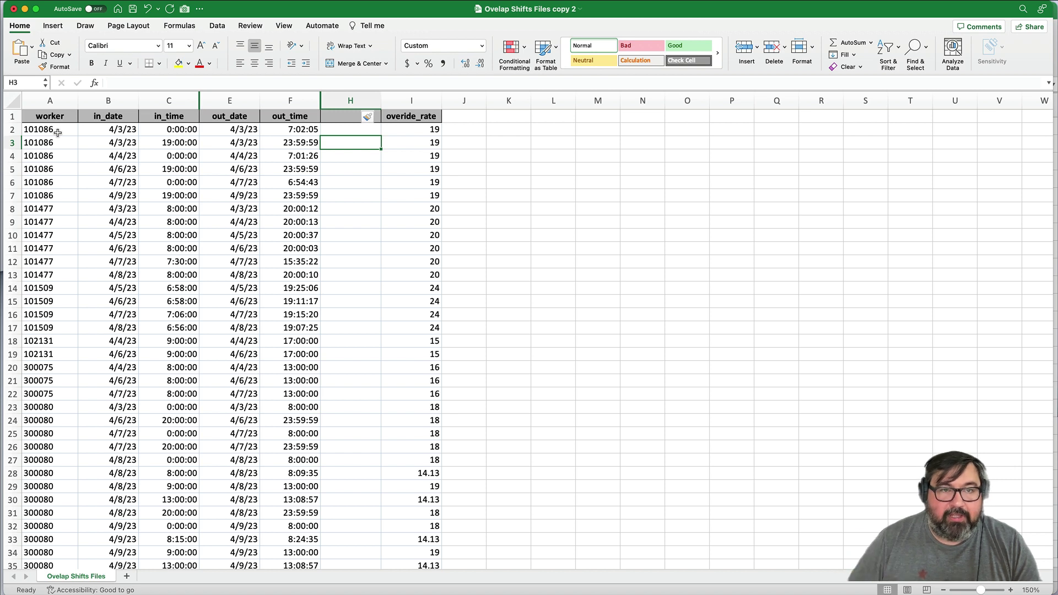
click(45, 130)
drag(45, 130, 45, 142)
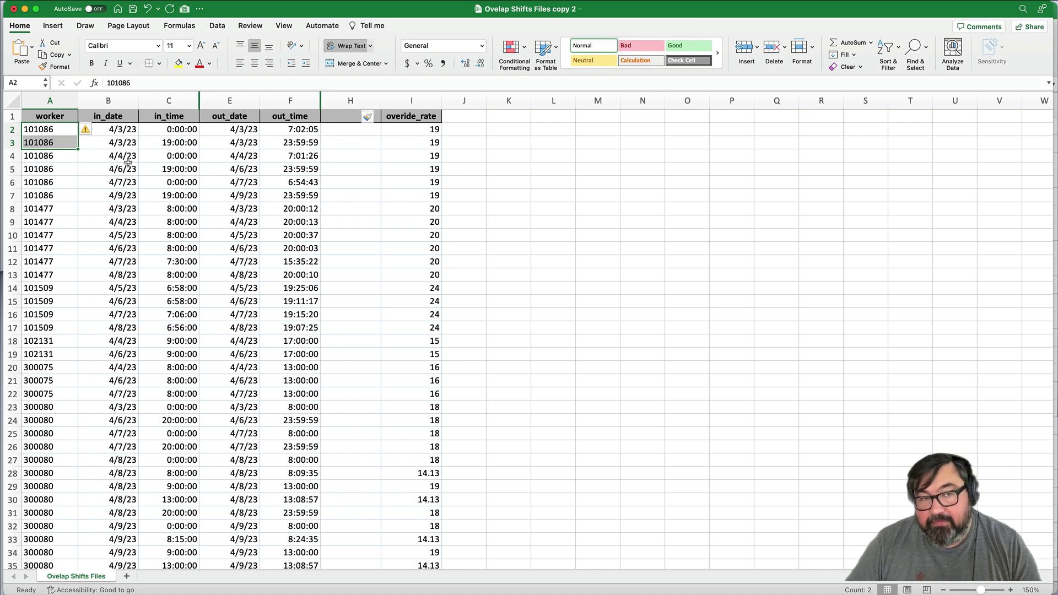
click(123, 129)
drag(124, 129, 124, 142)
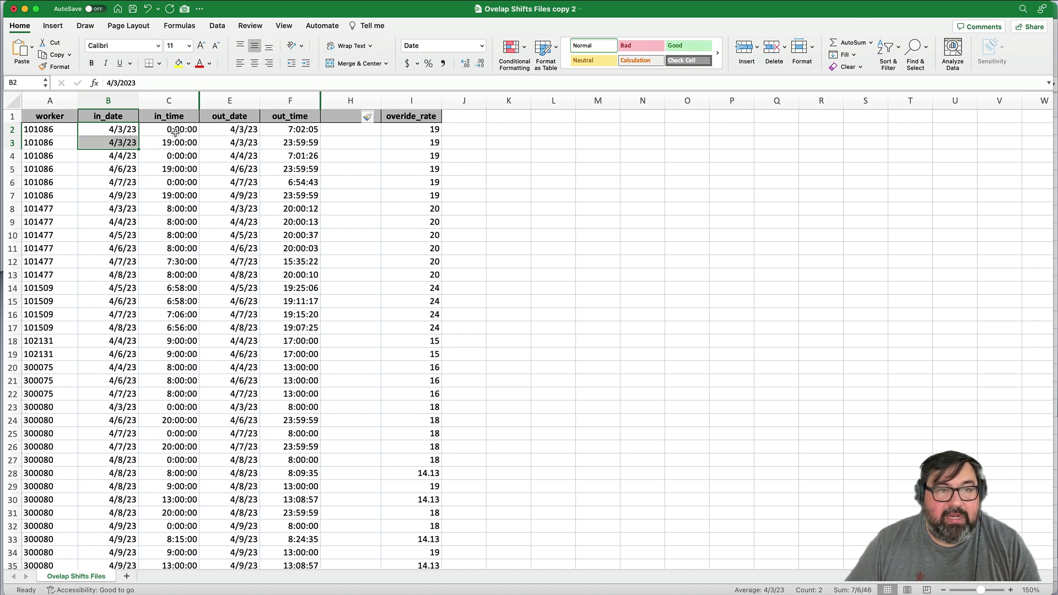
drag(175, 132, 303, 141)
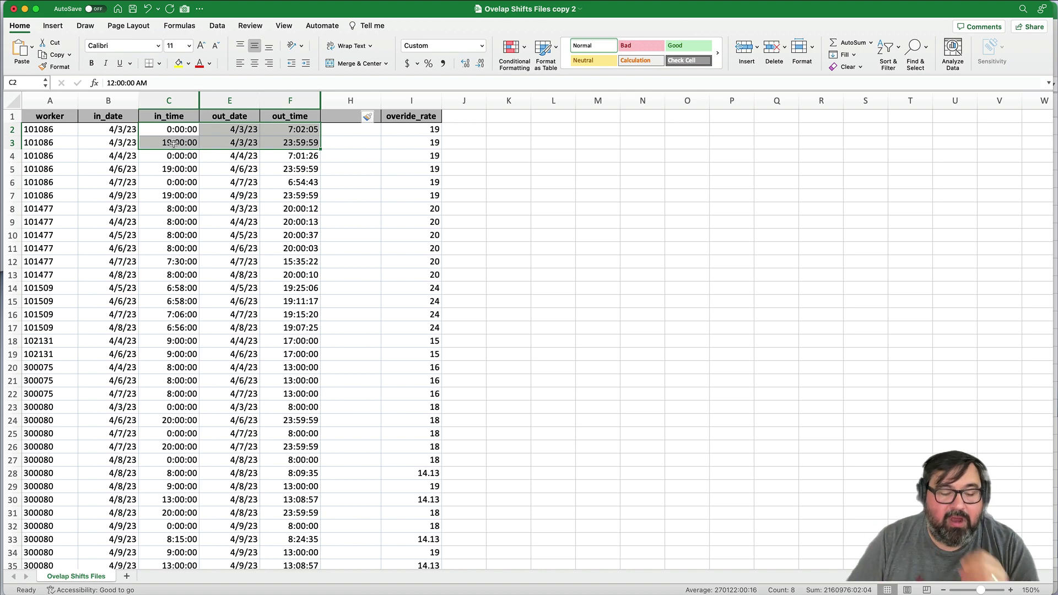
- Switch to TextEdit and clear all existing text from the untitled note
key(super+space)
text(text)
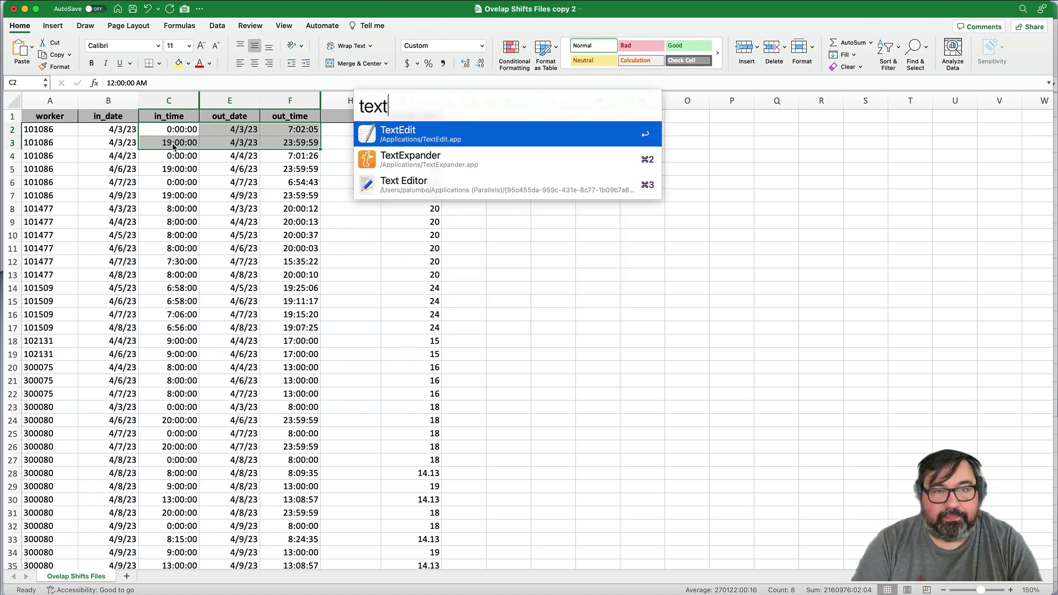
key(Return)
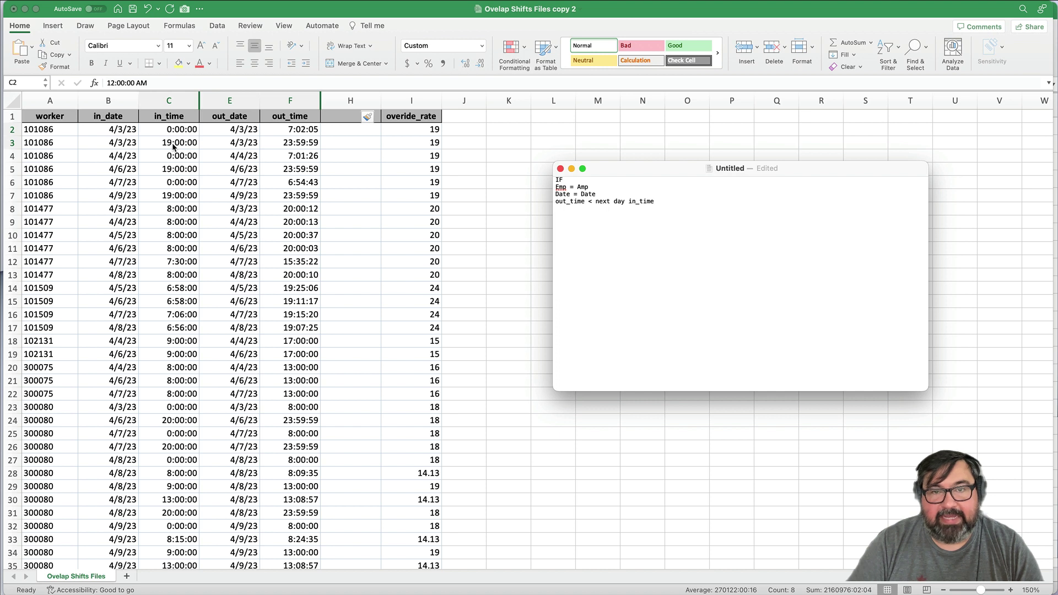
key(super+shift+Left)
key(super+a)
key(BackSpace)
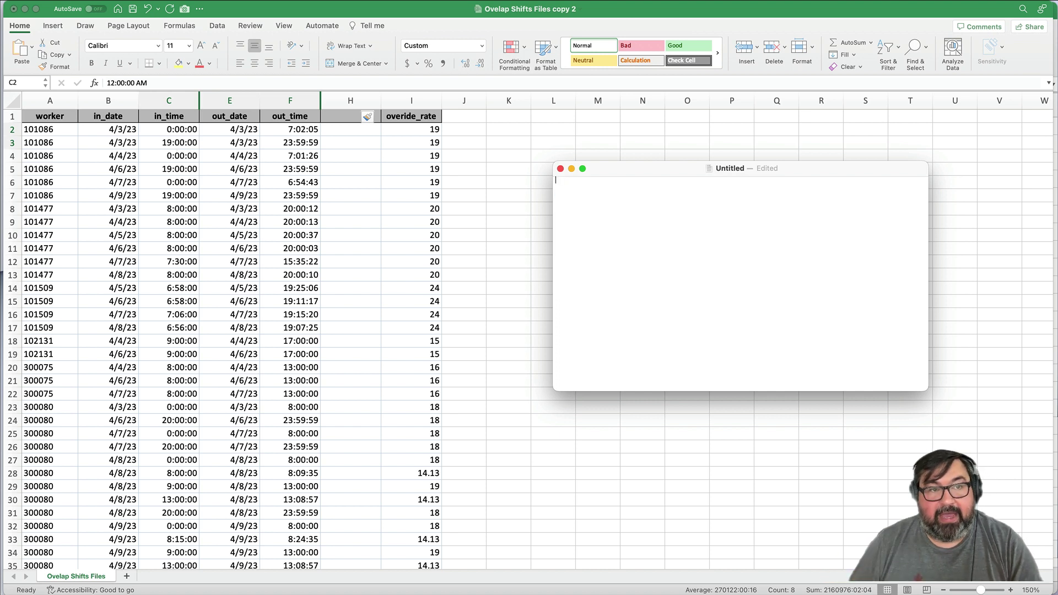
- Write the heading "Overlapping shifts" in the note, followed by the first criterion "1. Same employee"
text(Overlapping shi)
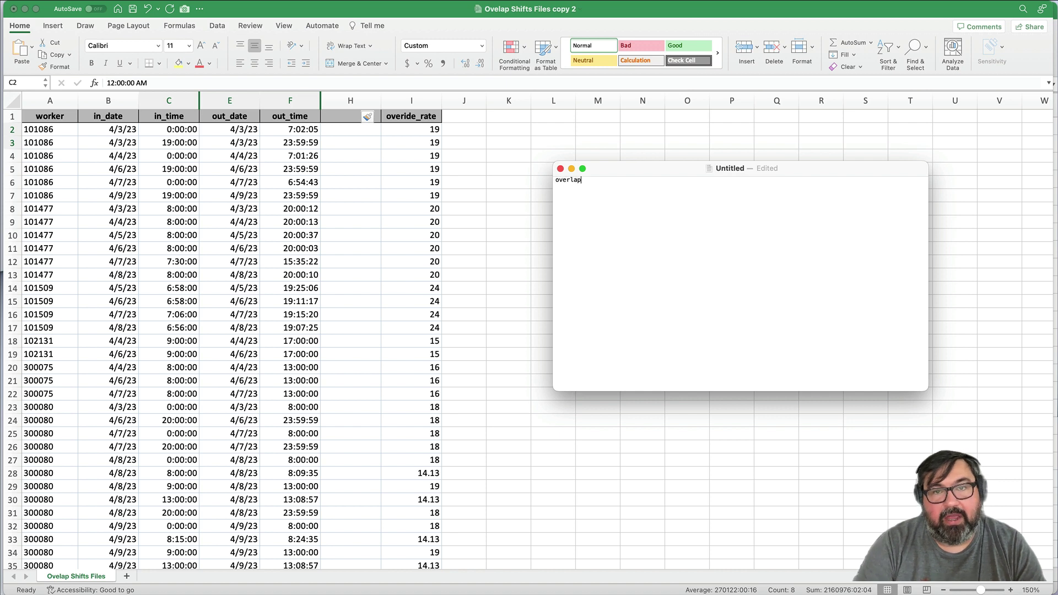
text(fts)
key(Return)
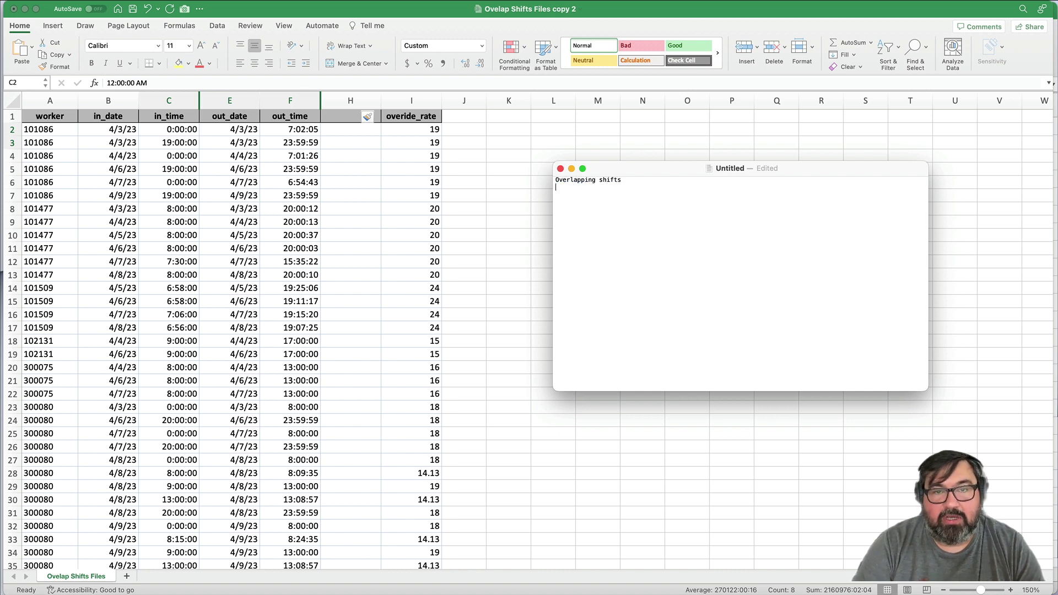
text(1. )
text(same)
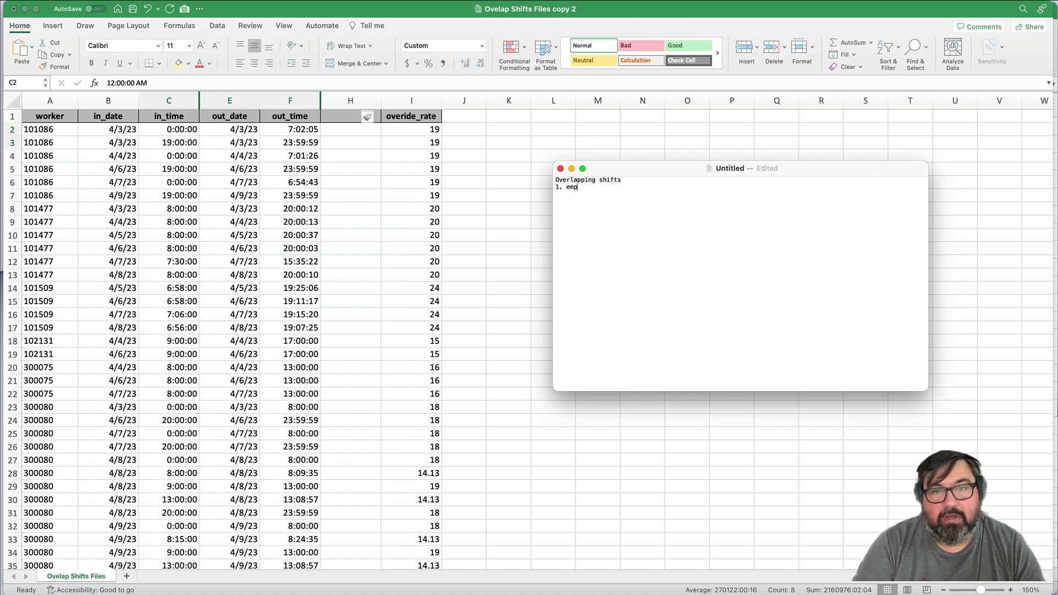
text( ep)
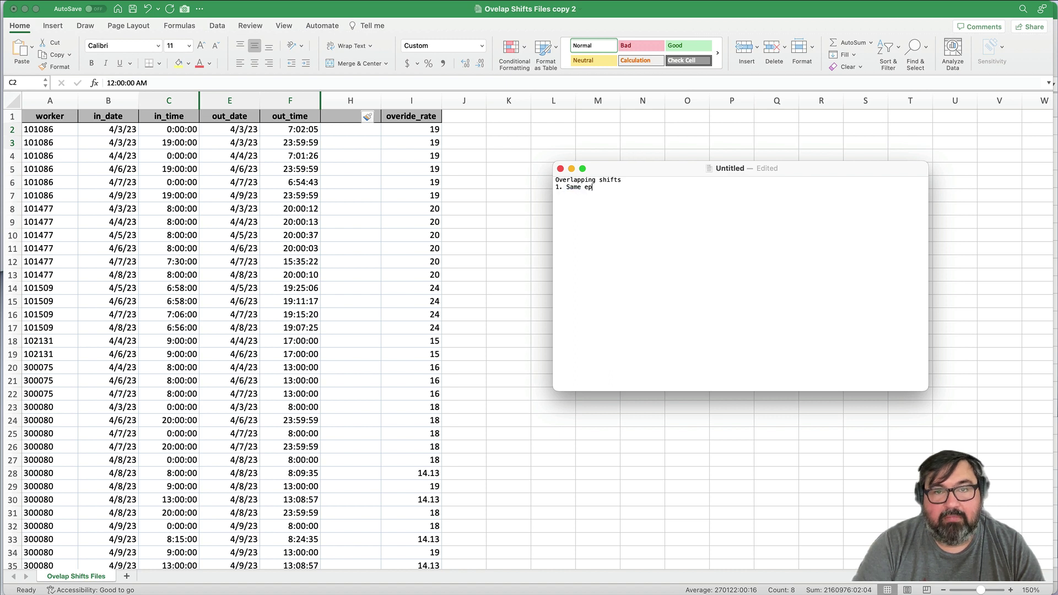
key(BackSpace)
text(mployee)
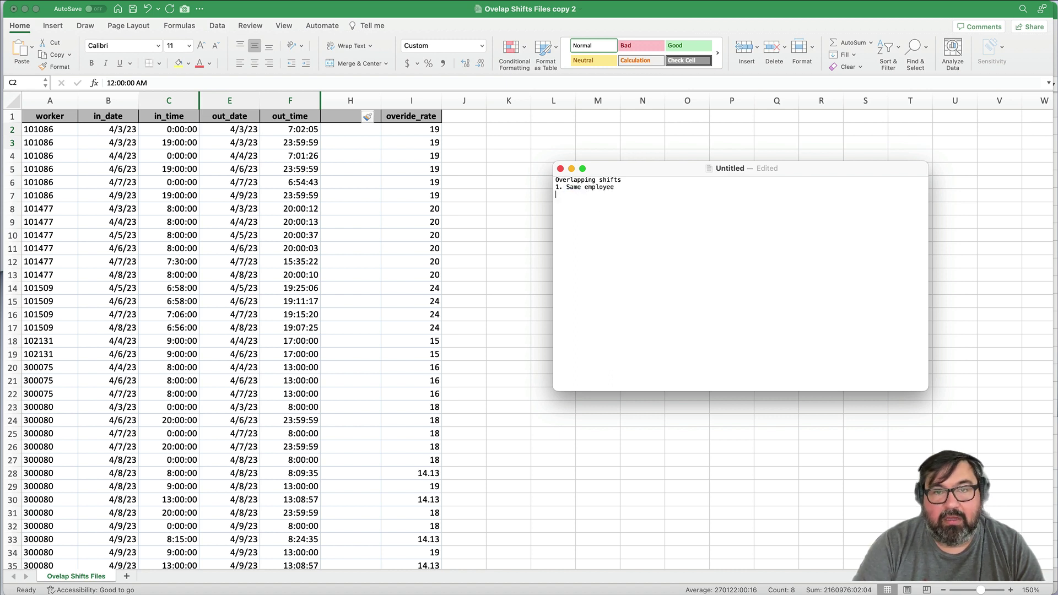
- Add the criteria "2. Same date" and "3. Prev day out time before next day in time" to the note
key(Return)
text(2. Same date )
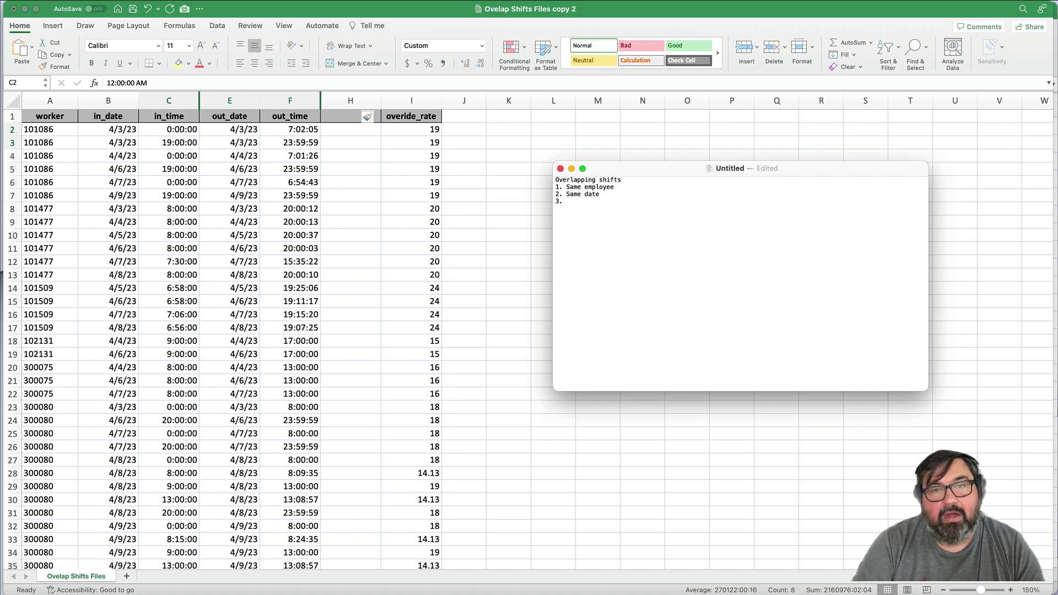
text(3. Prev day )
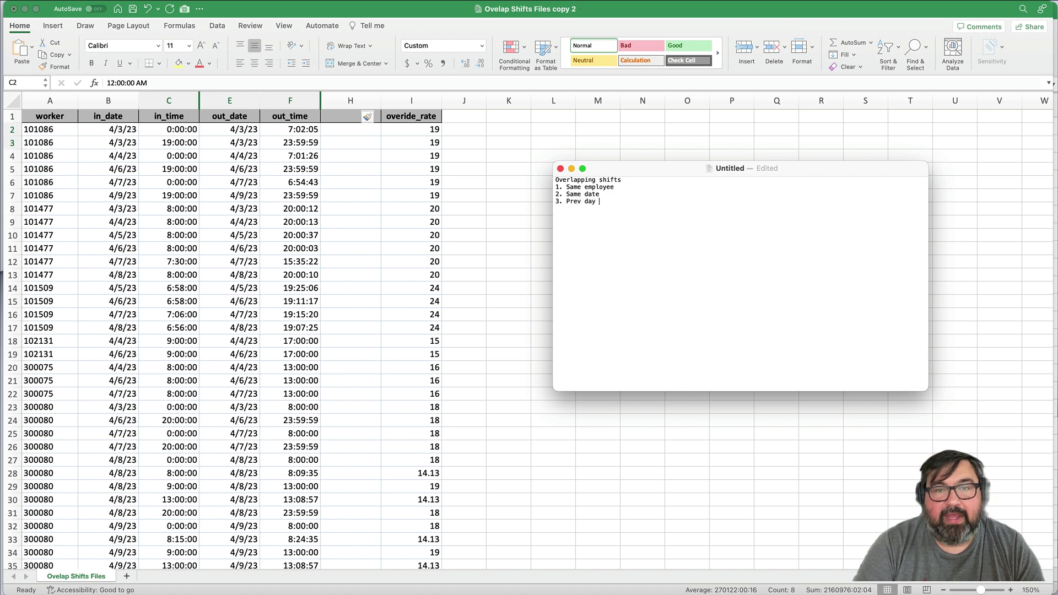
text(out time b)
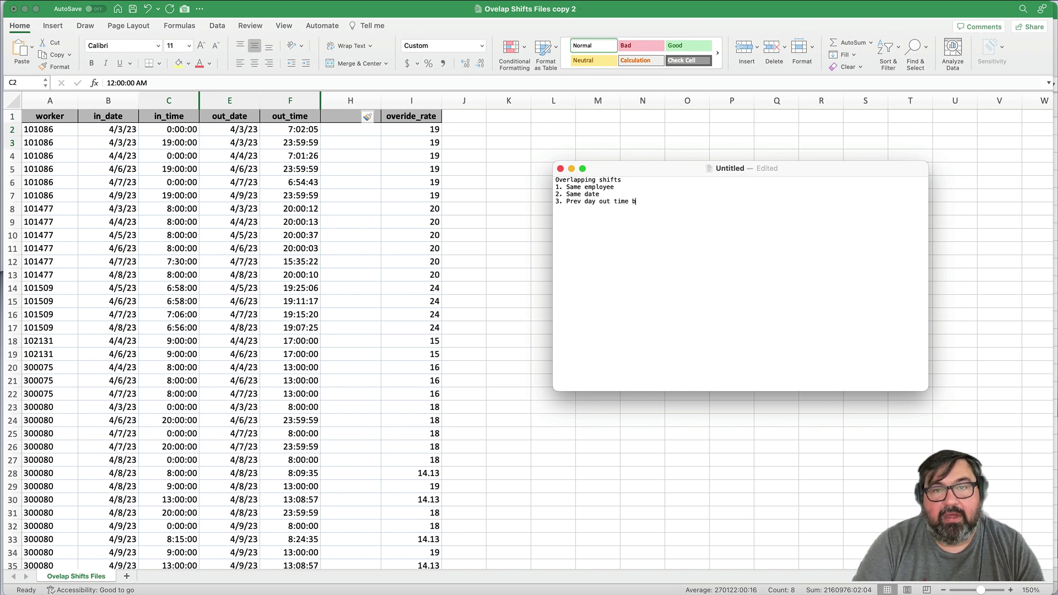
text(efore)
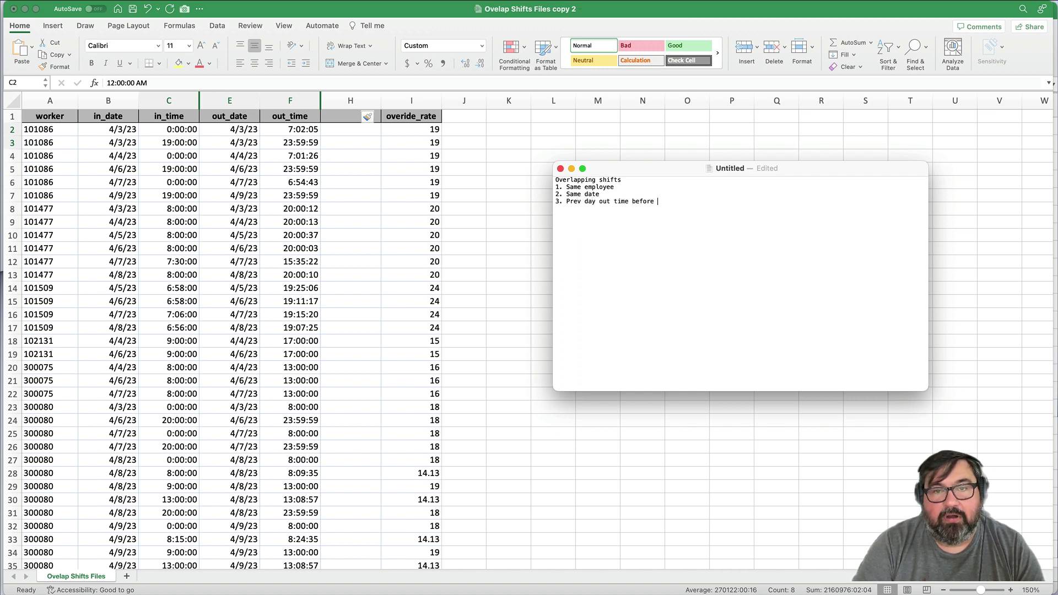
text( next day in time)
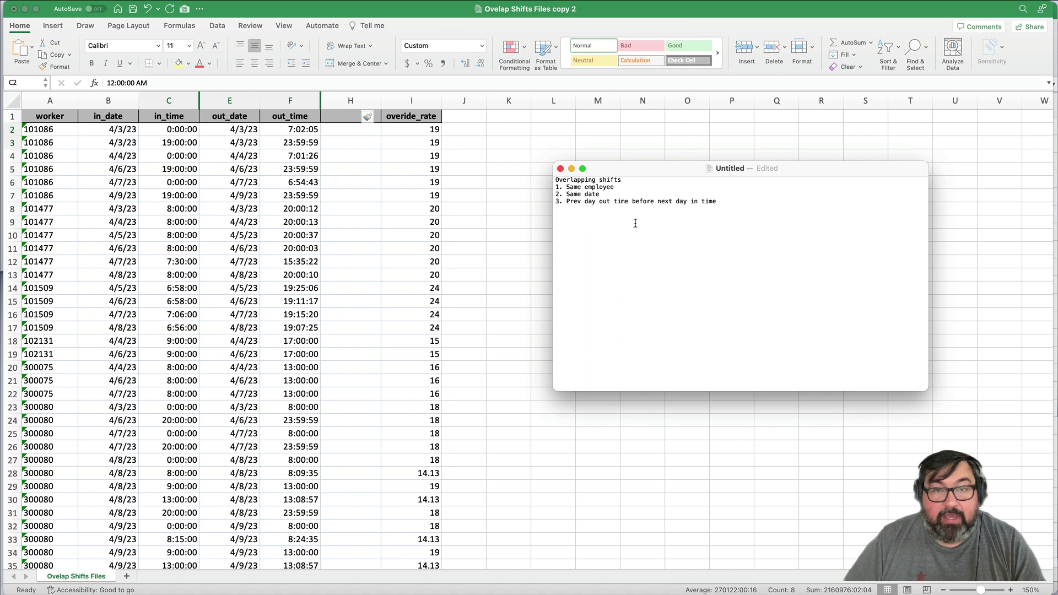
- Switch back to the Excel worksheet and start a formula in H3 with an AND nested inside IF: =IF(AND(
click(350, 148)
click(364, 145)
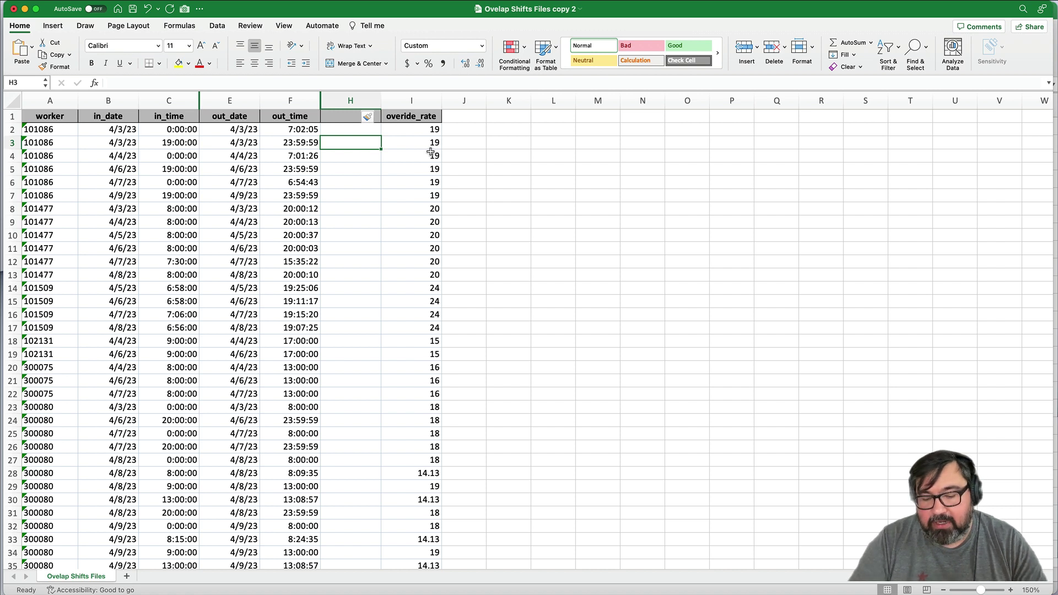
text(=)
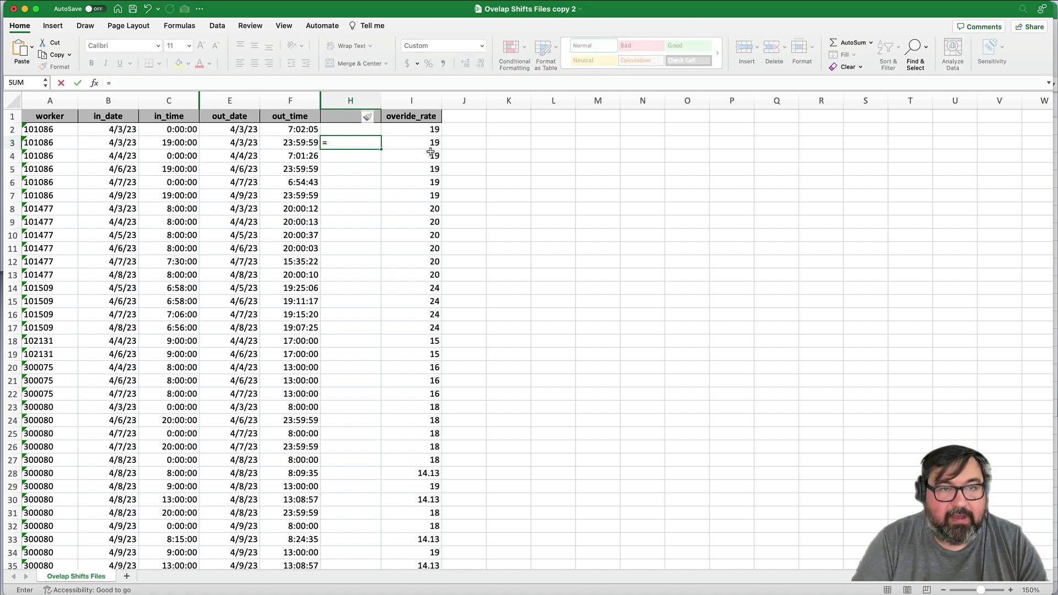
text(IF()
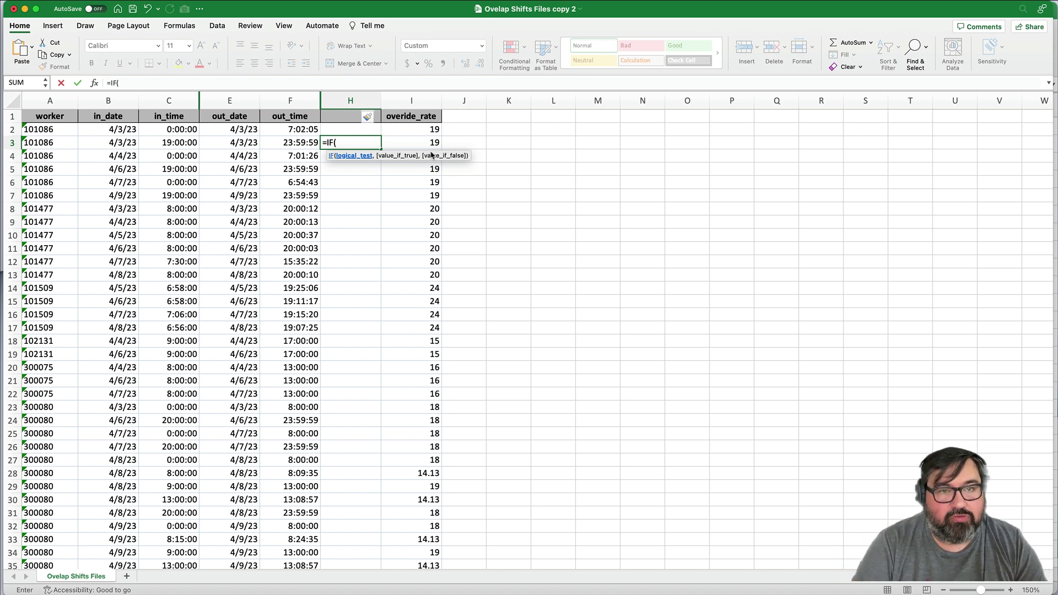
text(and)
key(Tab)
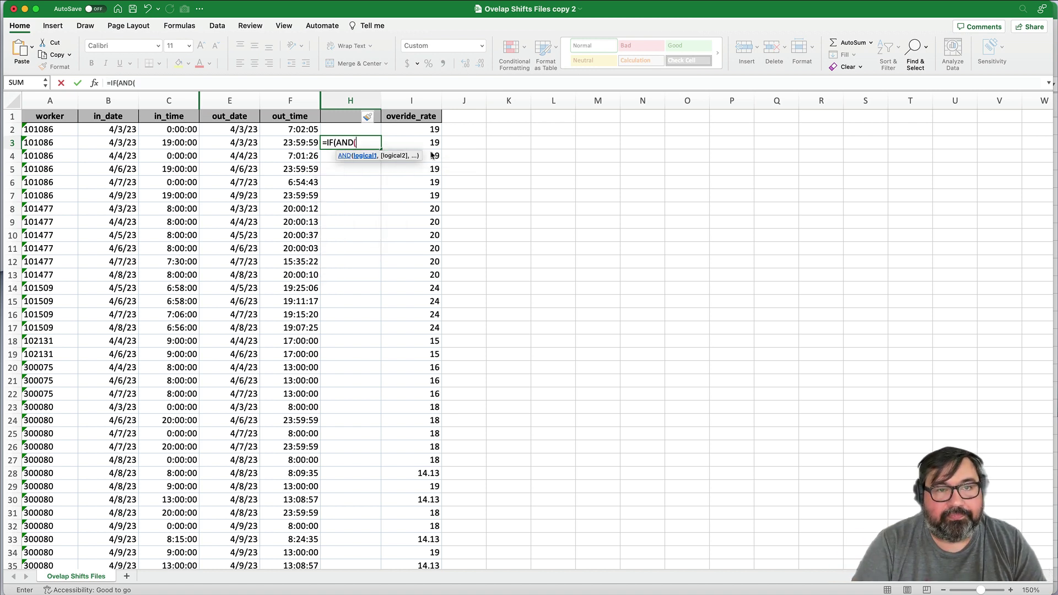
- Enter A2=A3 as the first AND condition so the formula compares the workers of the two rows
key(Left)
key(Left)
key(Left)
key(Left)
key(Left)
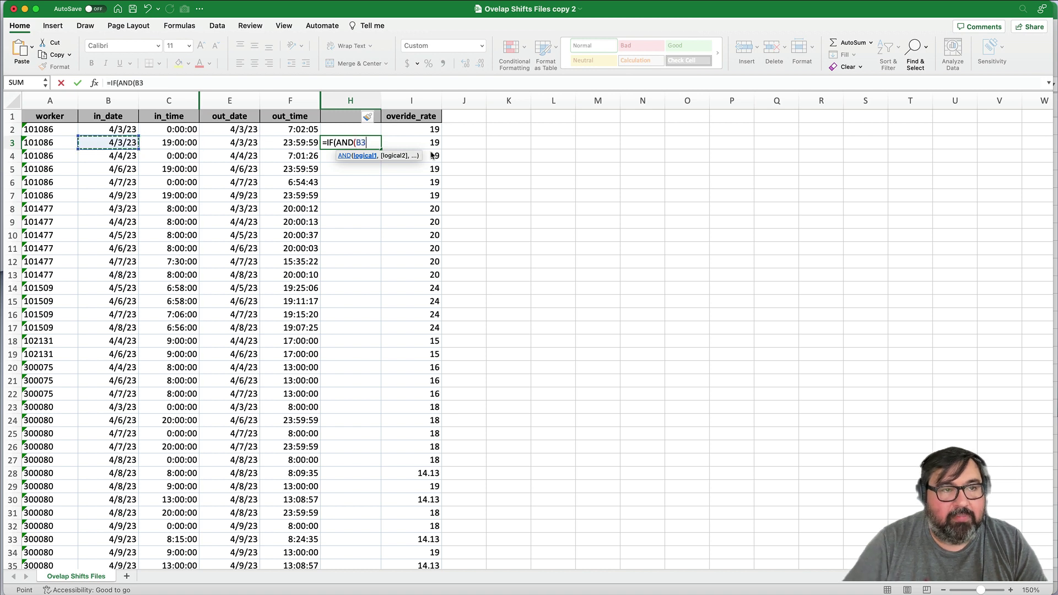
key(Up)
text(=)
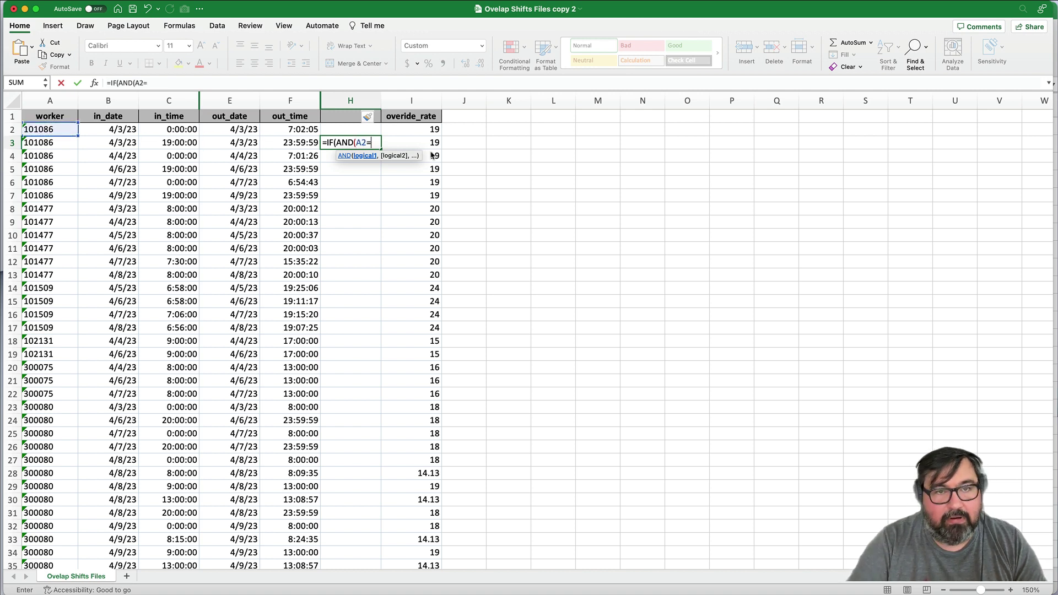
key(Left)
key(Left)
key(Left)
key(Left)
key(Left)
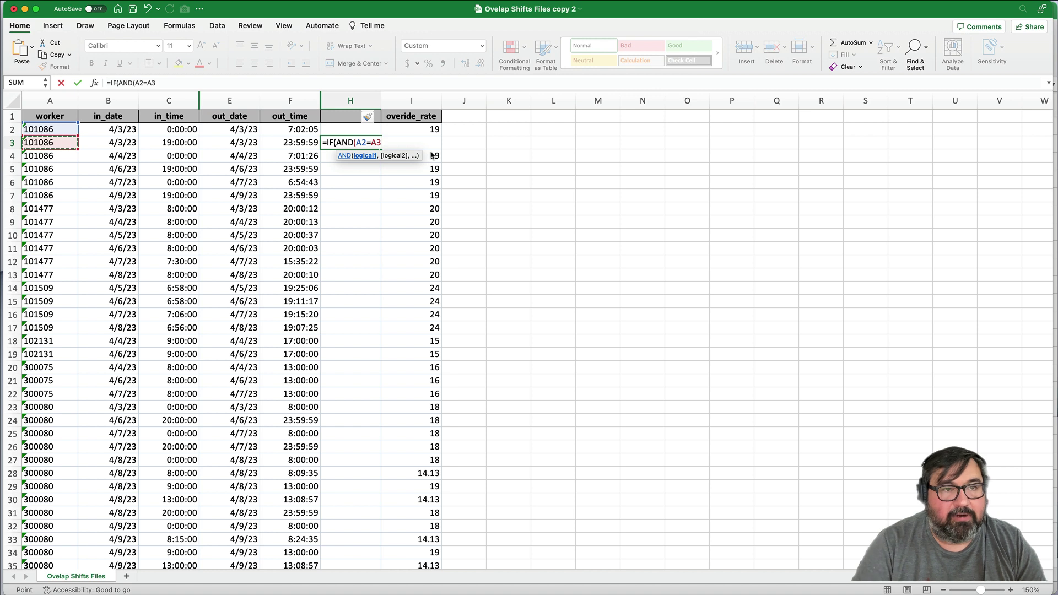
- Add B2=B3 as the second AND condition to compare the in_date values of both rows
text(,)
key(Left)
key(Left)
key(Left)
key(Left)
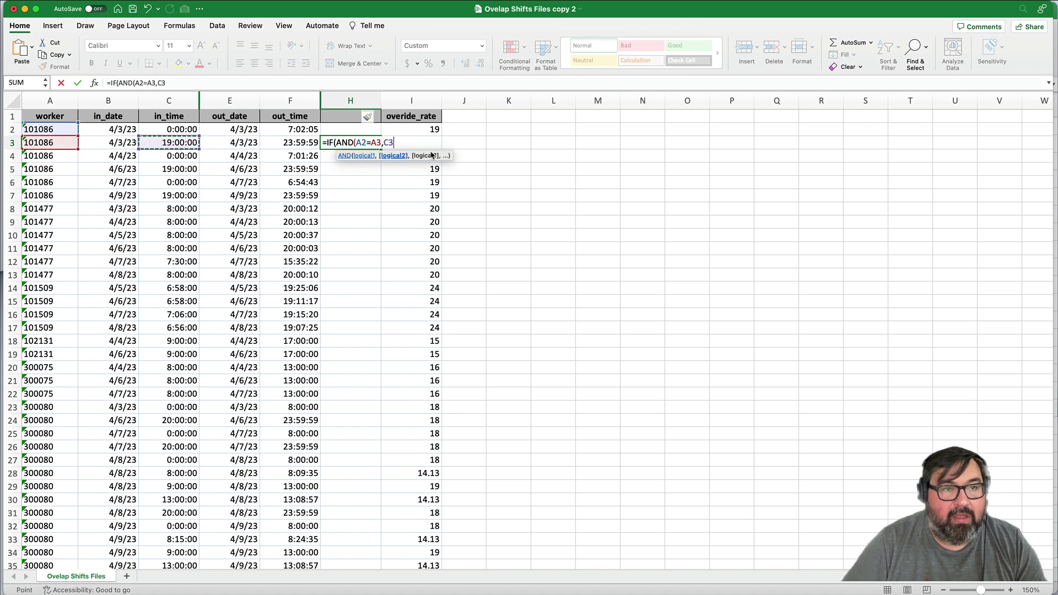
key(Up)
text(=)
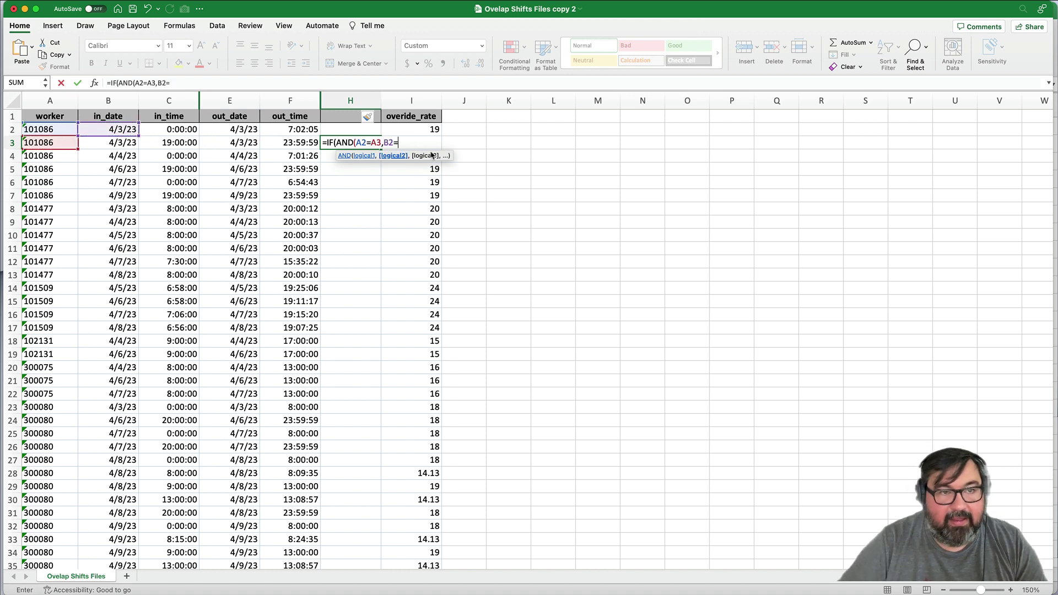
key(Left)
key(Left)
key(Left)
key(Left)
- Add F2<C3 as the third AND condition, comparing the previous out_time with the current in_time, and close the AND
text(,)
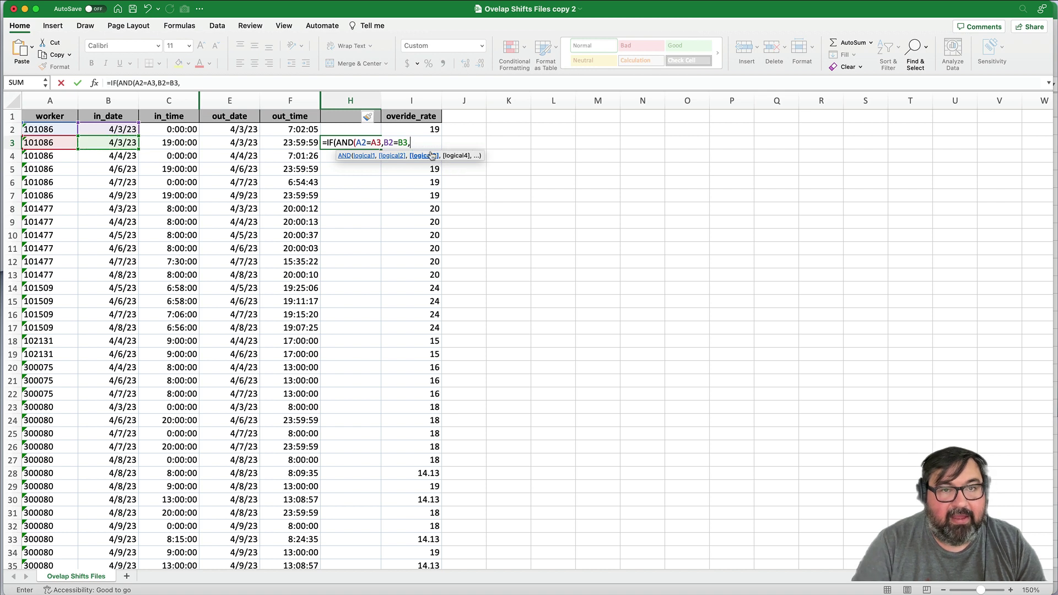
key(Left)
key(Up)
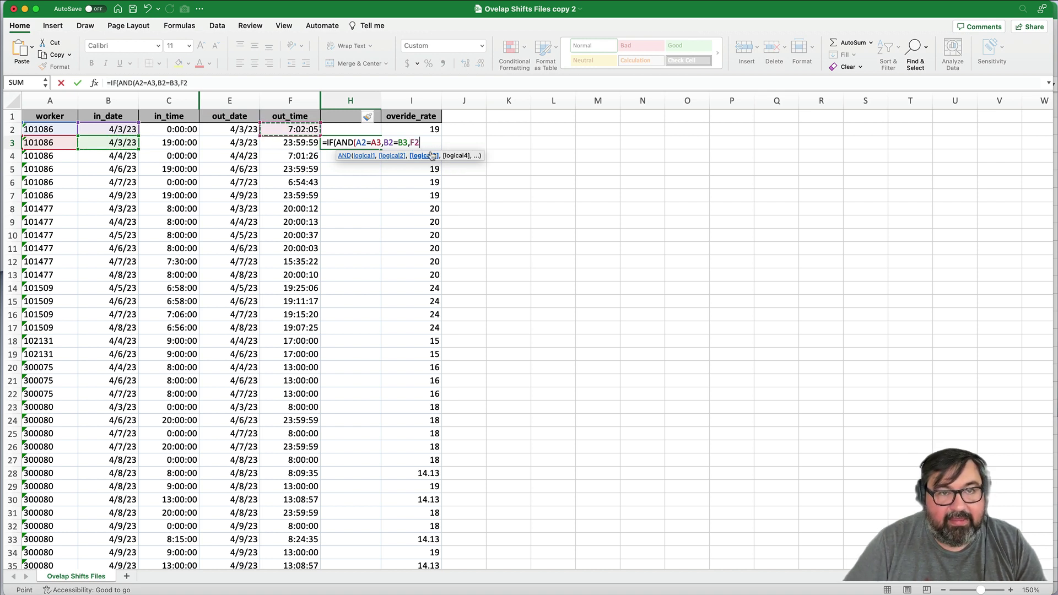
text(<)
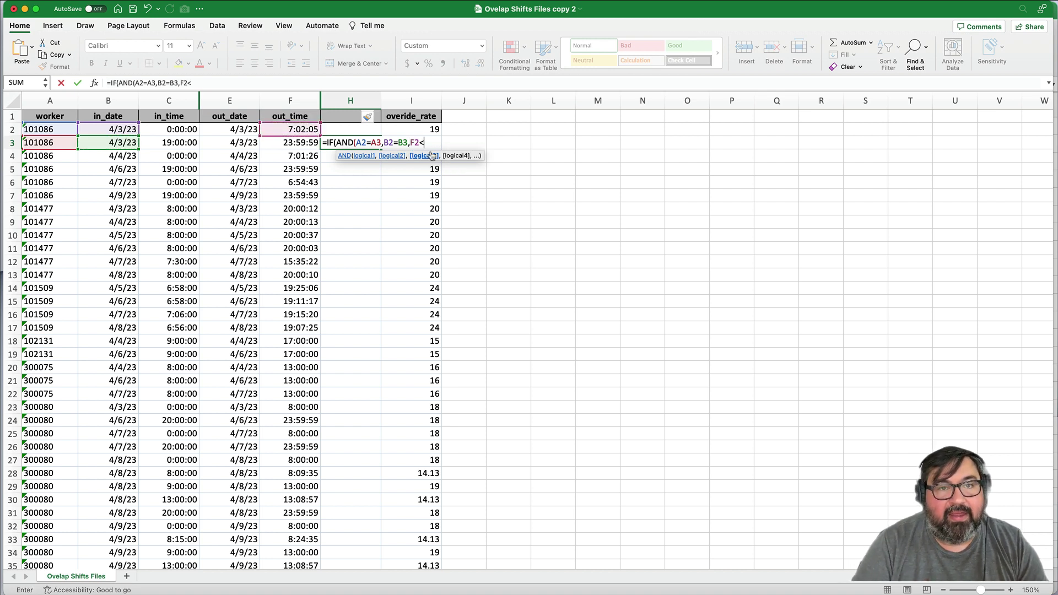
key(Left)
key(Left)
key(Left)
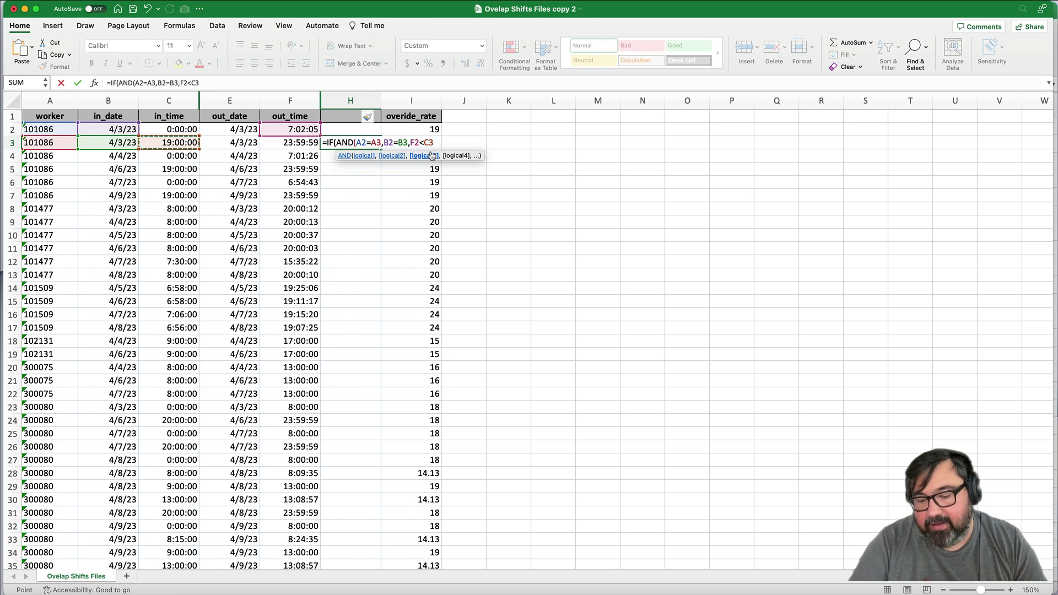
text())
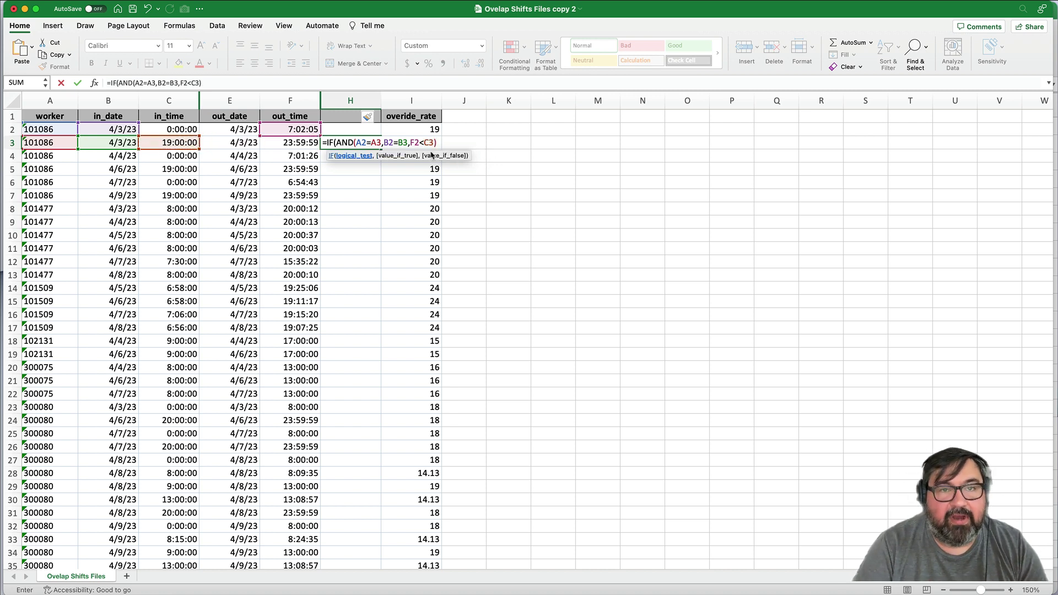
- Complete the H3 formula with "Problem" as the true result and "Check" as the false result, and enter it
text(,"Pob)
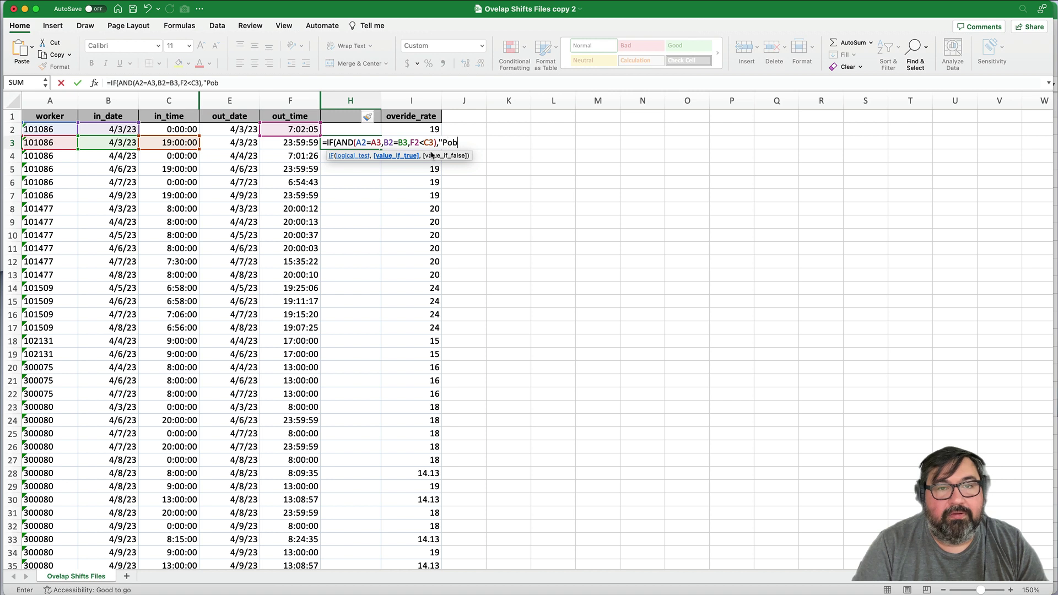
key(BackSpace)
key(BackSpace)
text(roblem")
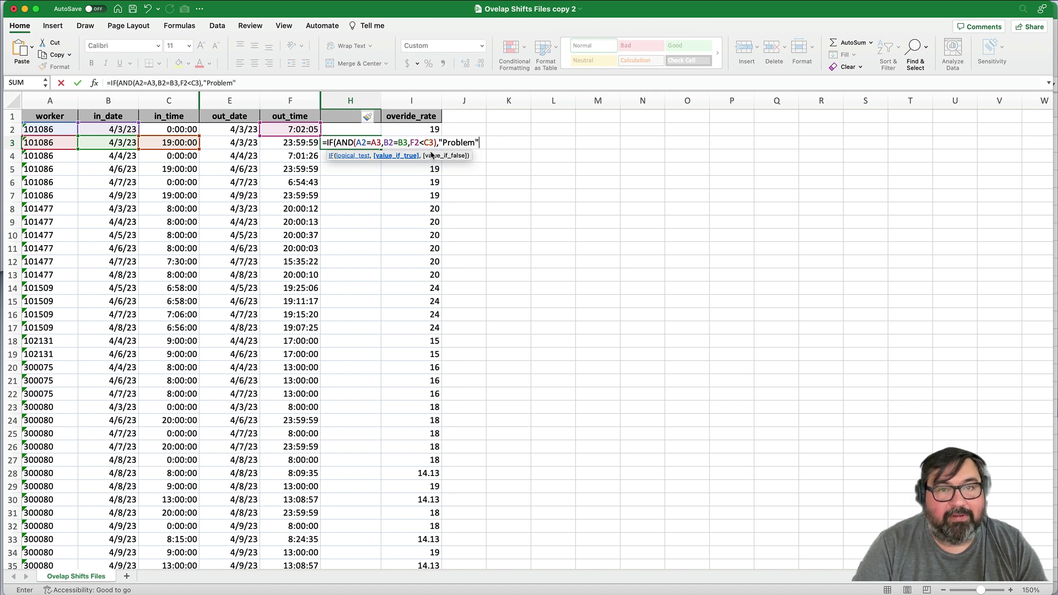
text(,"Chec)
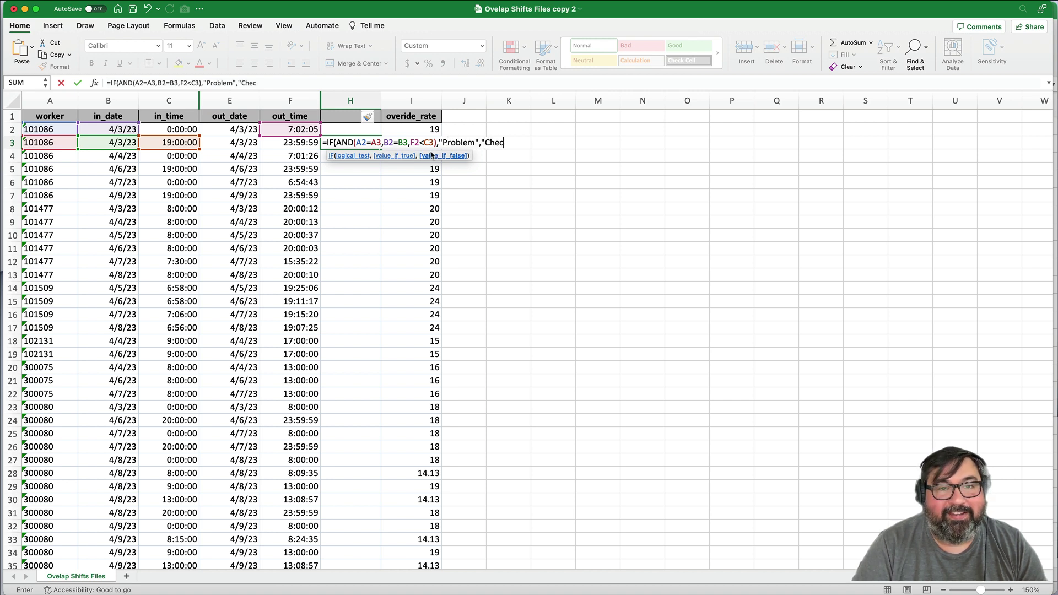
text(k"))
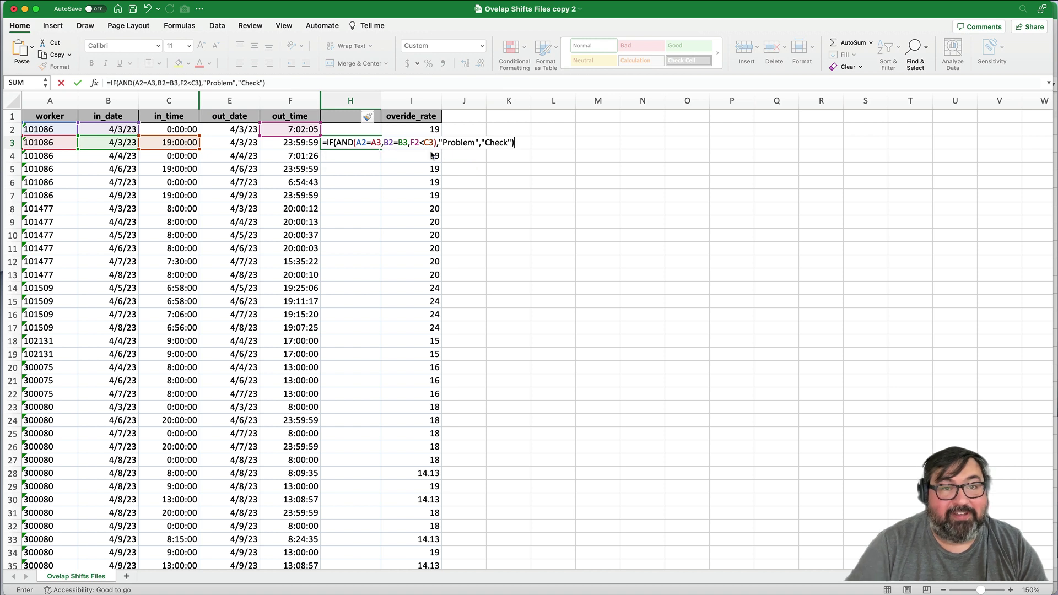
key(Return)
key(Up)
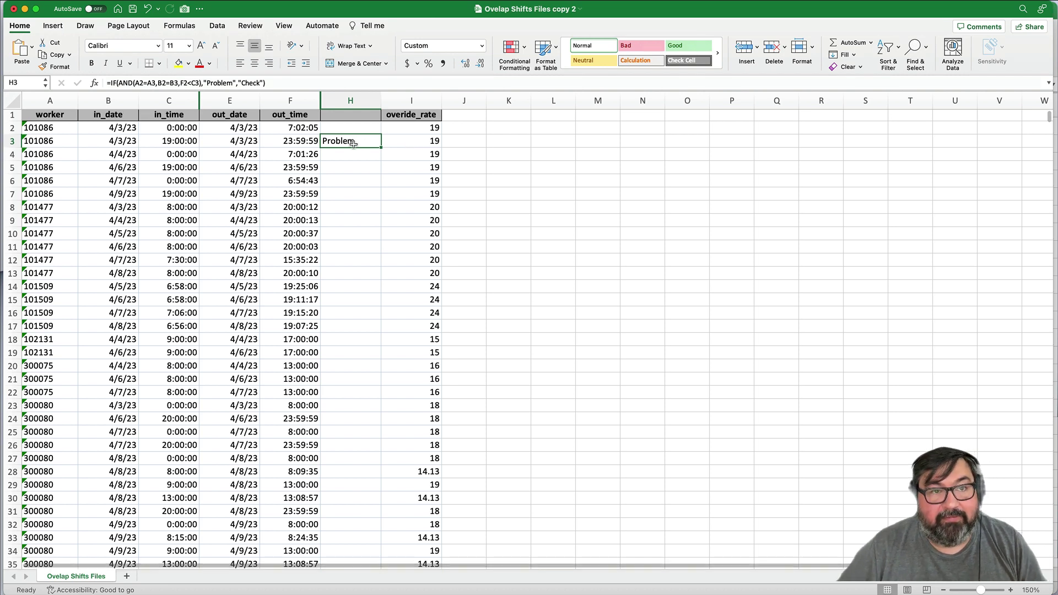
- Change the third condition in H3 to F2>C3 and fill the formula down the whole column
double_click(354, 142)
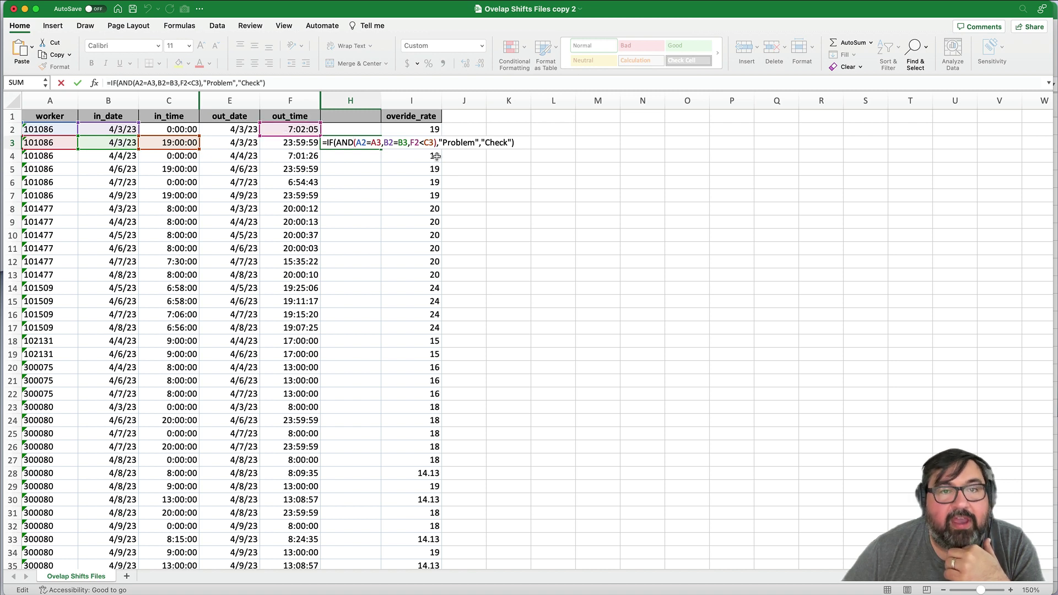
click(428, 144)
key(BackSpace)
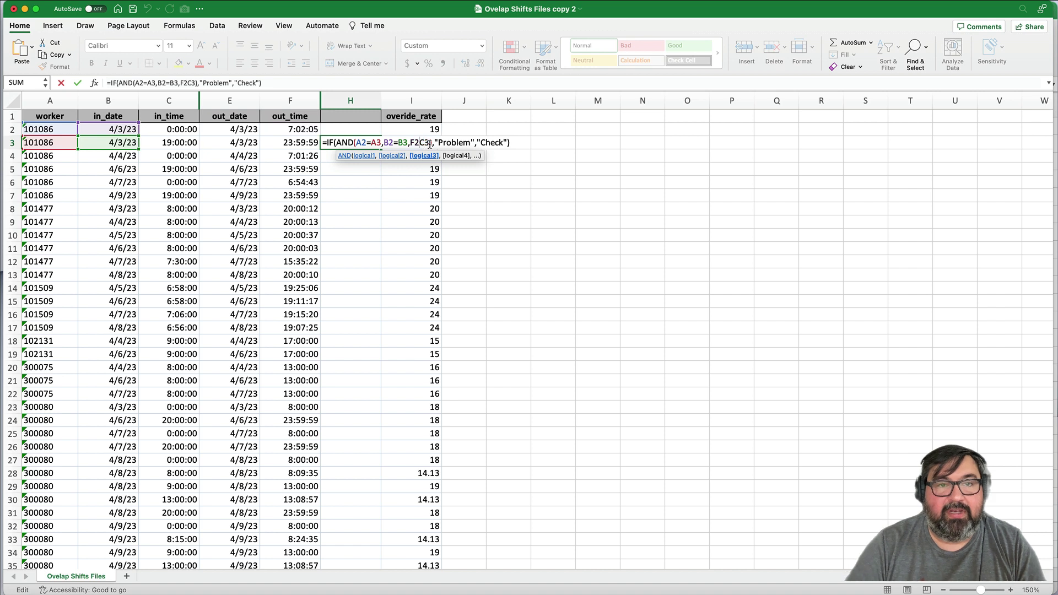
text(>)
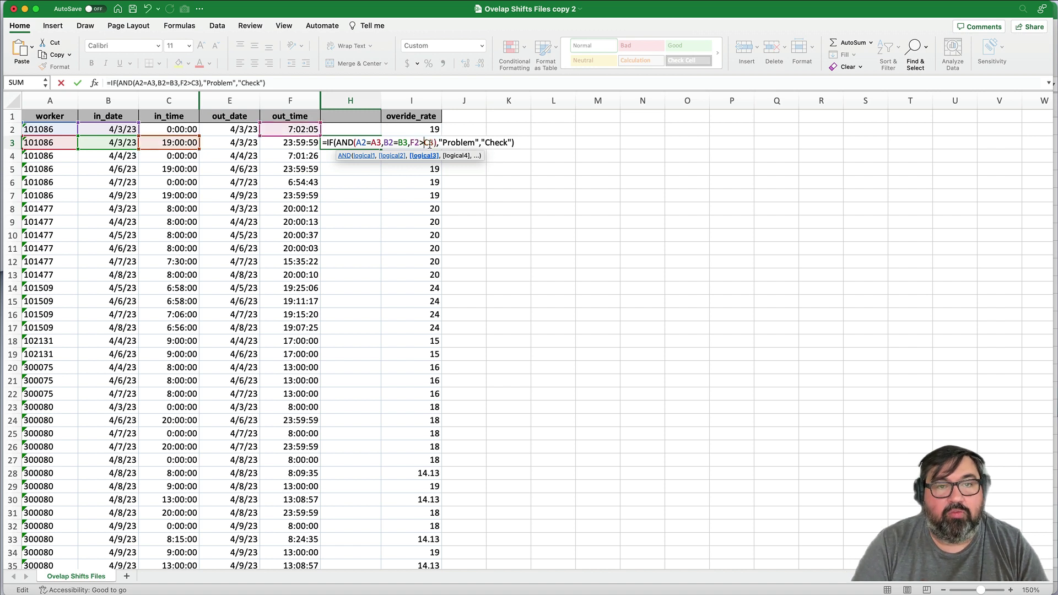
key(ctrl+Return)
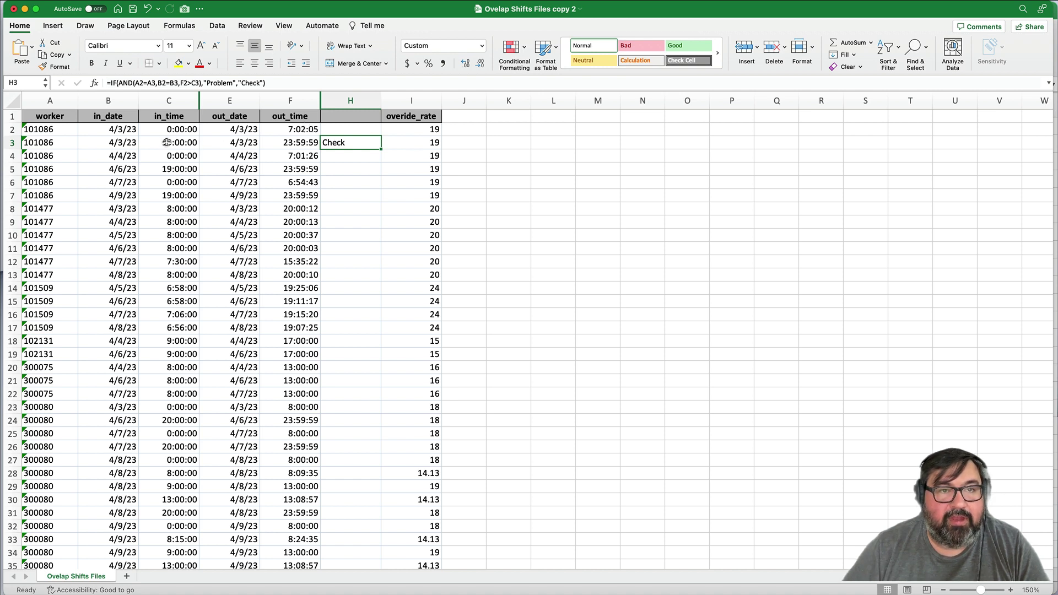
double_click(381, 149)
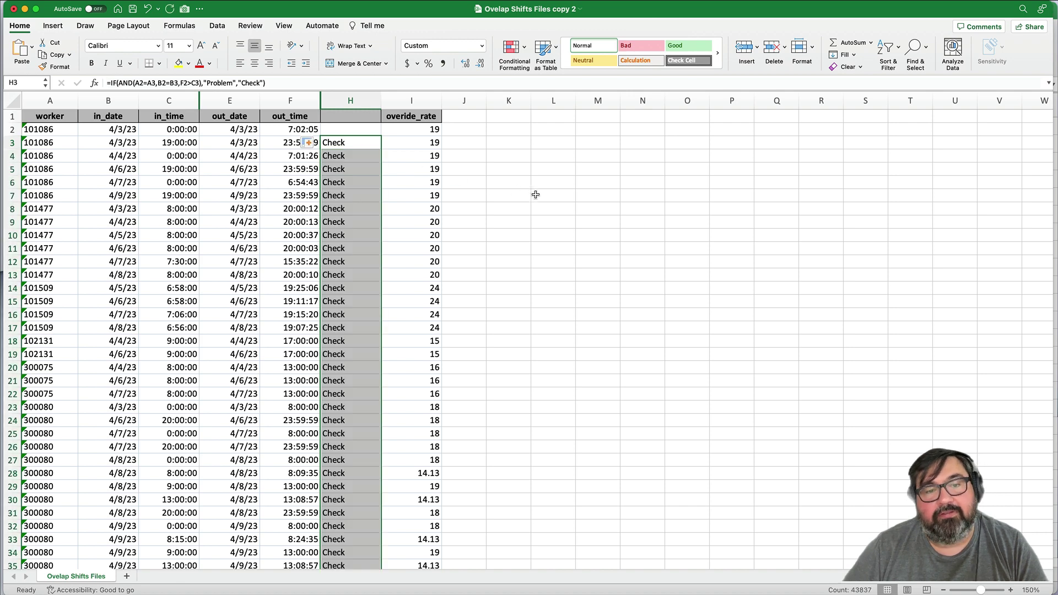
- Enter the lowercase header check in H1 above the formula column
click(374, 116)
text(Check)
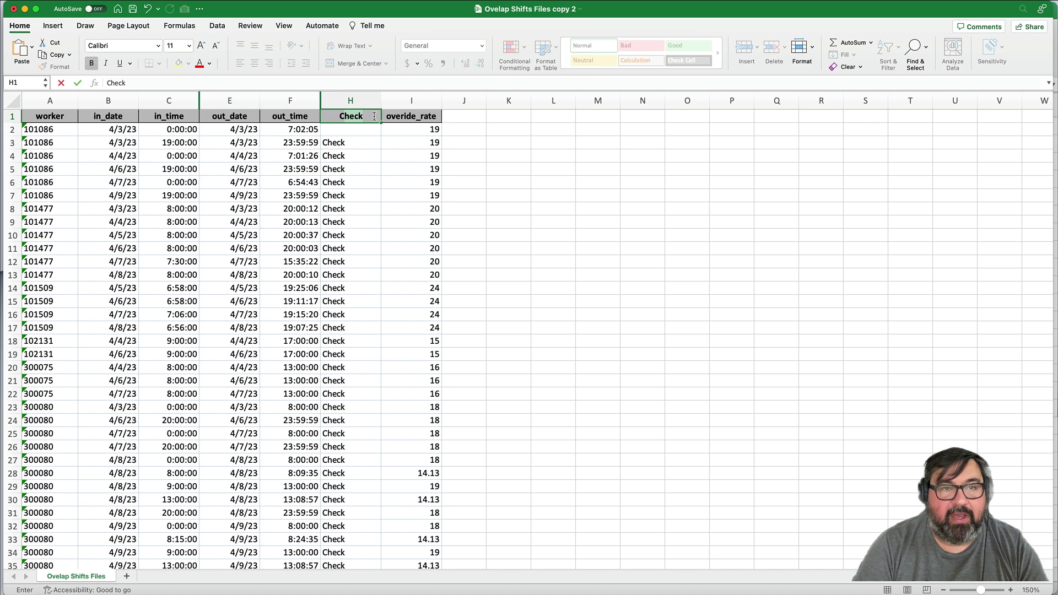
key(BackSpace)
key(BackSpace)
key(BackSpace)
key(BackSpace)
key(BackSpace)
text(check)
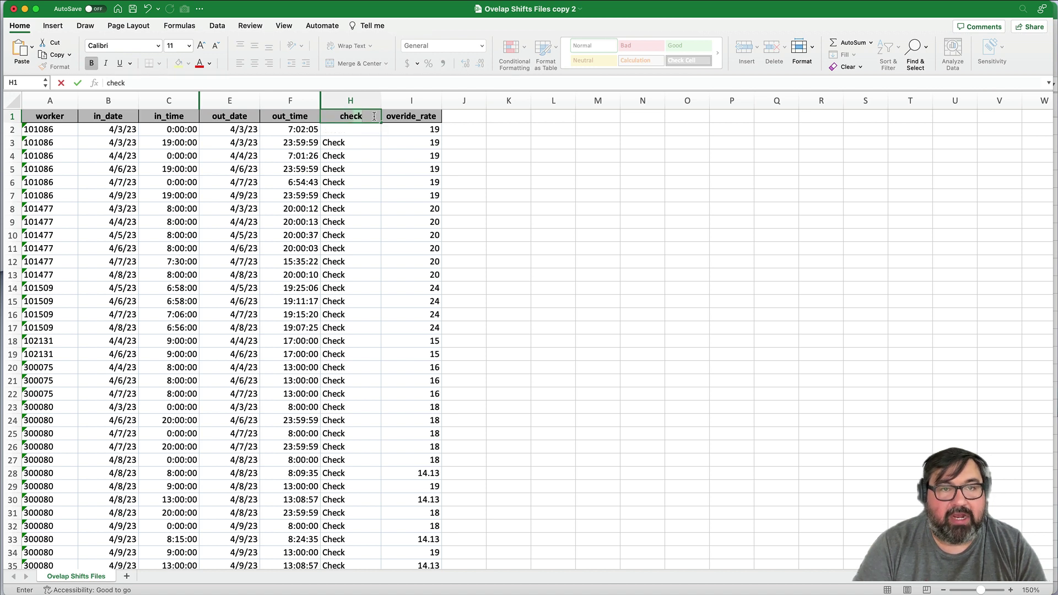
key(Return)
- Turn on filtering for the header row from worker in A1 to overide_rate in I1
click(375, 116)
key(super+Left)
key(super+shift+Right)
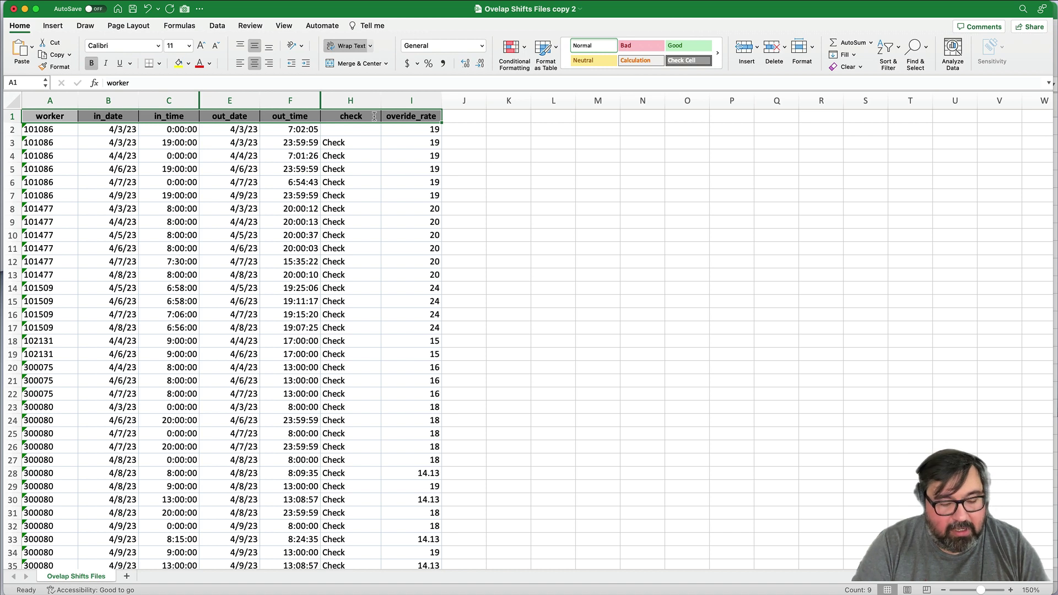
key(super+shift+f)
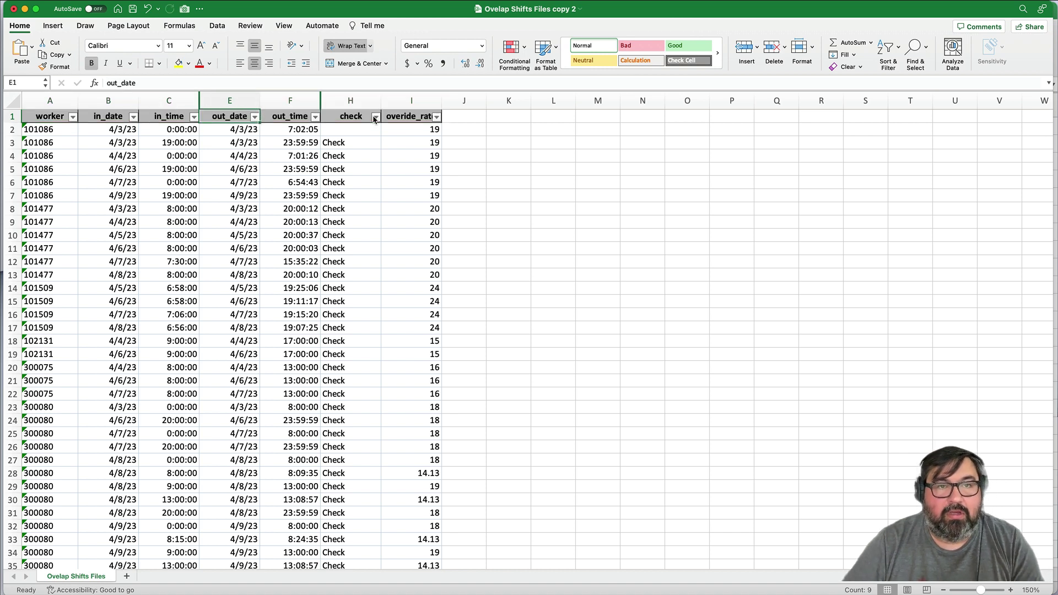
- Filter the check column to show only the rows marked Problem
click(374, 119)
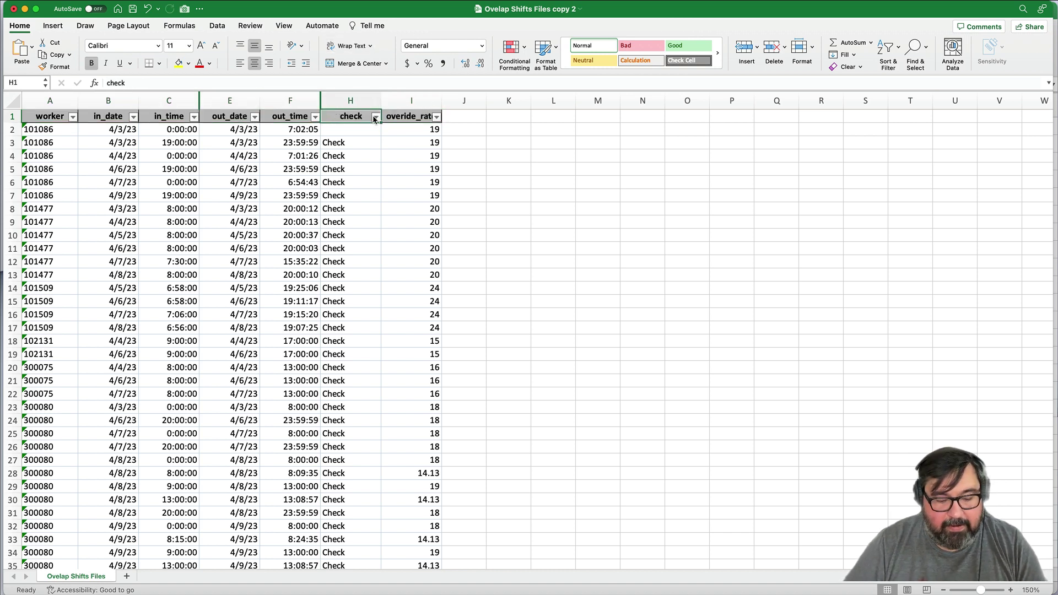
click(375, 117)
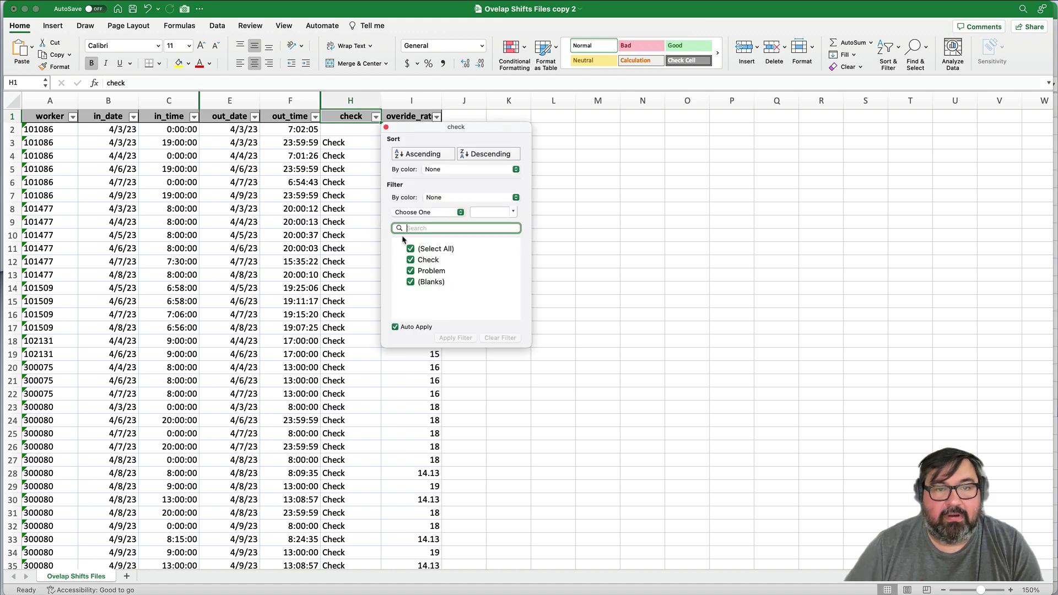
click(411, 250)
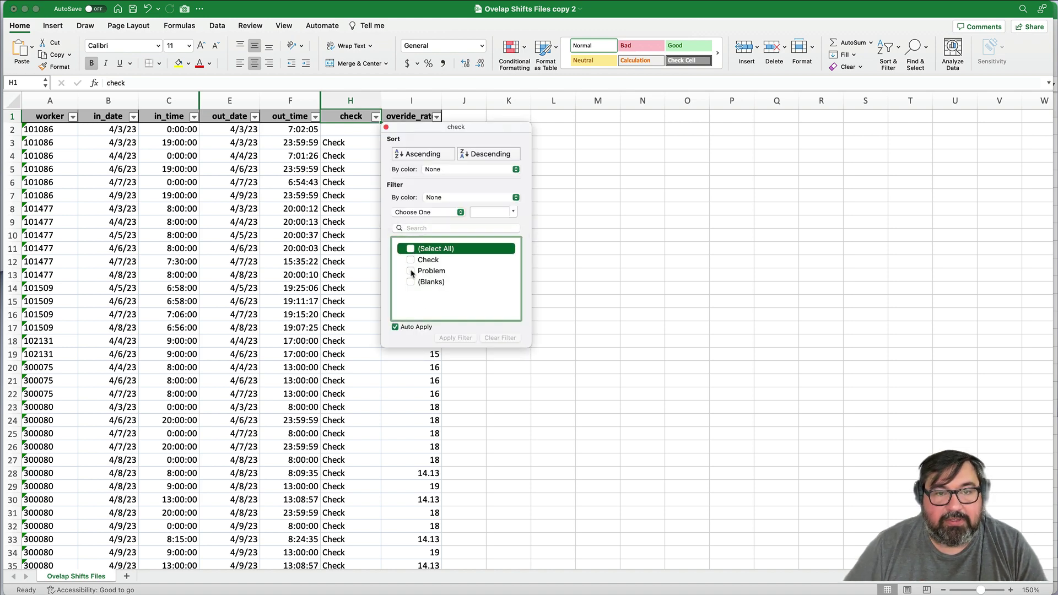
click(410, 271)
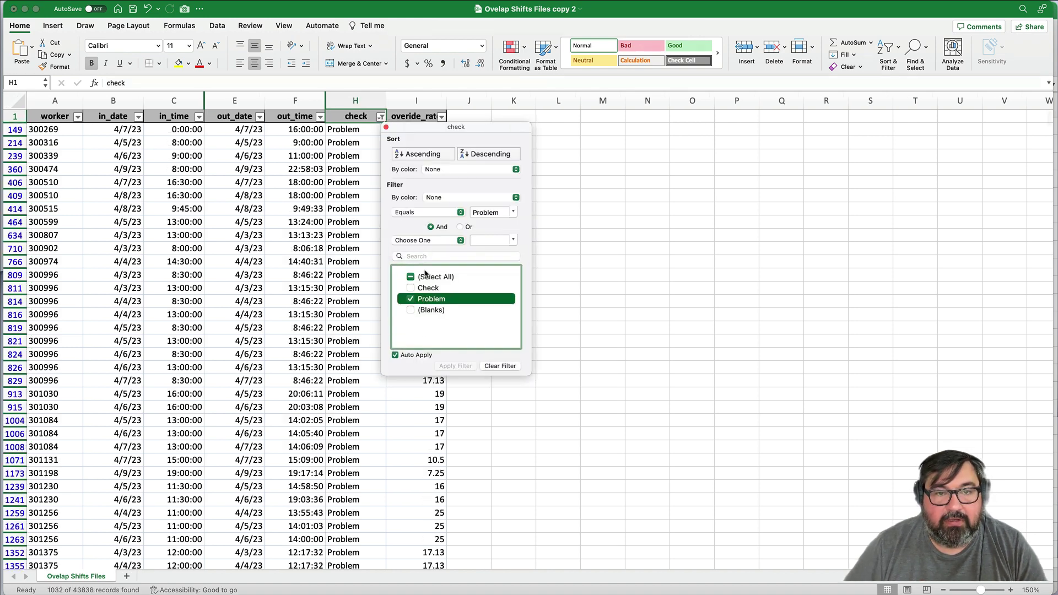
click(386, 128)
click(575, 259)
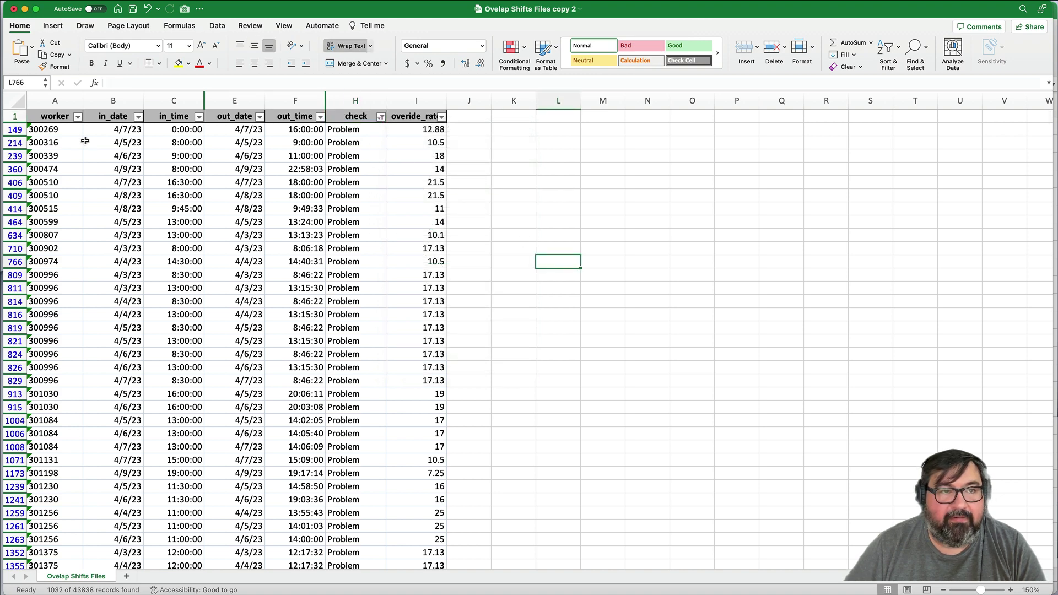
- Start a formula-based conditional formatting rule for the entire filtered data range from A1, headers included
click(55, 119)
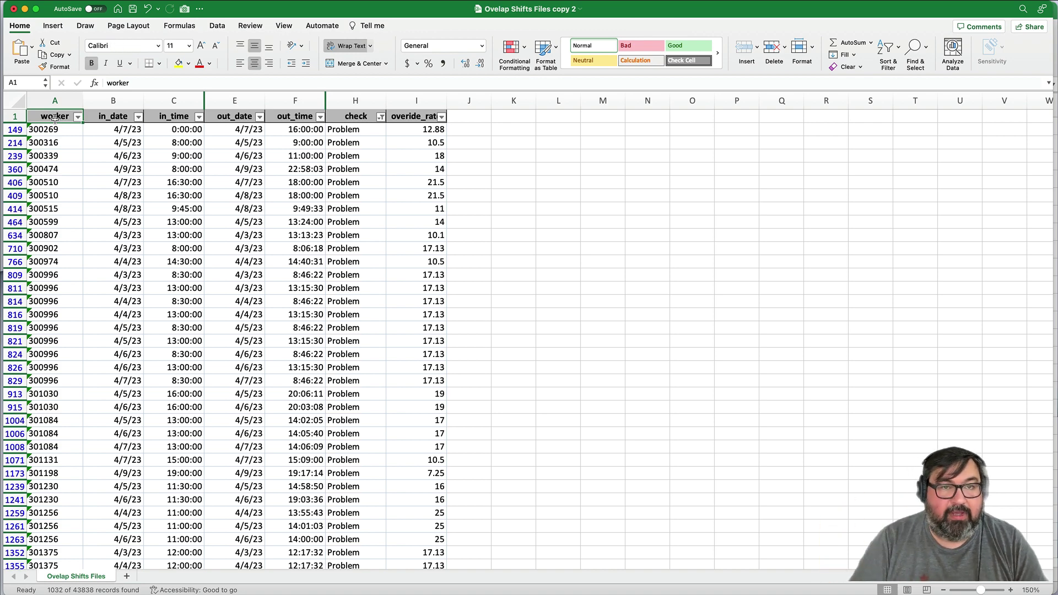
key(ctrl+shift+Right)
key(ctrl+shift+Down)
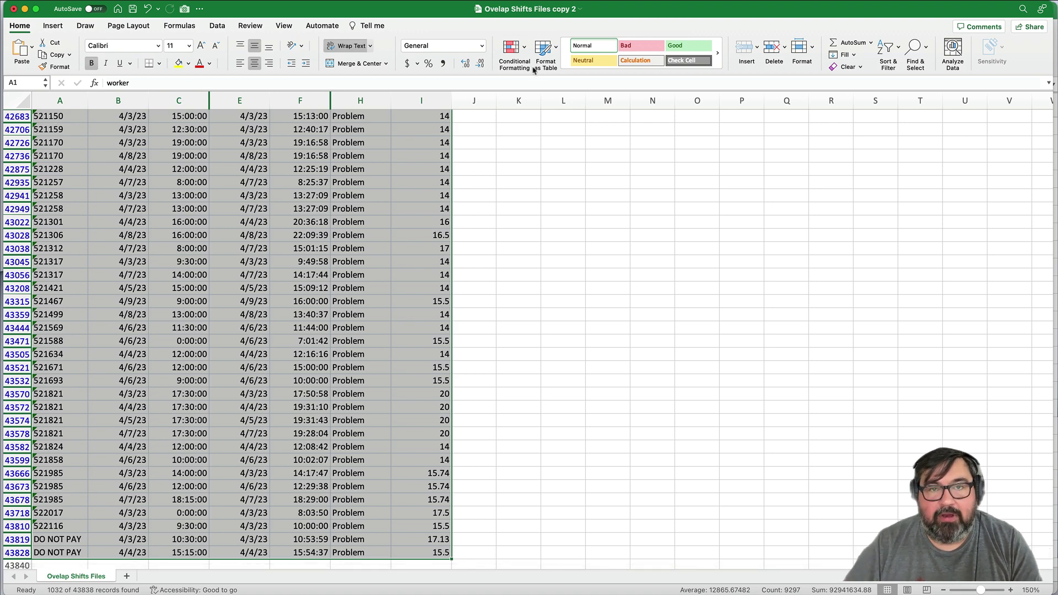
click(515, 50)
mouse_move(562, 75)
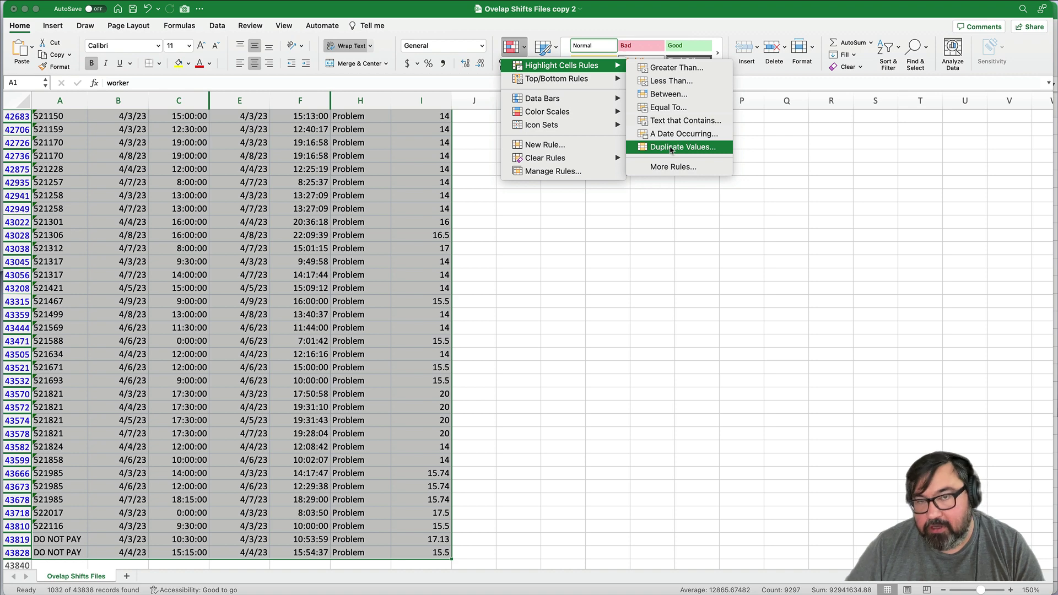
click(671, 166)
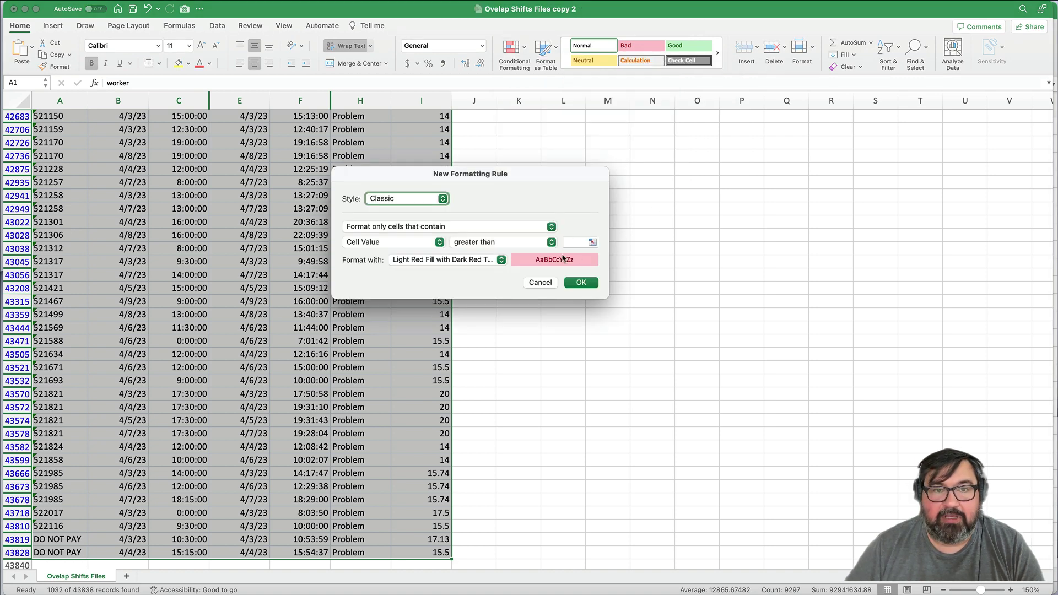
click(481, 227)
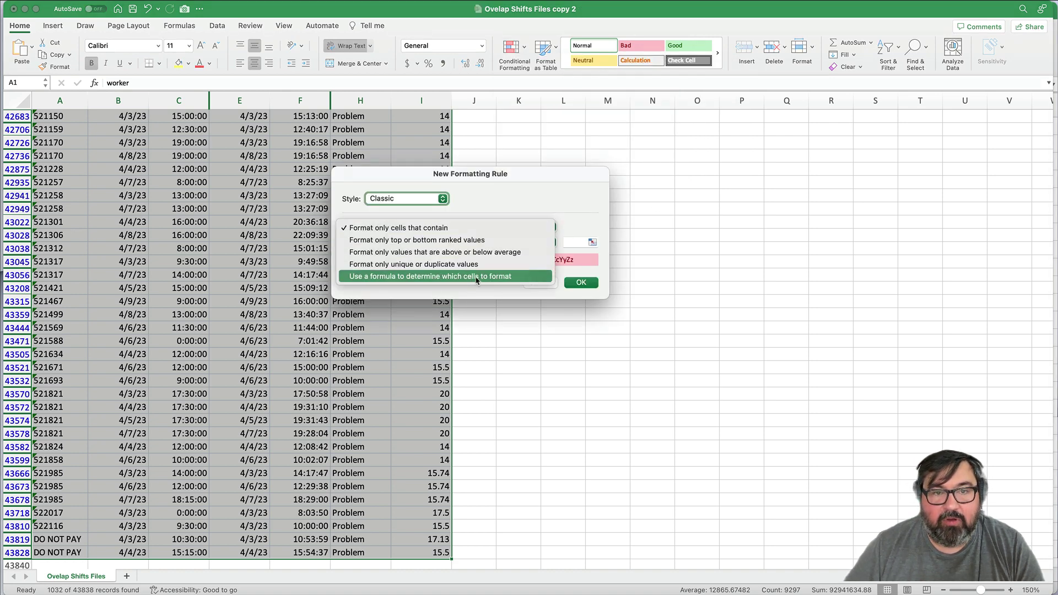
click(478, 277)
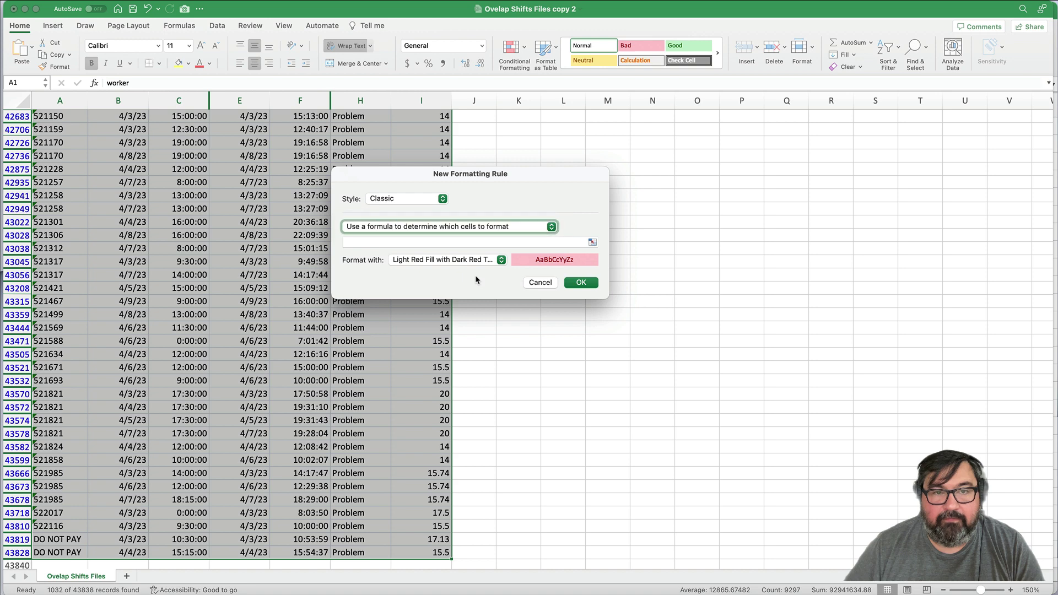
- Set the rule's formula to =$H1="Problem" with the light red fill and dark red text format, and apply it
click(423, 241)
text(=$H)
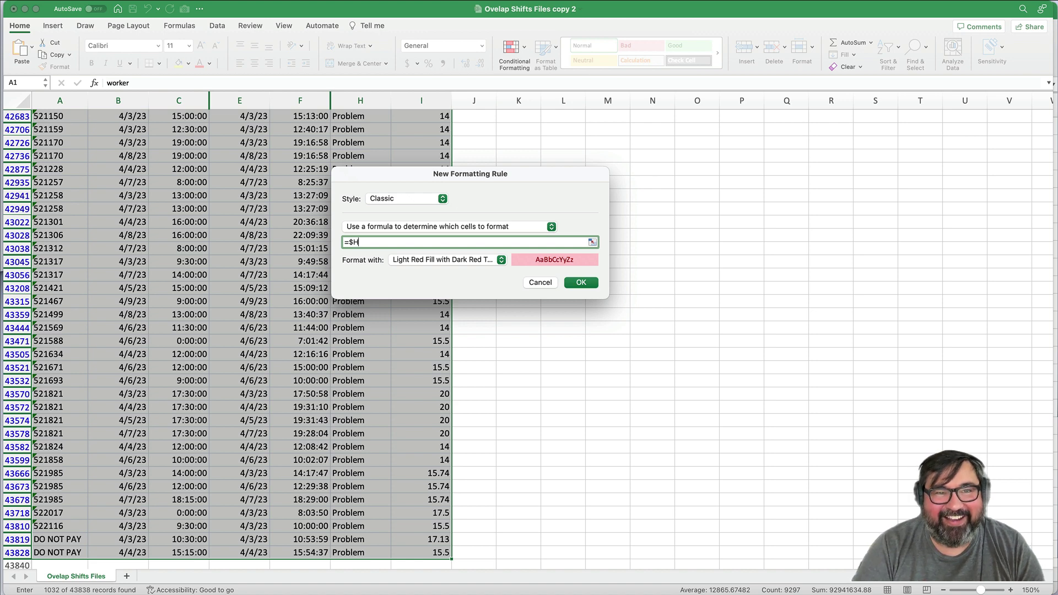
text(1=)
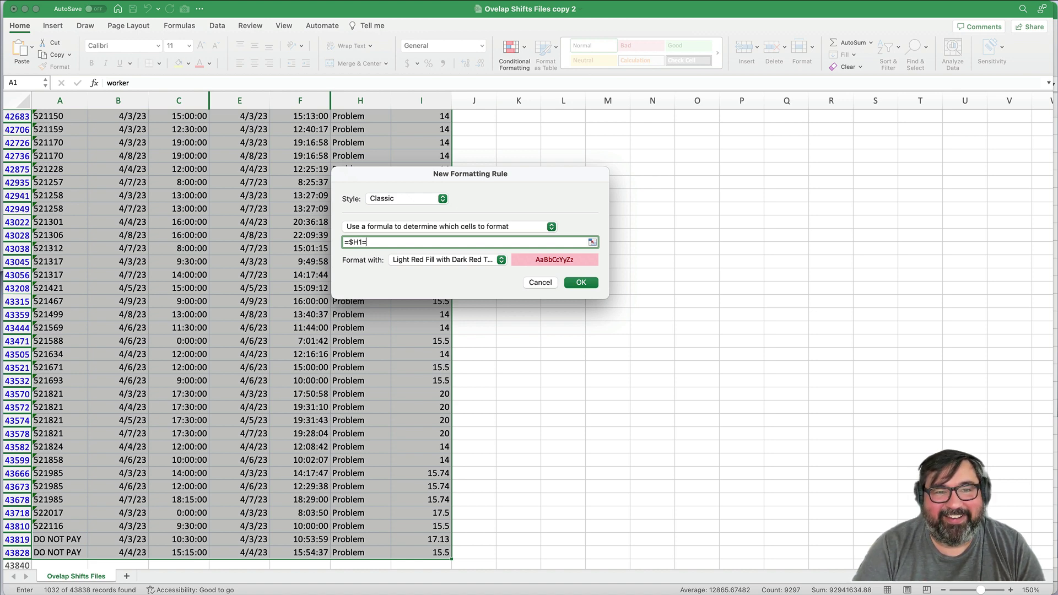
text("Problem)
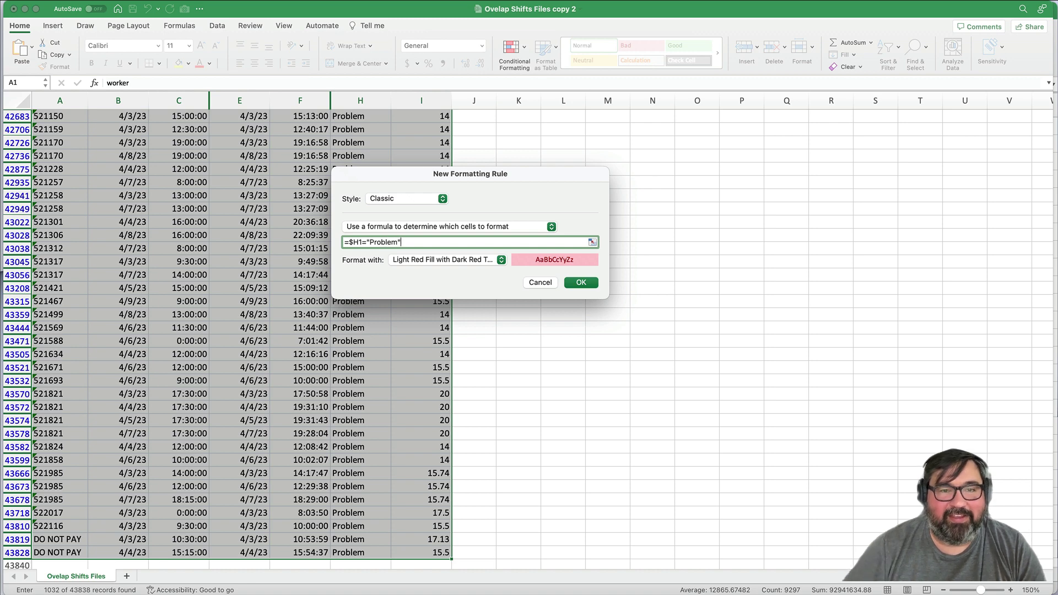
click(583, 283)
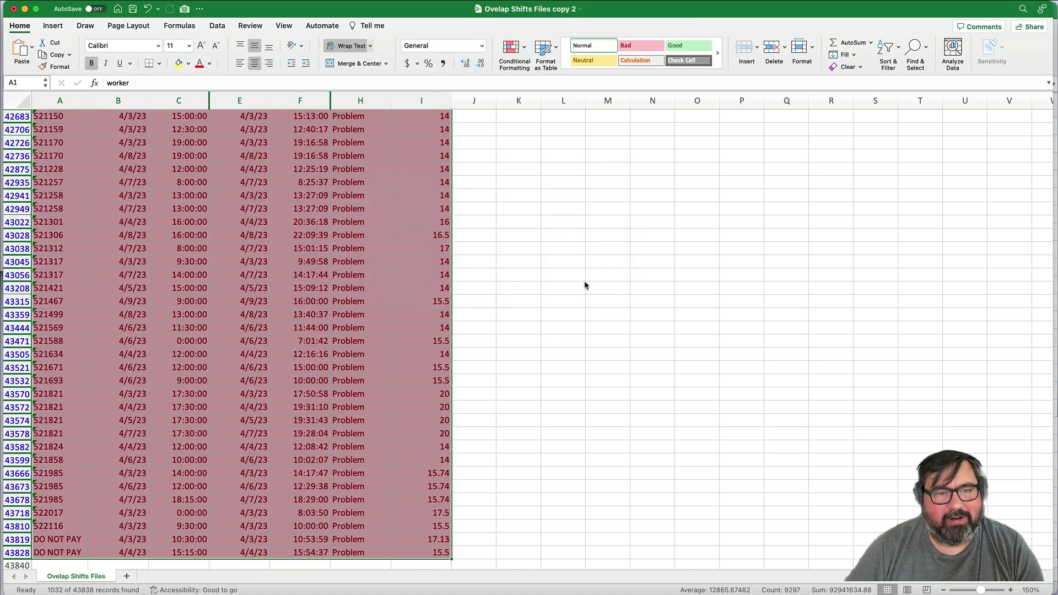
- Reset the check column's filter to (Select All) so that every shift row is listed
click(468, 265)
key(super+Up)
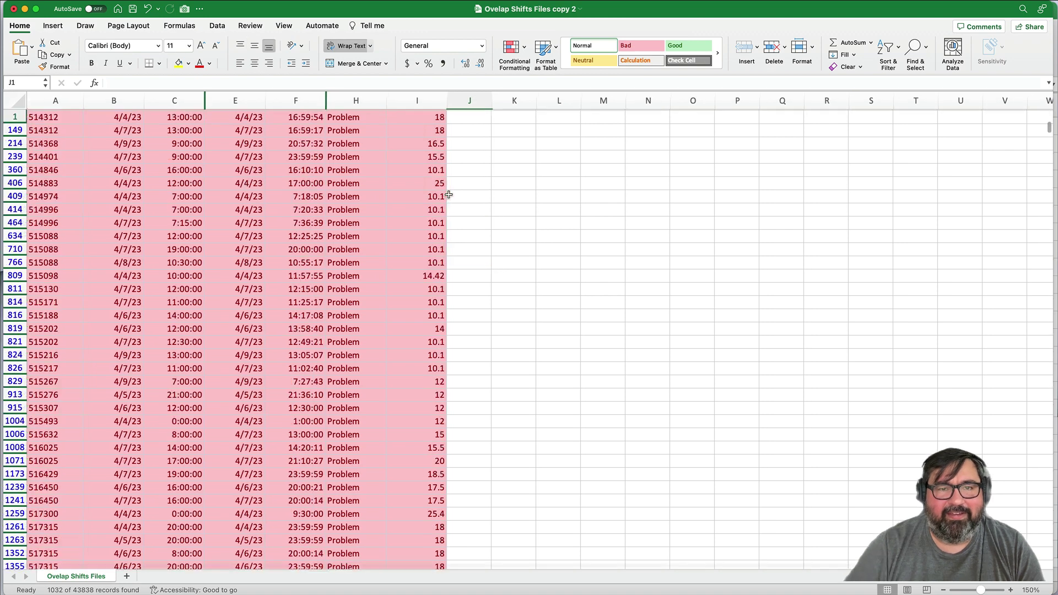
click(441, 116)
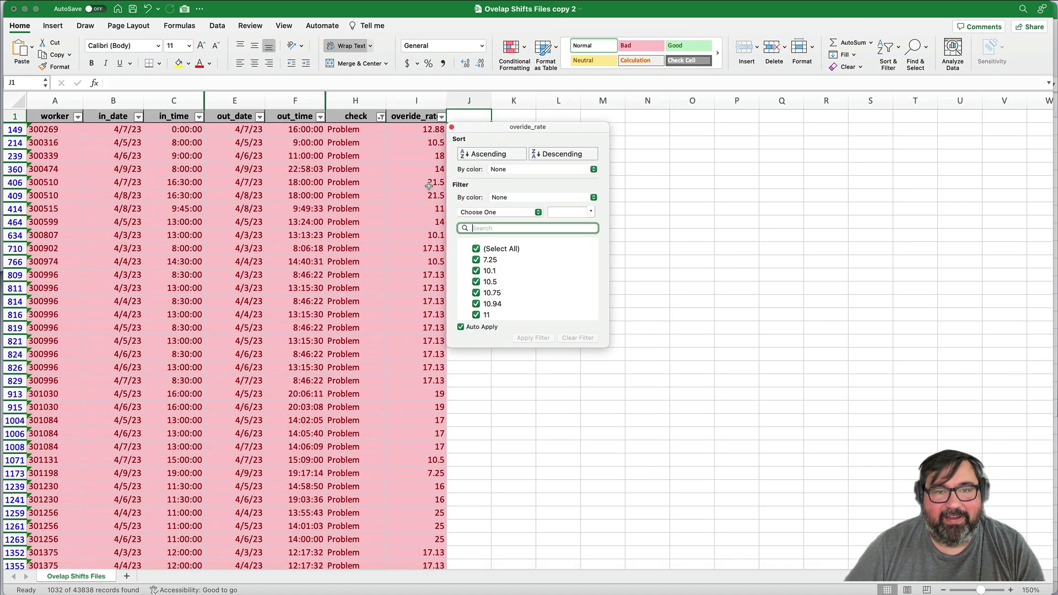
click(400, 226)
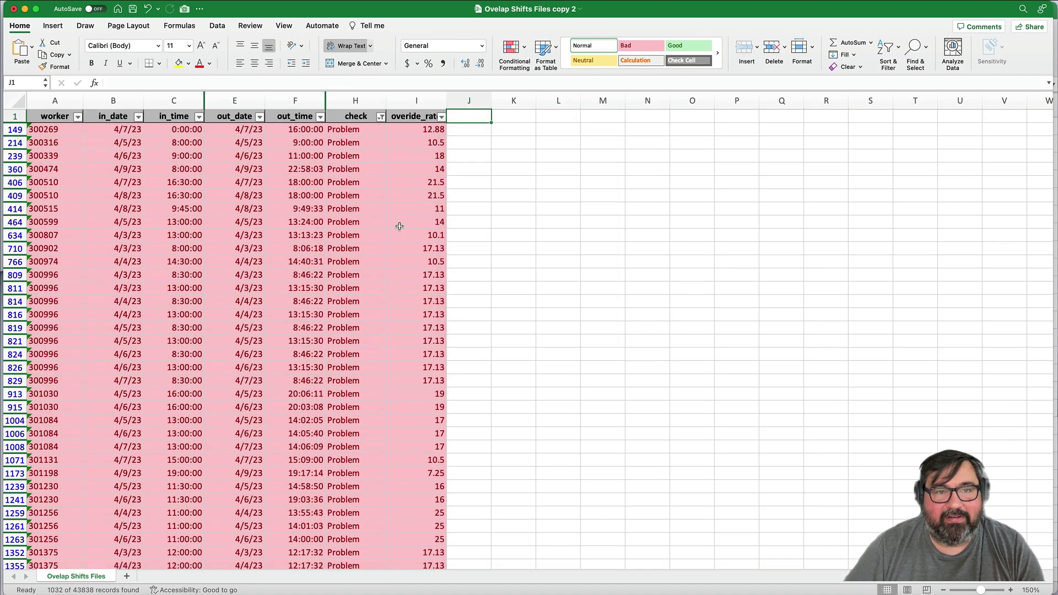
click(381, 116)
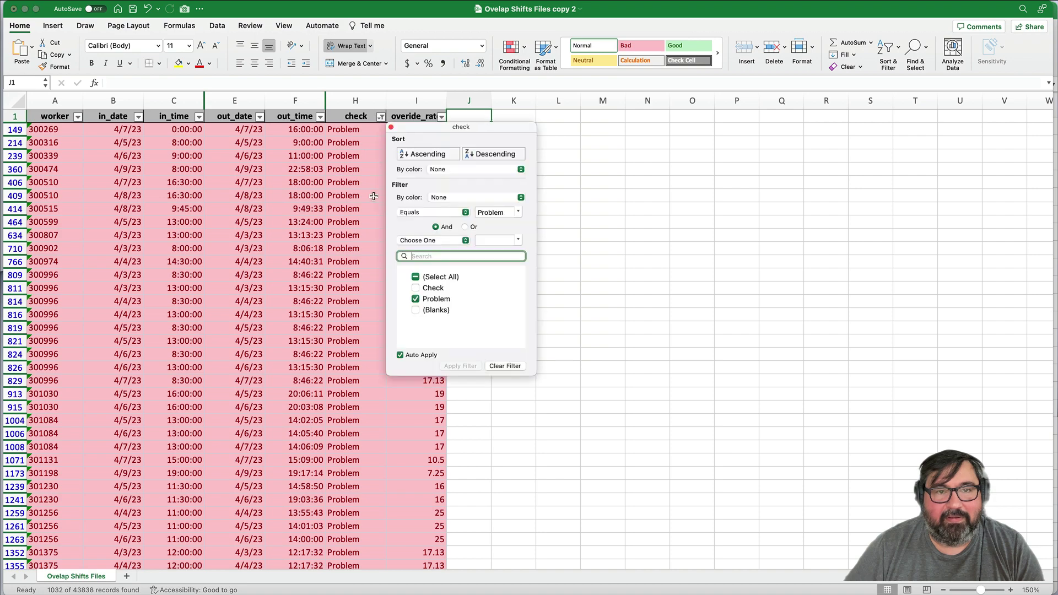
click(415, 277)
click(517, 297)
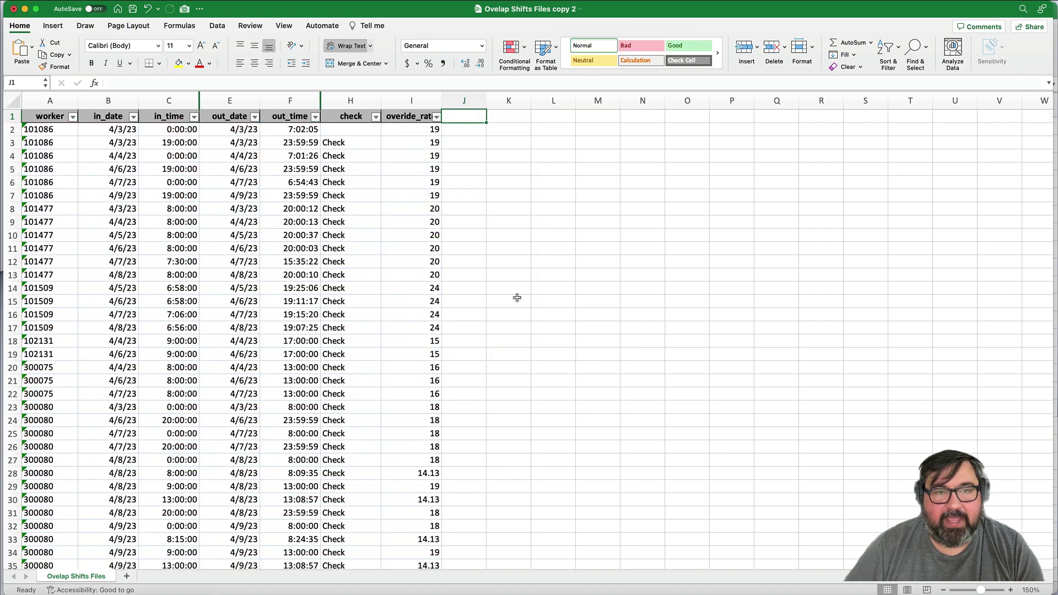
scroll(516, 298, down, 20)
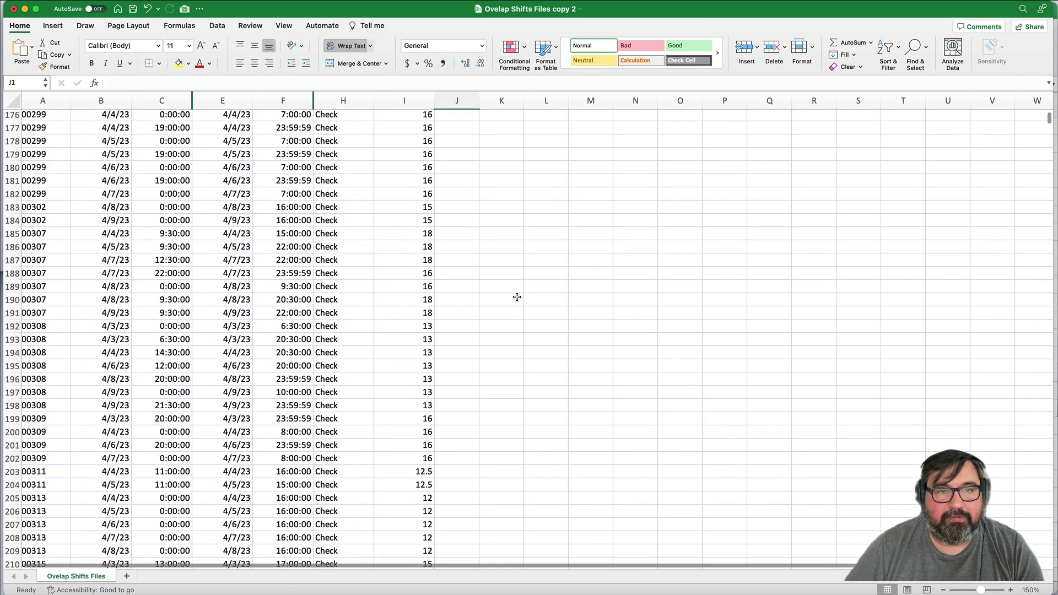
- Examine the highlighted Problem rows 149, 214 and 239, selecting each together with the row above to compare shift times
scroll(516, 297, up, 8)
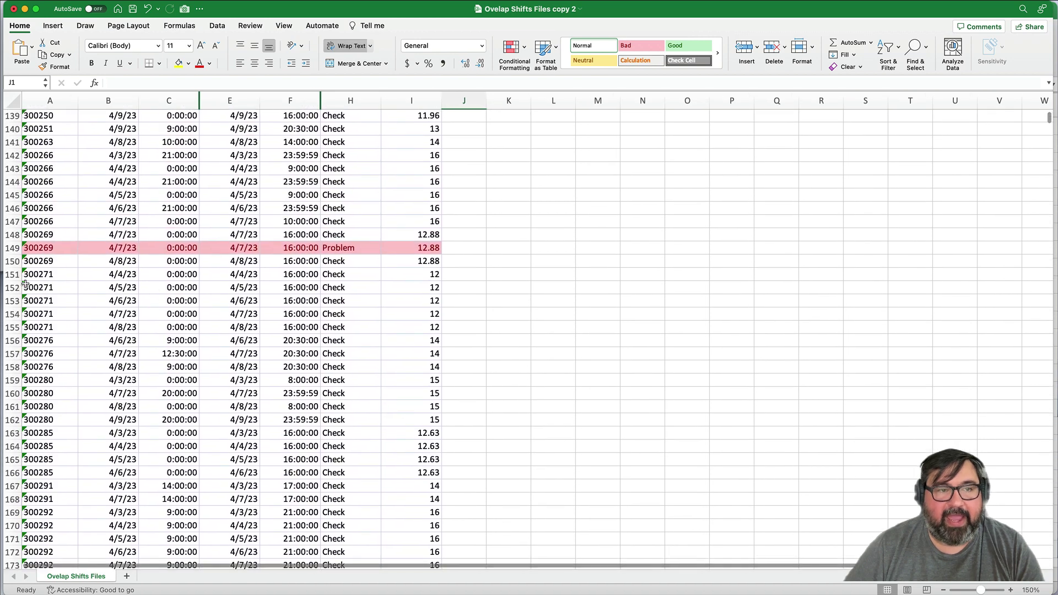
drag(12, 235, 12, 248)
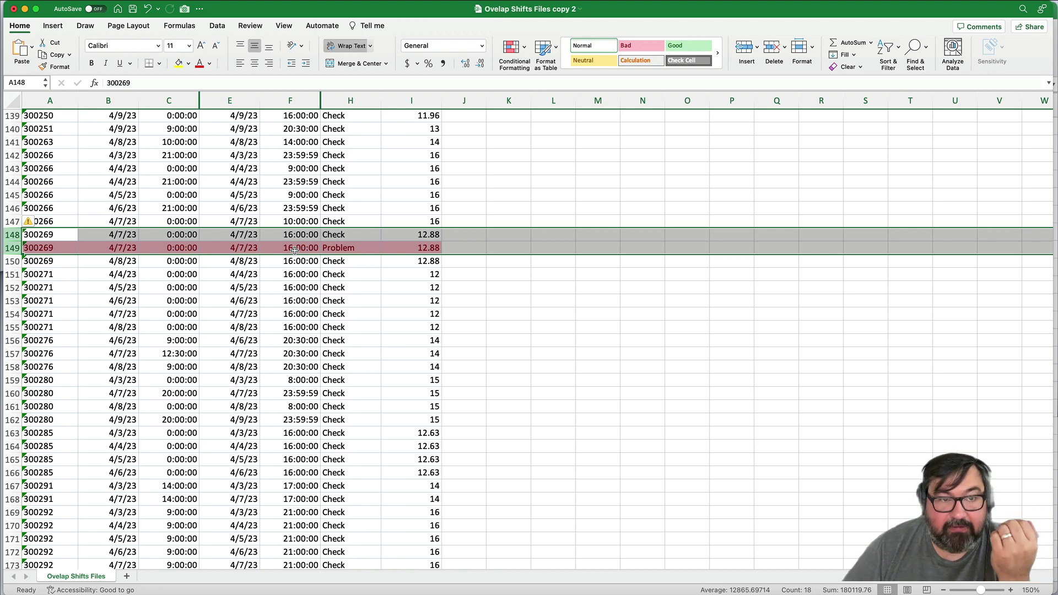
scroll(278, 268, down, 15)
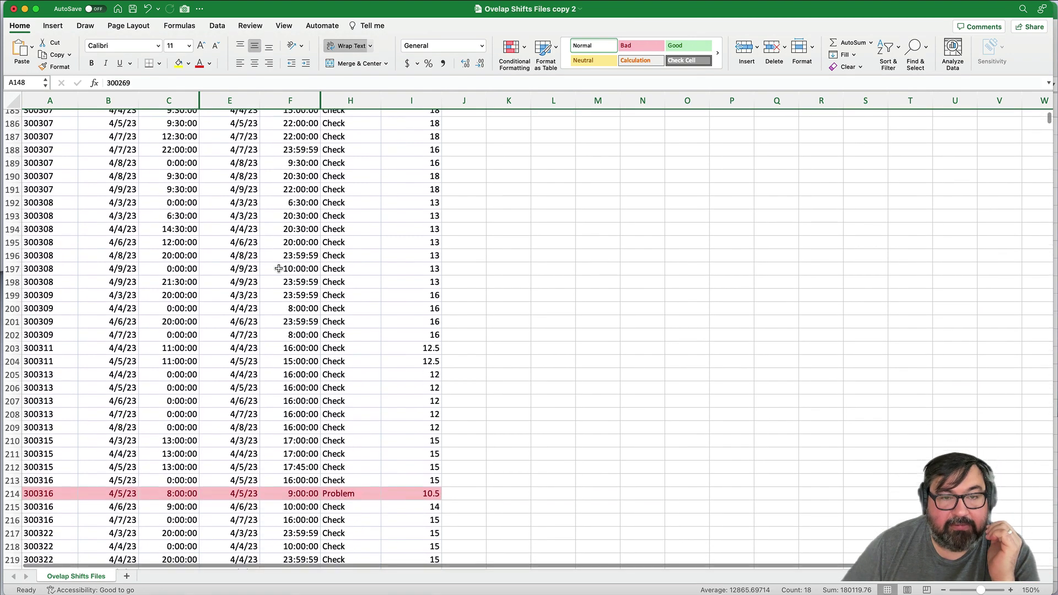
scroll(278, 268, down, 7)
drag(12, 208, 12, 221)
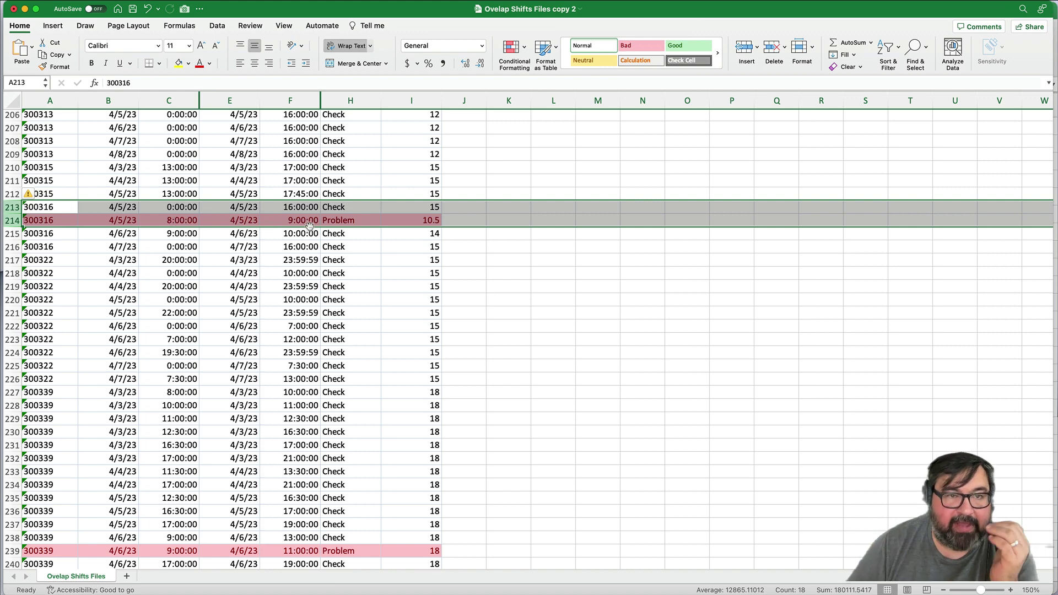
scroll(275, 301, down, 5)
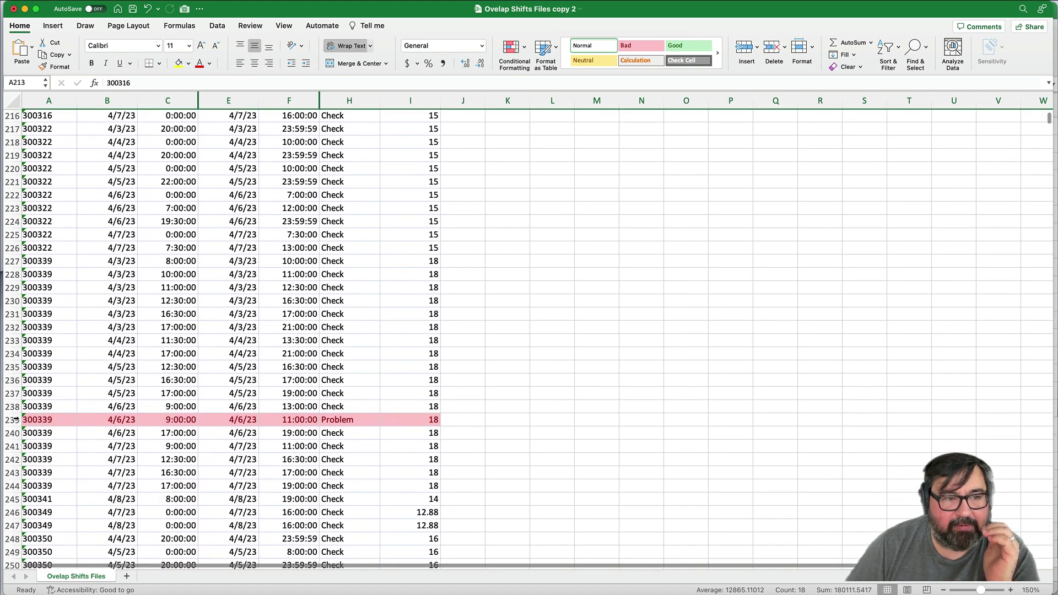
drag(10, 406, 10, 420)
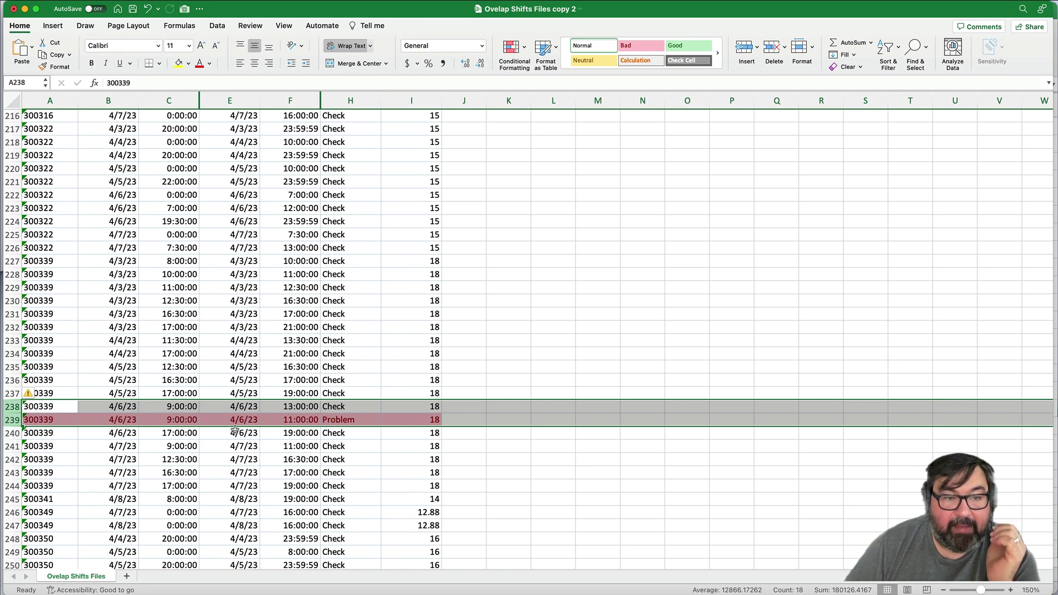
scroll(281, 424, down, 2)
- Examine the Problem row 18089 far down the data against the shift row above it, and look through the rows that follow
scroll(281, 423, down, 15)
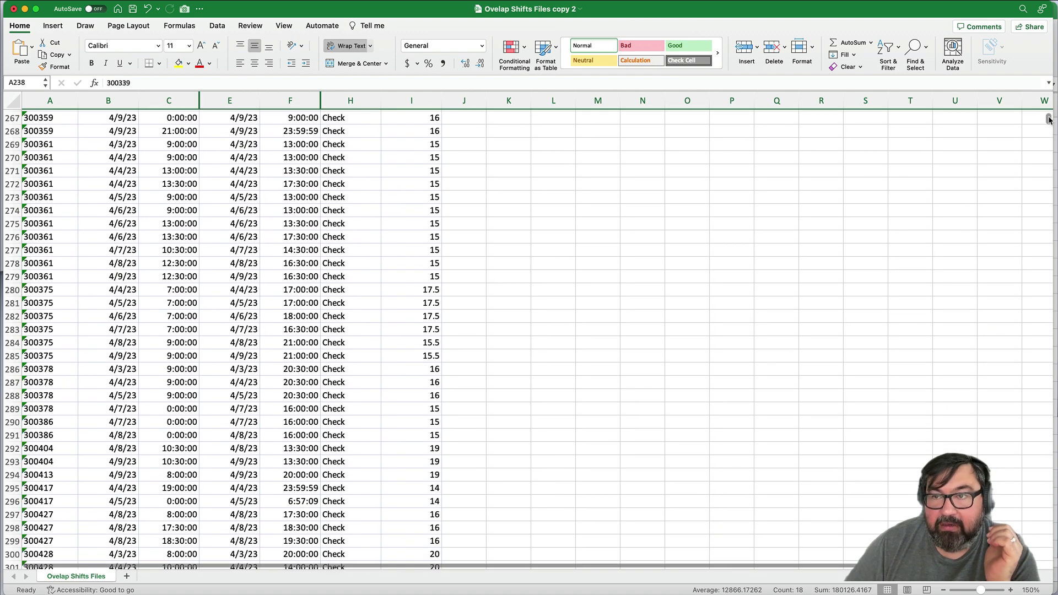
drag(1048, 120, 1049, 300)
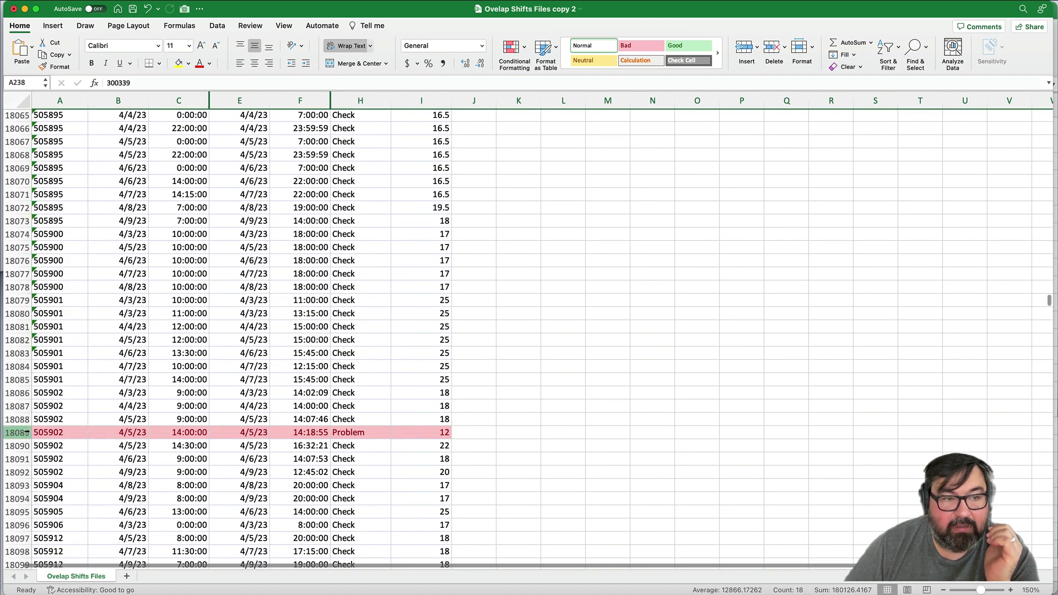
drag(16, 419, 16, 433)
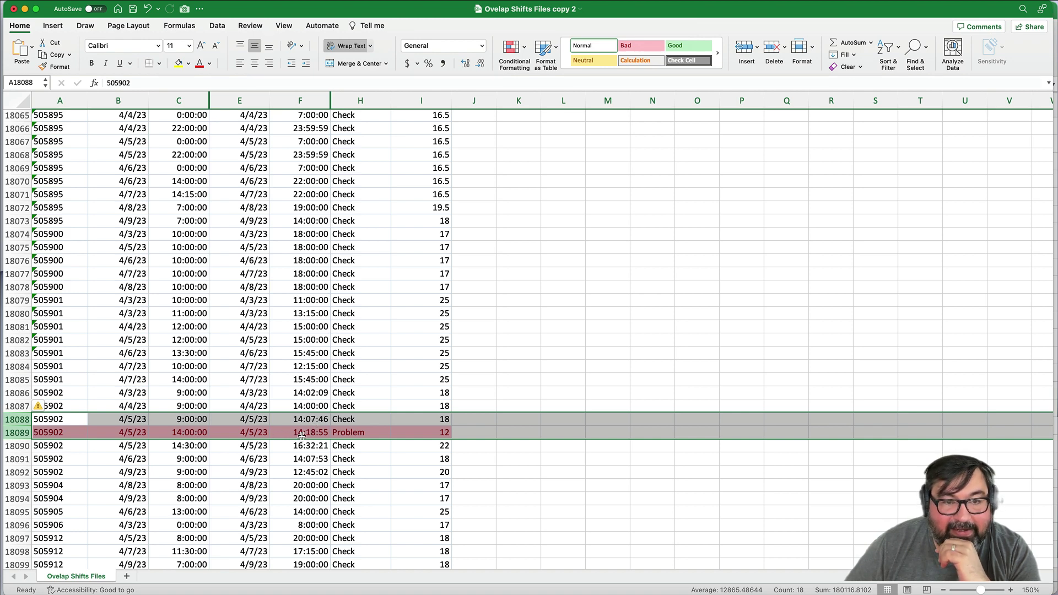
scroll(230, 460, down, 10)
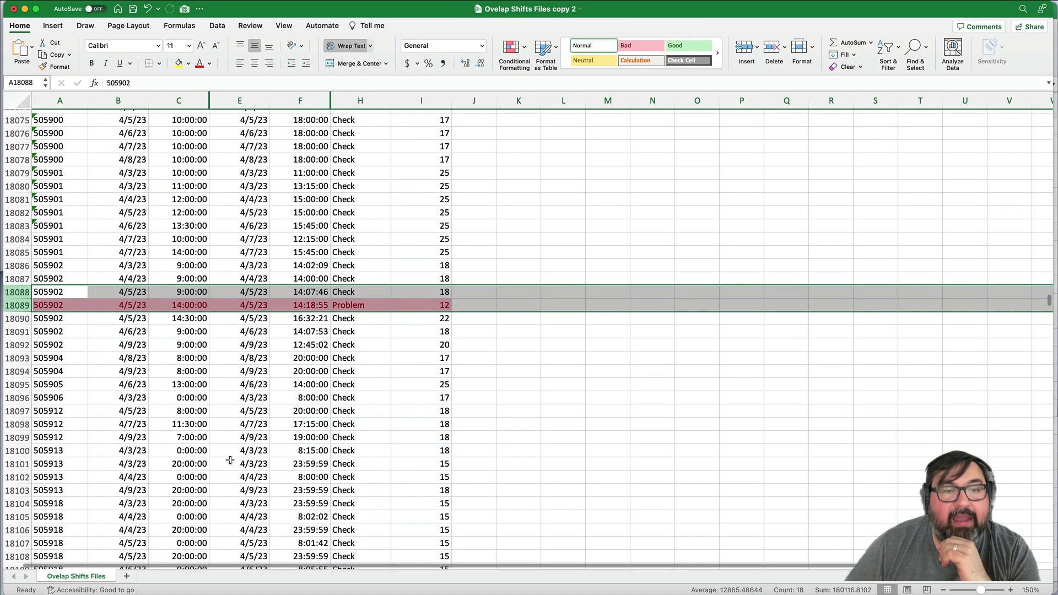
scroll(231, 460, down, 6)
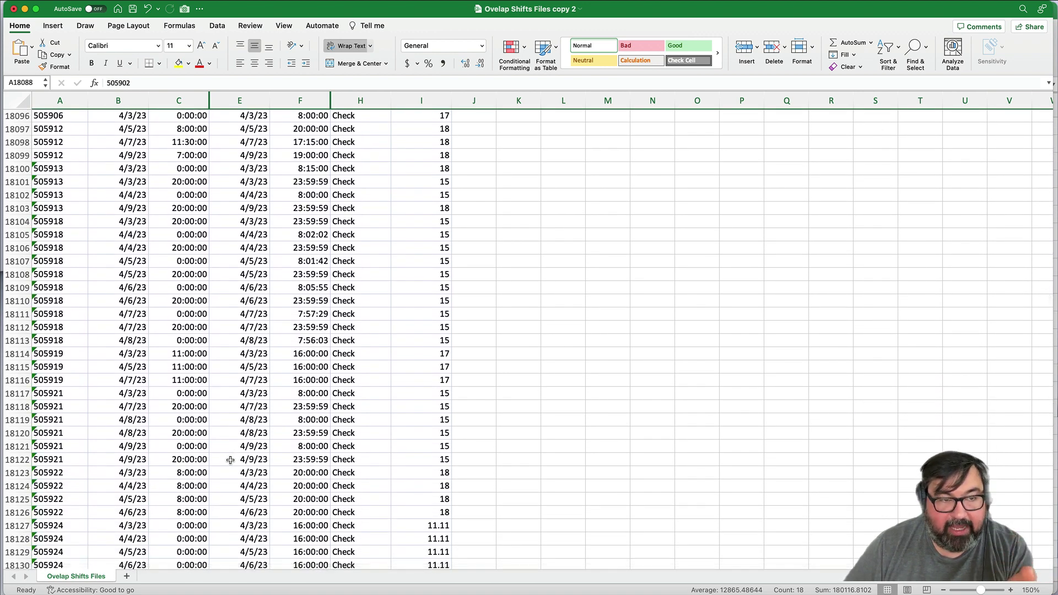
scroll(230, 460, down, 20)
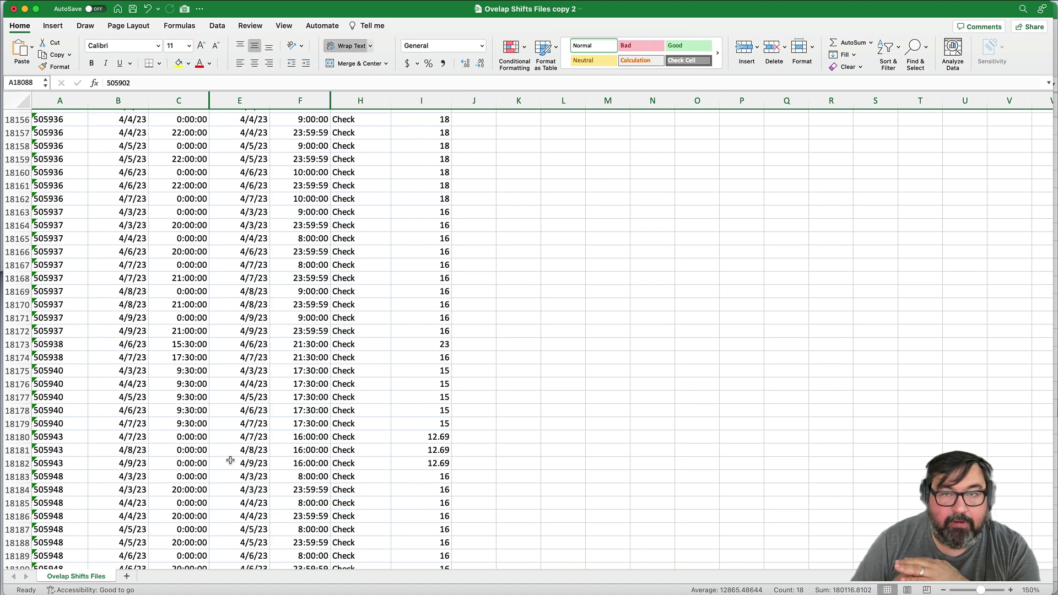
- Enter the label "Overlapping Shift" in cell M2, beside the first rows of the shift data
click(519, 362)
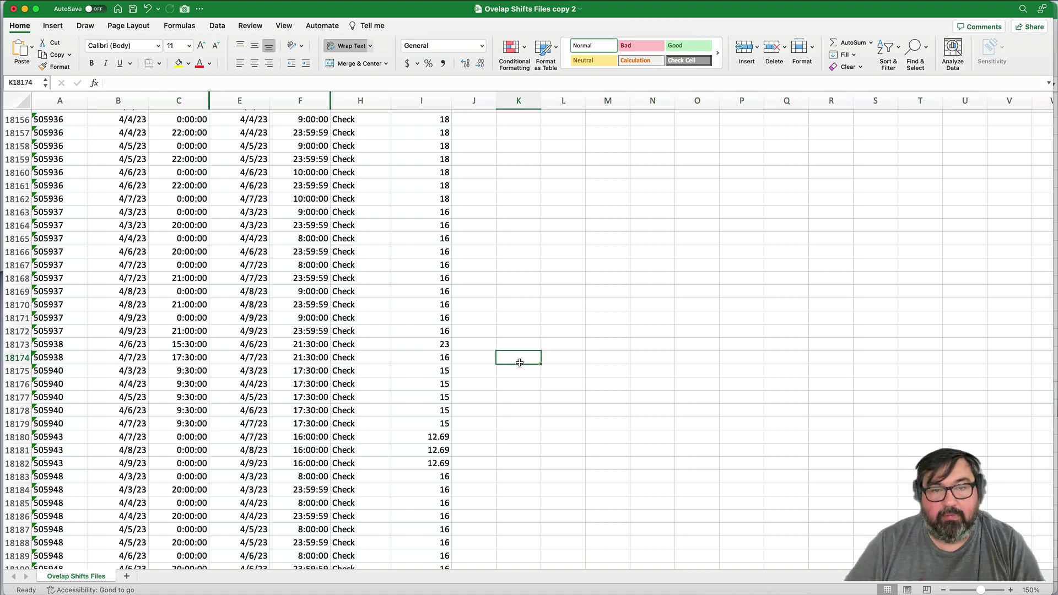
key(ctrl+Up)
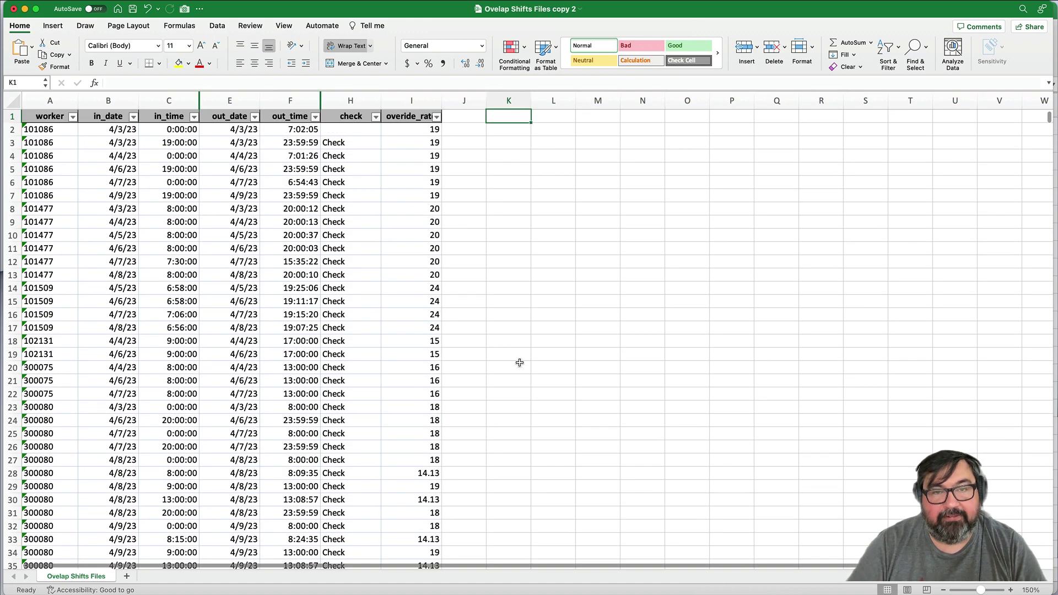
key(Right)
key(Right)
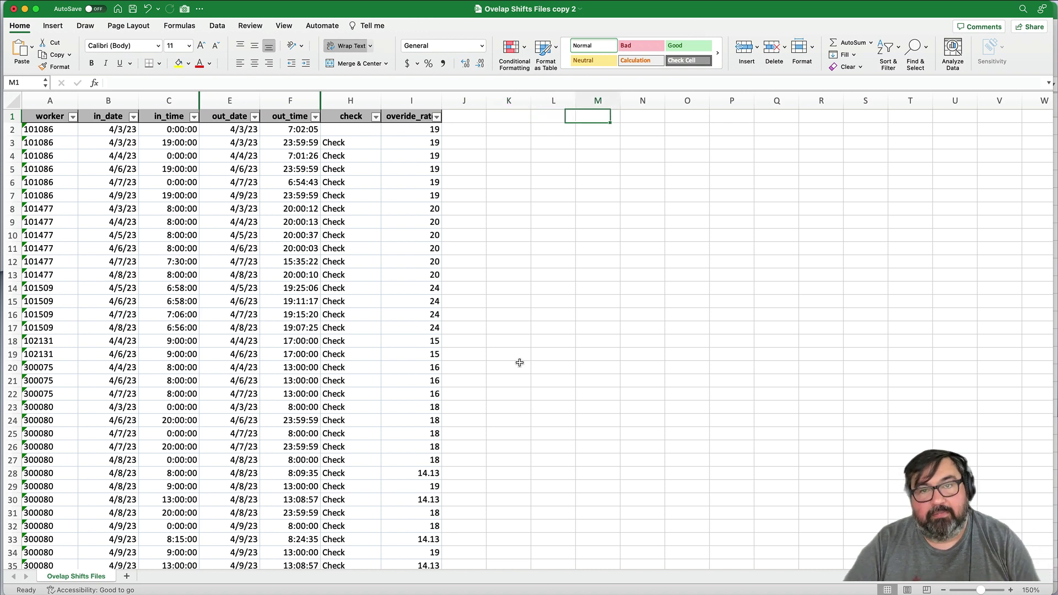
key(Down)
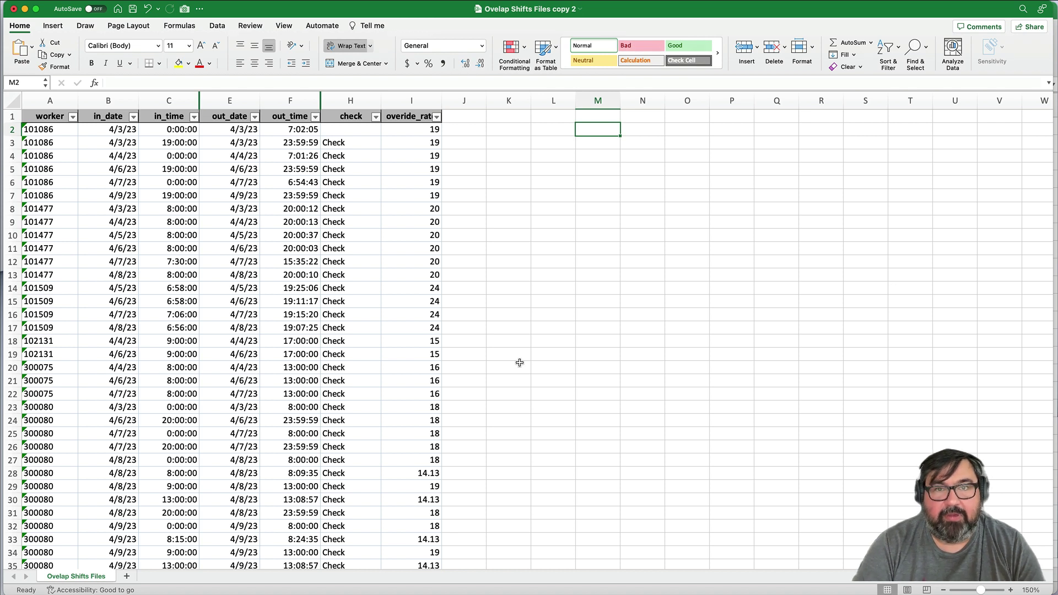
text(Overlappings)
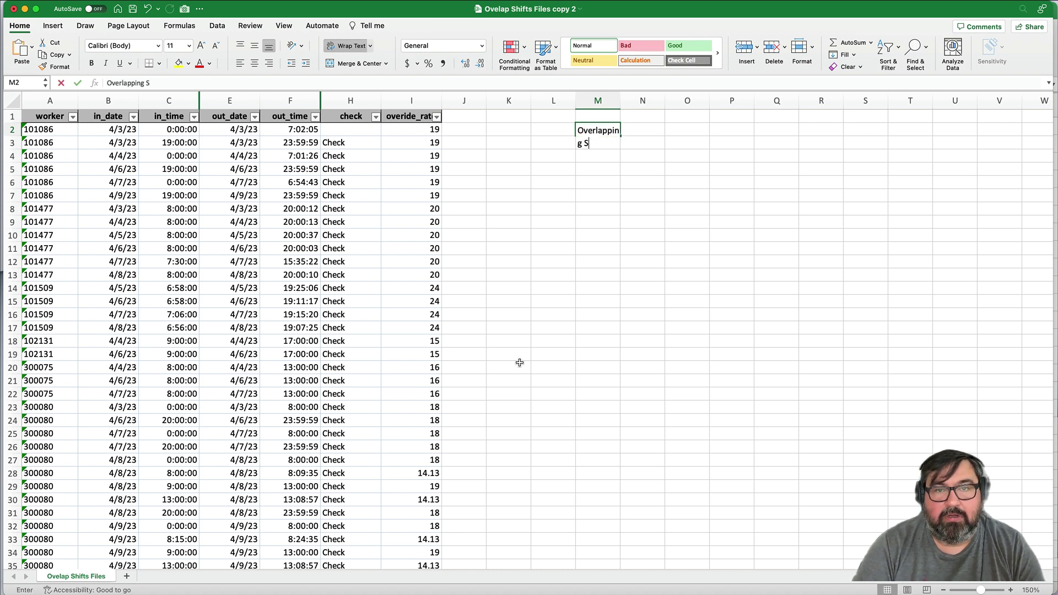
key(BackSpace)
key(BackSpace)
text(g Shift)
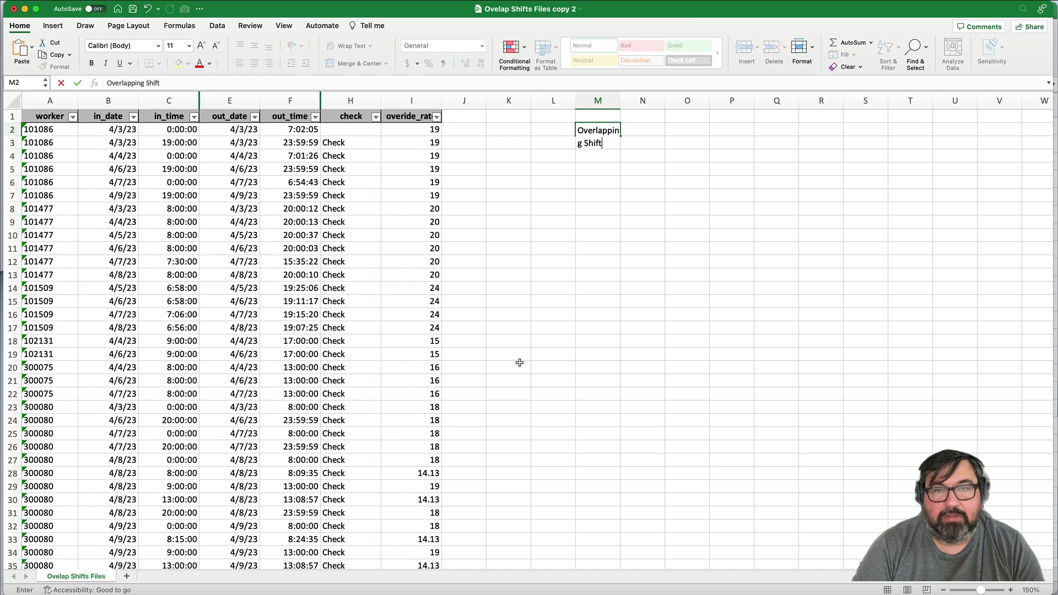
key(Return)
- Widen column M so that the Overlapping Shift label fits on one line
key(Up)
key(Right)
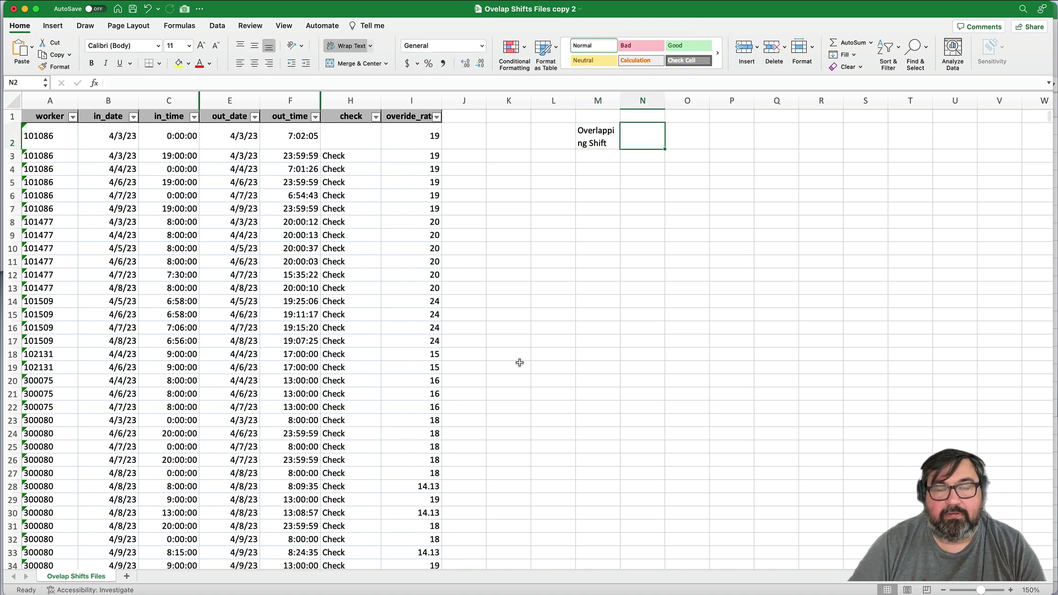
key(Left)
key(super+z)
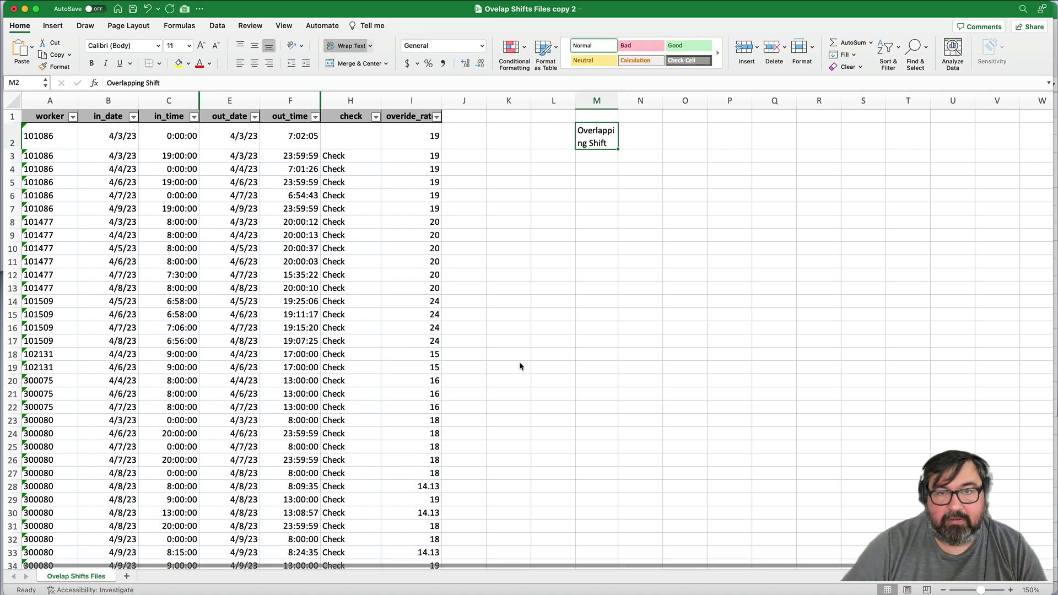
drag(618, 100, 673, 134)
- Count the overlapping shifts in cell N2 with the formula =COUNTIFS(H:H,"Problem")
click(713, 140)
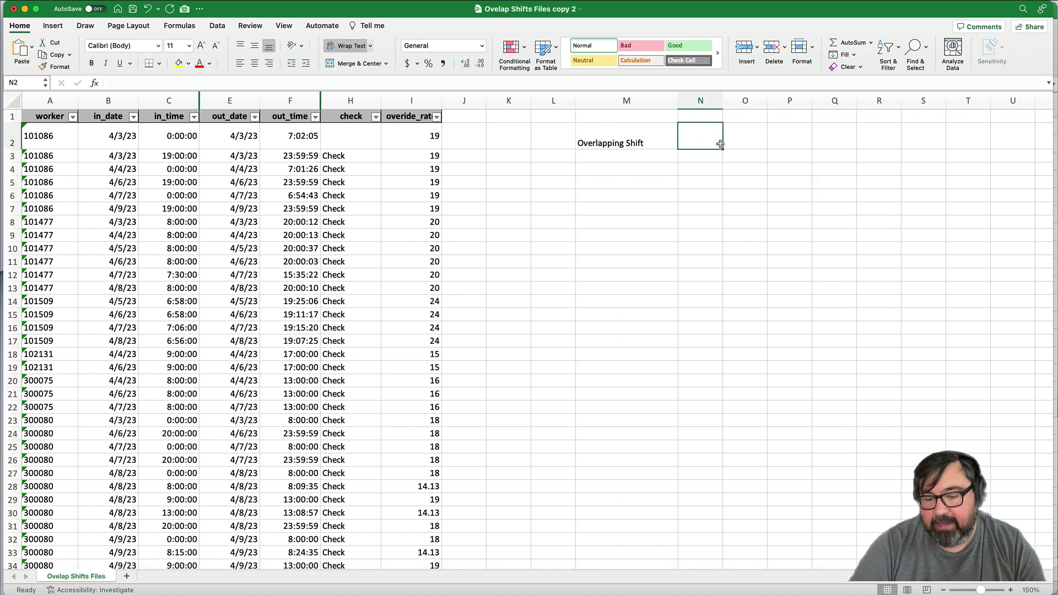
text(=countifs)
key(Tab)
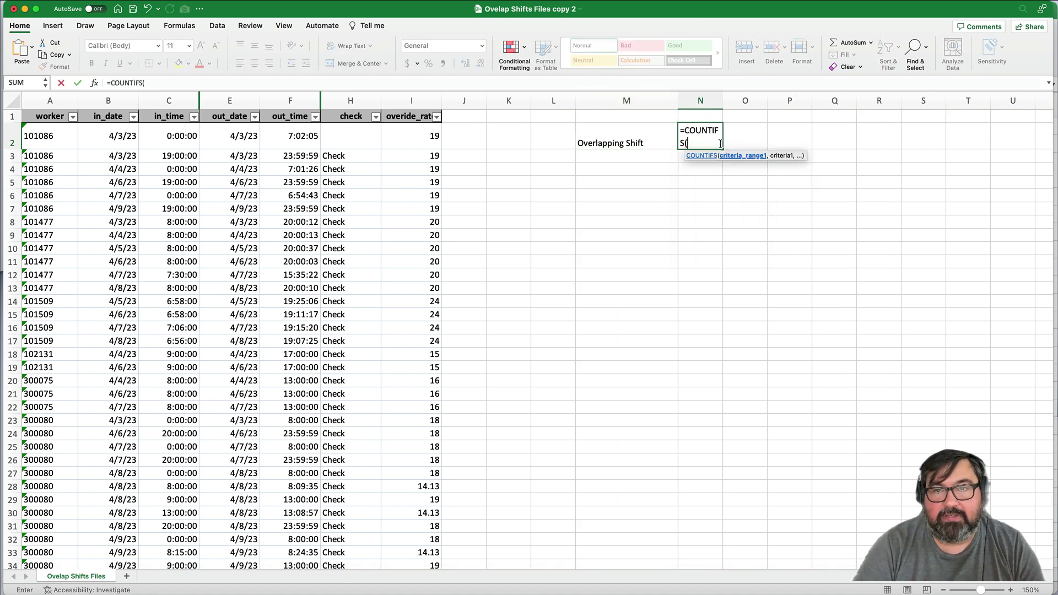
click(378, 94)
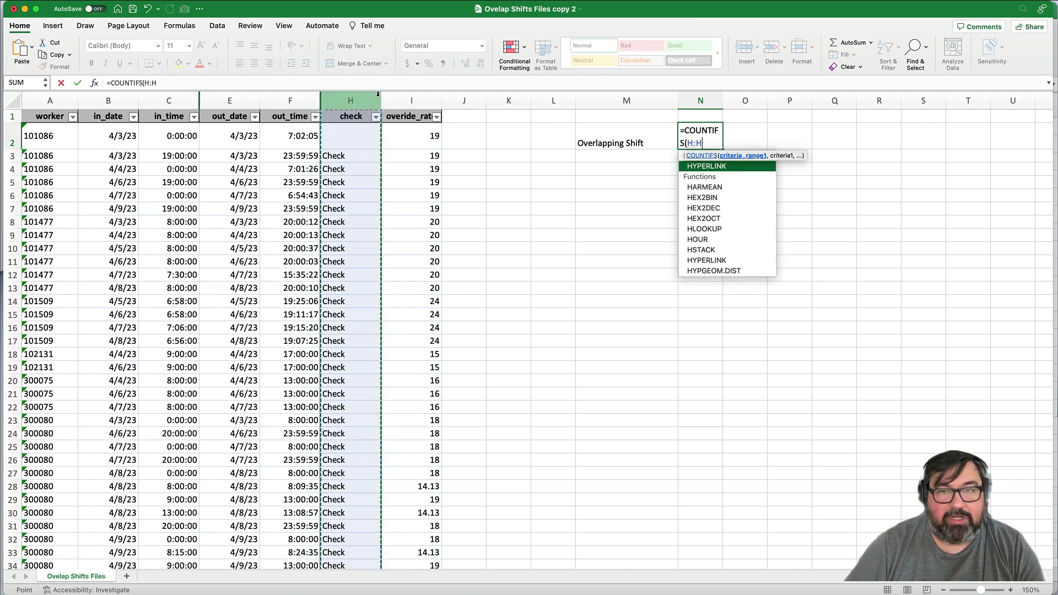
text(,"Problem)
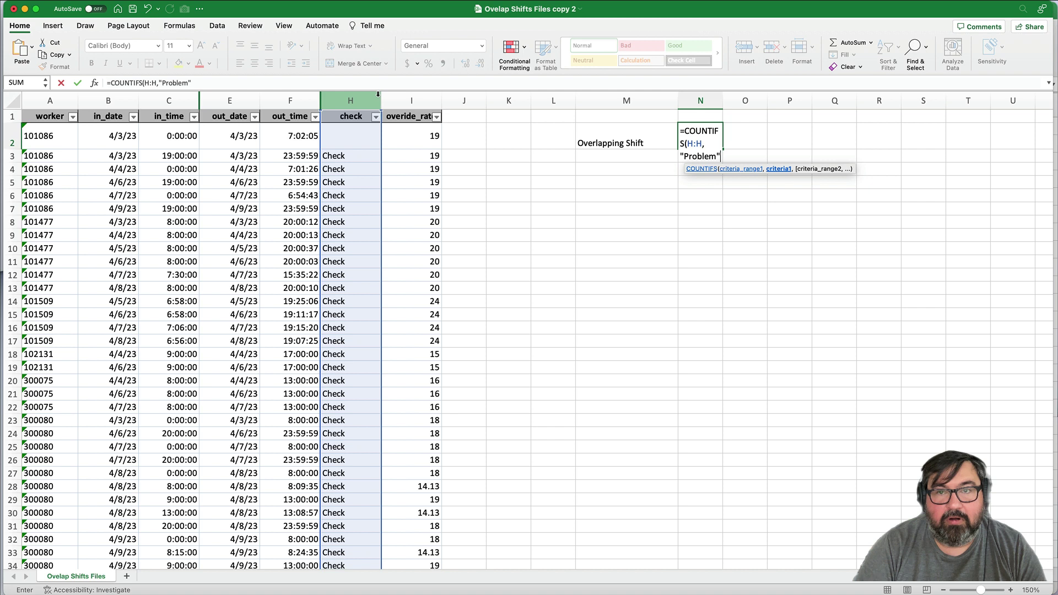
key(Return)
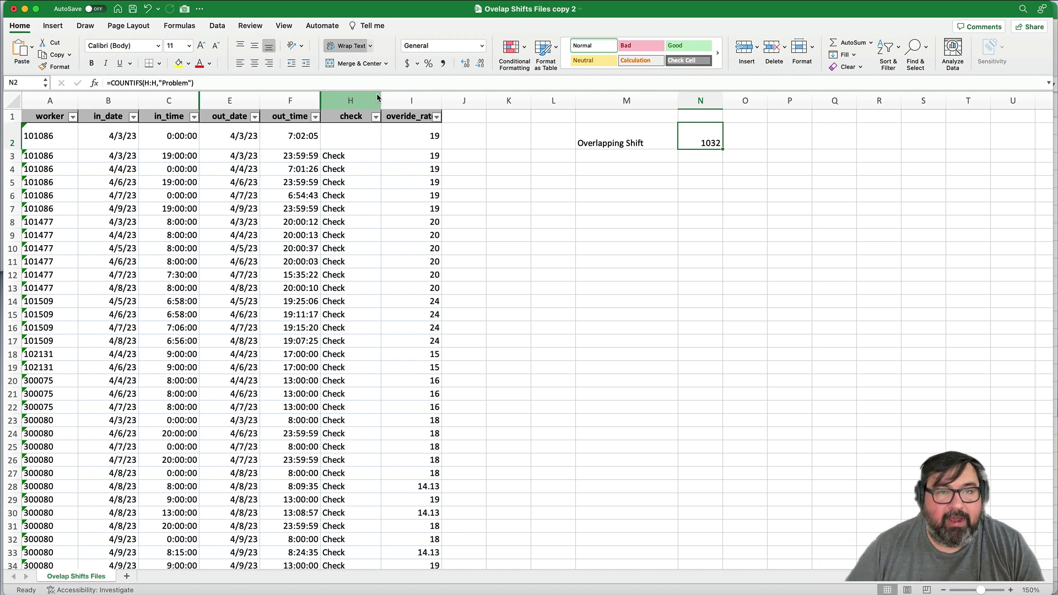
- Insert a new column between check and overide_rate and give it the header same_day_diff
right_click(427, 95)
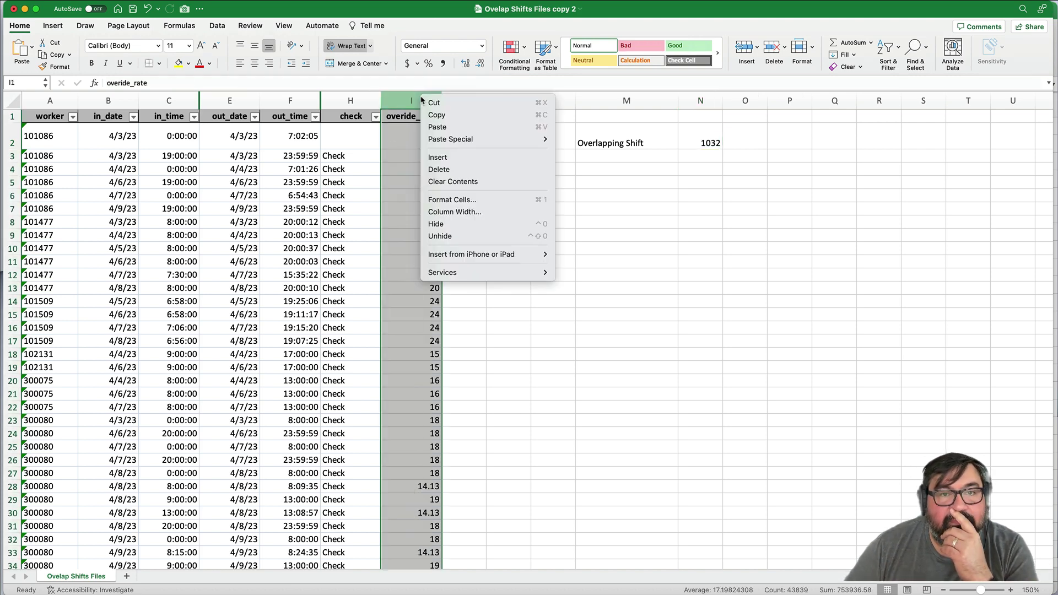
click(483, 158)
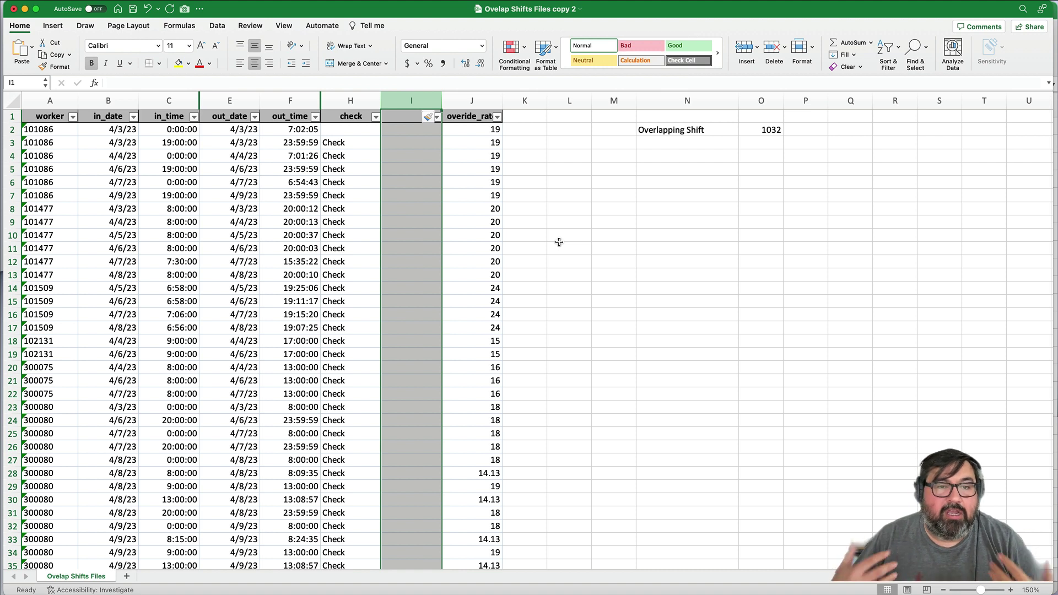
click(559, 242)
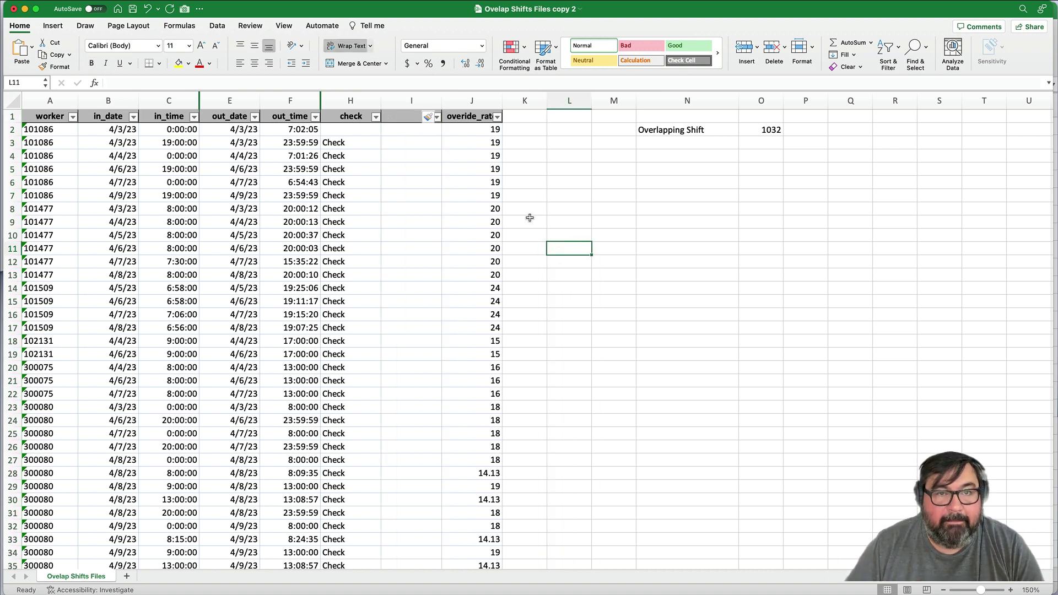
click(413, 116)
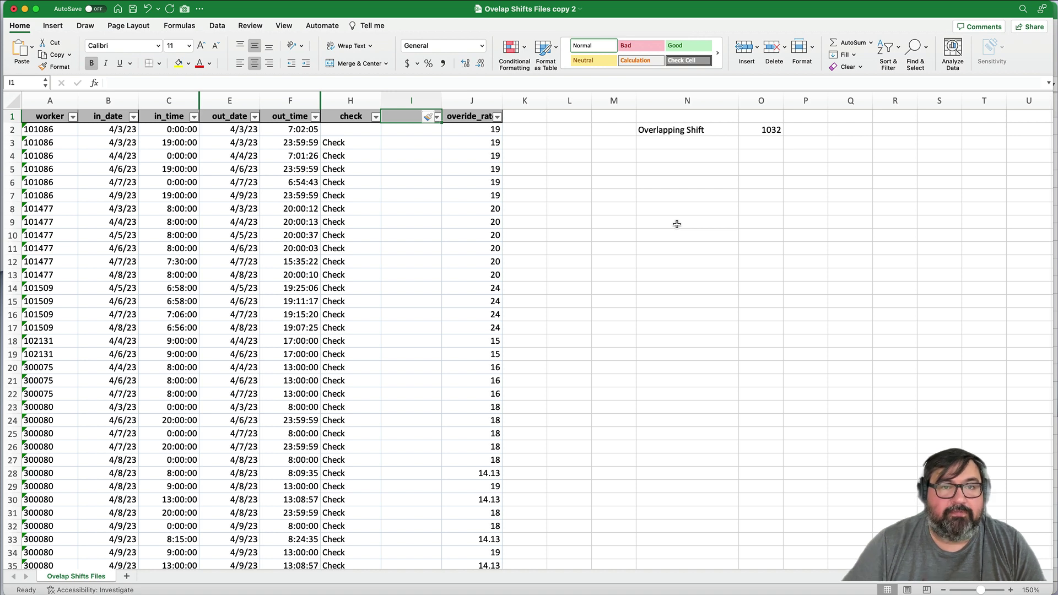
key(Down)
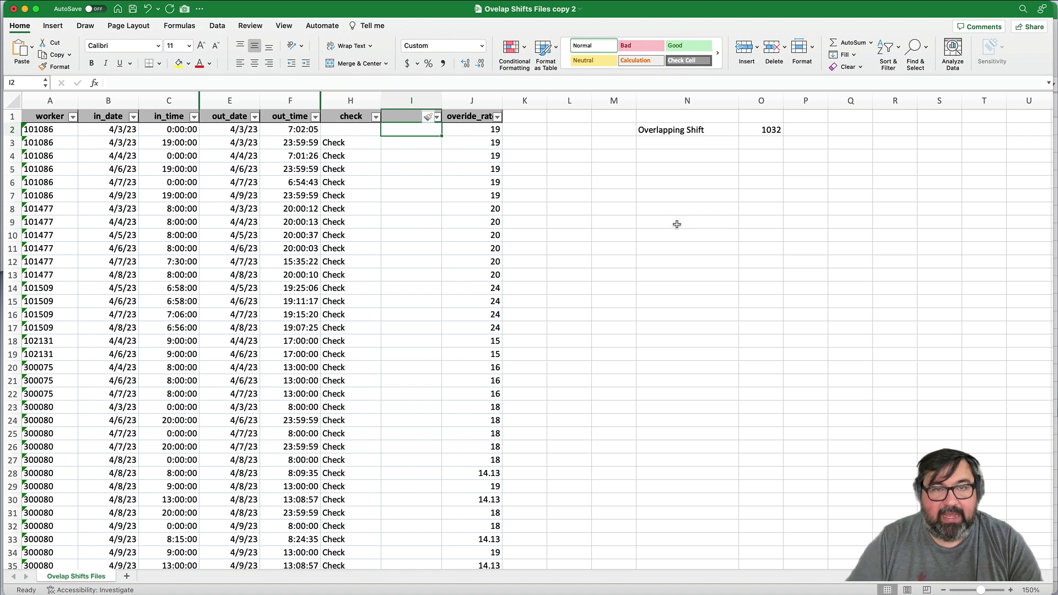
key(Up)
text(same)
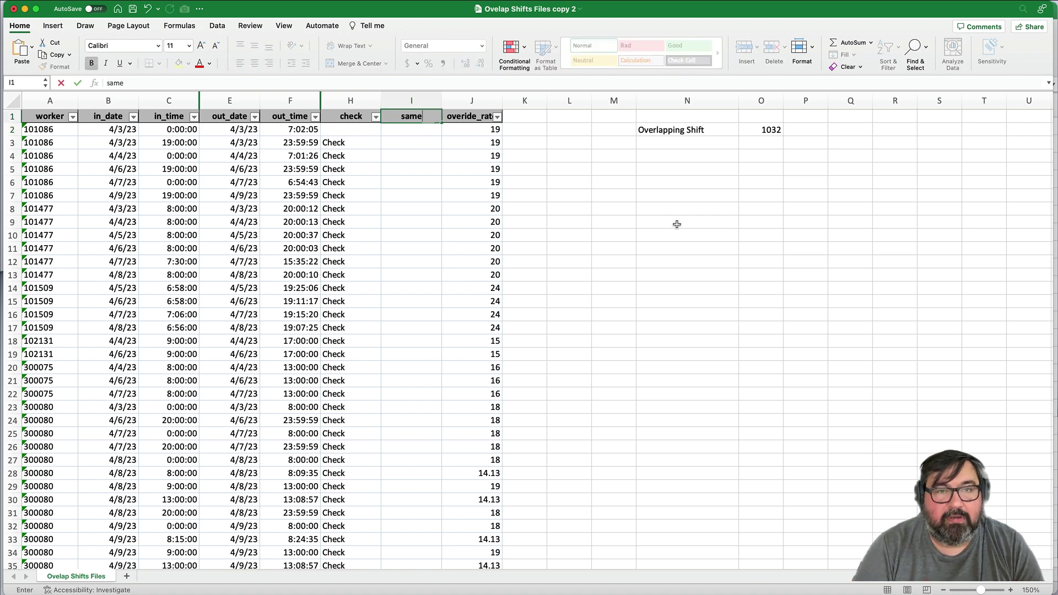
text(_day_diff)
key(Return)
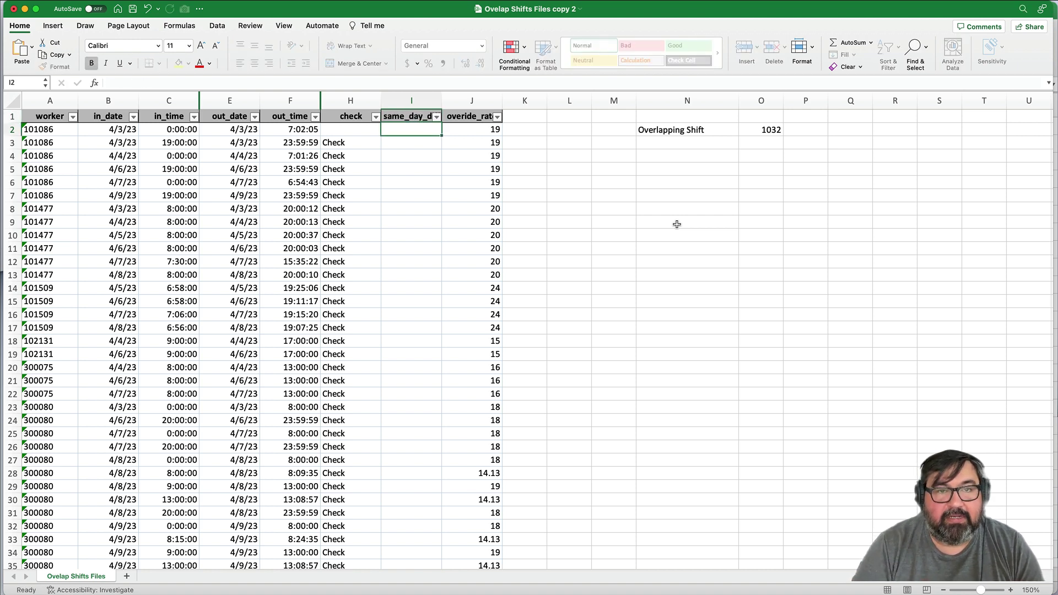
- Calculate the first same_day_diff value in cell I2 as out_time minus in_time with the formula =F2-C2
text(=)
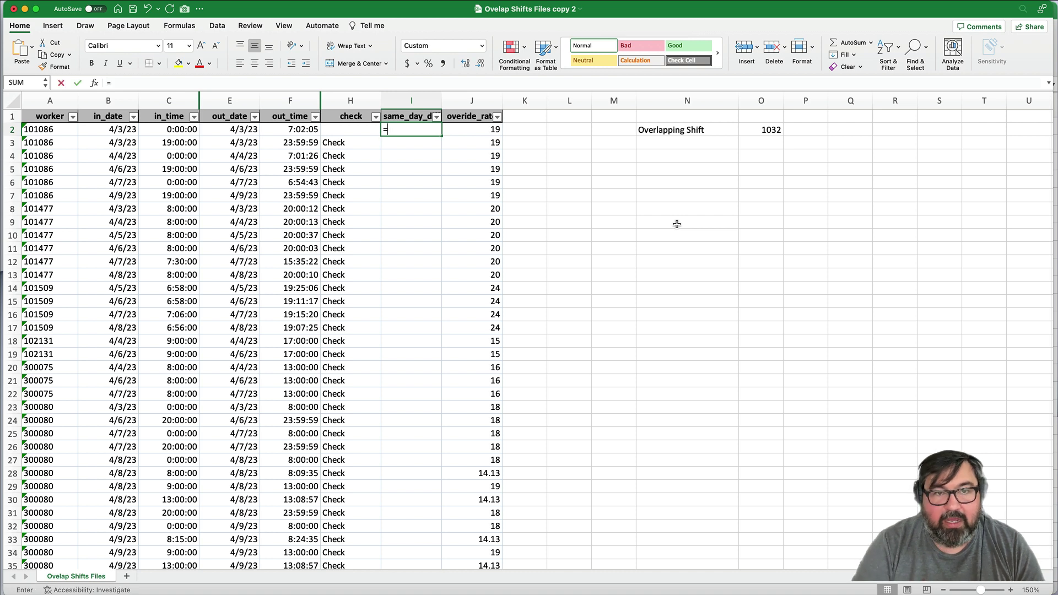
key(Left)
key(Left)
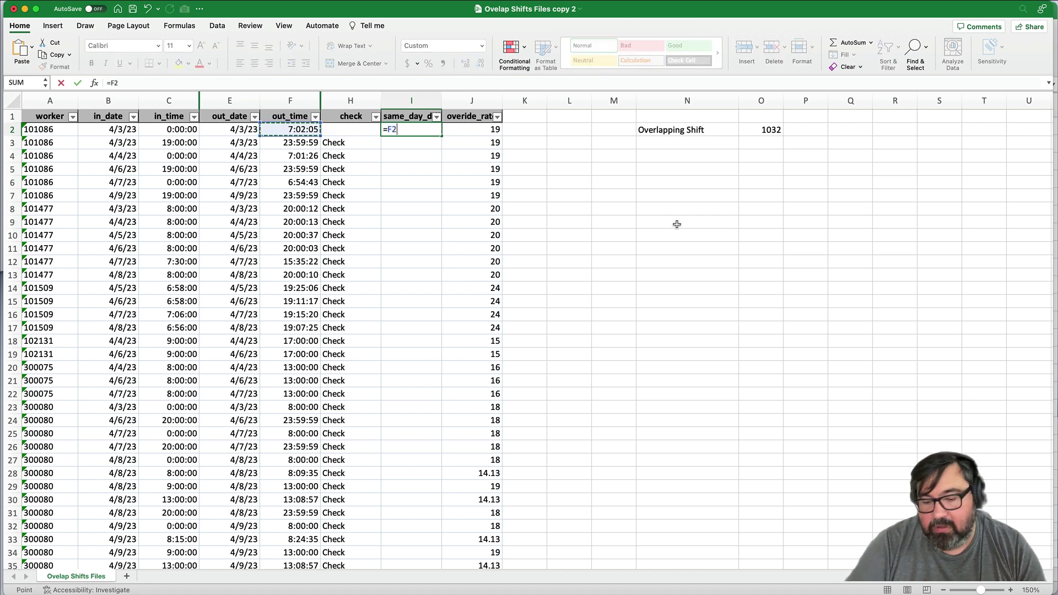
text(-)
key(Left)
key(Left)
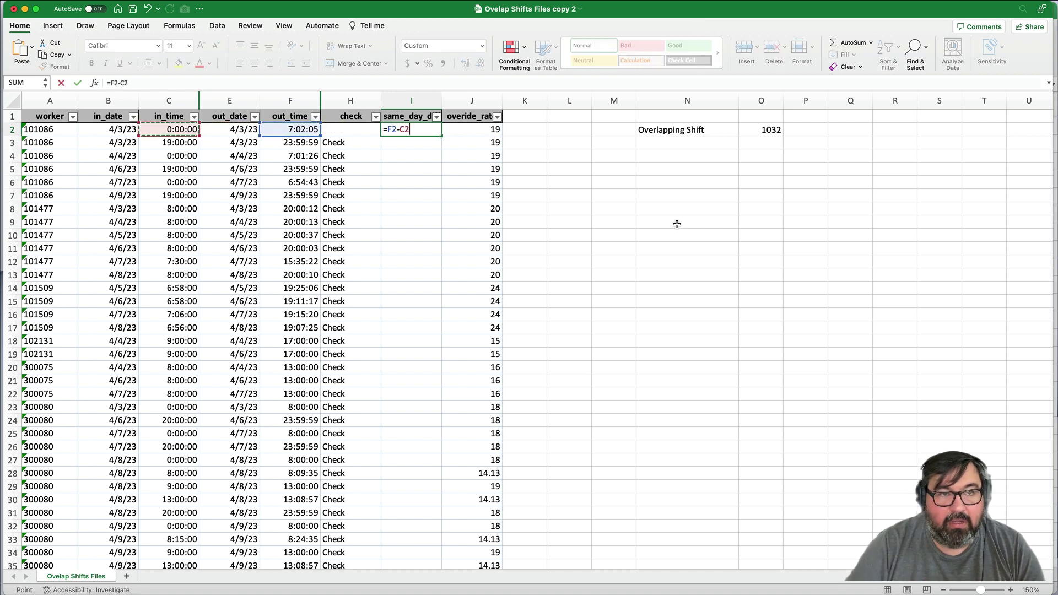
key(Return)
key(Up)
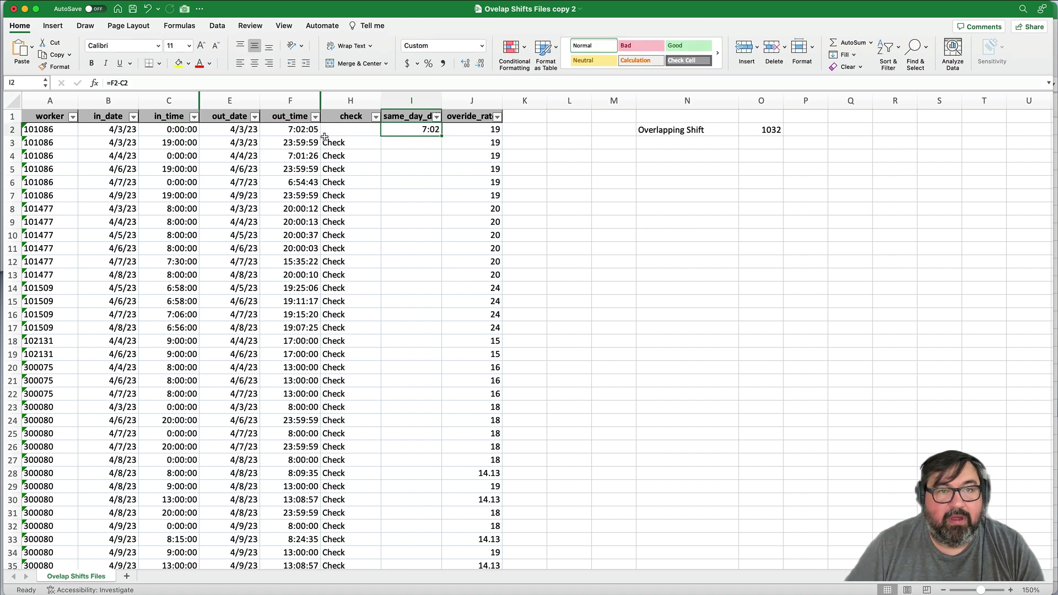
click(302, 131)
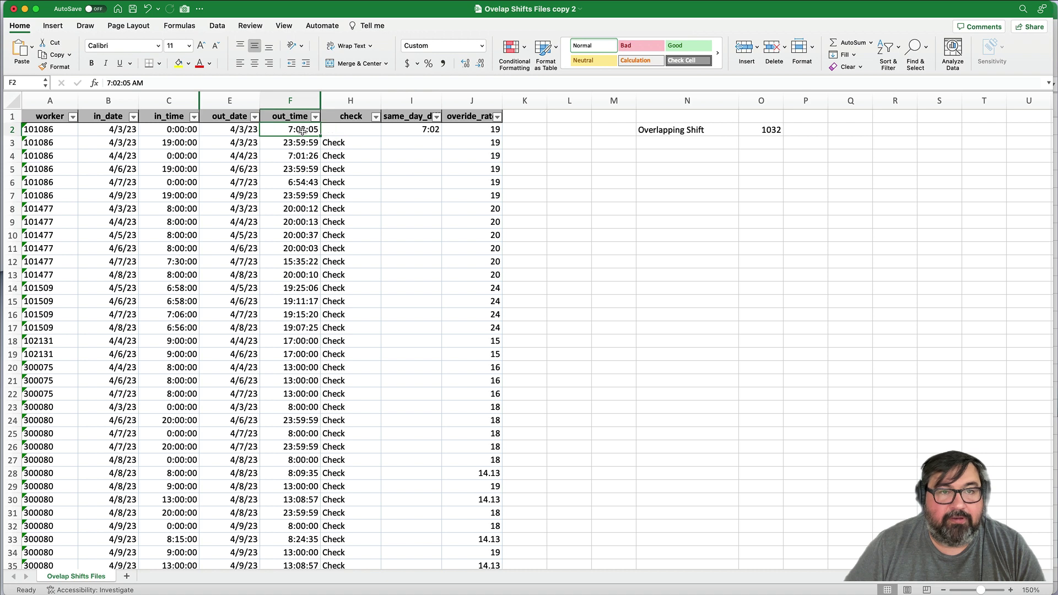
click(43, 67)
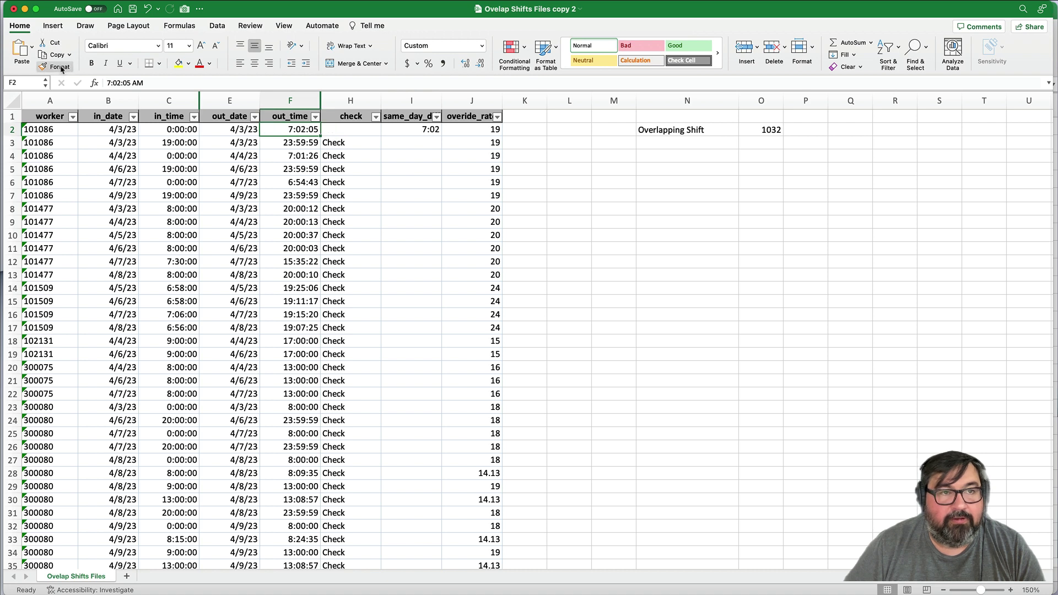
click(422, 131)
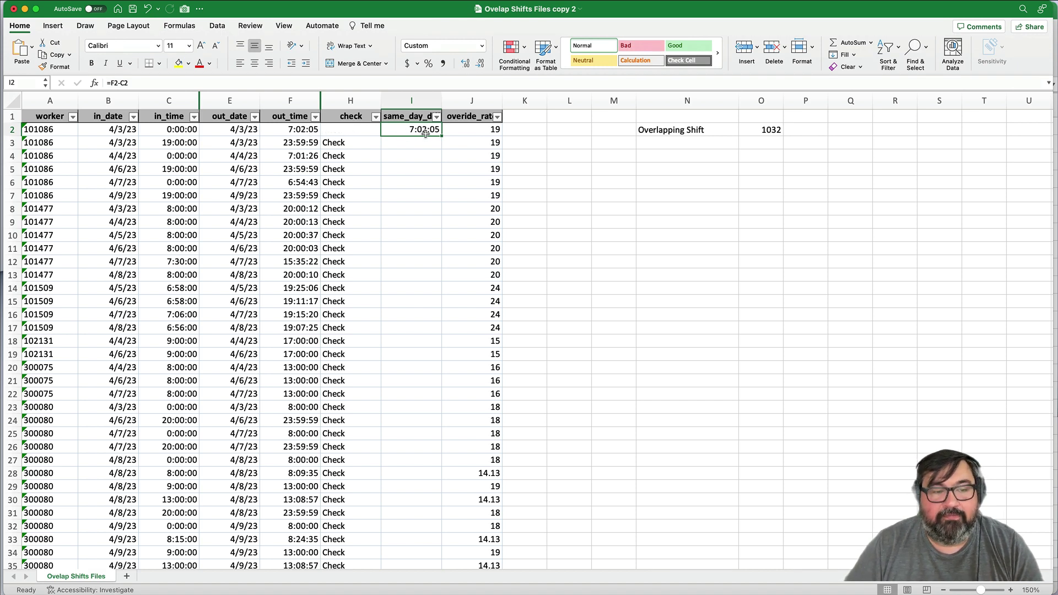
key(super+c)
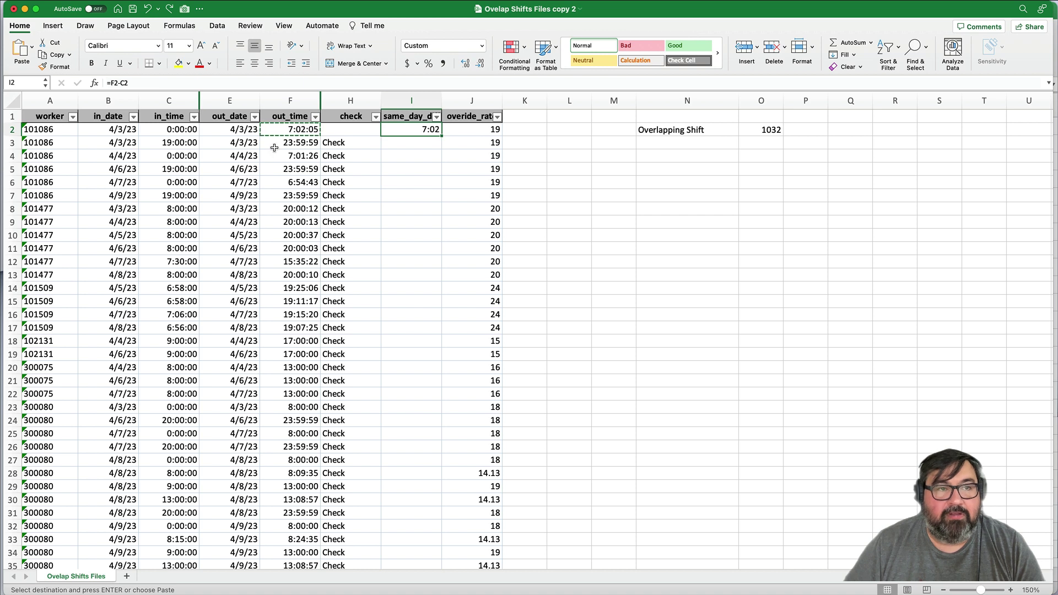
- Copy the time format with seconds from out_time cell F2 onto same_day_diff cell I2 using Format Painter
click(307, 129)
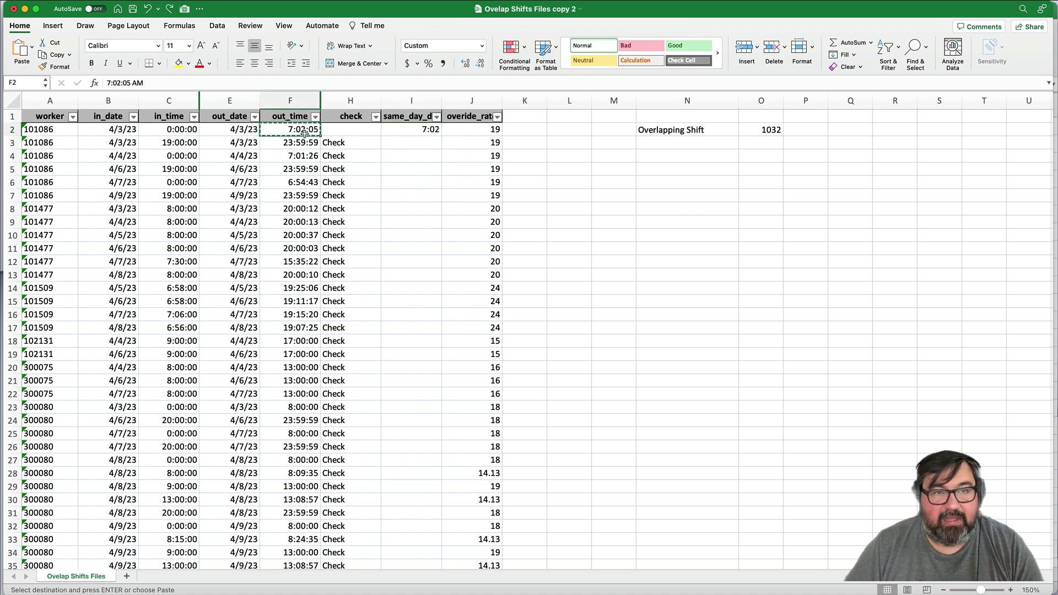
click(61, 67)
click(414, 130)
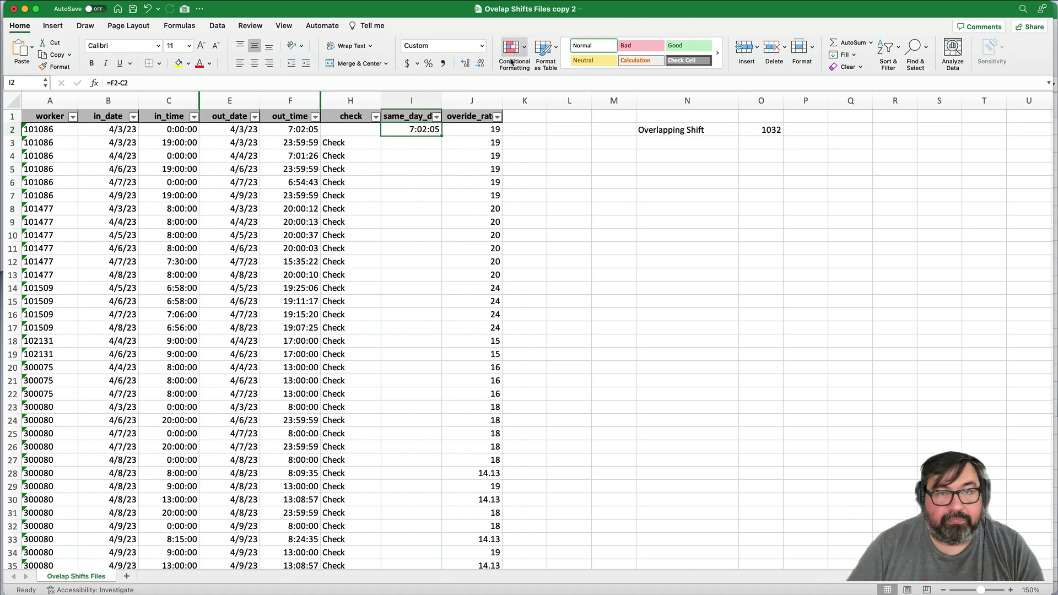
- Try the General number format on the time difference in cell I2, and undo it
click(482, 46)
click(476, 74)
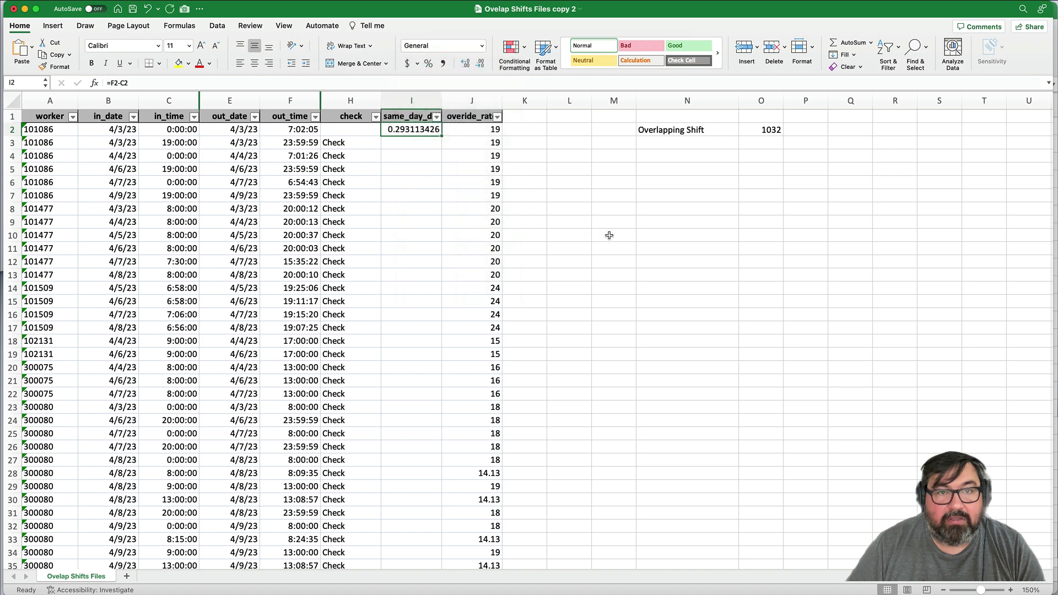
key(super+z)
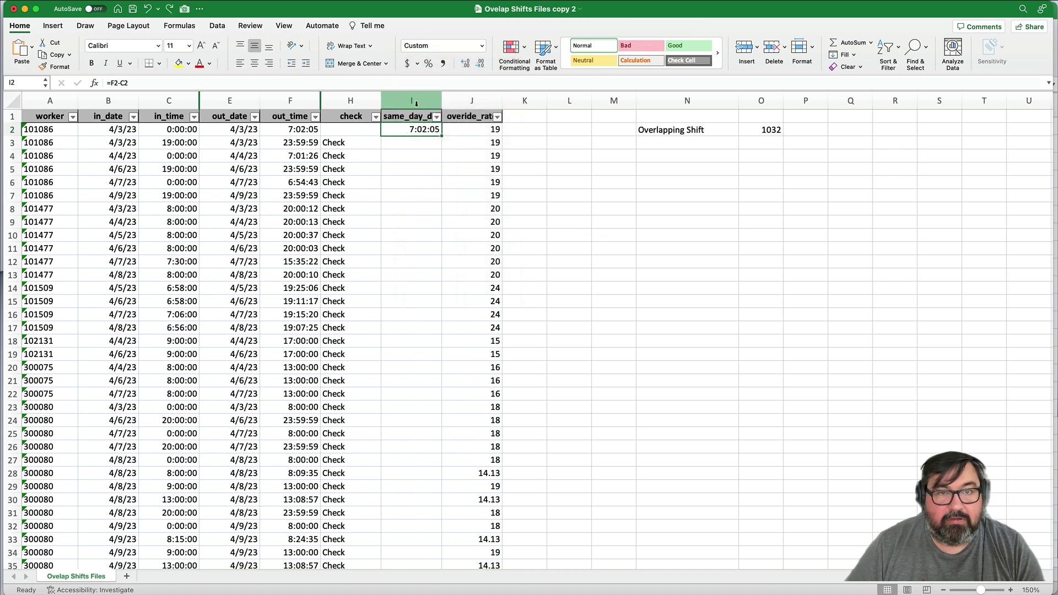
- Fill the same_day_diff formula from I2 down to the last data row and check row 4 against its in and out times
double_click(440, 136)
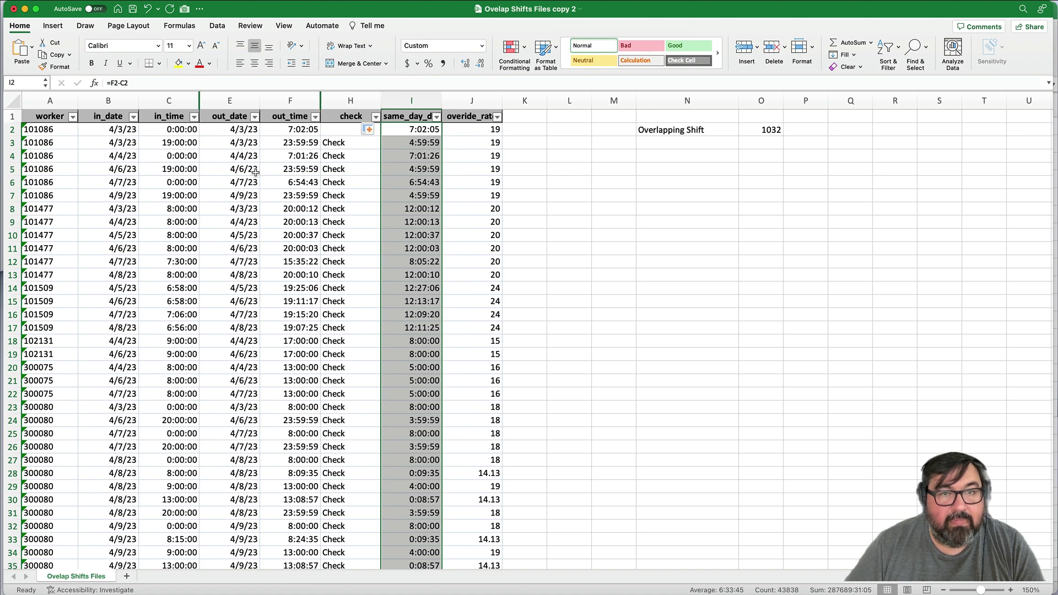
drag(172, 159, 298, 158)
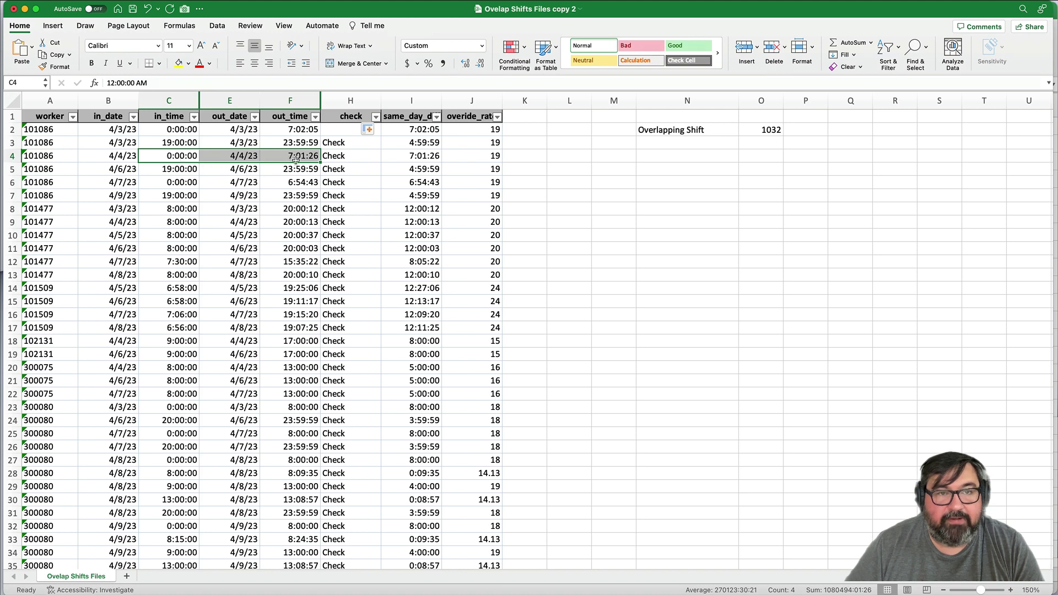
click(428, 159)
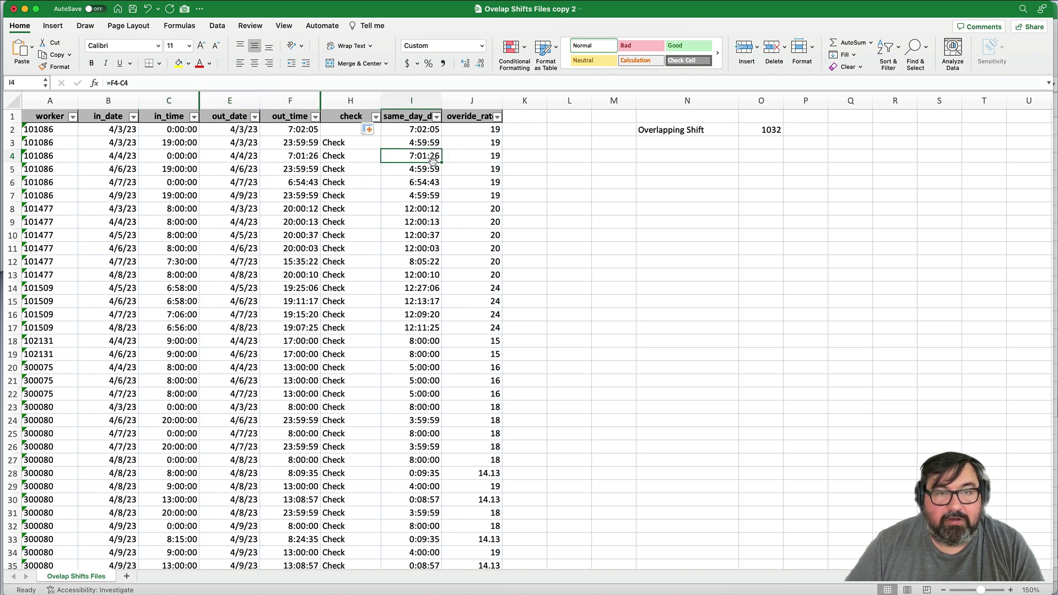
- Insert a new column between same_day_diff and overide_rate and give it the header prev_day_diff
right_click(475, 101)
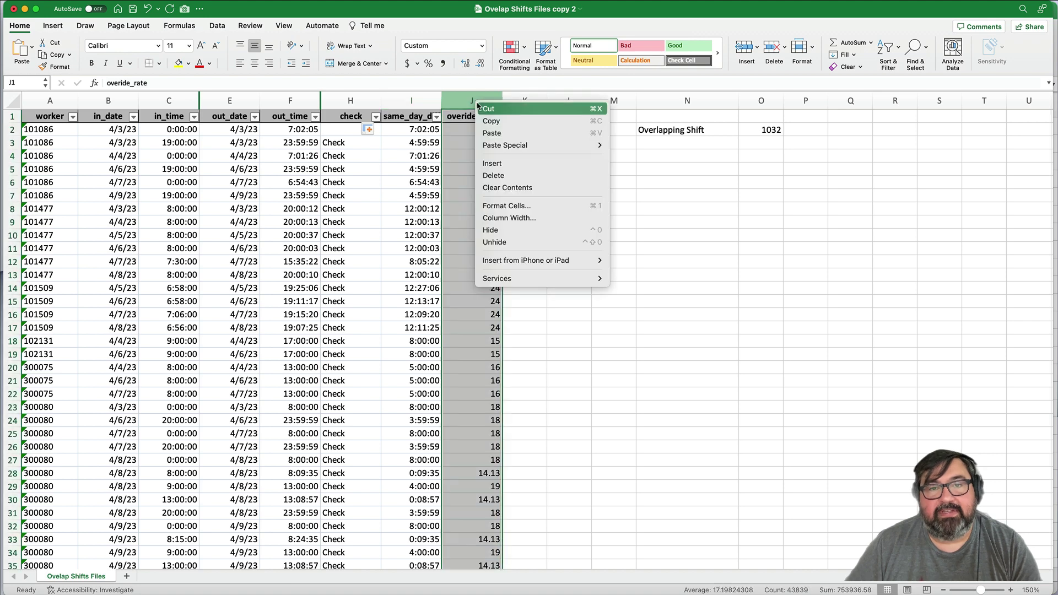
click(476, 132)
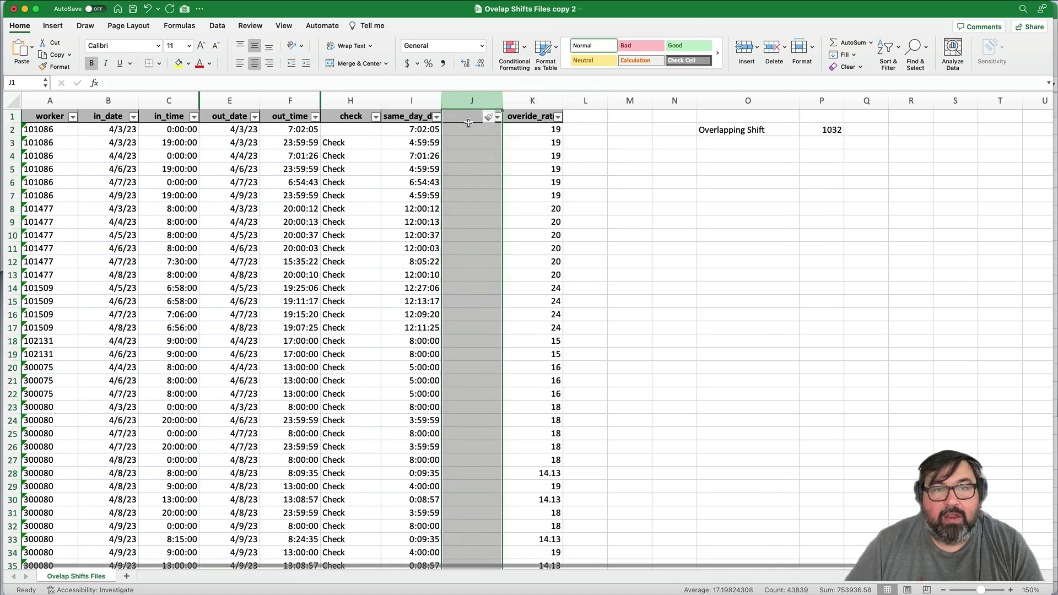
text(p)
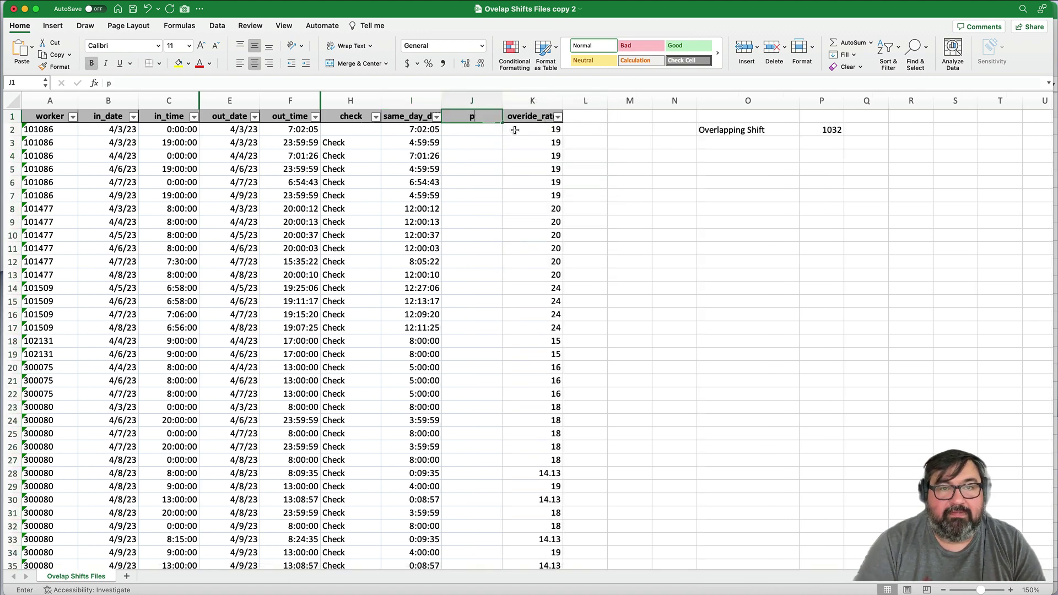
text(rev_day_diff)
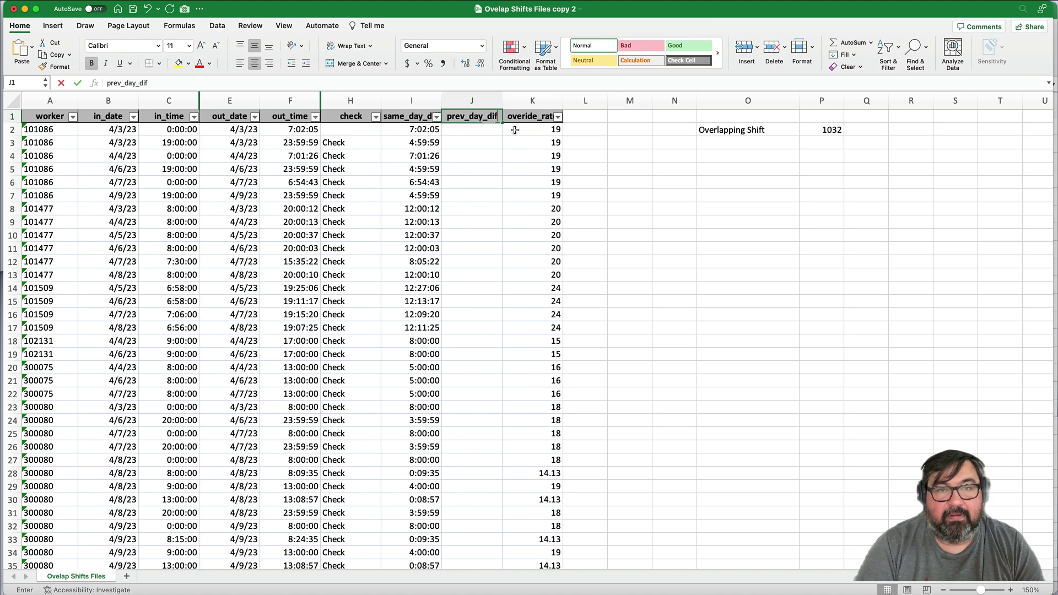
- Enter the formula =F2-C3 in J3 under the prev_day_diff header and widen column J
key(Return)
key(Return)
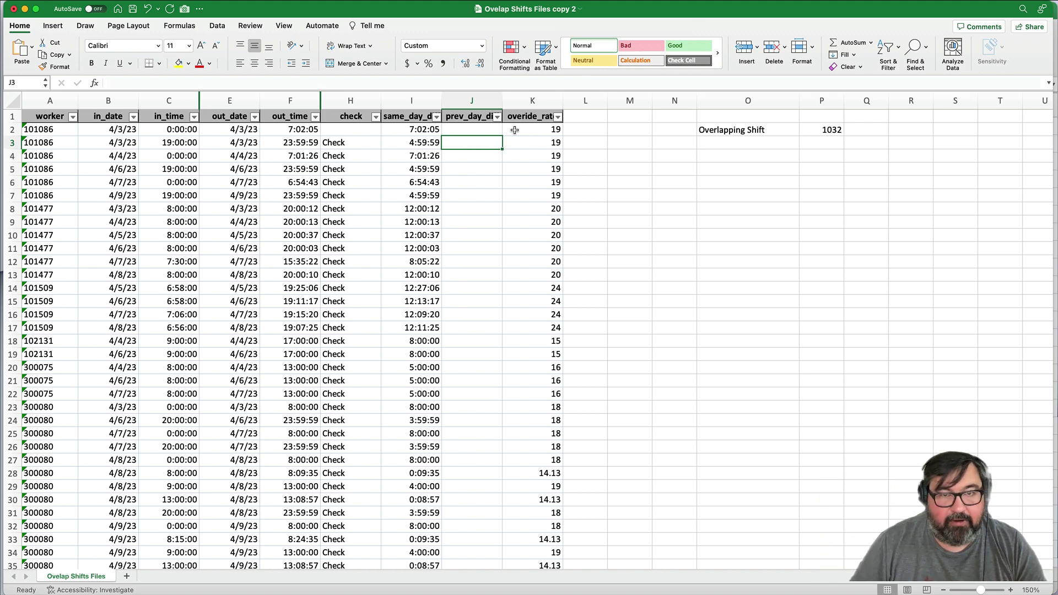
text(=)
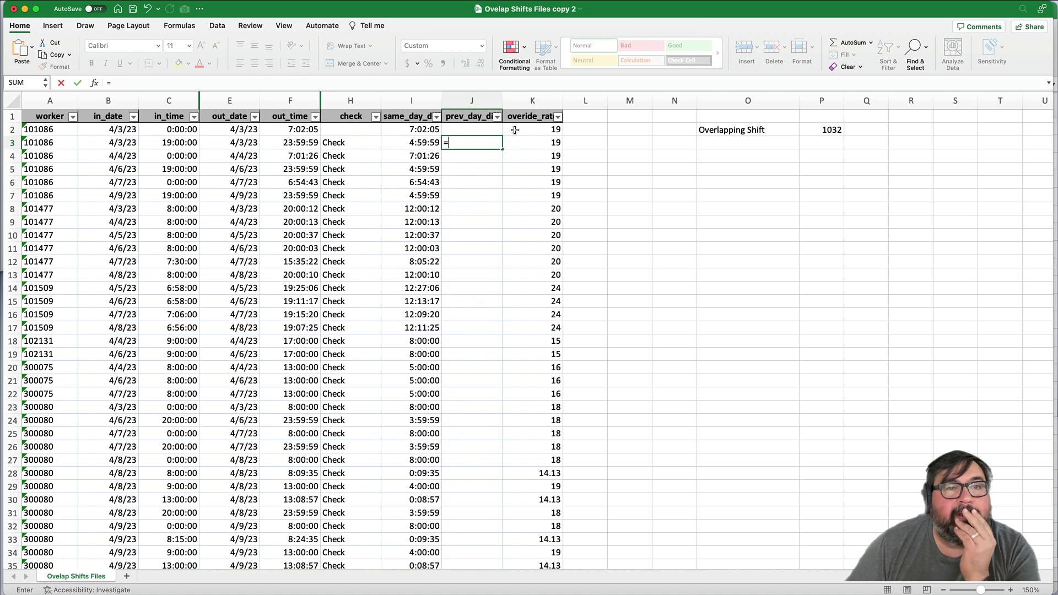
key(Left)
key(Left)
key(Left)
key(Up)
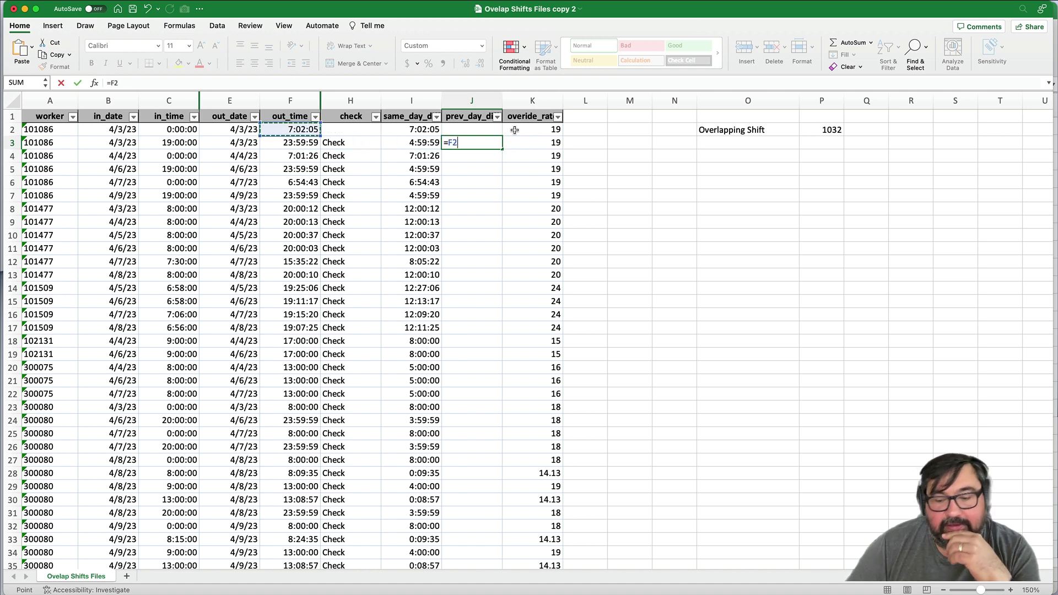
text(-)
key(Left)
key(Left)
key(Left)
key(Left)
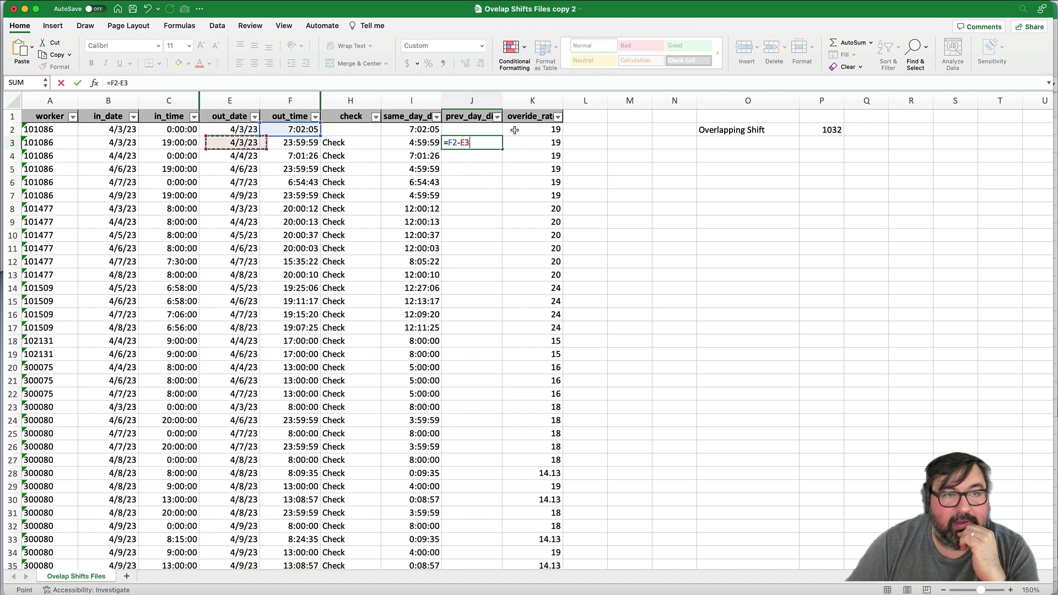
key(Return)
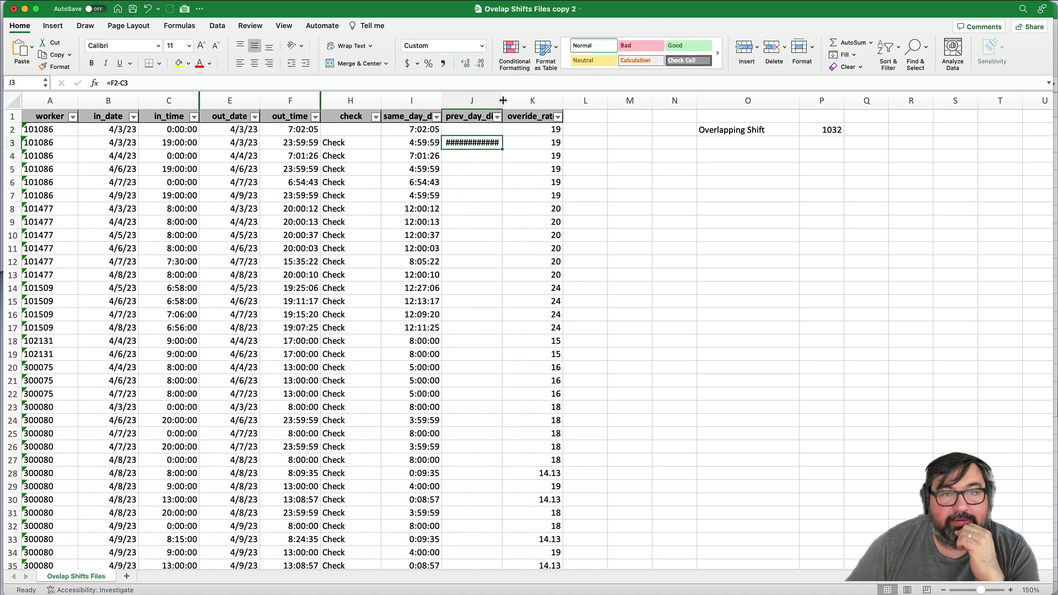
drag(502, 100, 510, 102)
drag(515, 154, 516, 155)
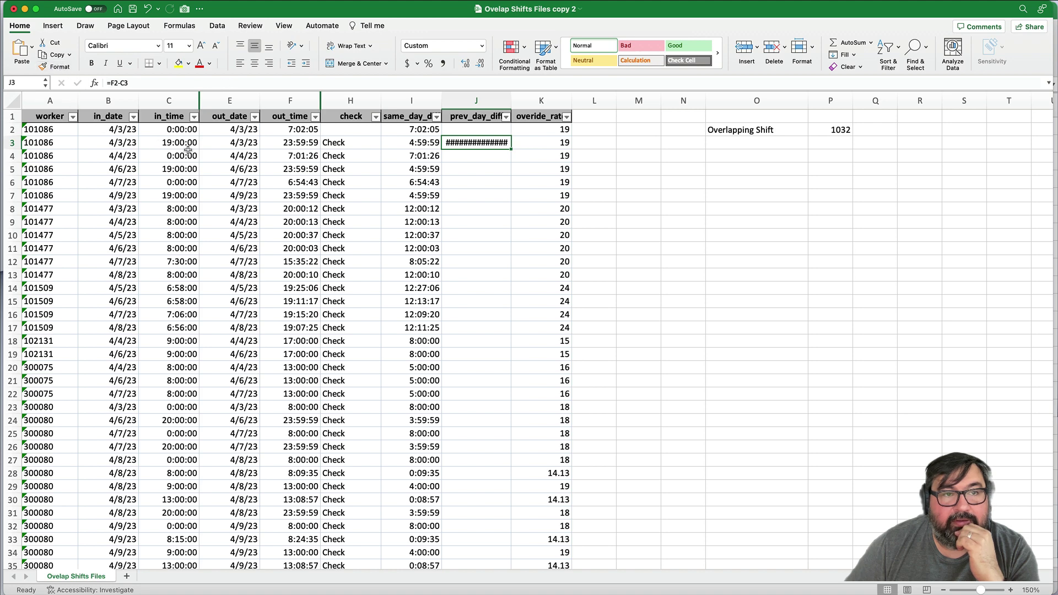
- Copy the time format of F3 onto J3 and fill its formula down the whole prev_day_diff column
click(300, 143)
click(58, 66)
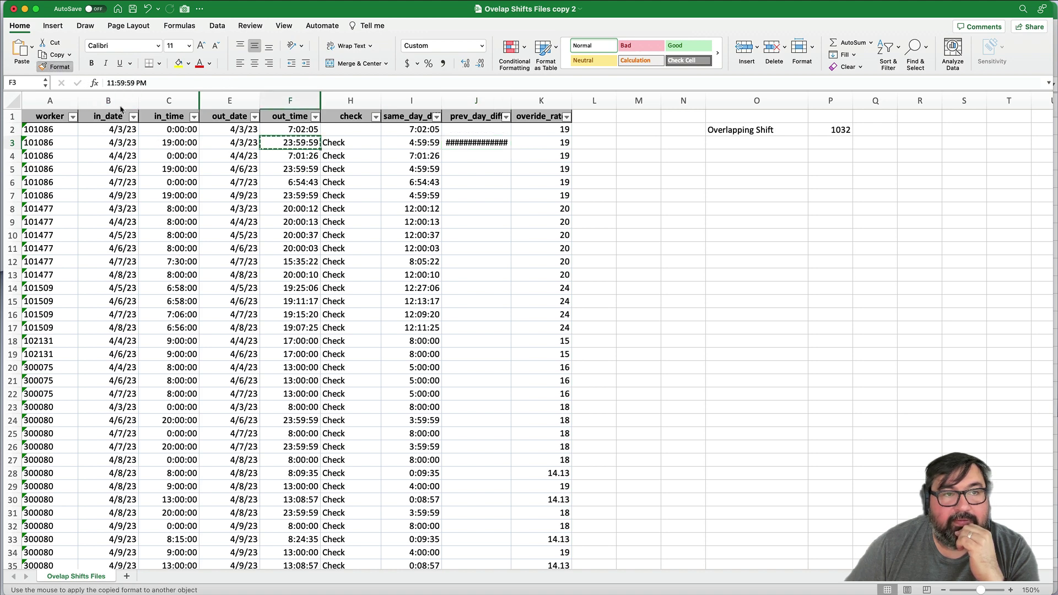
click(478, 142)
double_click(514, 149)
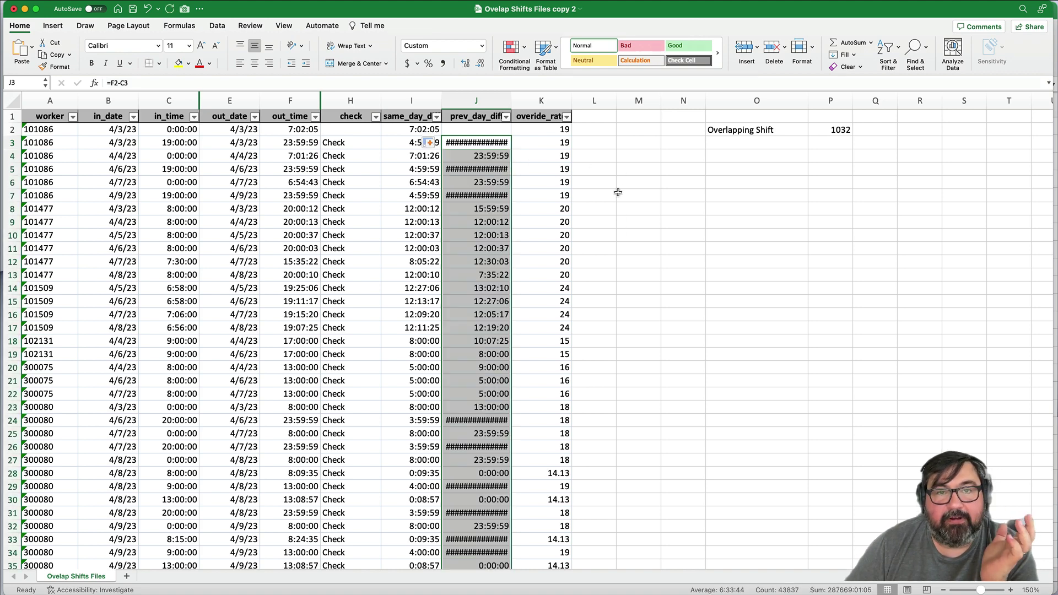
- Find the first row flagged Problem and compare same_day and prev_day differences for rows 148 and 149
scroll(621, 193, down, 8)
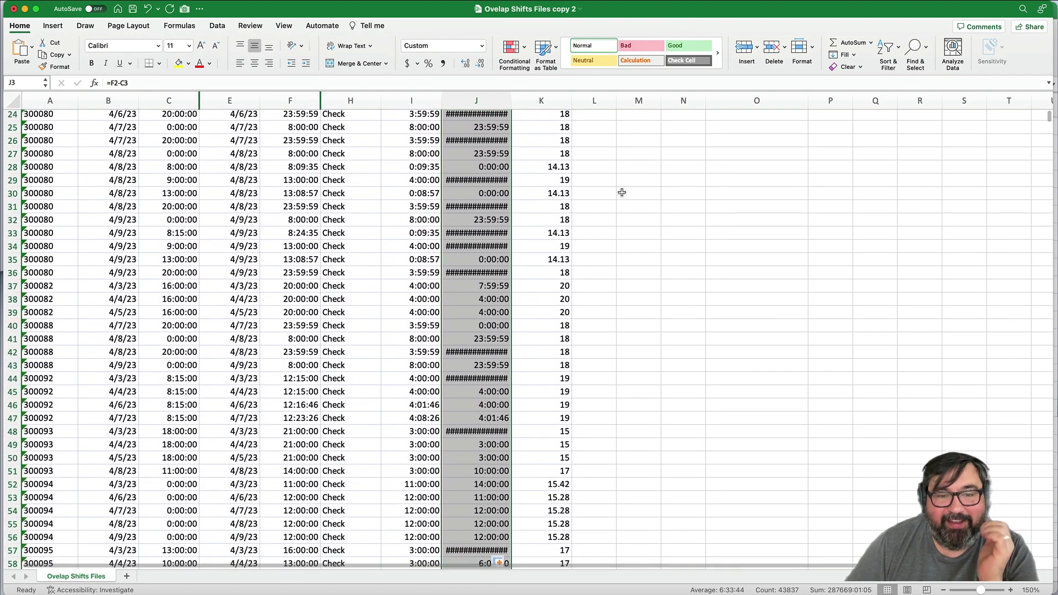
scroll(621, 193, down, 9)
scroll(621, 192, down, 20)
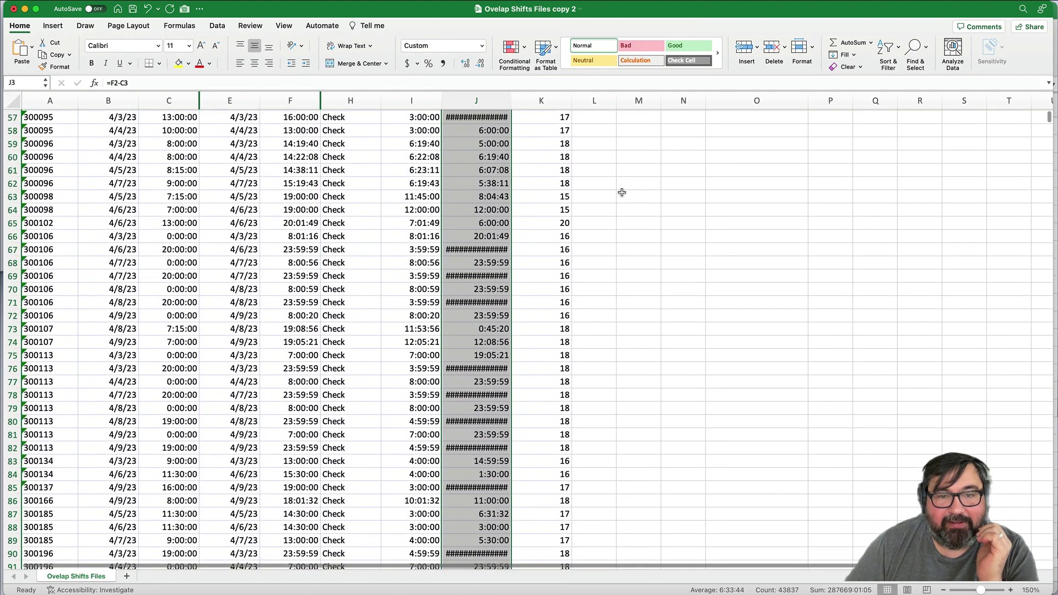
scroll(621, 192, down, 9)
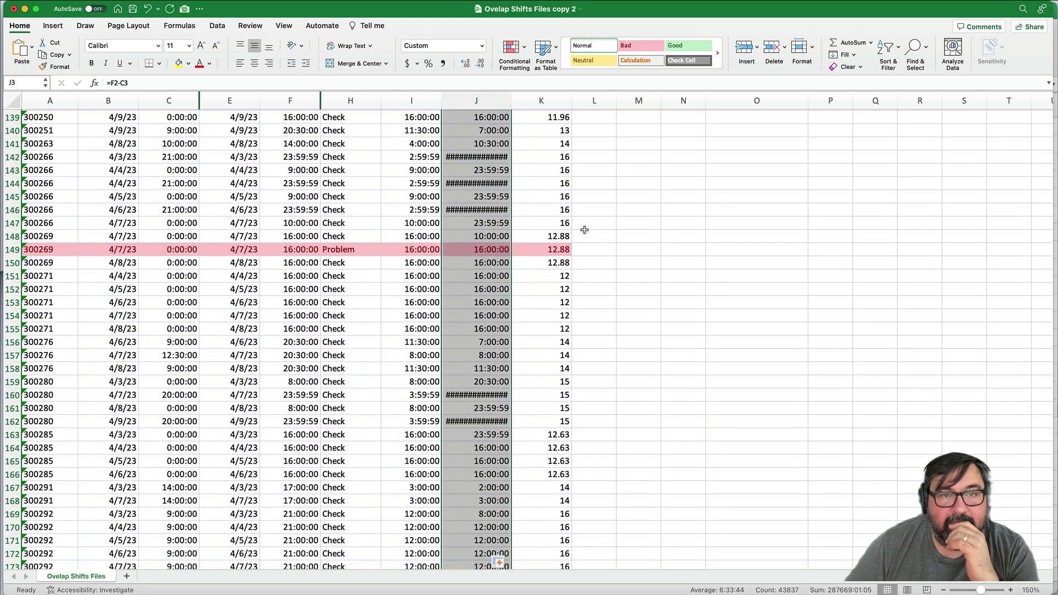
scroll(418, 99, up, 1)
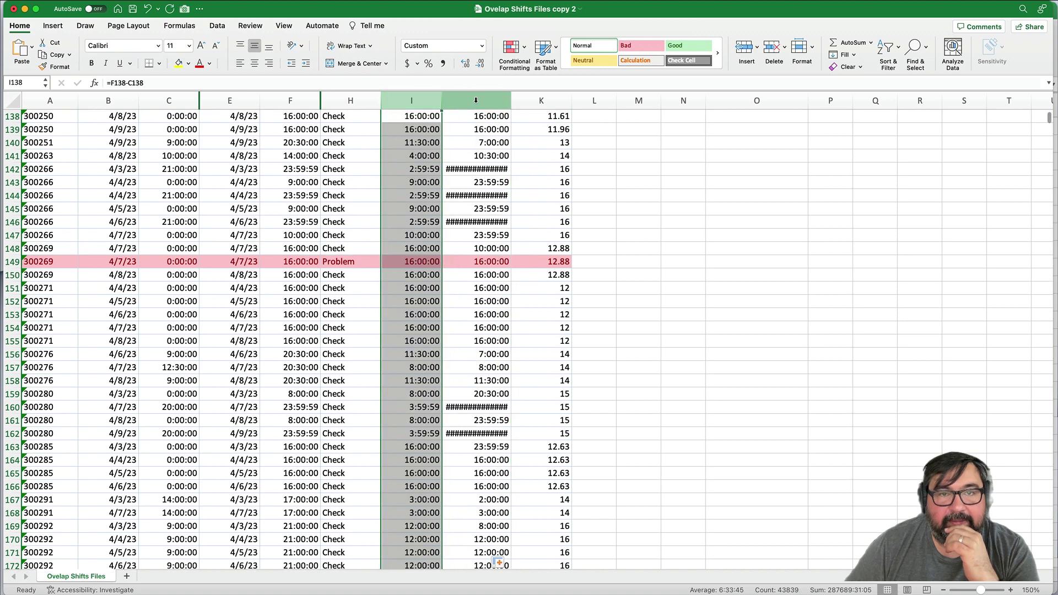
click(476, 100)
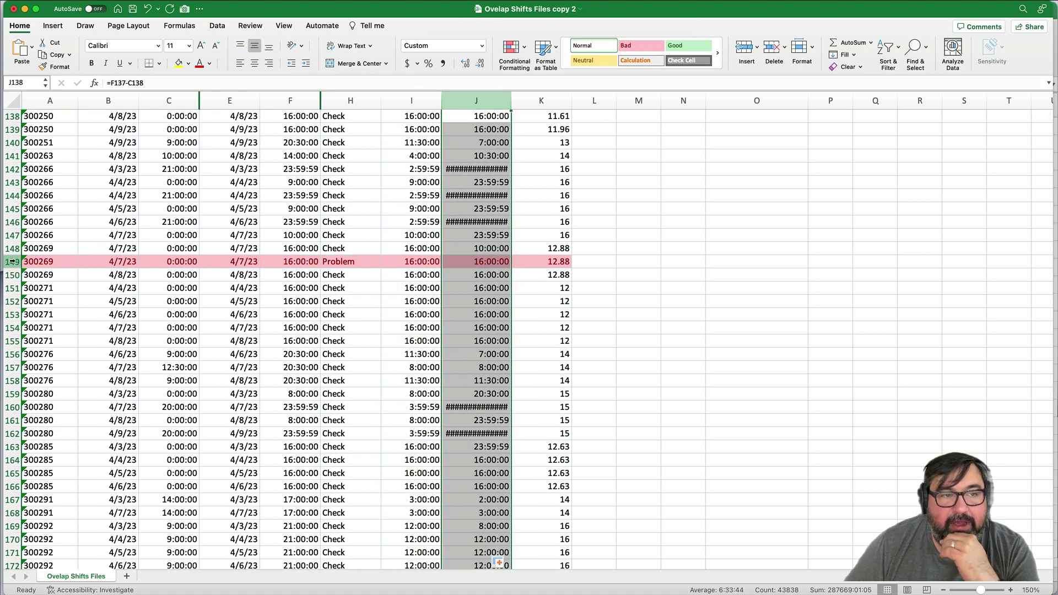
drag(12, 248, 12, 261)
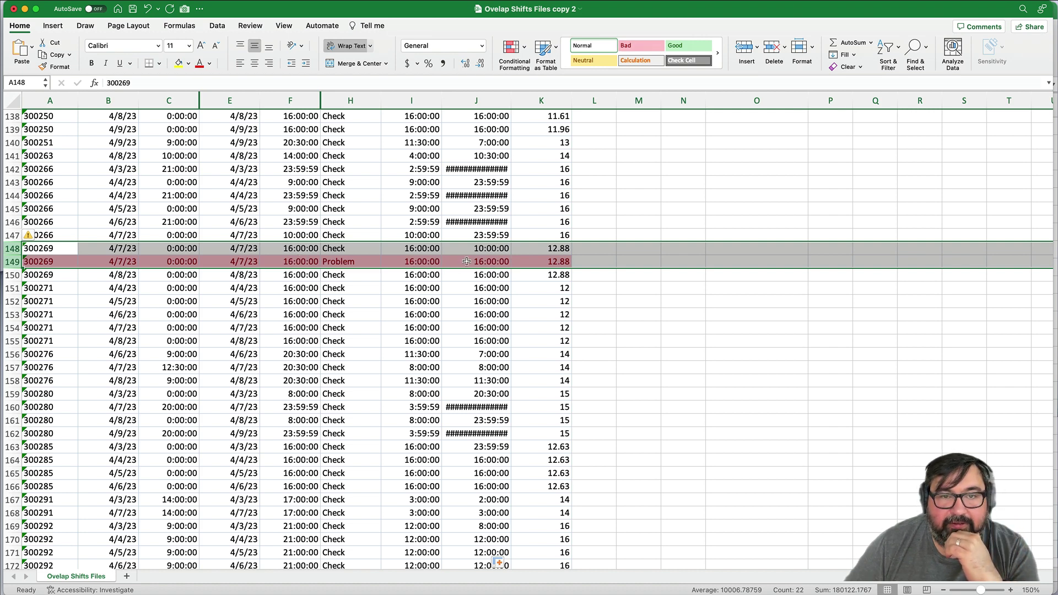
- Examine the flagged shift in row 214 against the preceding shift in row 213
scroll(461, 269, down, 15)
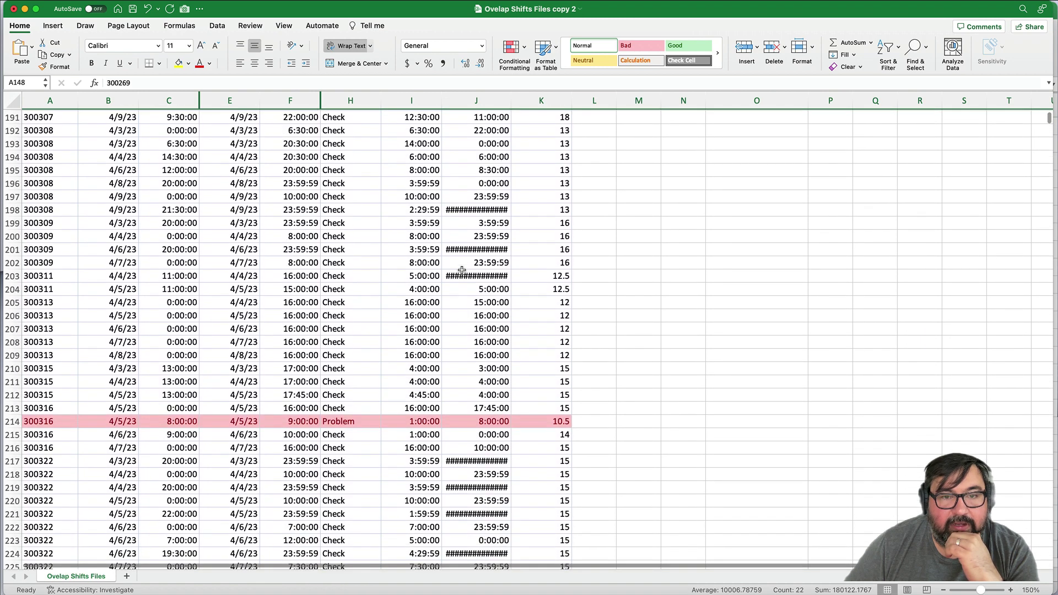
scroll(462, 269, down, 2)
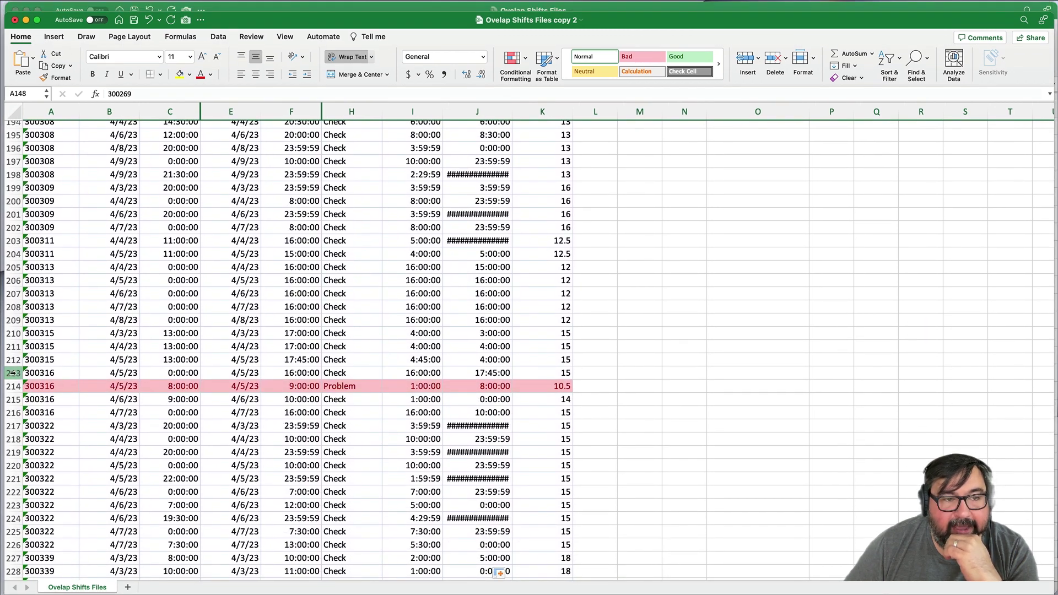
drag(12, 373, 12, 386)
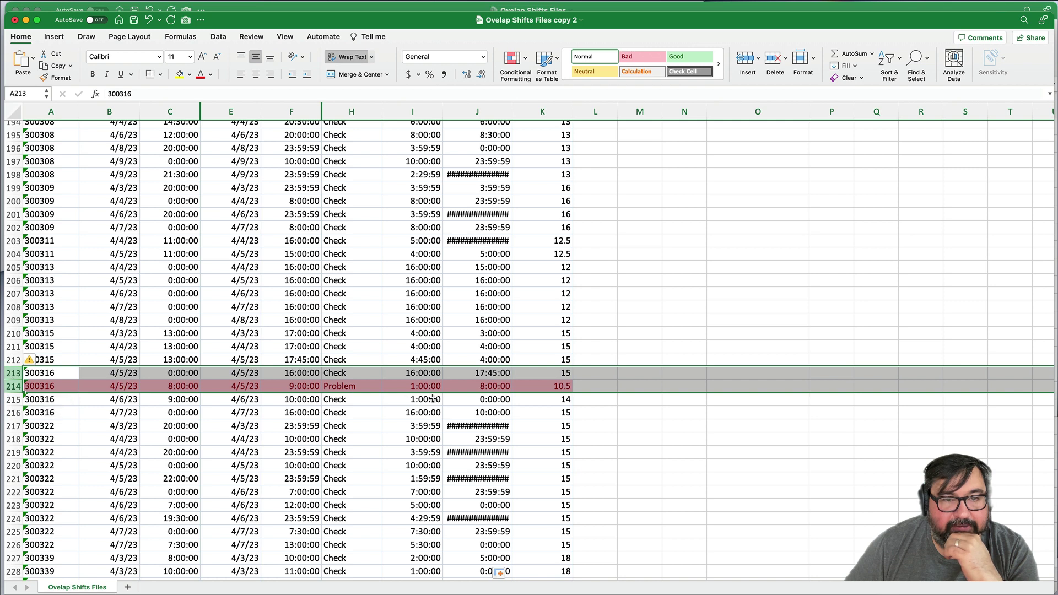
scroll(174, 387, up, 1)
scroll(173, 388, right, 1)
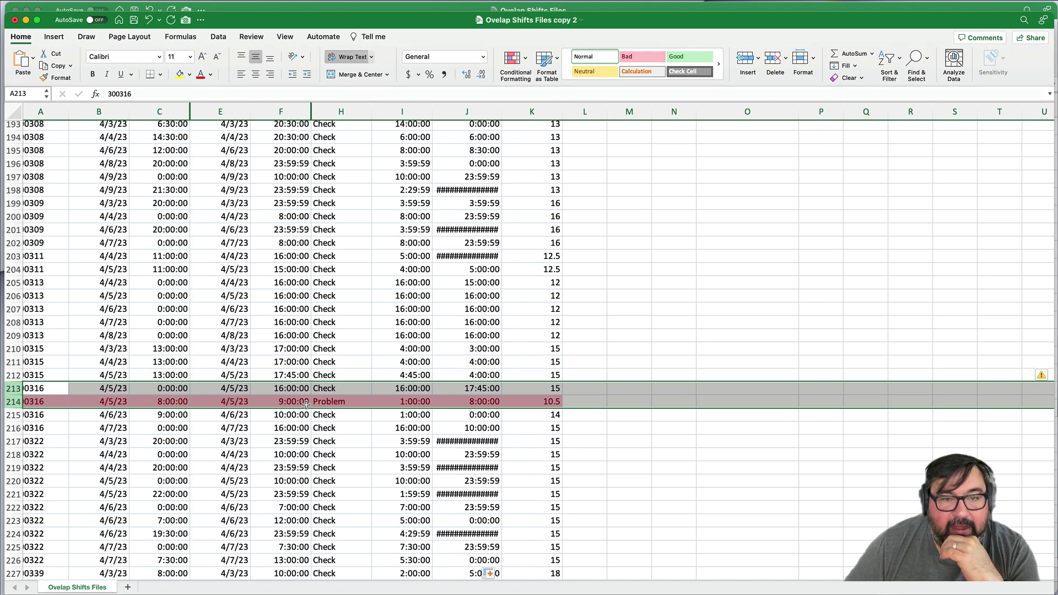
scroll(303, 406, down, 12)
scroll(307, 406, up, 13)
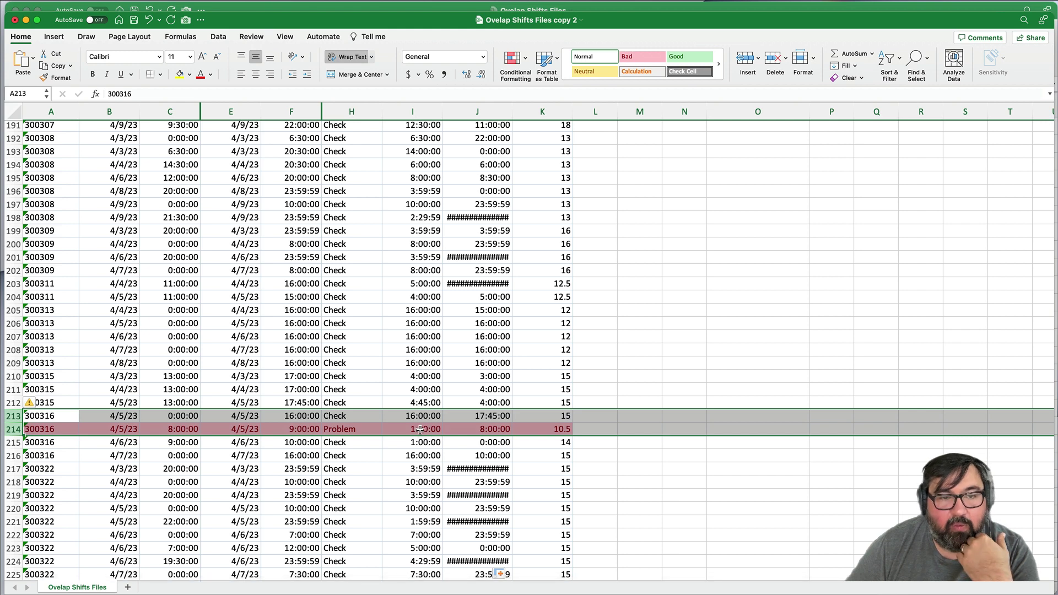
- Compare the in and out times of the flagged shift in row 239 with row 238
scroll(373, 400, down, 3)
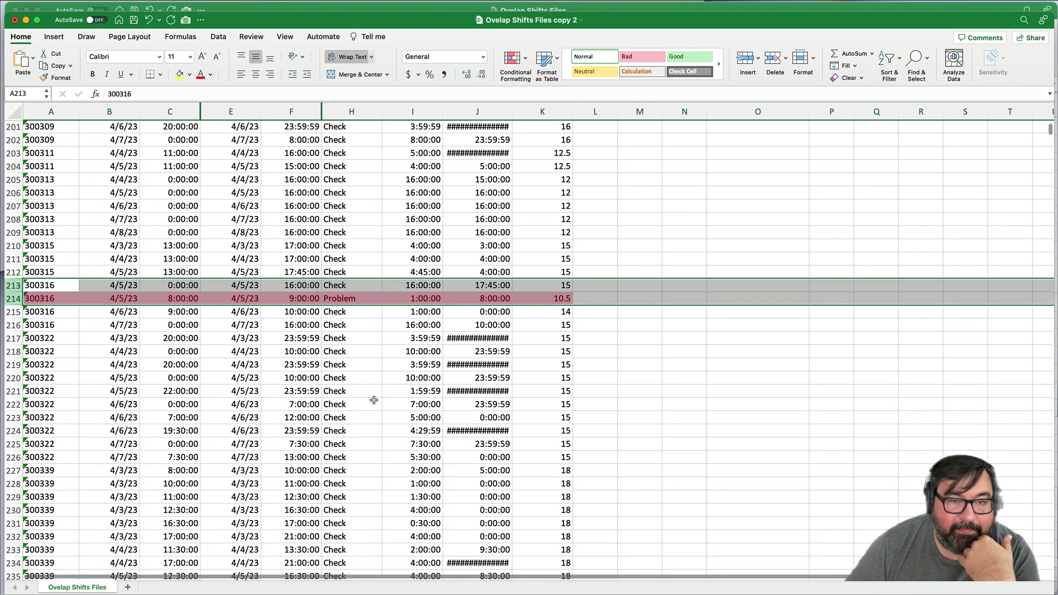
scroll(374, 400, down, 6)
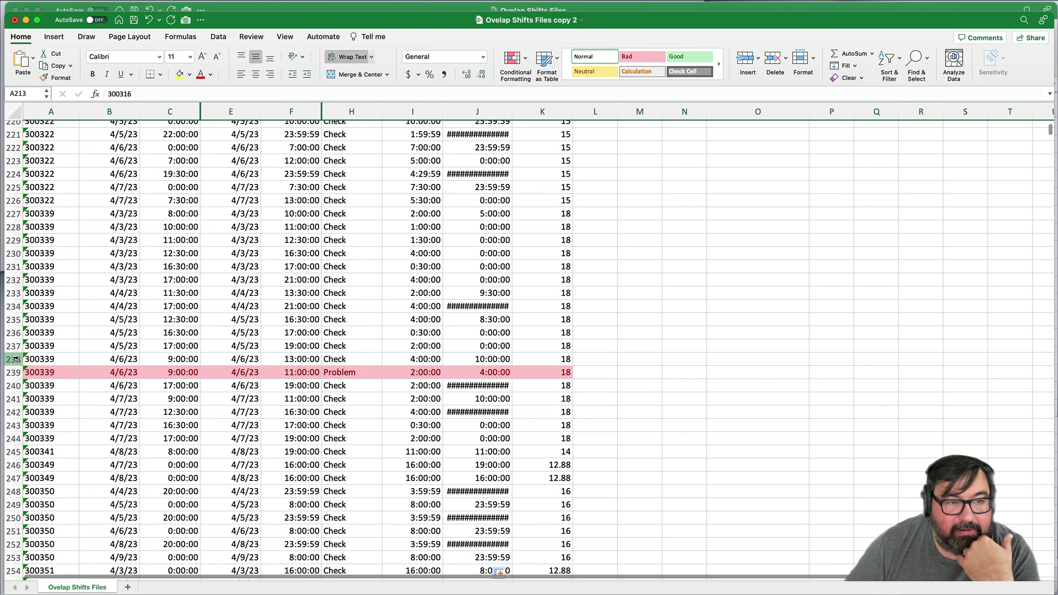
drag(14, 359, 14, 372)
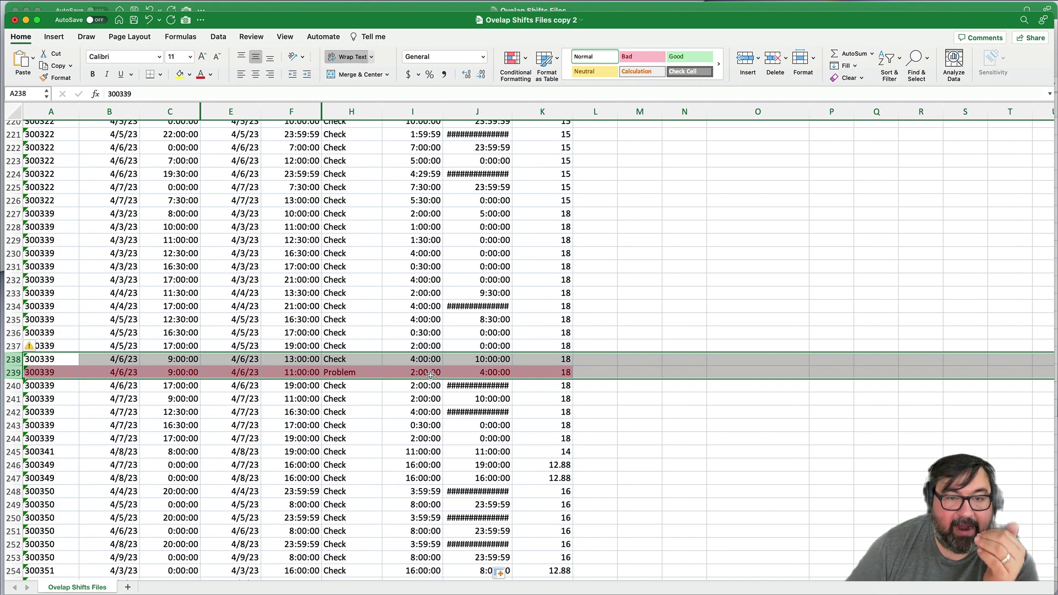
- Check the out time in F359 against the flagged shift in row 360 and compare I360 with J360
scroll(431, 375, down, 15)
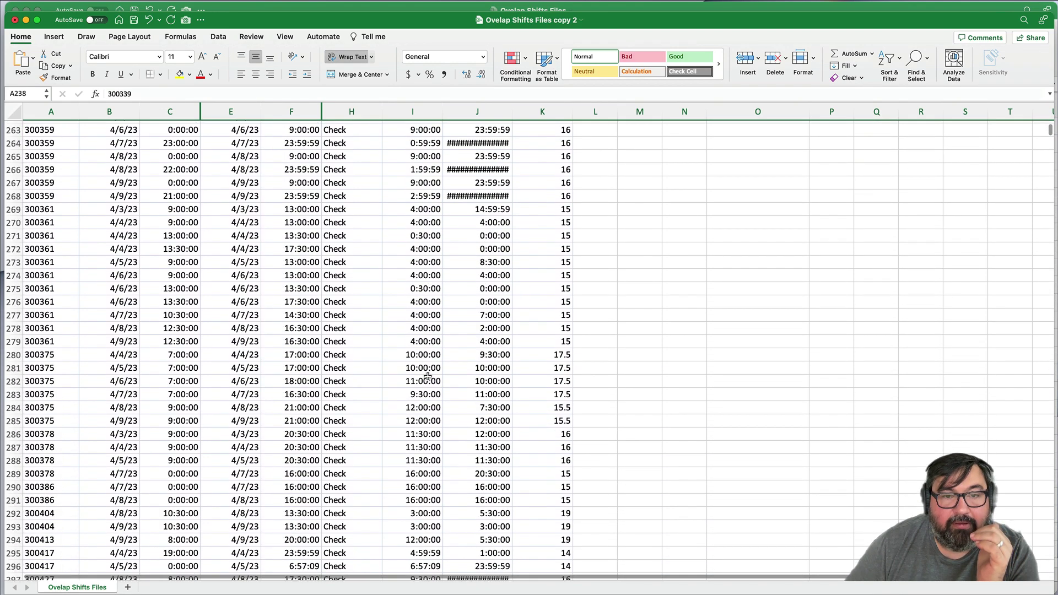
scroll(428, 377, down, 20)
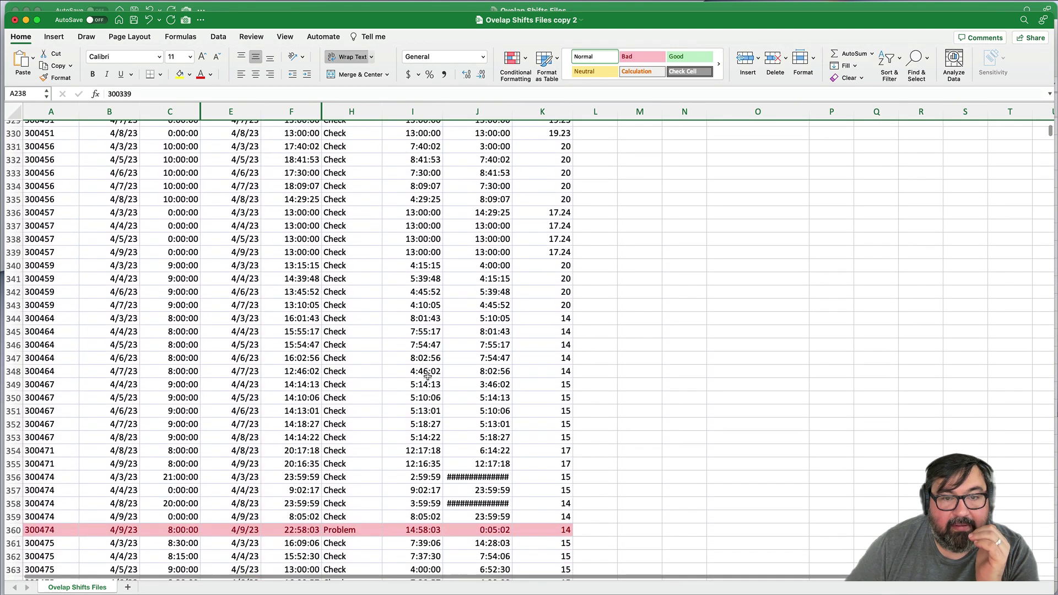
scroll(428, 376, down, 5)
drag(11, 324, 10, 337)
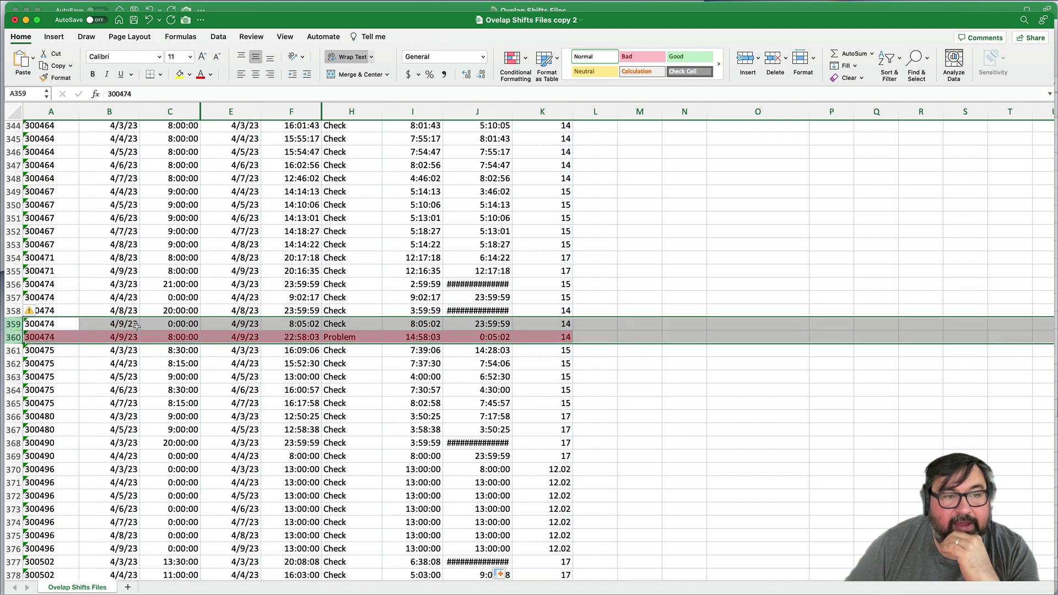
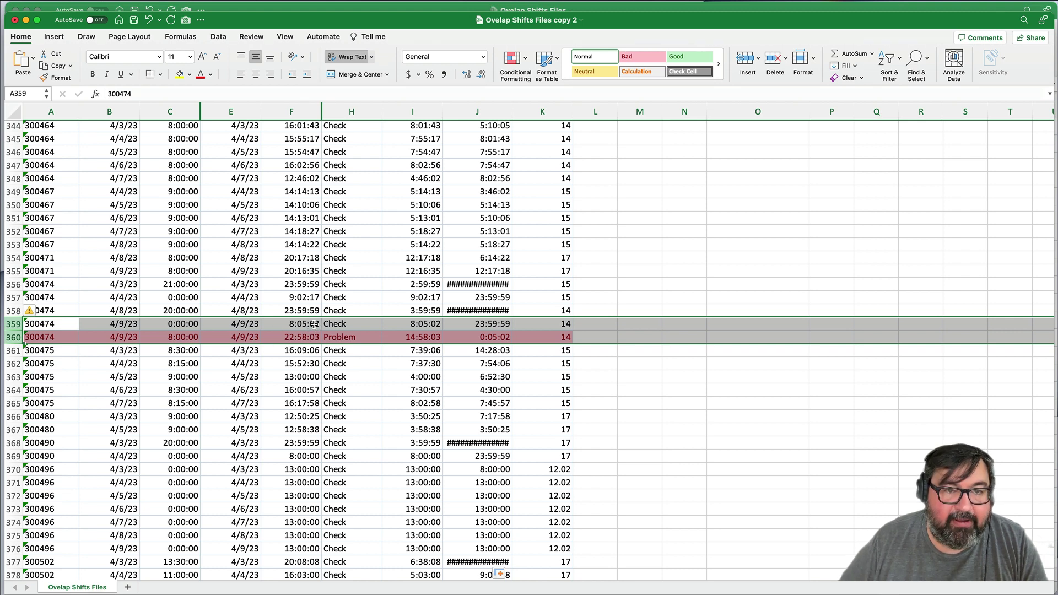
click(308, 324)
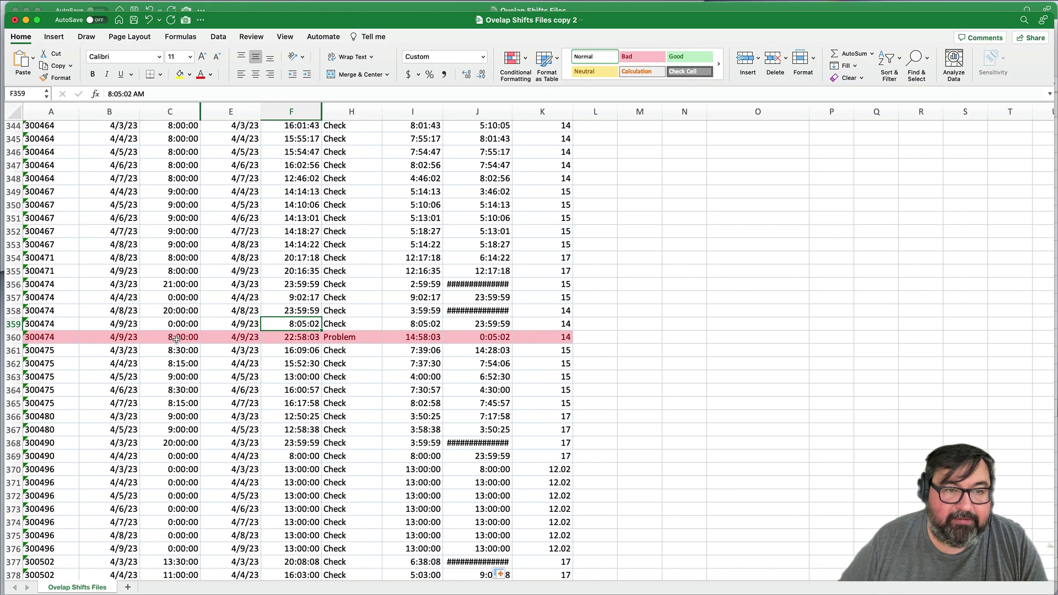
click(499, 338)
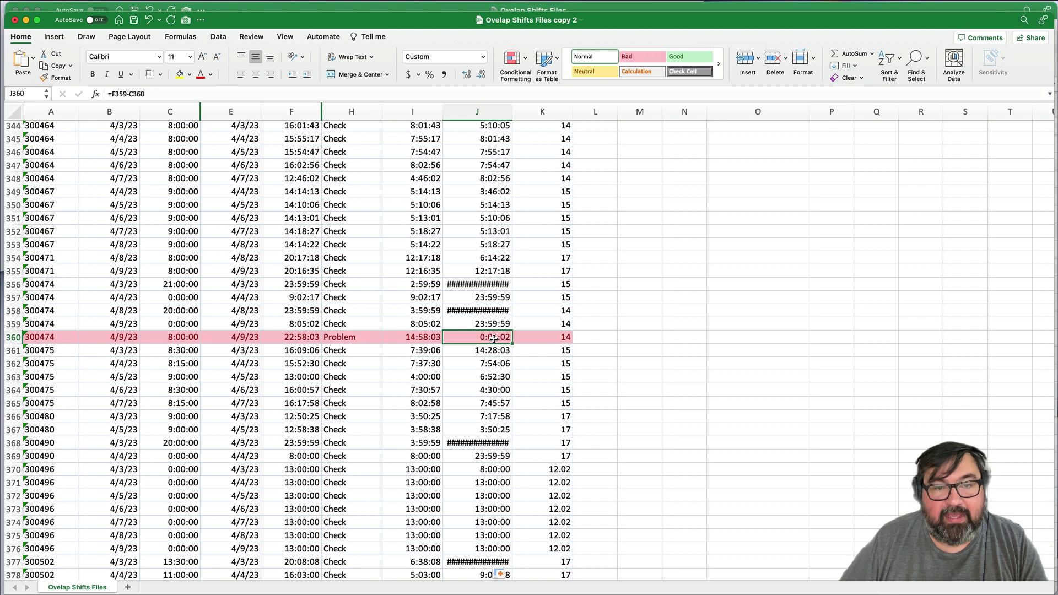
drag(414, 337, 474, 339)
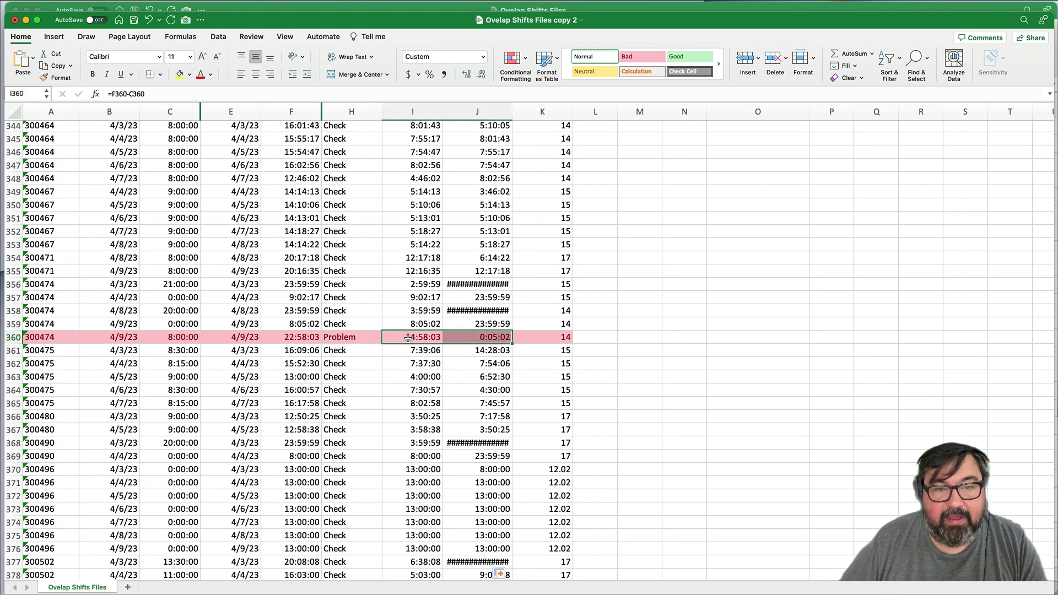
- Compare the flagged shifts in rows 406, 409 and 414 with the shifts directly above them
scroll(489, 380, down, 10)
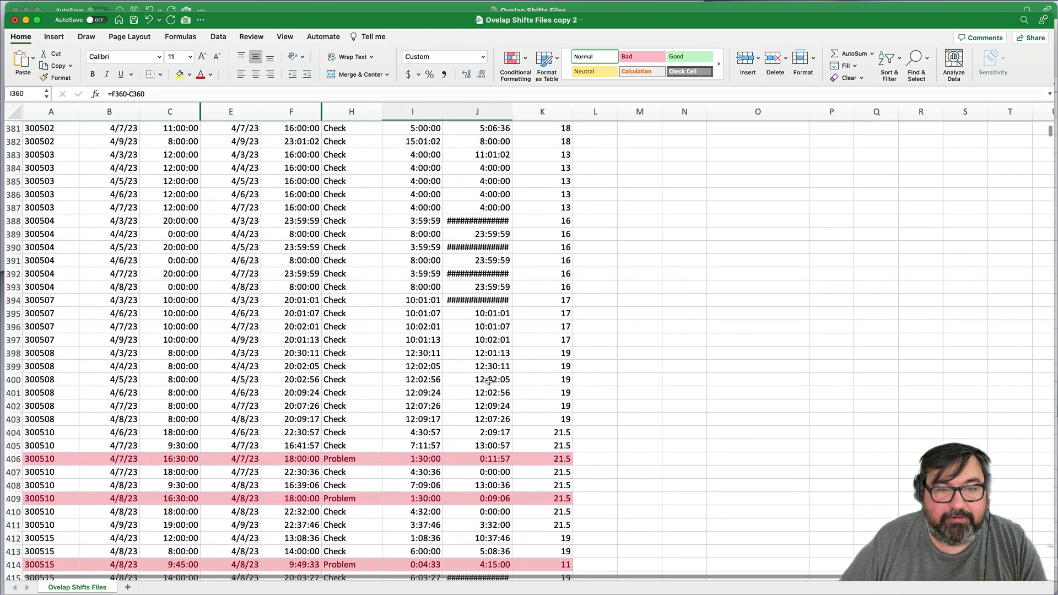
scroll(489, 380, down, 3)
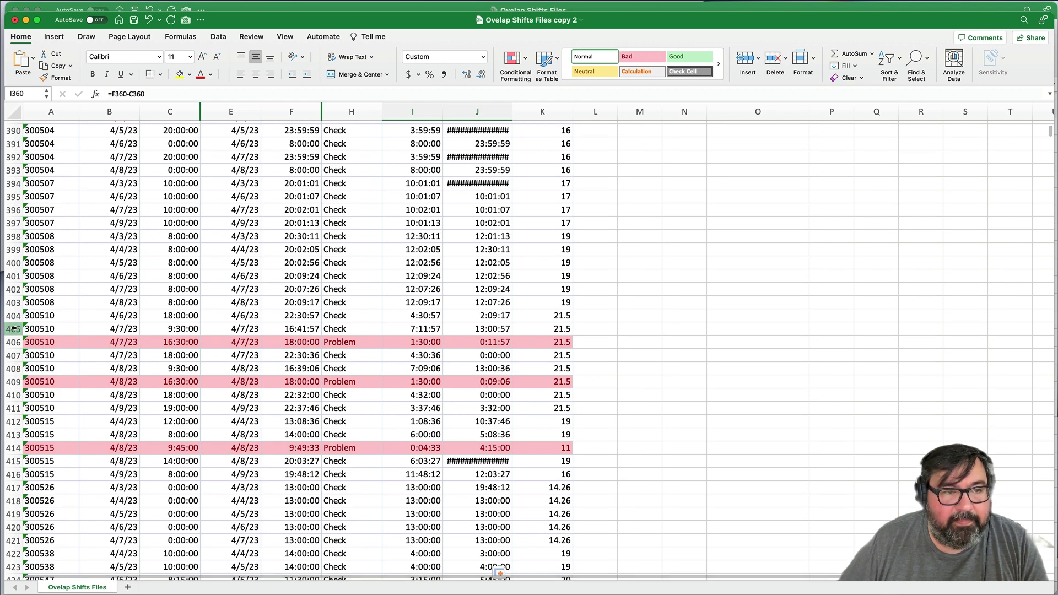
drag(13, 328, 13, 341)
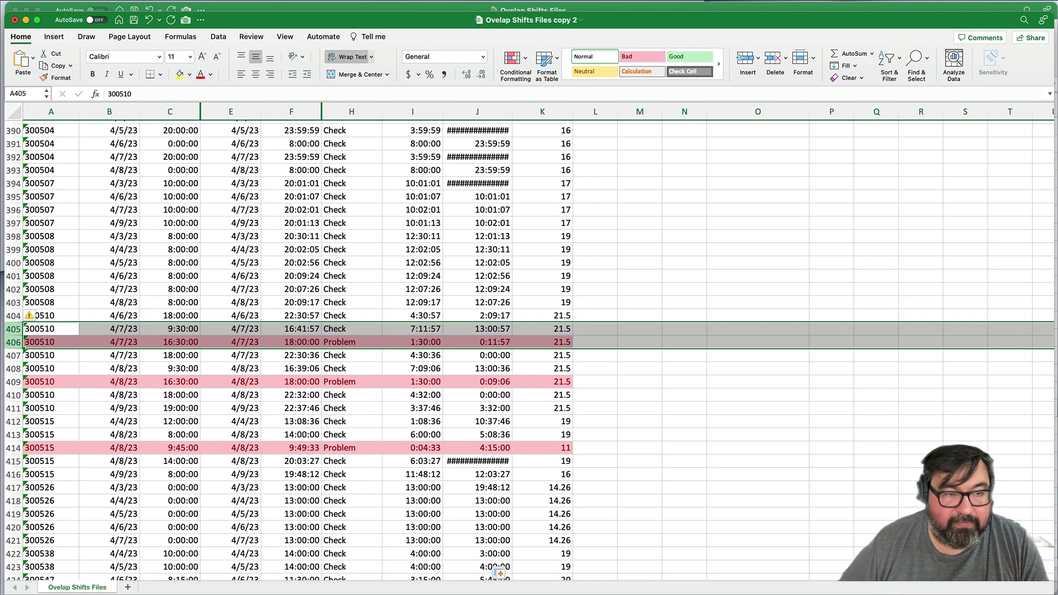
click(11, 368)
drag(11, 368, 11, 381)
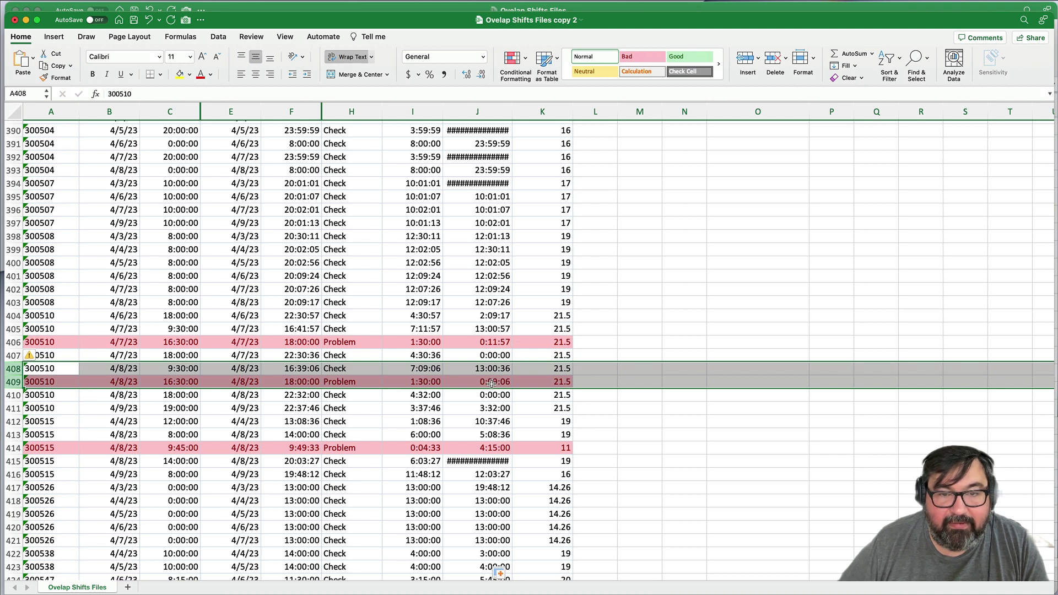
drag(13, 434, 12, 447)
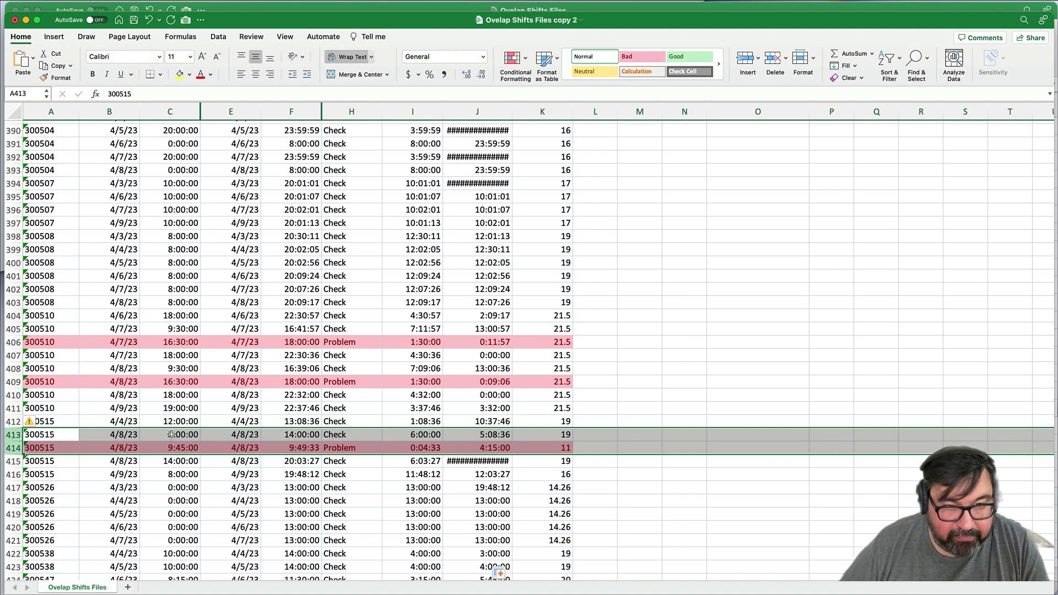
drag(171, 437, 297, 437)
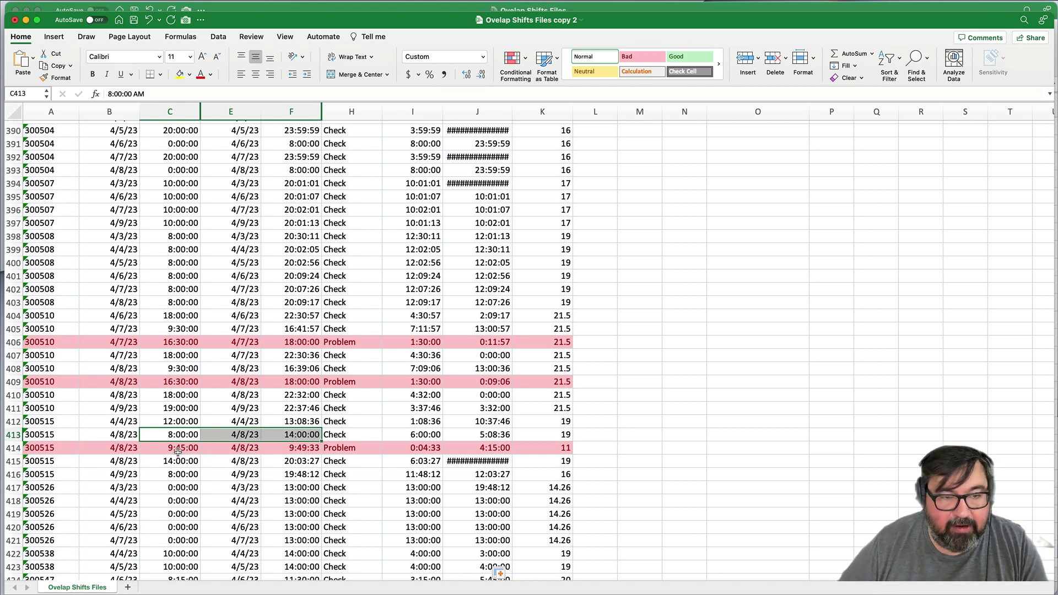
- Examine the in and out times of the flagged shift in row 414 and the time difference columns I and J
drag(179, 449, 301, 451)
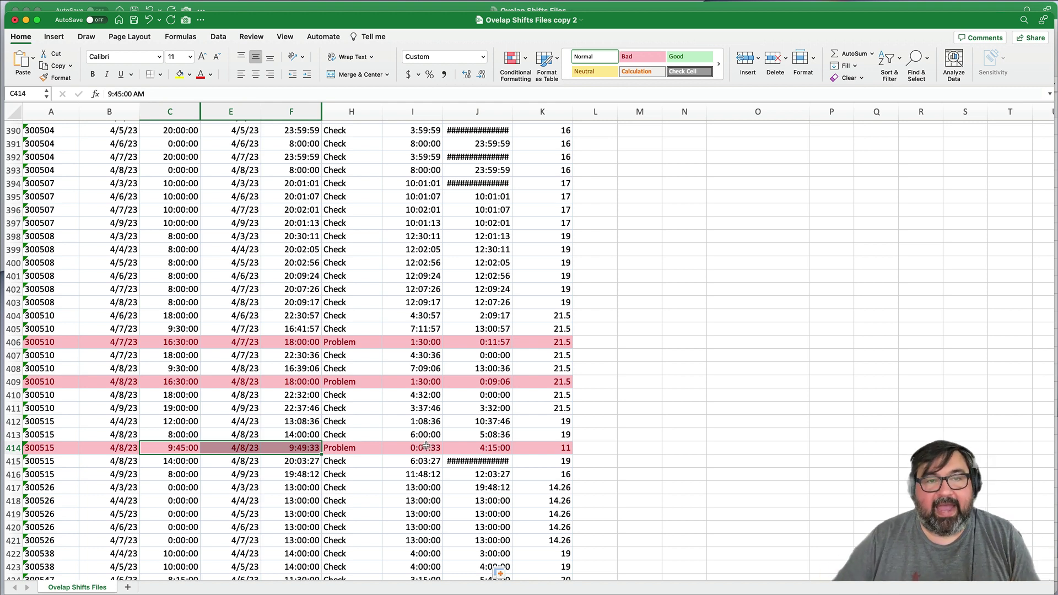
drag(411, 111, 477, 112)
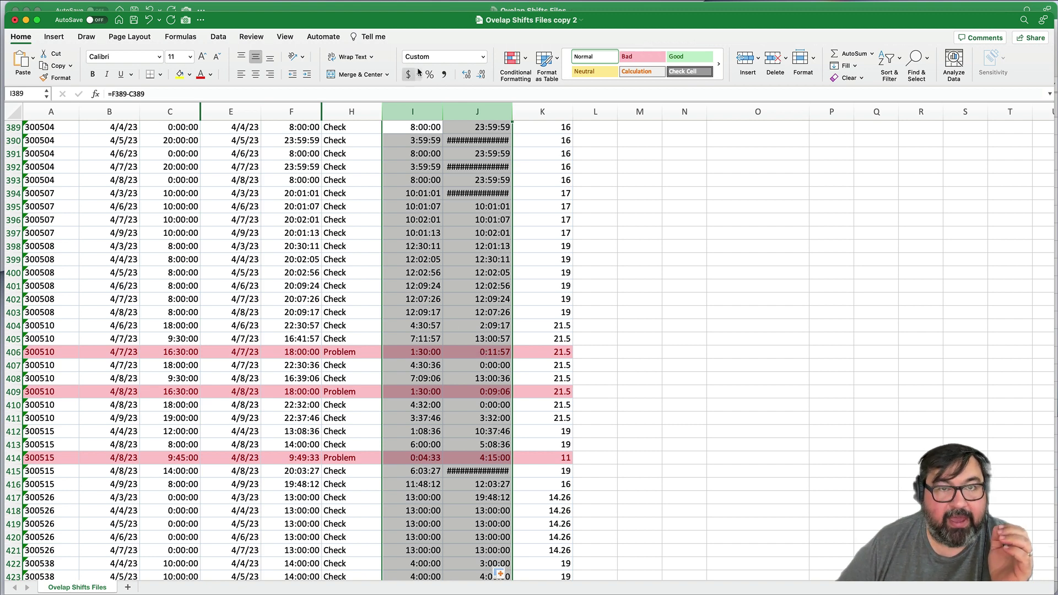
drag(441, 22, 439, 12)
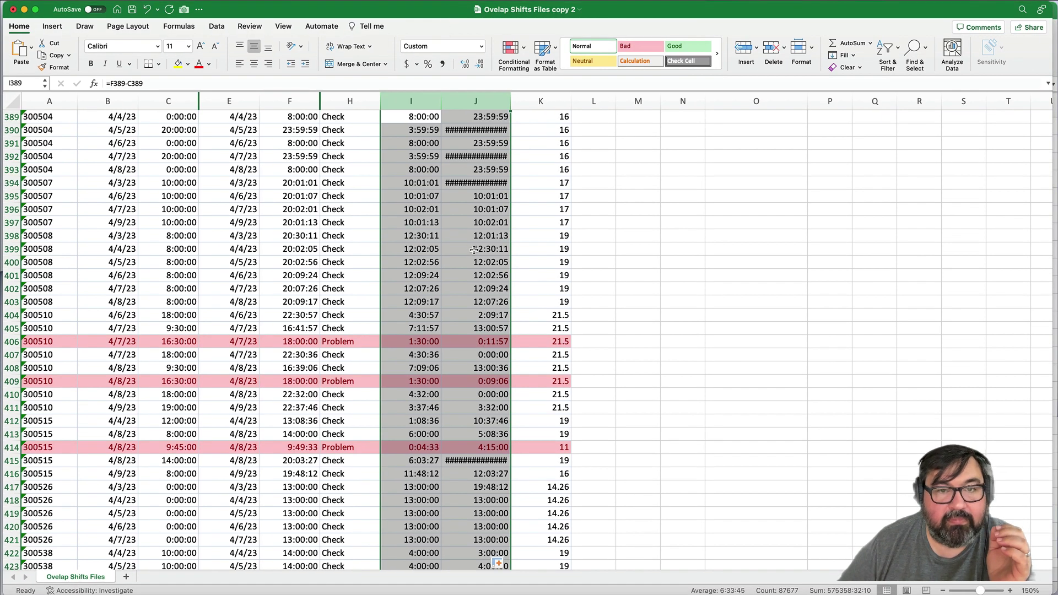
- Insert a new column K before the overide_rate column and give it the header over_time
click(552, 238)
key(super+Up)
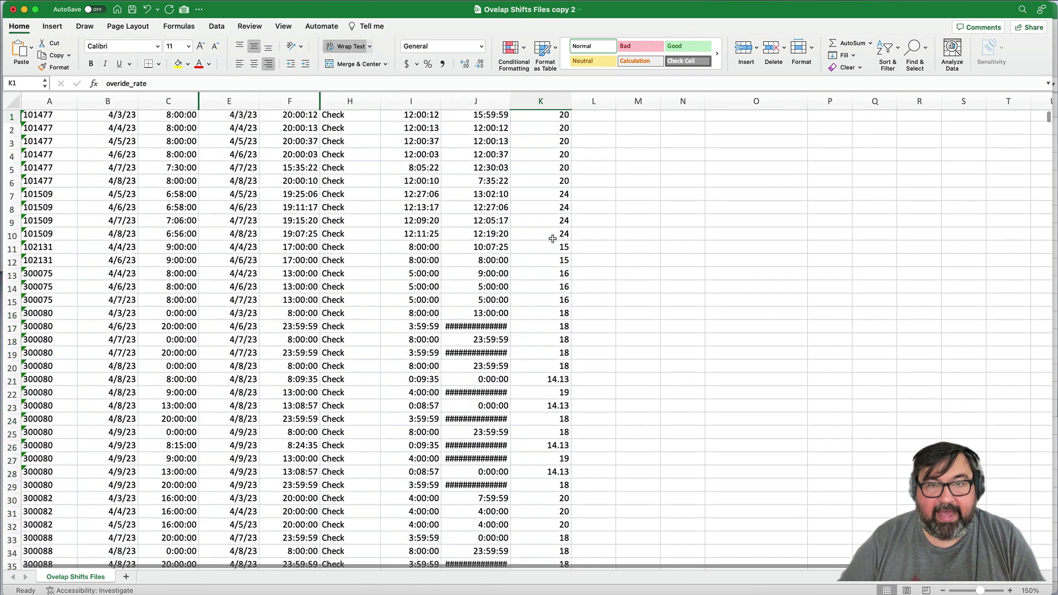
right_click(547, 95)
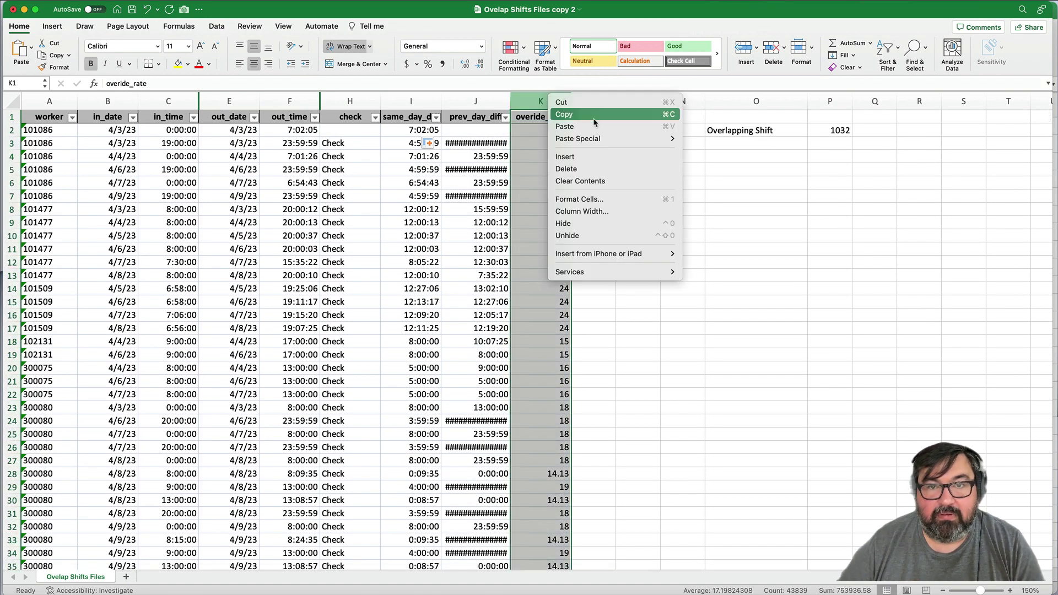
key(Escape)
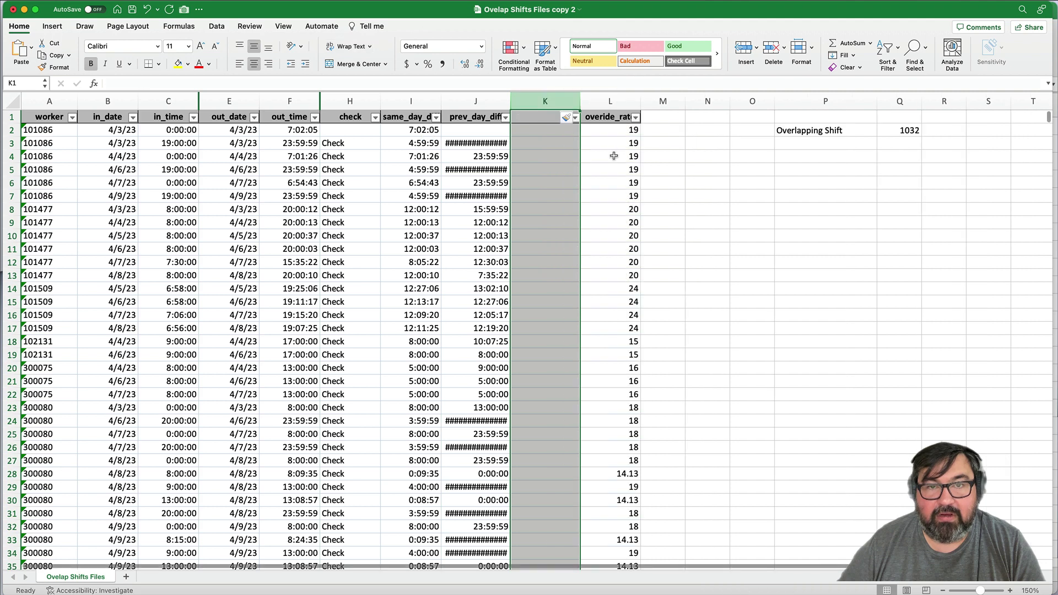
key(super+shift+equal)
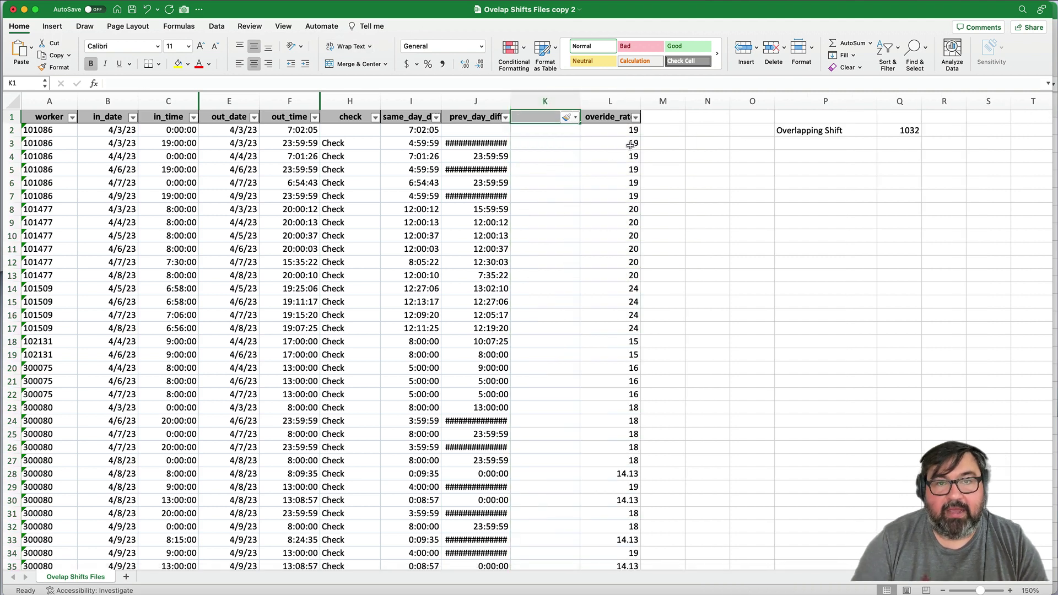
text(over_time)
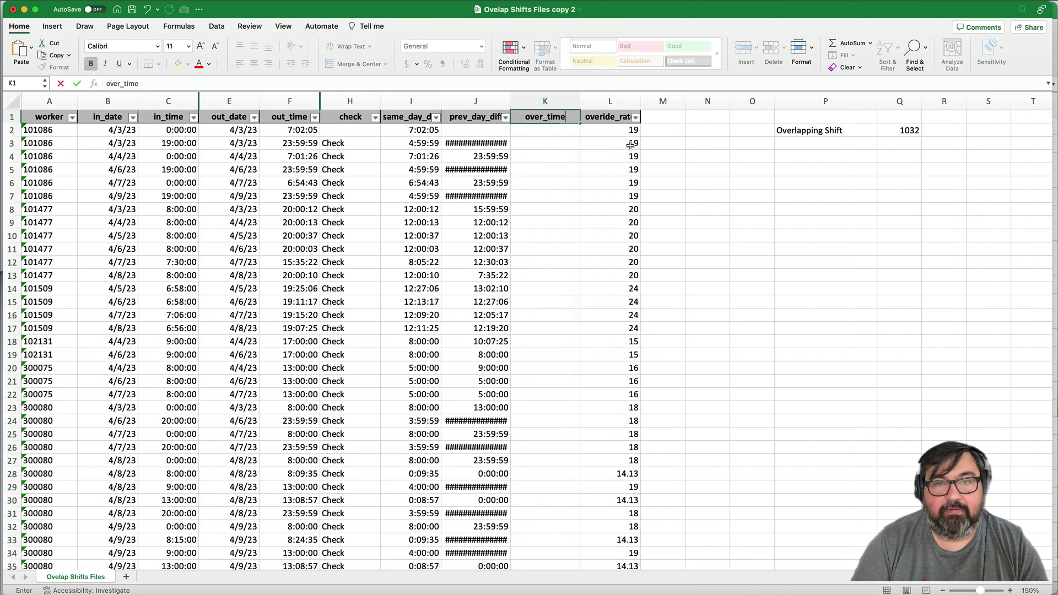
key(Return)
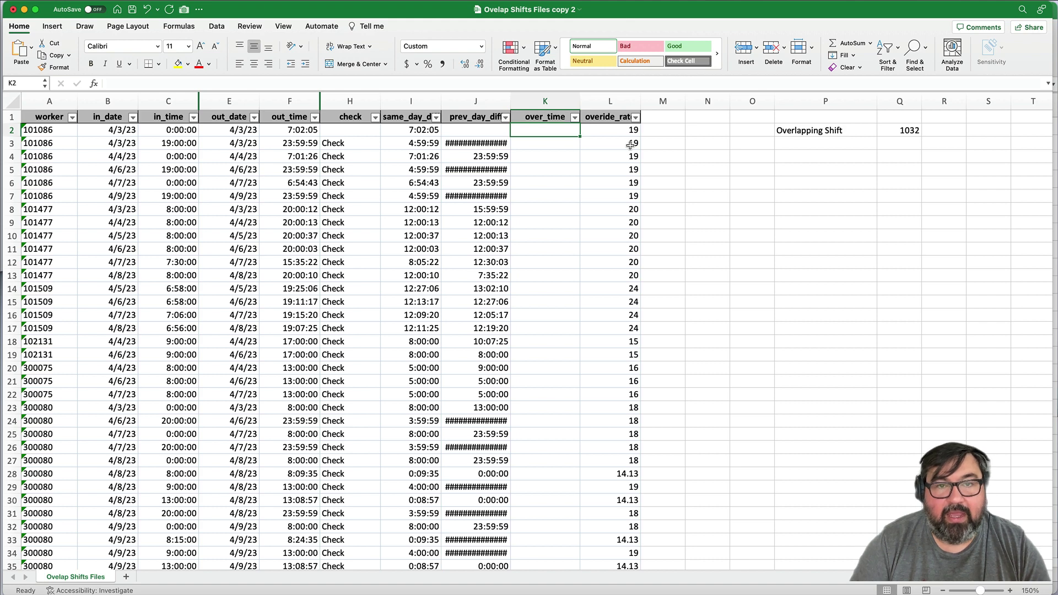
- Enter the formula =IF(I4<J4,I4,J4) in K4 to return the smaller of the two time differences
key(Down)
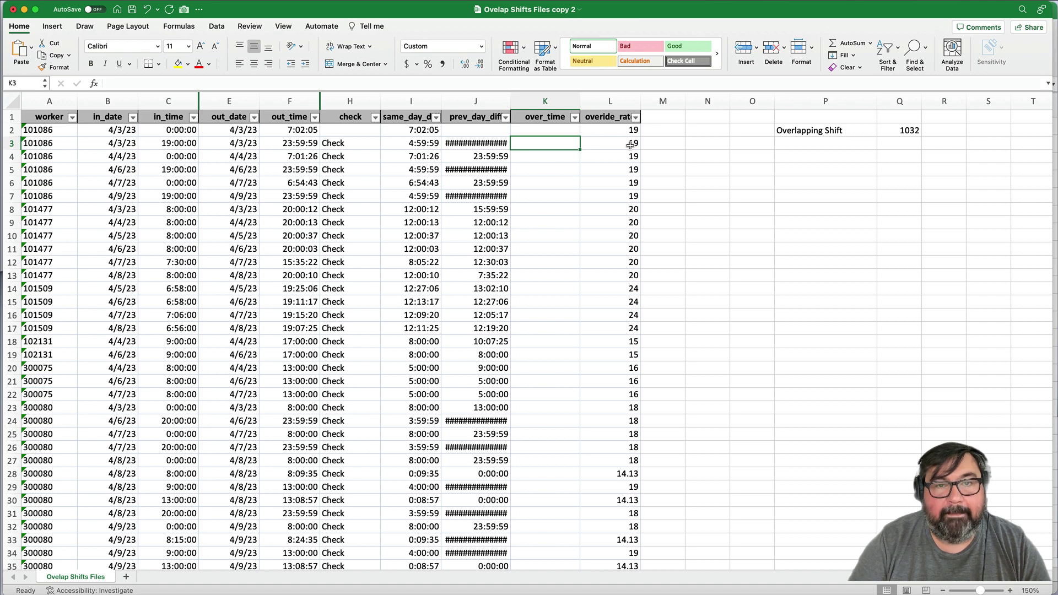
text(=)
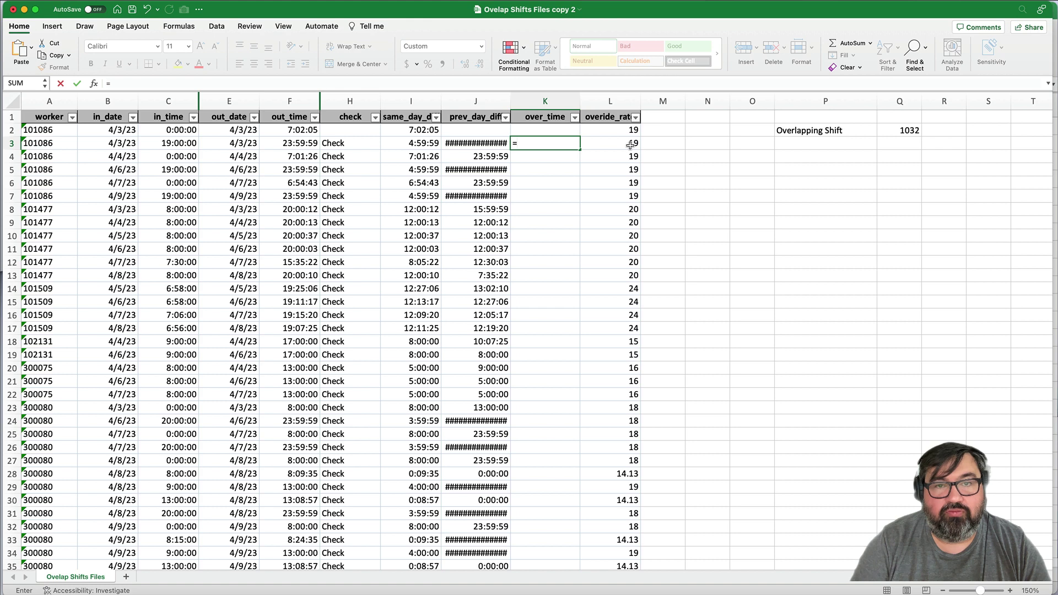
key(Escape)
key(Down)
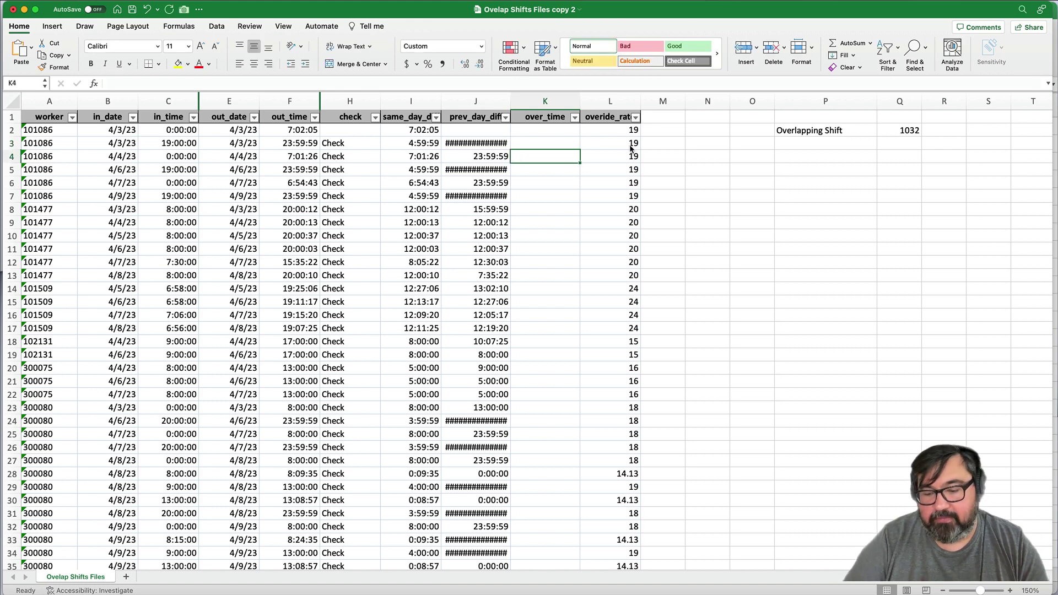
text(=IF()
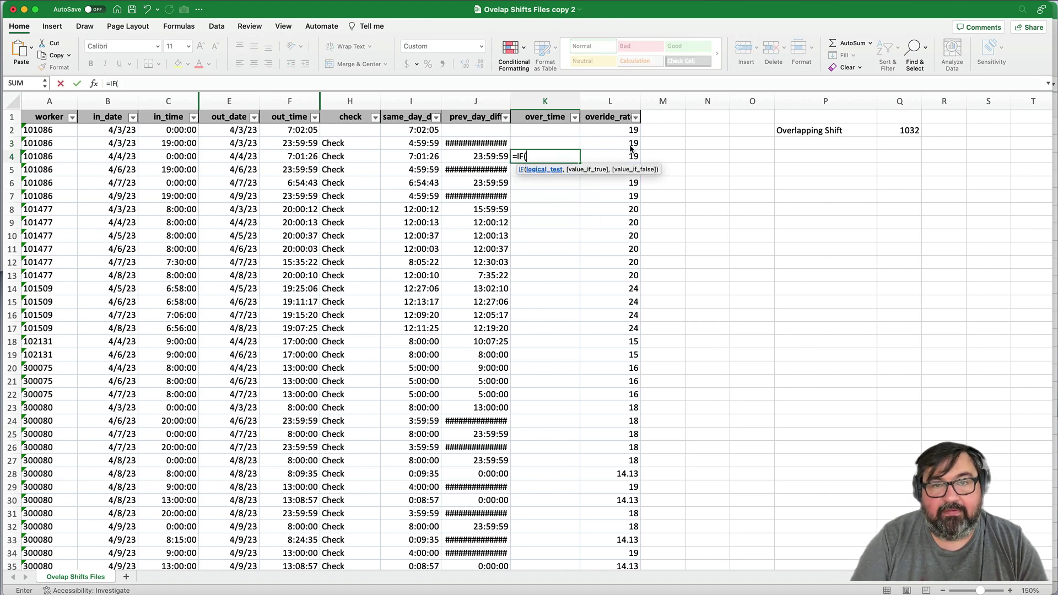
key(Left)
key(Left)
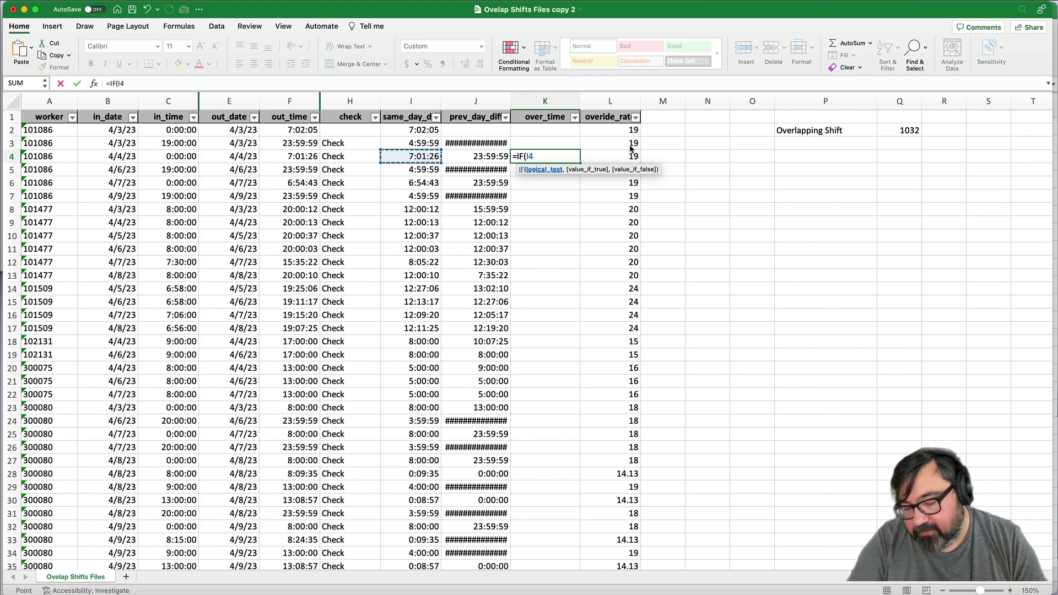
text(<)
key(Left)
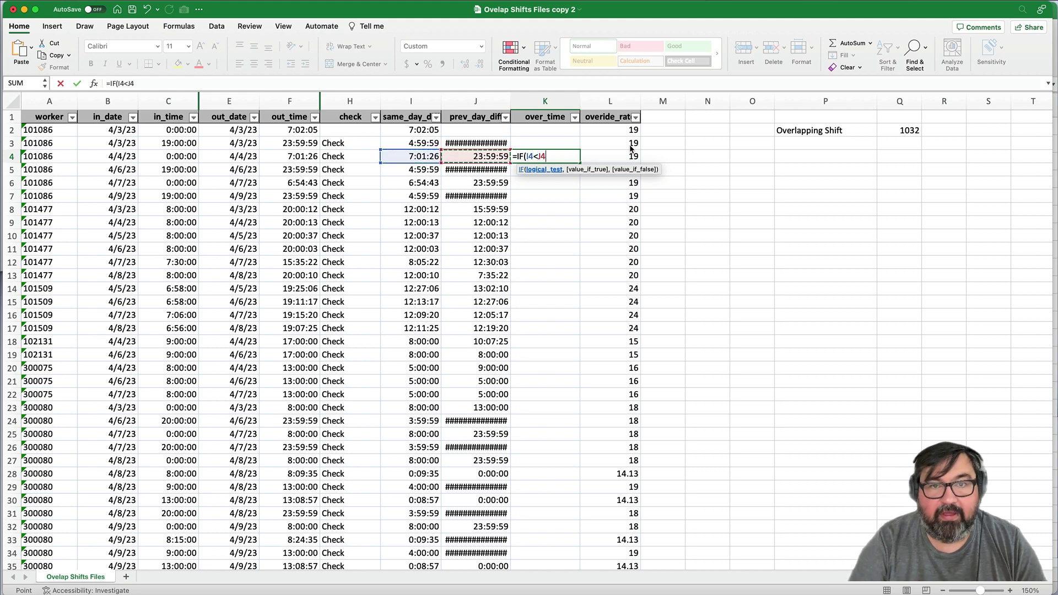
text(,)
key(Left)
key(Left)
text(,)
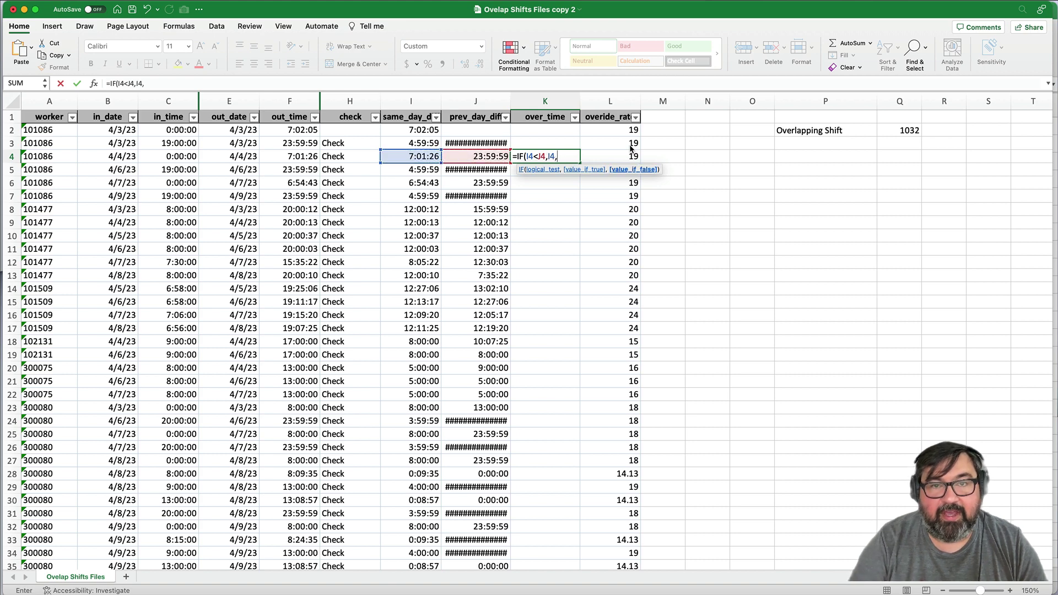
key(Left)
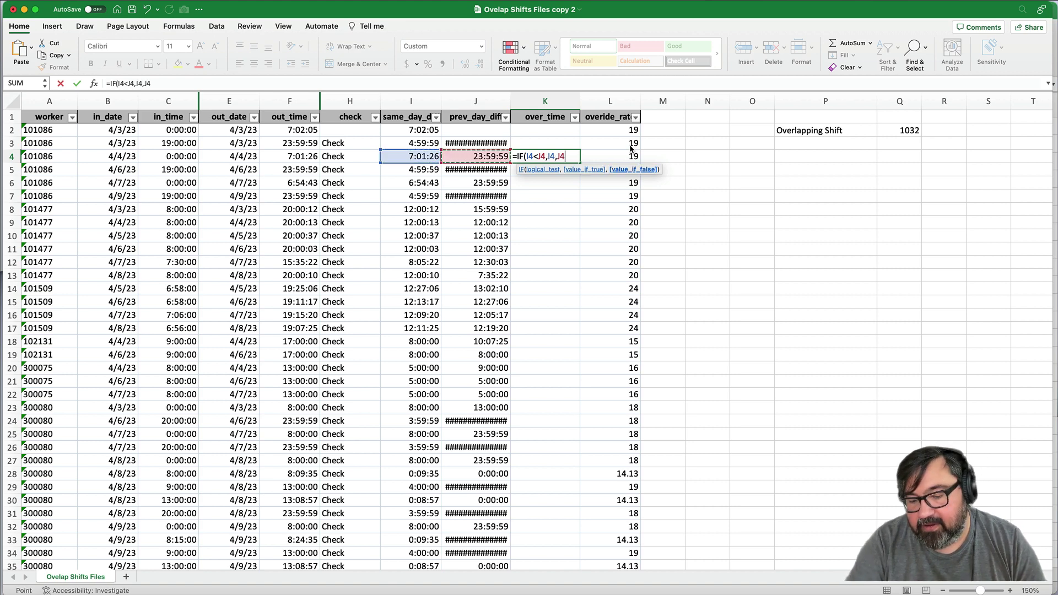
text())
key(Return)
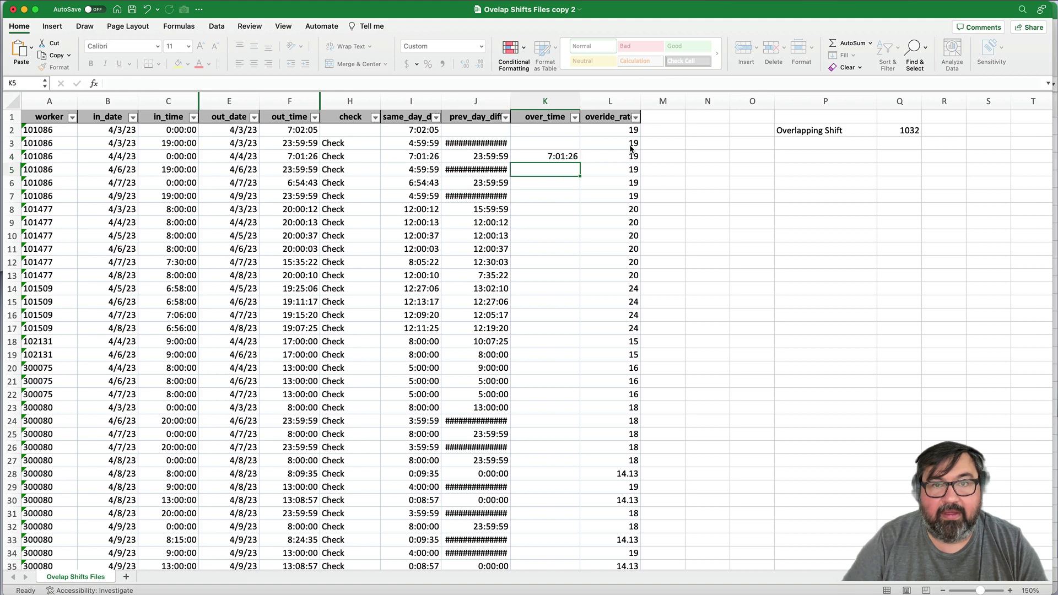
- Fill the K4 formula down the over_time column and check its result in flagged row 149
key(Up)
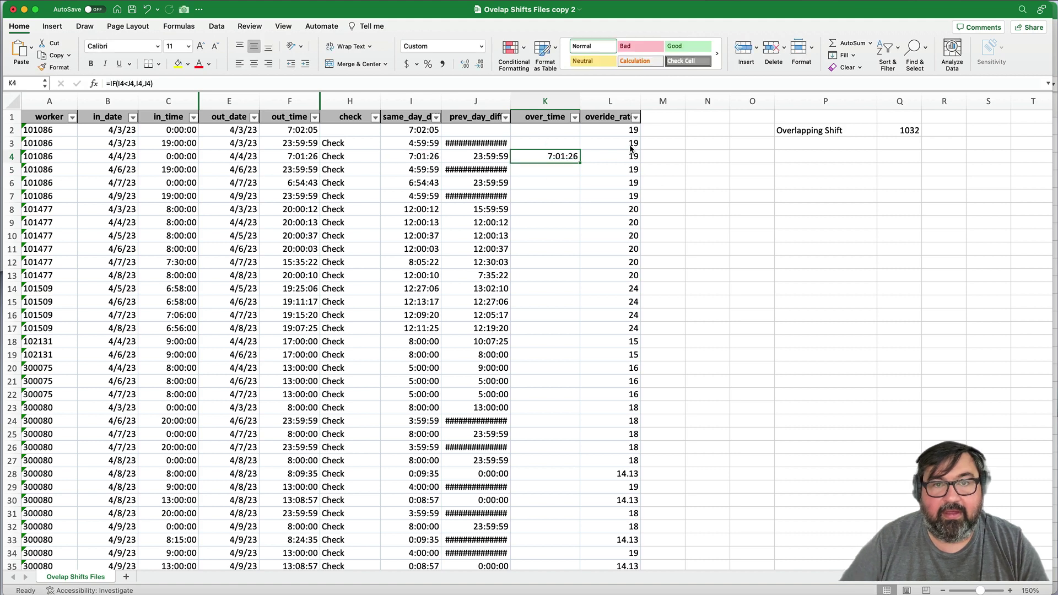
double_click(581, 163)
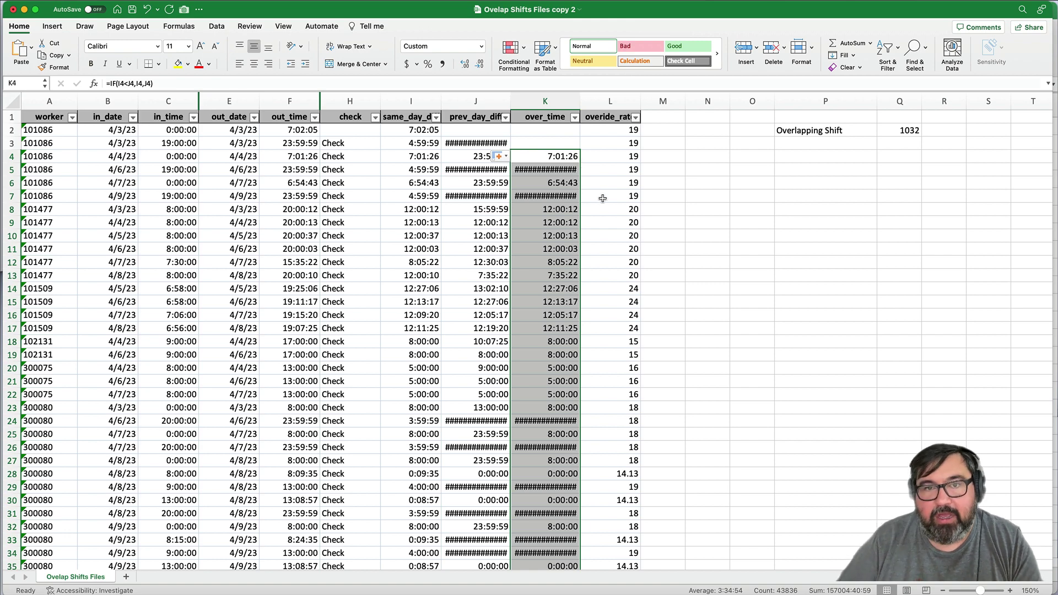
scroll(604, 205, down, 20)
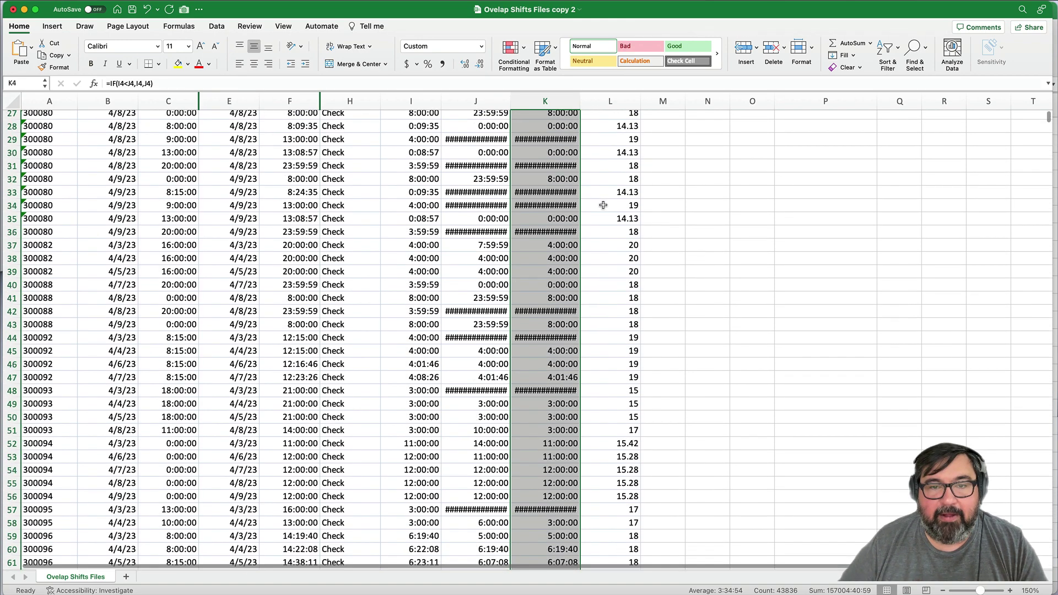
scroll(604, 205, down, 16)
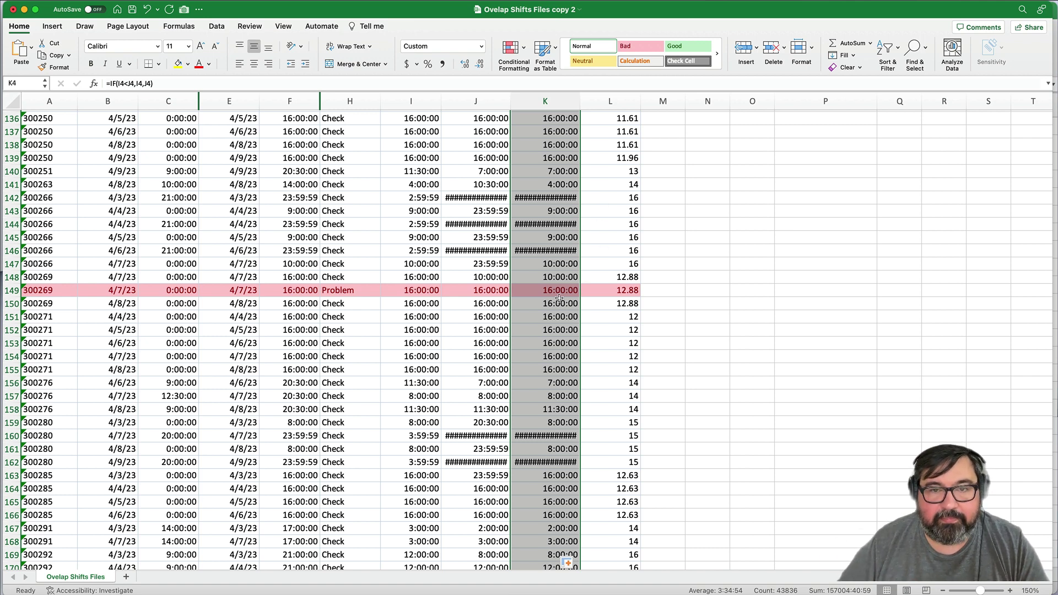
click(675, 269)
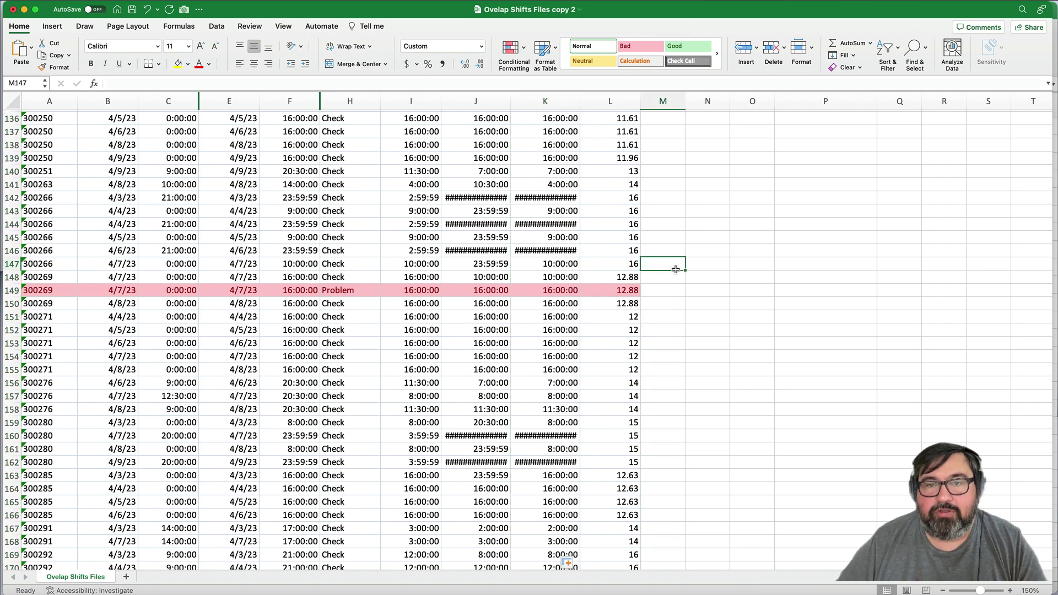
- Filter the check column to hide the Check rows, keeping Problem and blank rows
key(ctrl+Up)
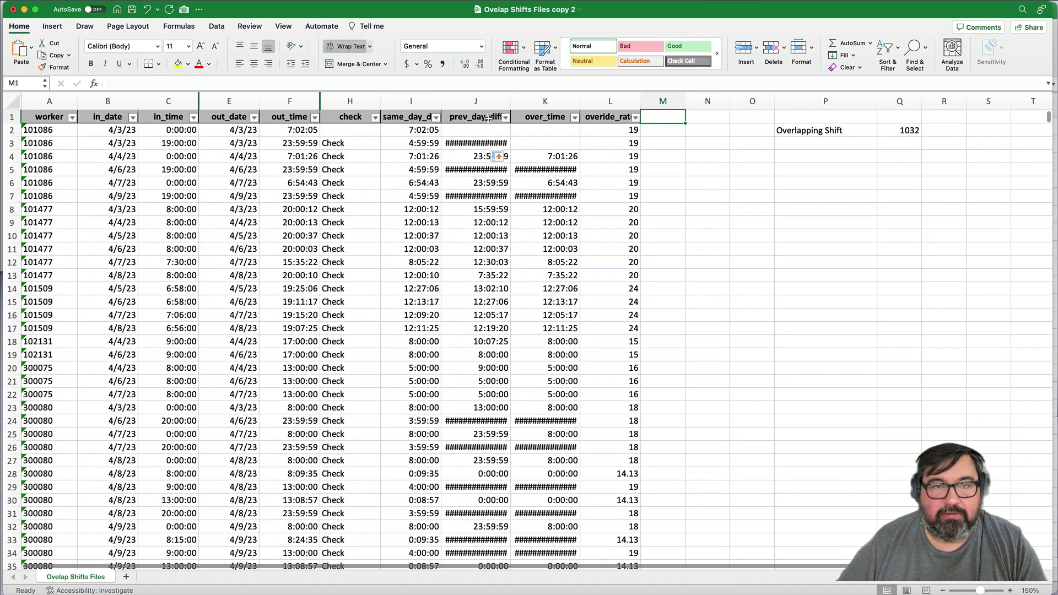
click(377, 117)
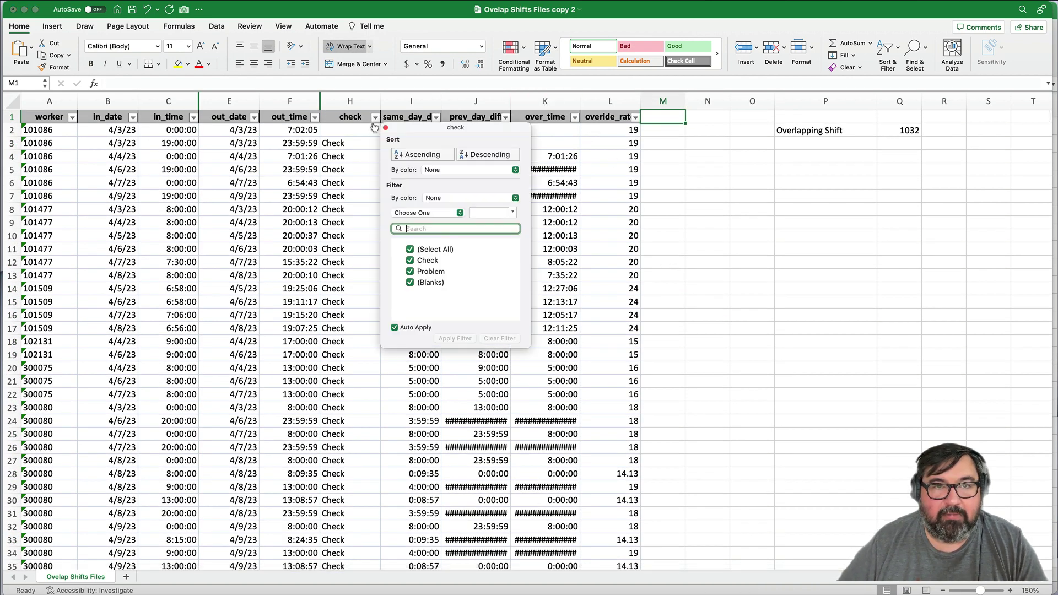
click(419, 261)
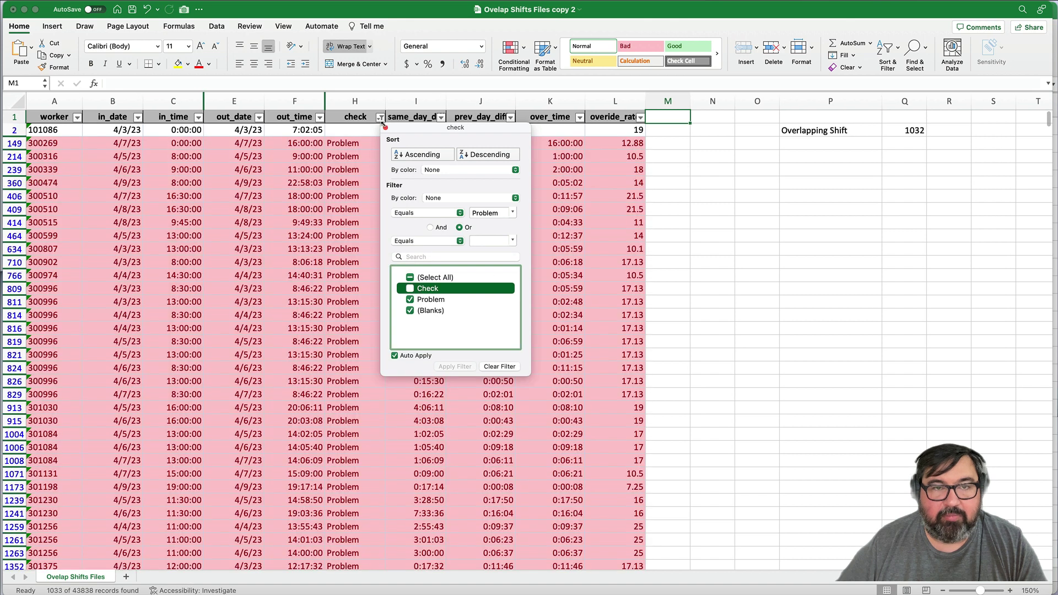
click(386, 128)
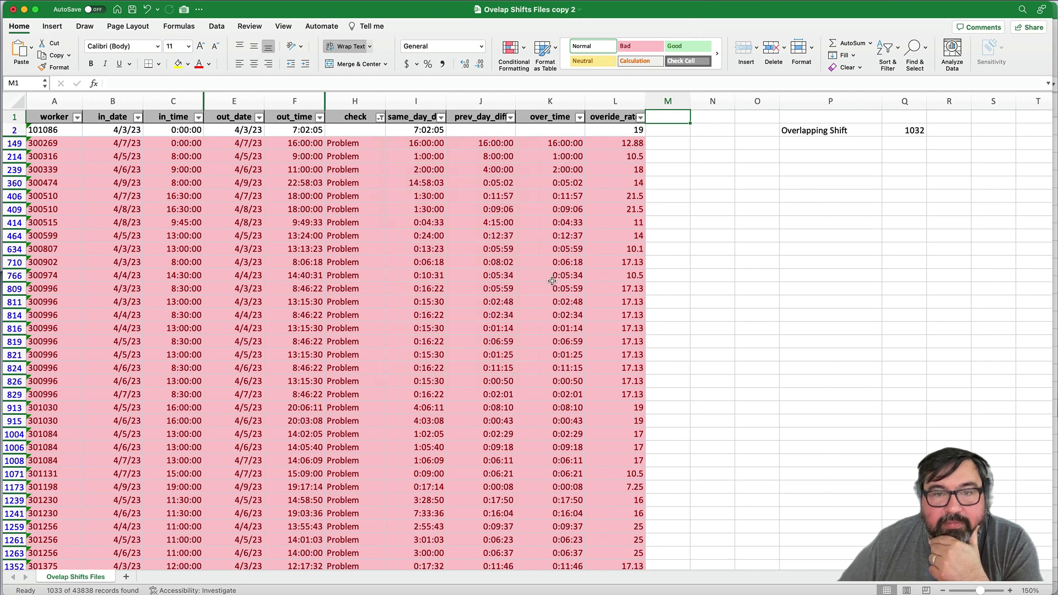
- Compare I766:K766, select flagged row 766, and clear the filter to show all shifts
drag(421, 276, 549, 276)
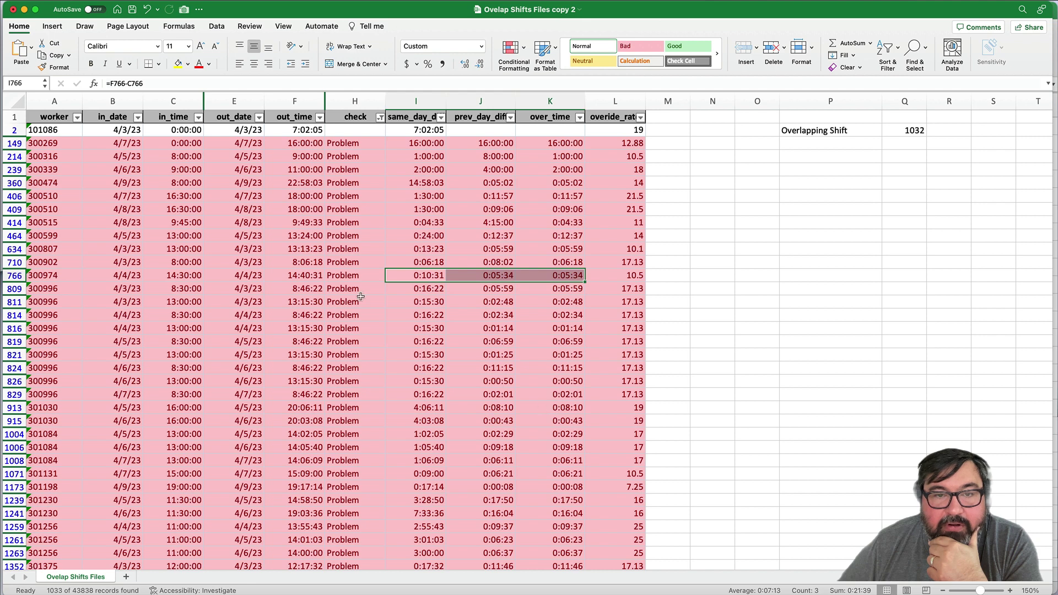
click(15, 275)
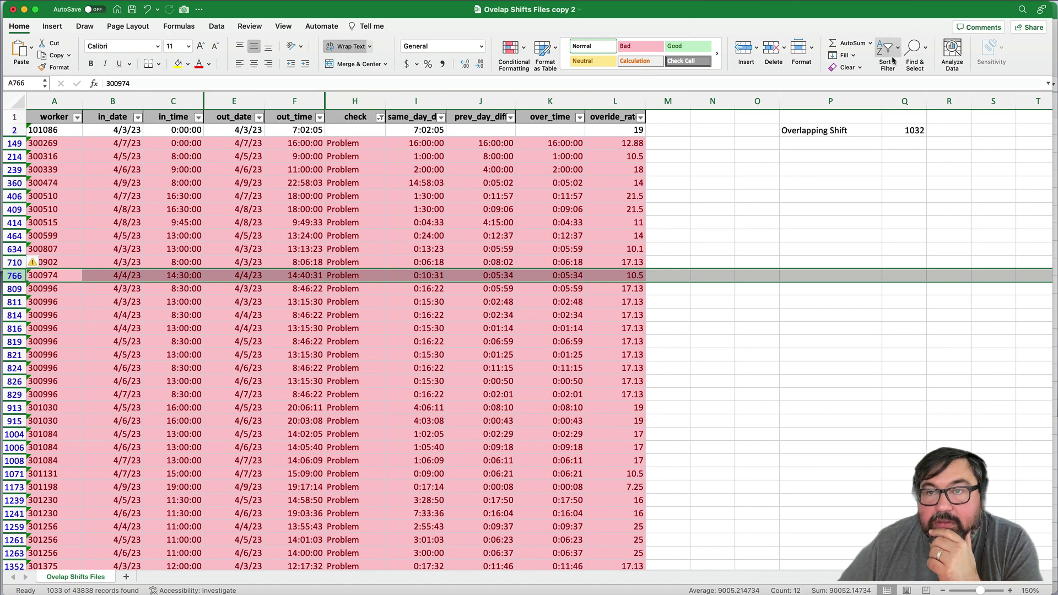
click(914, 64)
click(888, 48)
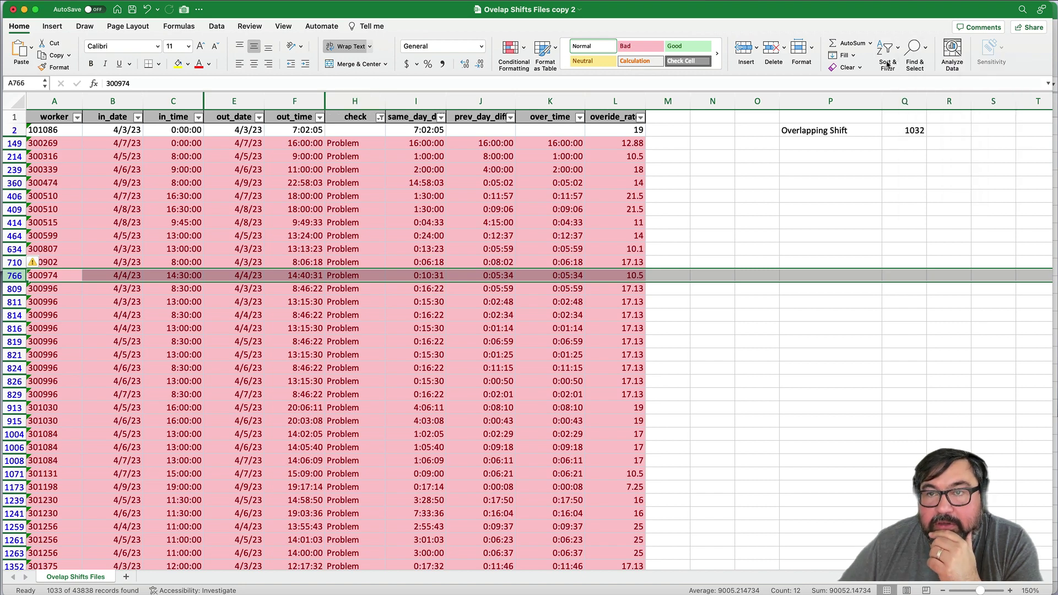
click(887, 48)
click(914, 127)
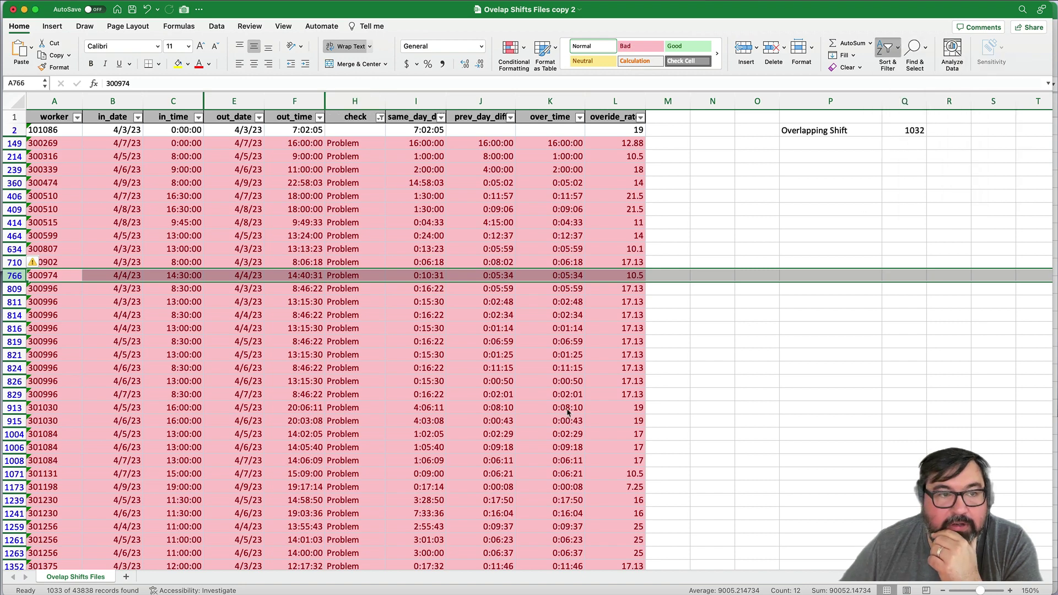
- Locate the selected row 766 in the unfiltered list to view the shifts around it
scroll(475, 324, down, 10)
scroll(475, 324, down, 20)
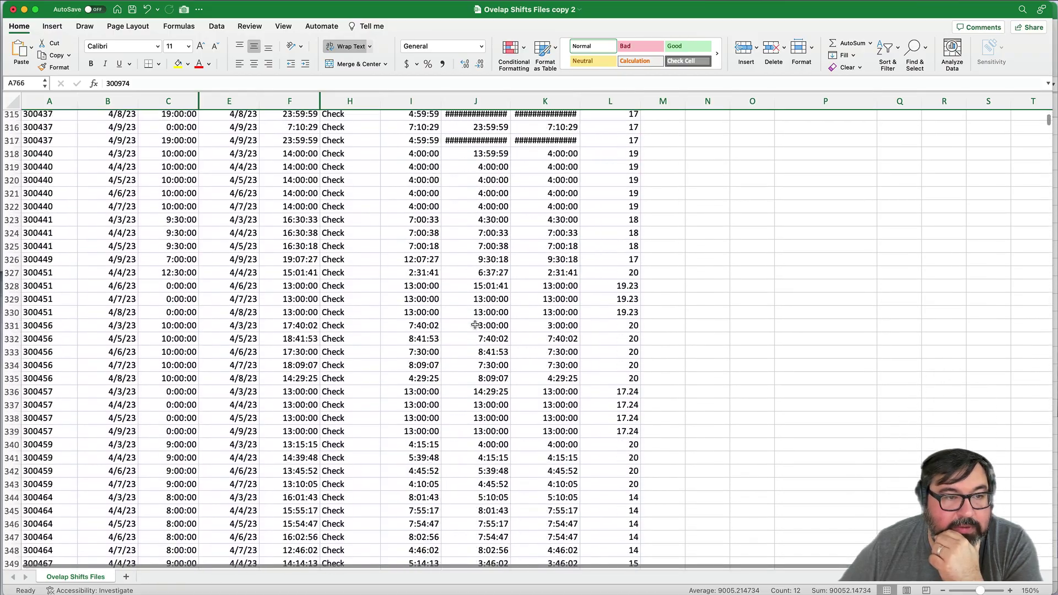
scroll(474, 324, down, 20)
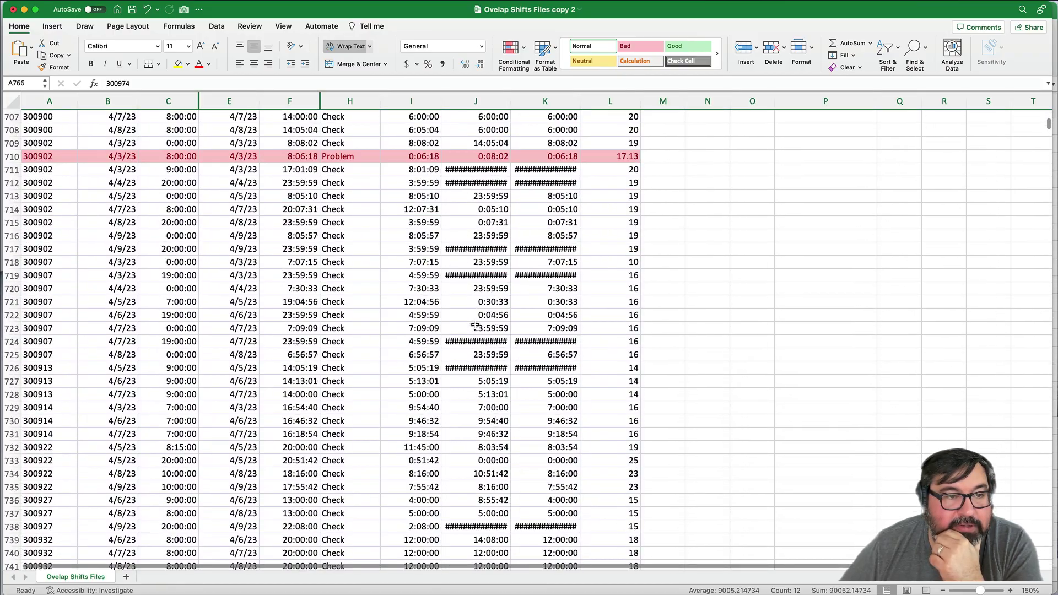
scroll(446, 286, down, 20)
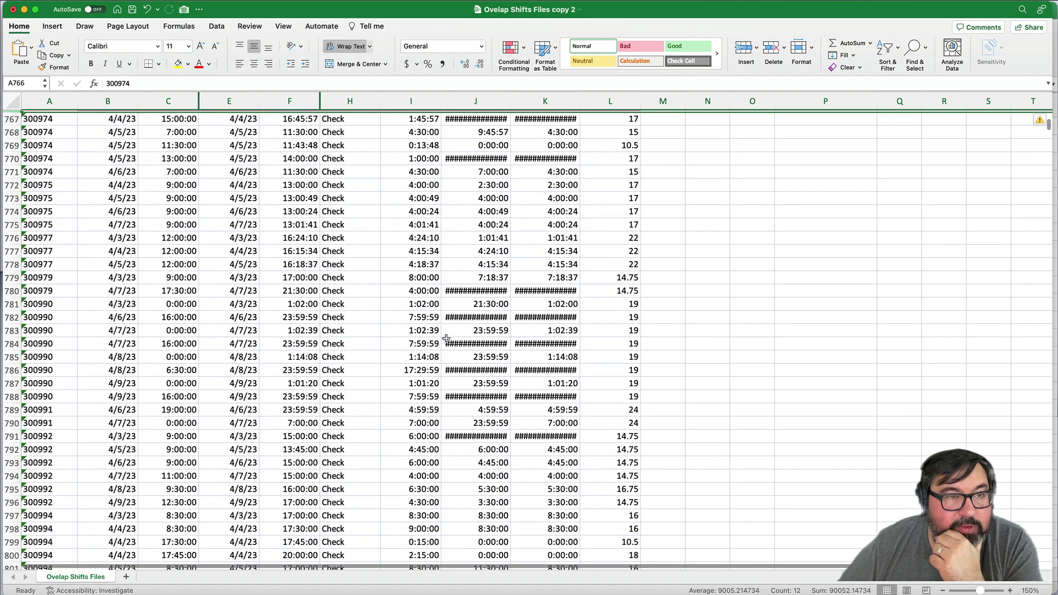
scroll(447, 342, up, 1)
scroll(447, 342, up, 3)
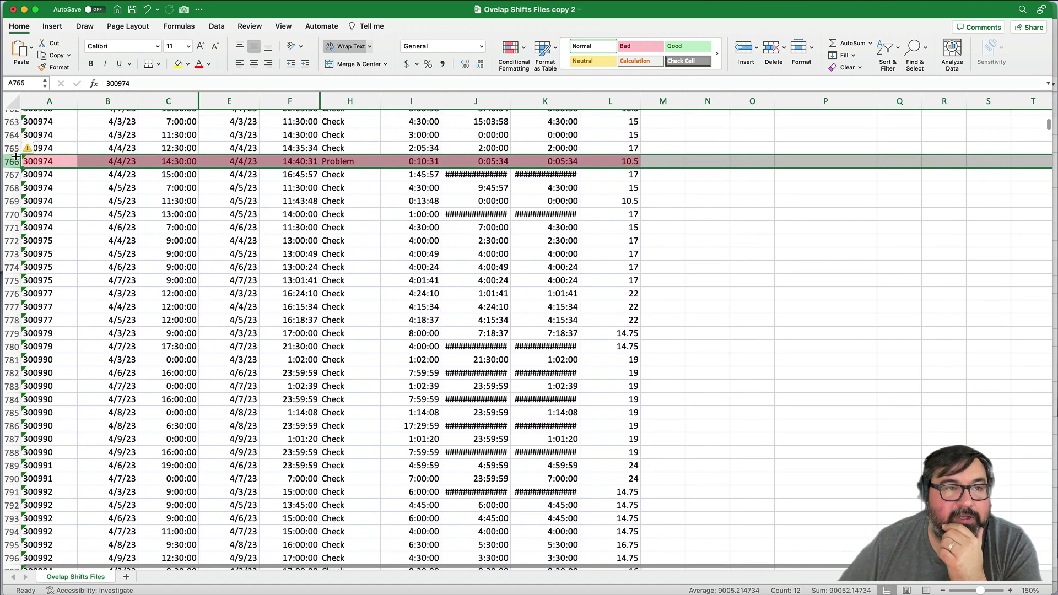
- Compare the shifts in rows 765 and 766, clear the selection and return to the top of the sheet
drag(8, 148, 8, 161)
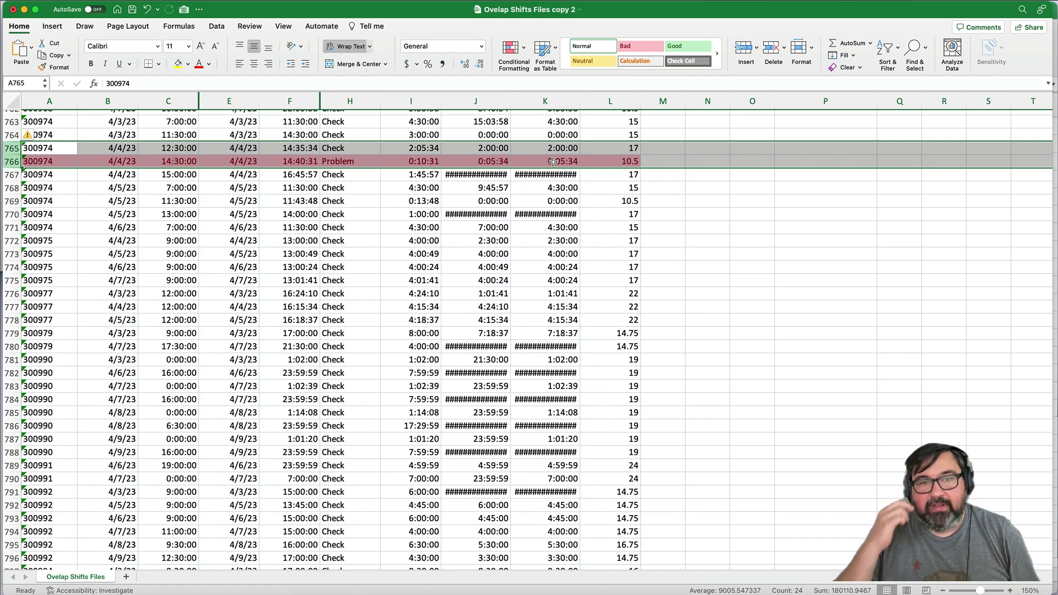
click(738, 180)
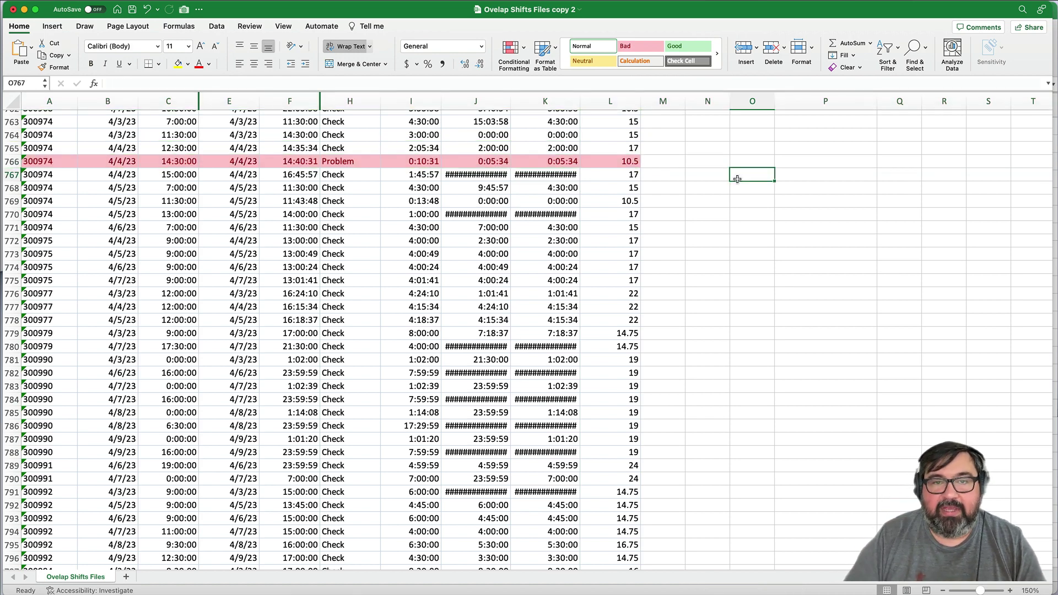
key(super+Up)
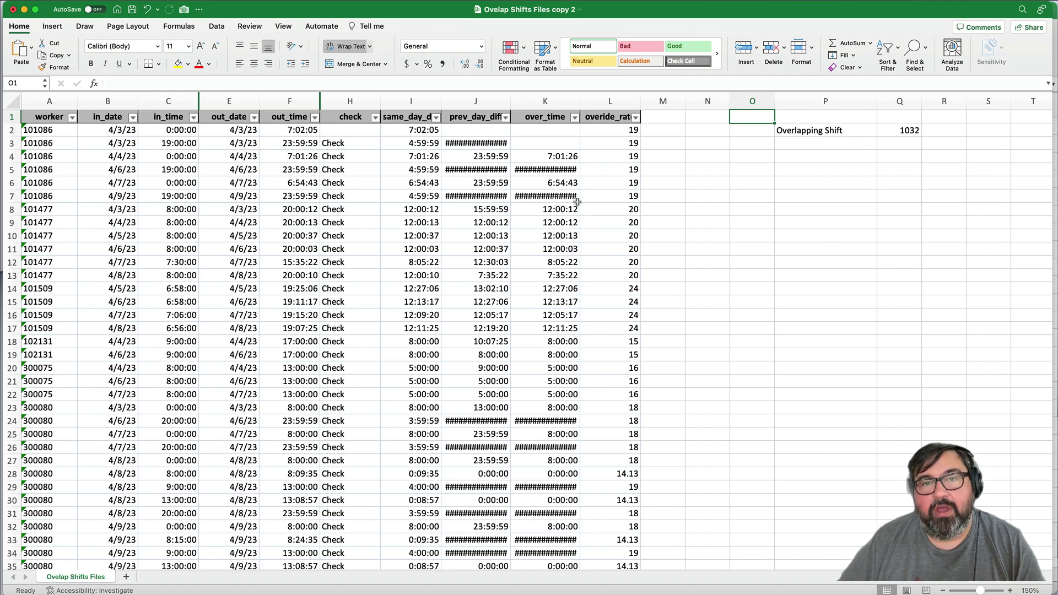
- Filter the check column to show only the Problem rows
drag(551, 143, 551, 447)
drag(349, 210, 349, 341)
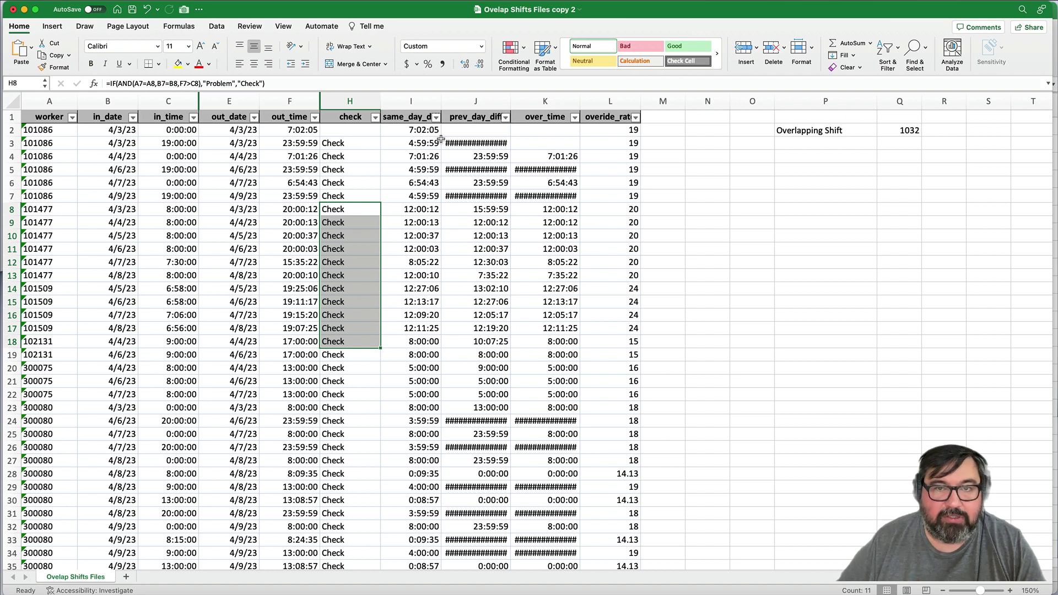
click(375, 118)
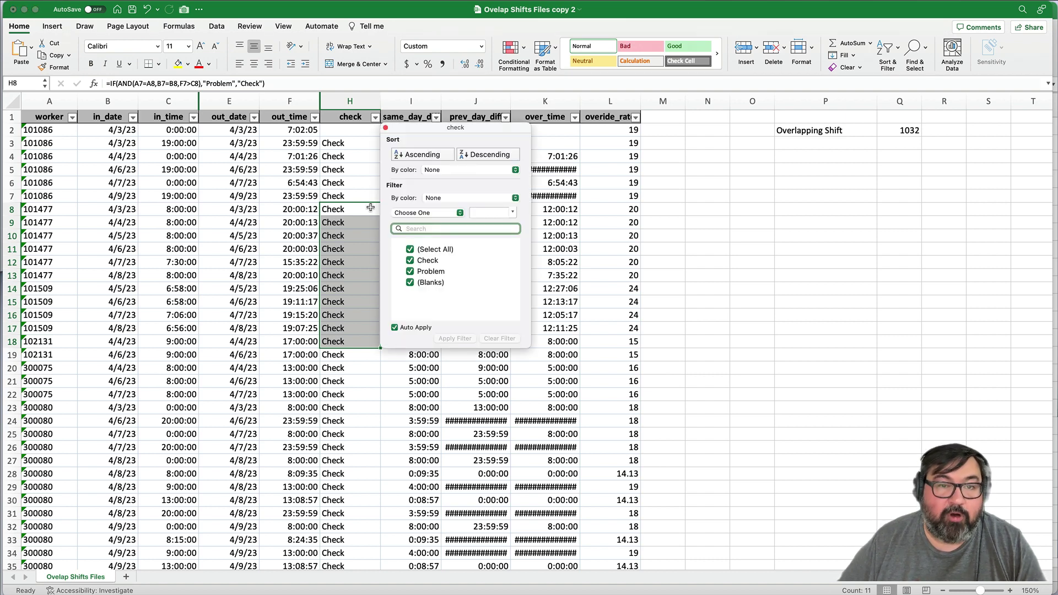
click(412, 272)
click(385, 128)
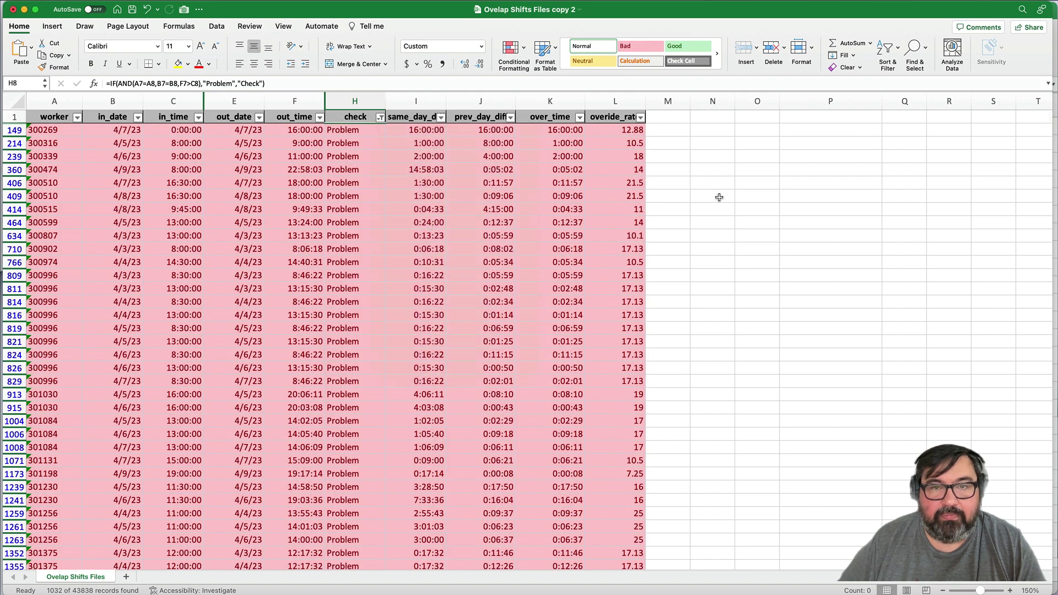
- Insert two blank columns, L and M, between the over_time and overide_rate columns
click(618, 100)
right_click(618, 99)
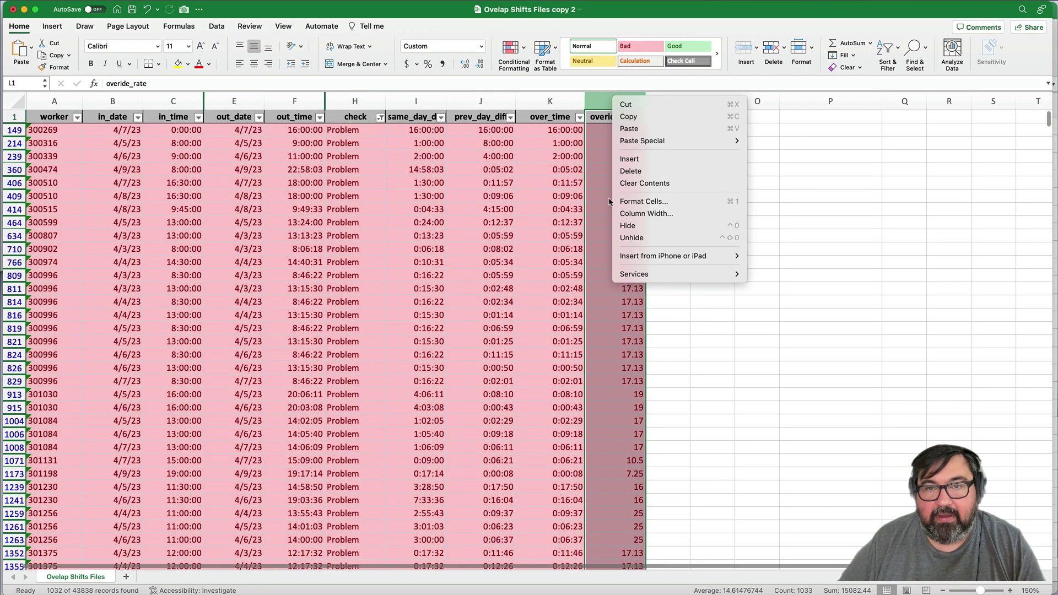
click(669, 163)
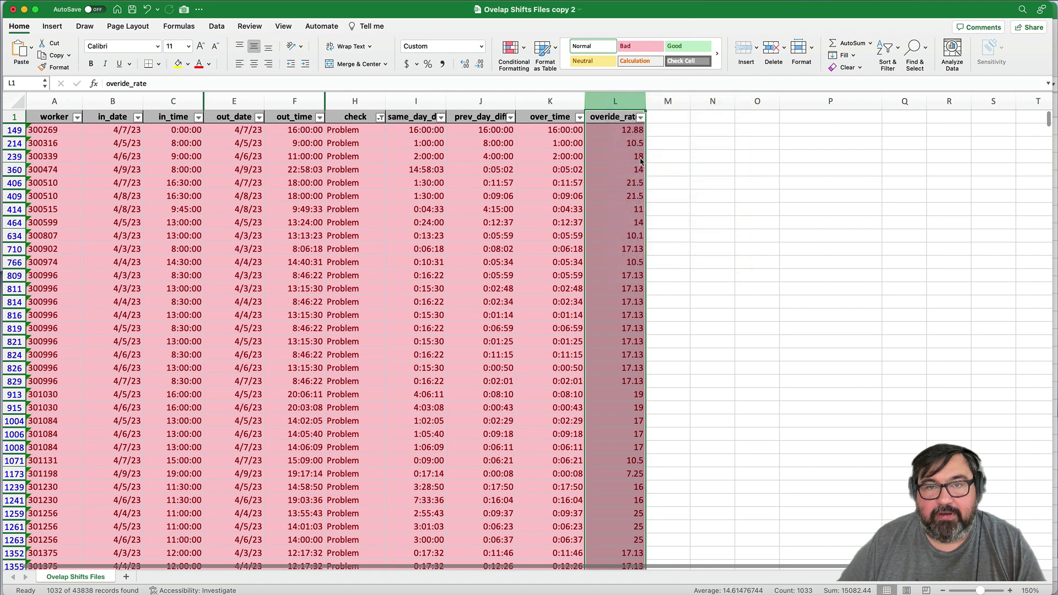
click(635, 133)
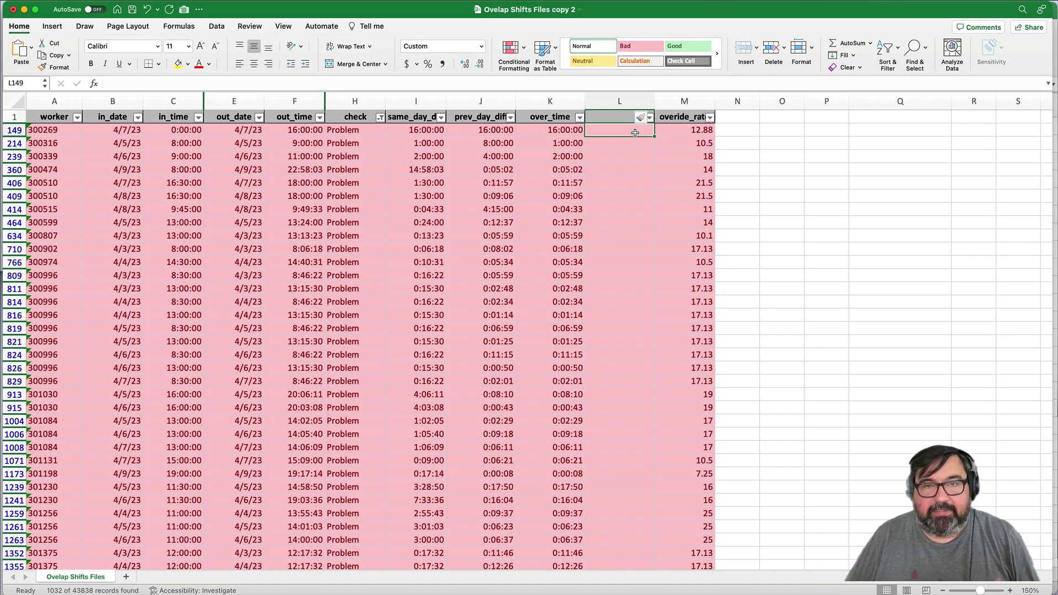
right_click(631, 101)
key(Escape)
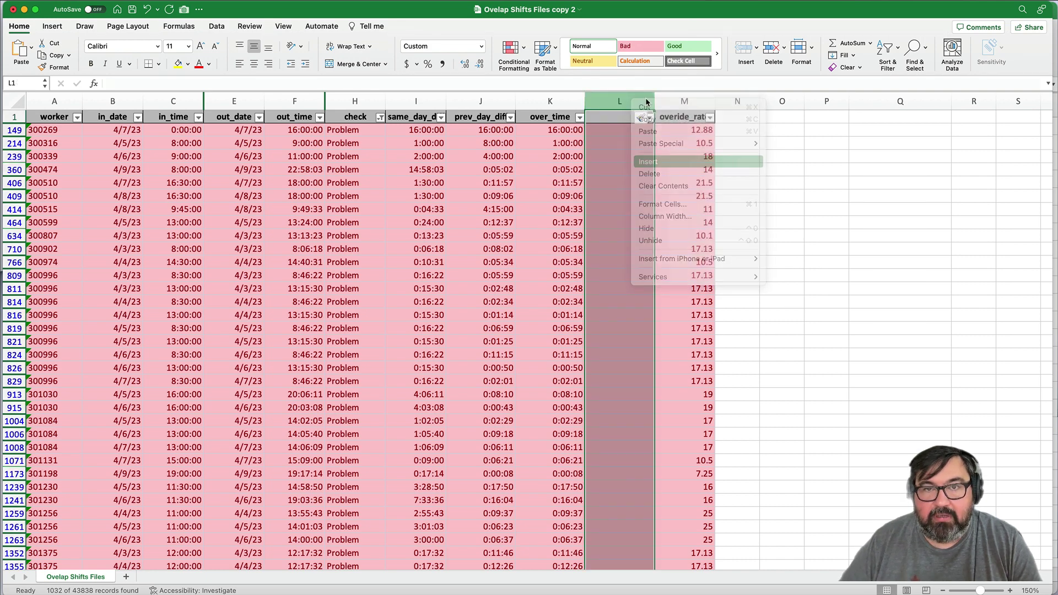
- Enter the header overlap_hours in cell L1
click(626, 117)
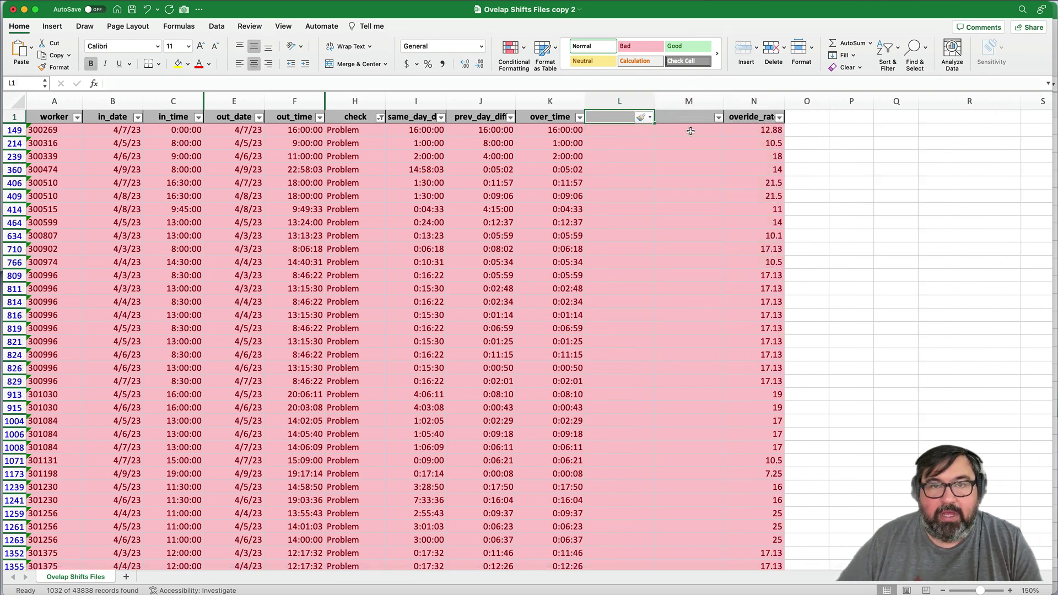
text(overlap_hour)
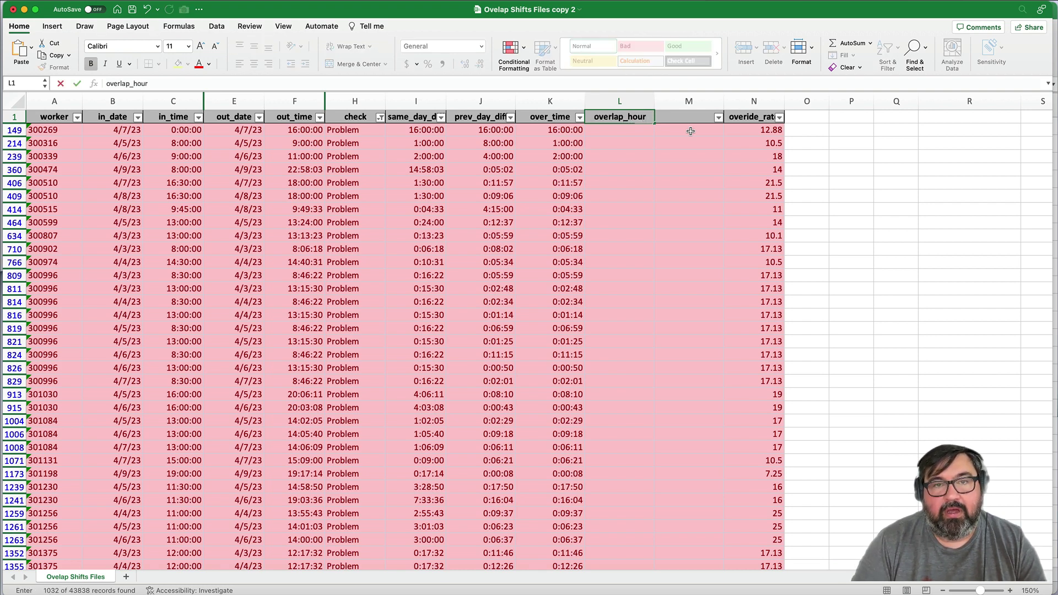
text(s)
key(Return)
- Enter the formula =HOUR(K149) in L149 to extract the hours from over_time
text(=hour)
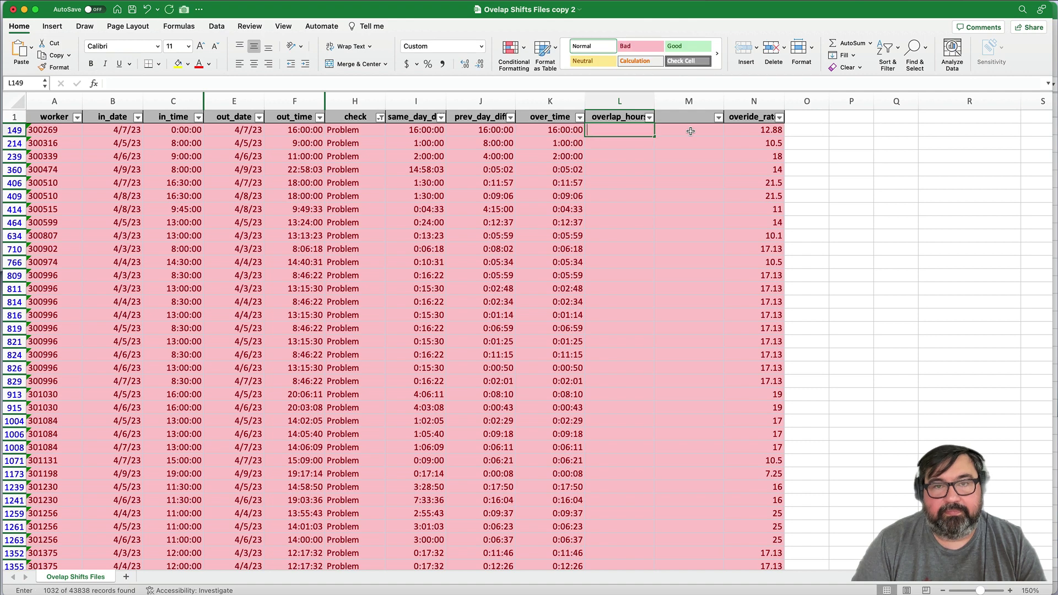
key(Tab)
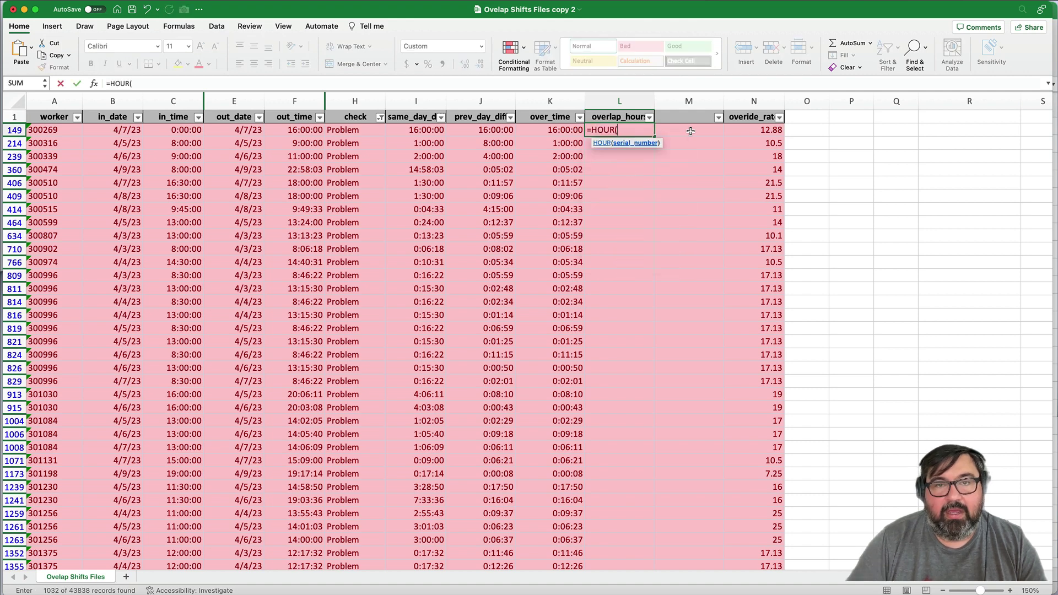
key(Left)
key(Return)
key(Up)
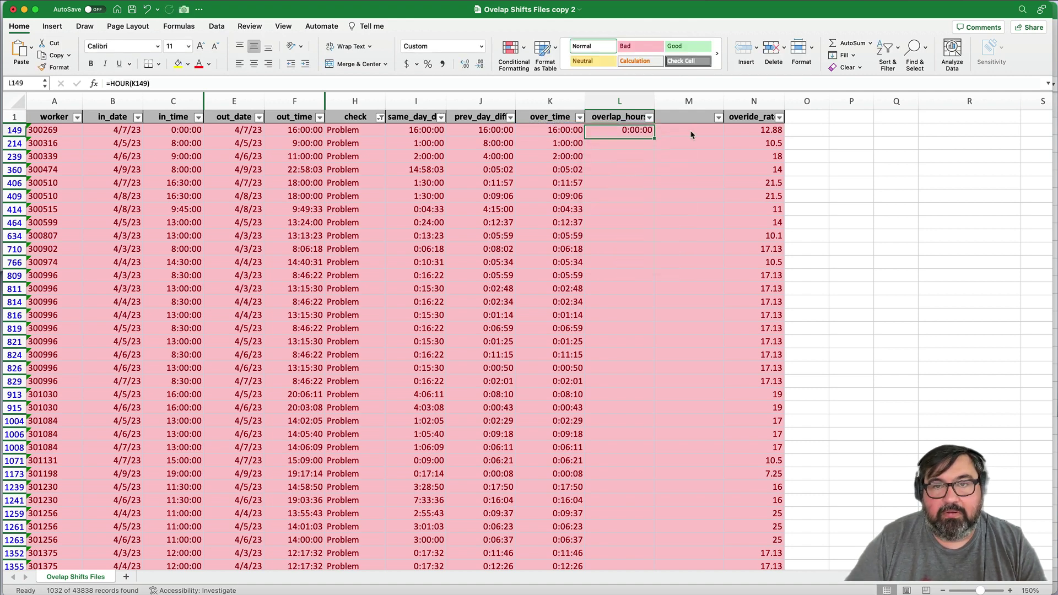
- Format L149 as General and fill its formula down the overlap_hours column
click(481, 47)
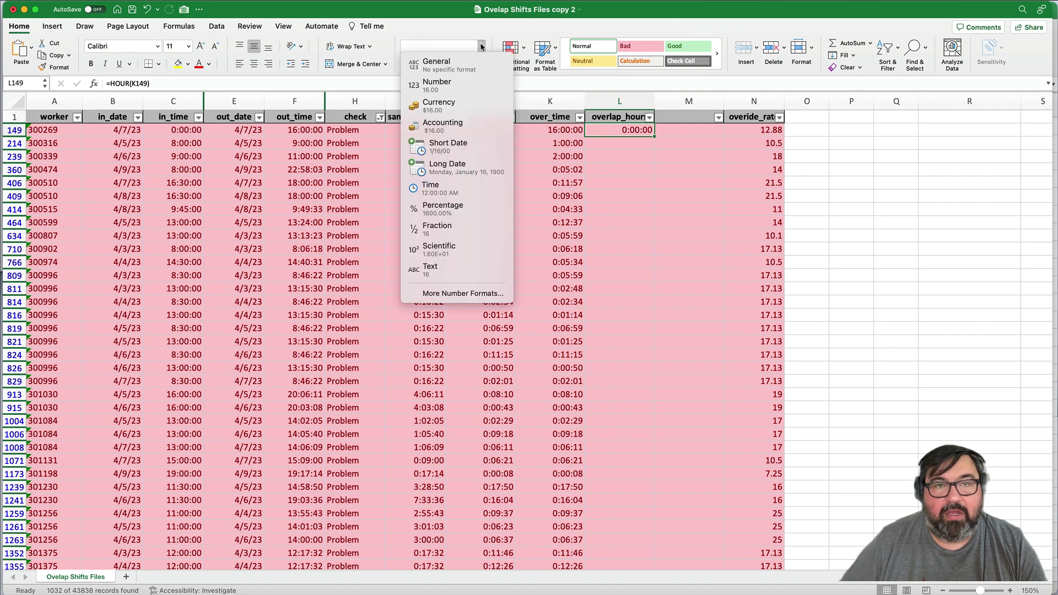
click(463, 60)
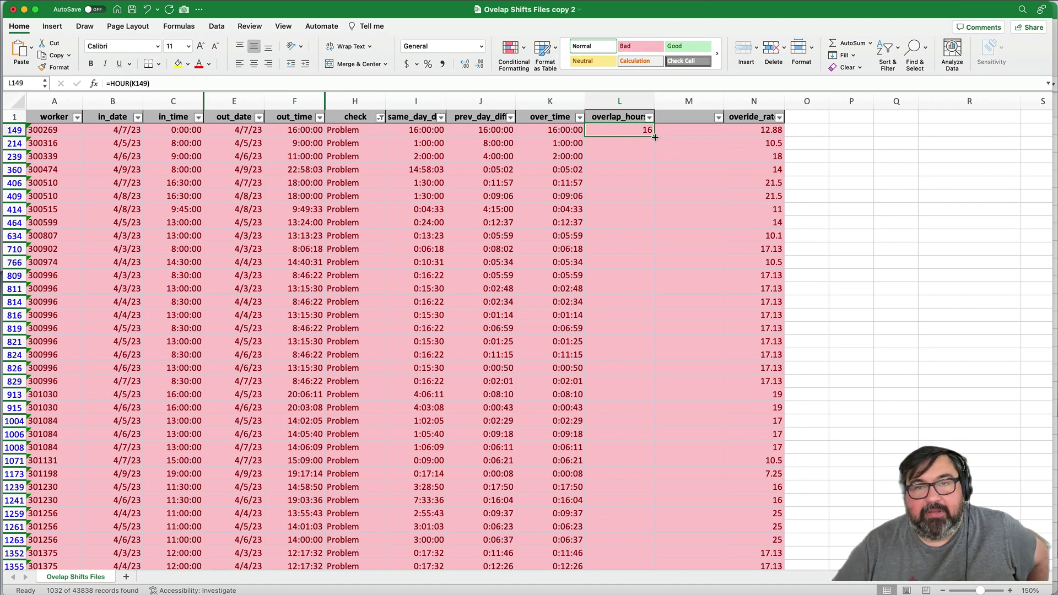
double_click(654, 136)
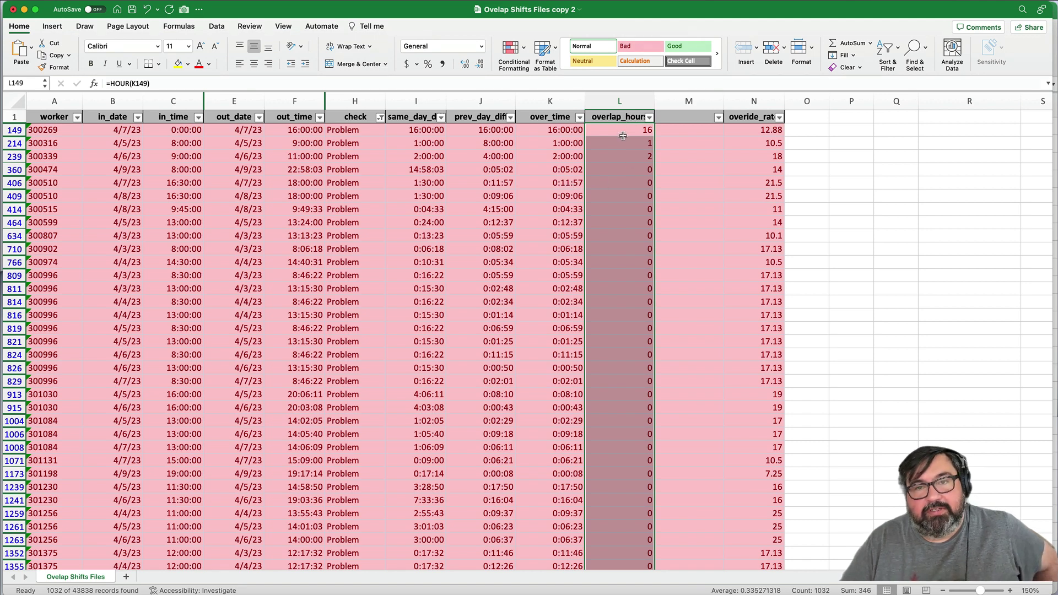
- Enter the header overlap_minutes in cell M1
click(693, 117)
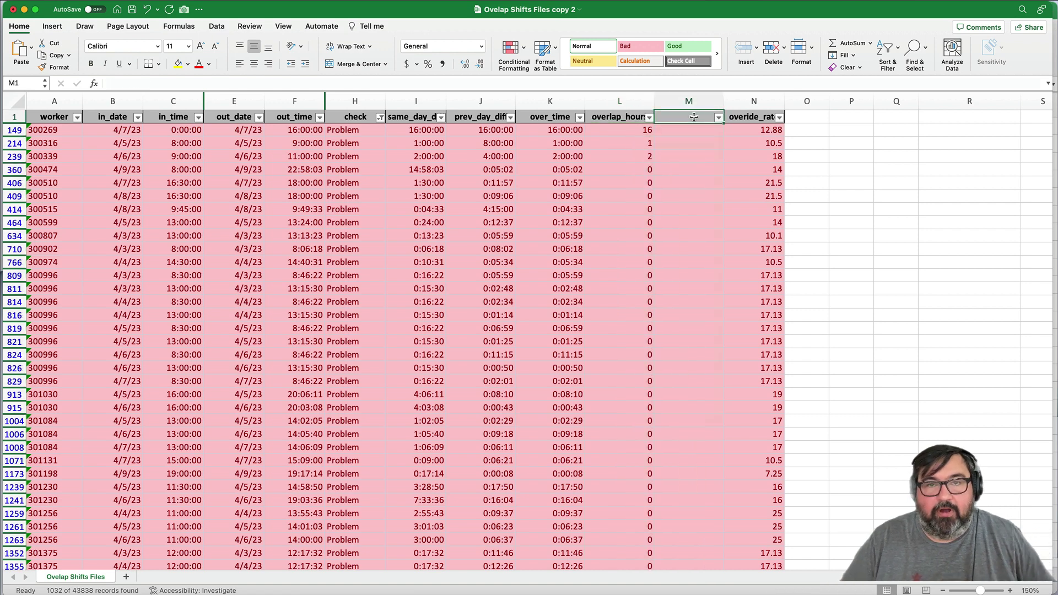
text(overlap)
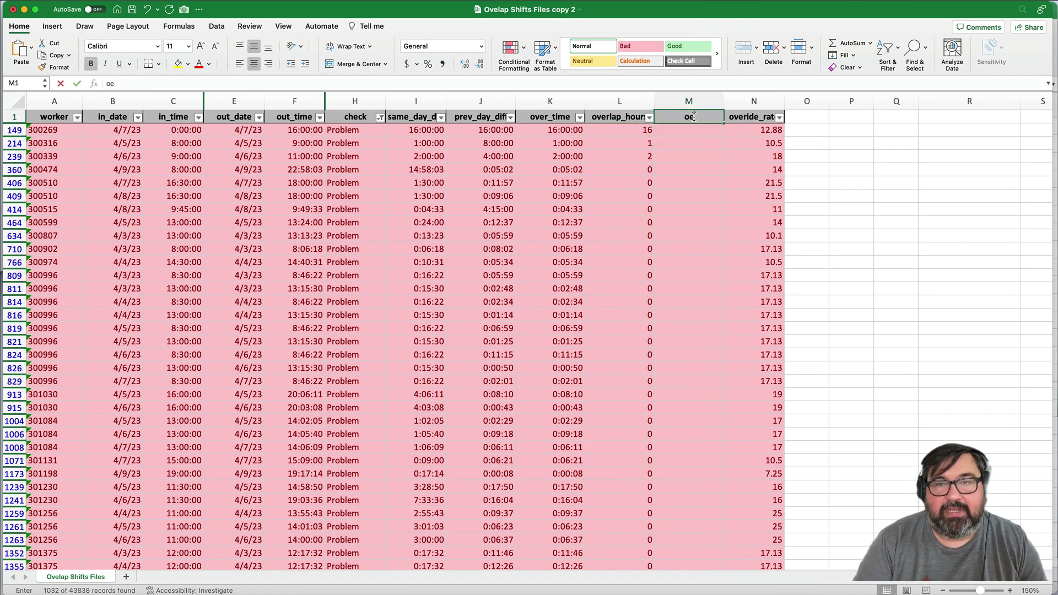
text(_min)
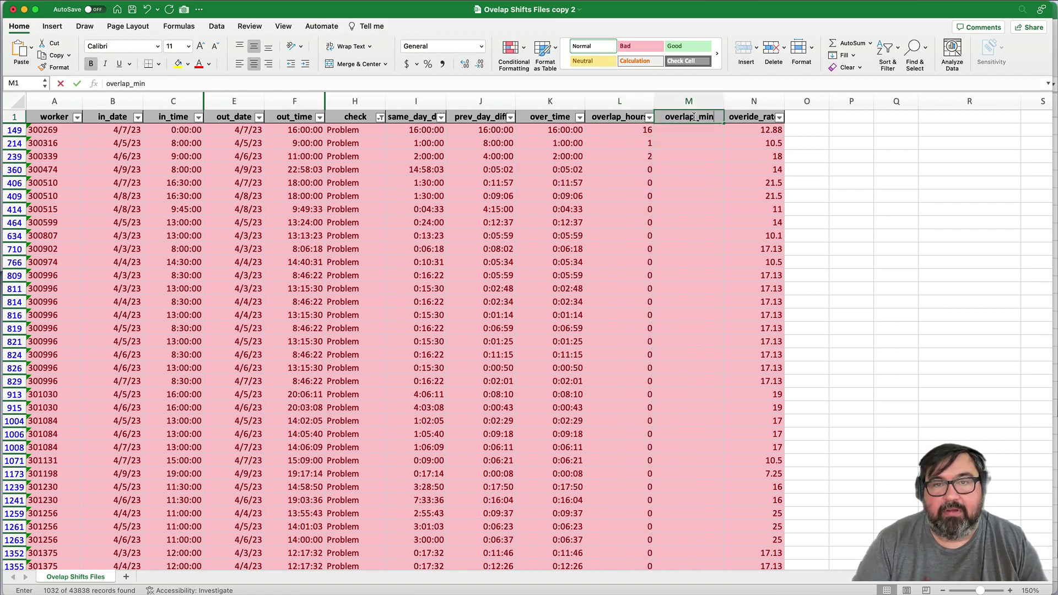
text(utes)
key(Return)
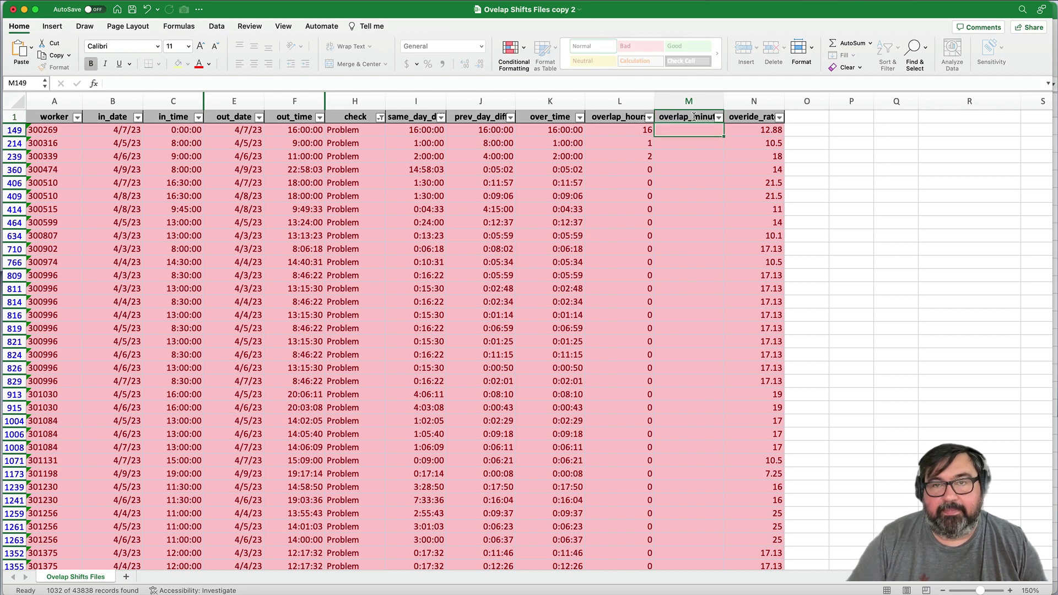
- Enter the formula =MINUTE(K149) in M149 to extract the minutes from over_time
text(=min)
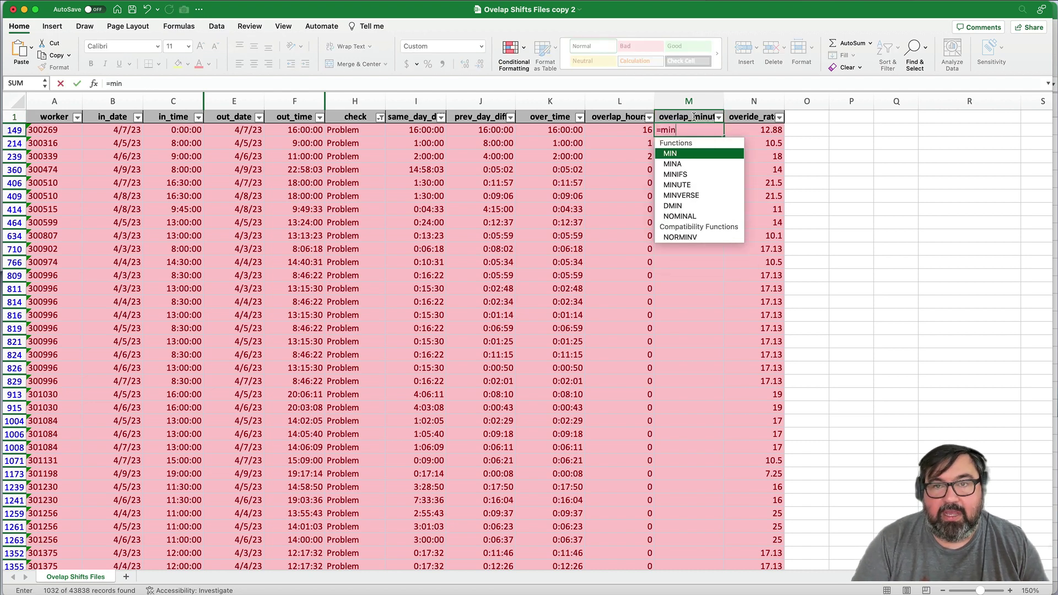
text(ute)
key(Tab)
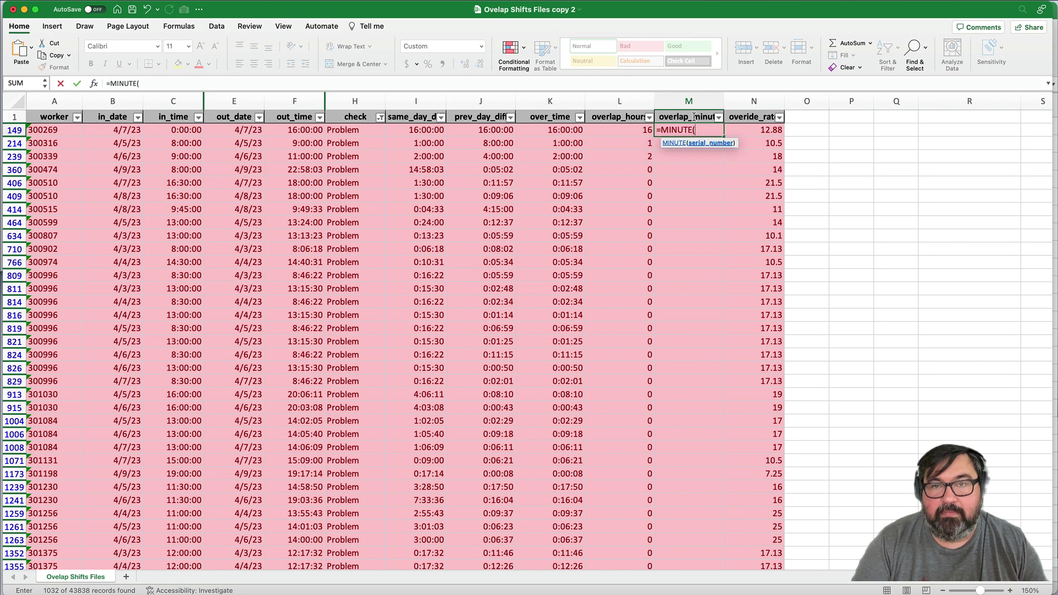
key(Left)
key(Left)
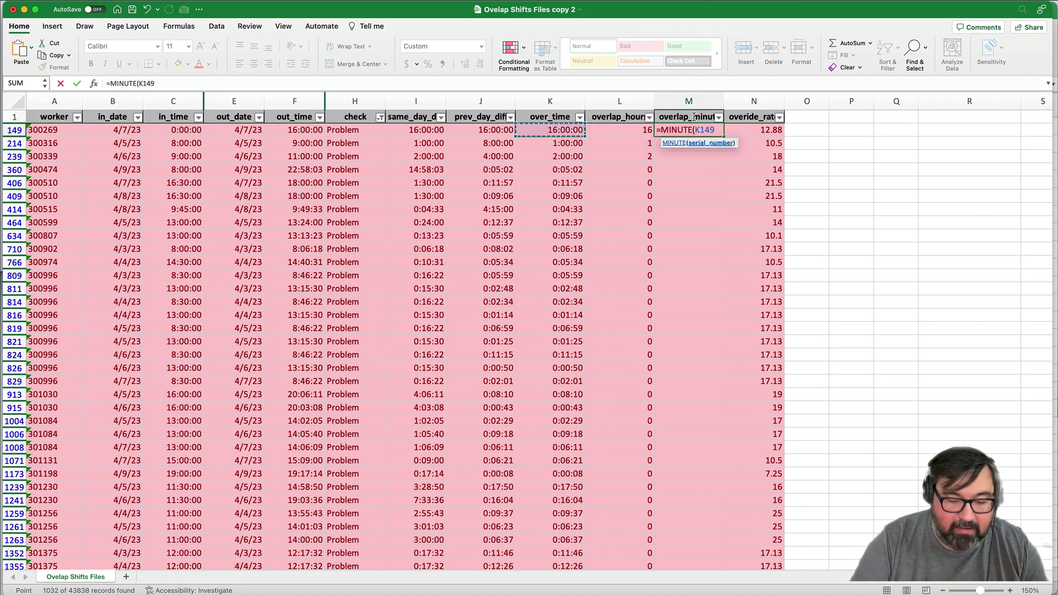
key(Return)
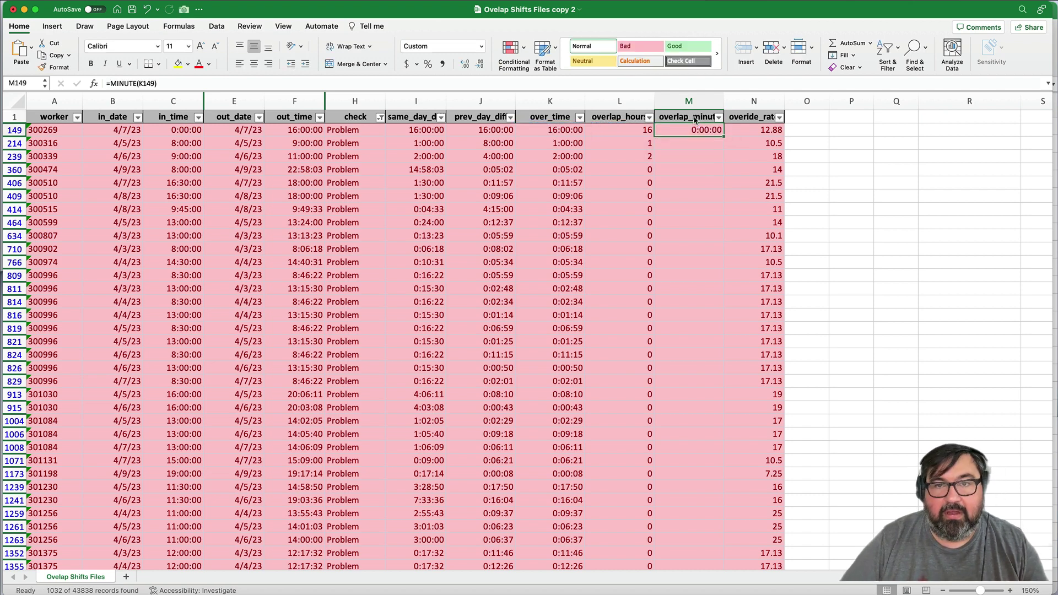
- Format M149 as General and fill its formula down the overlap_minutes column, checking the result in row 406
click(481, 46)
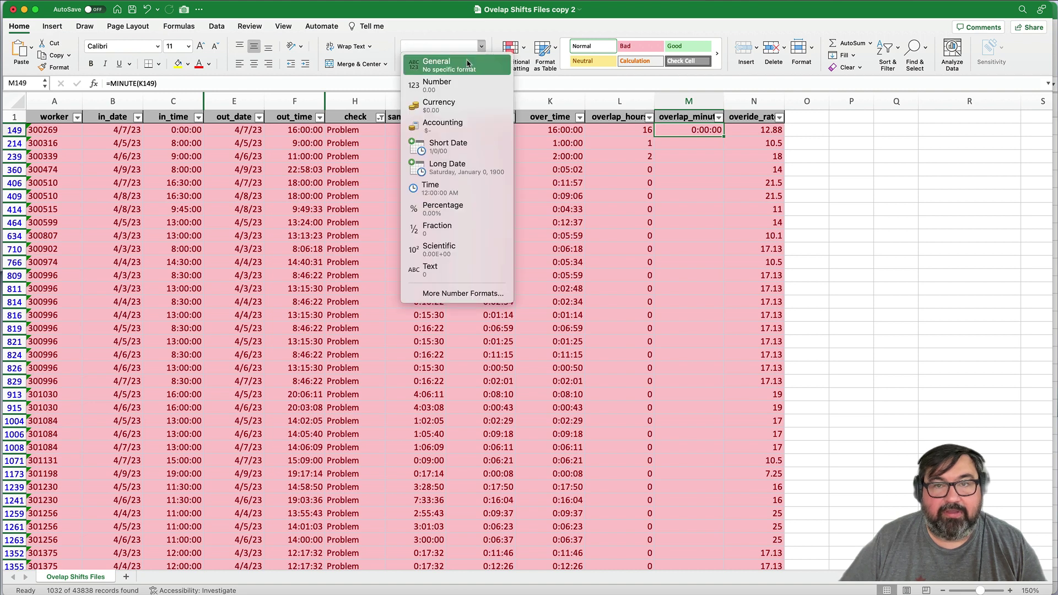
click(468, 63)
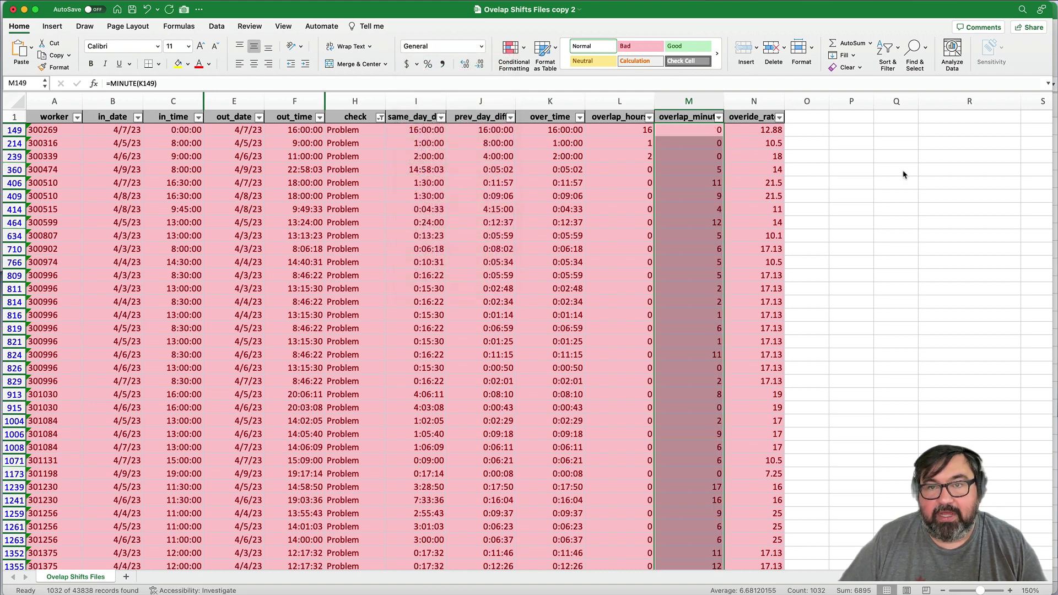
click(15, 182)
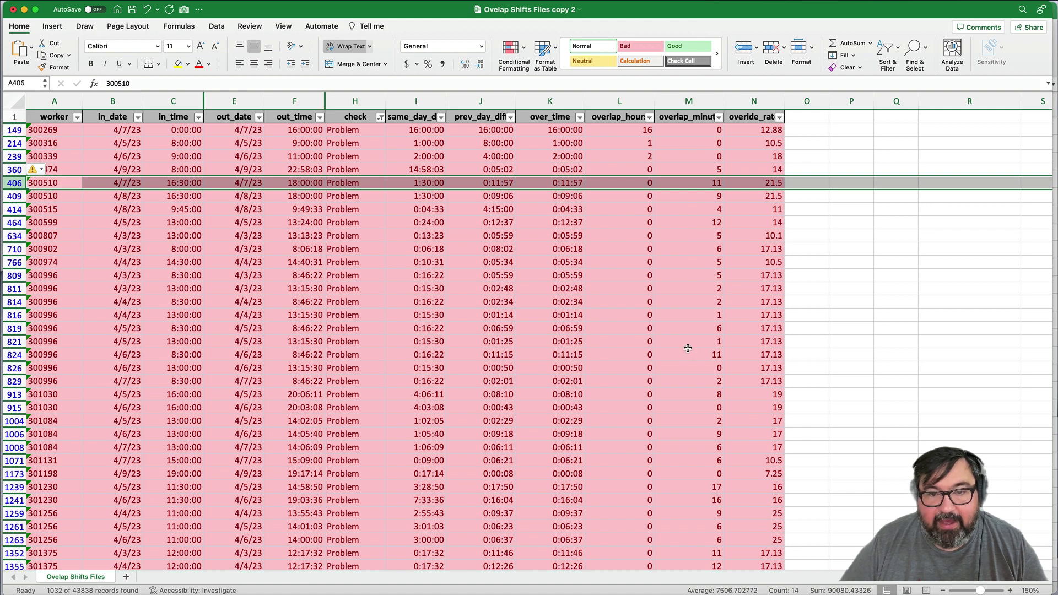
- Insert a blank column before overide_rate and enter the header overlap_seconds in N1
right_click(754, 101)
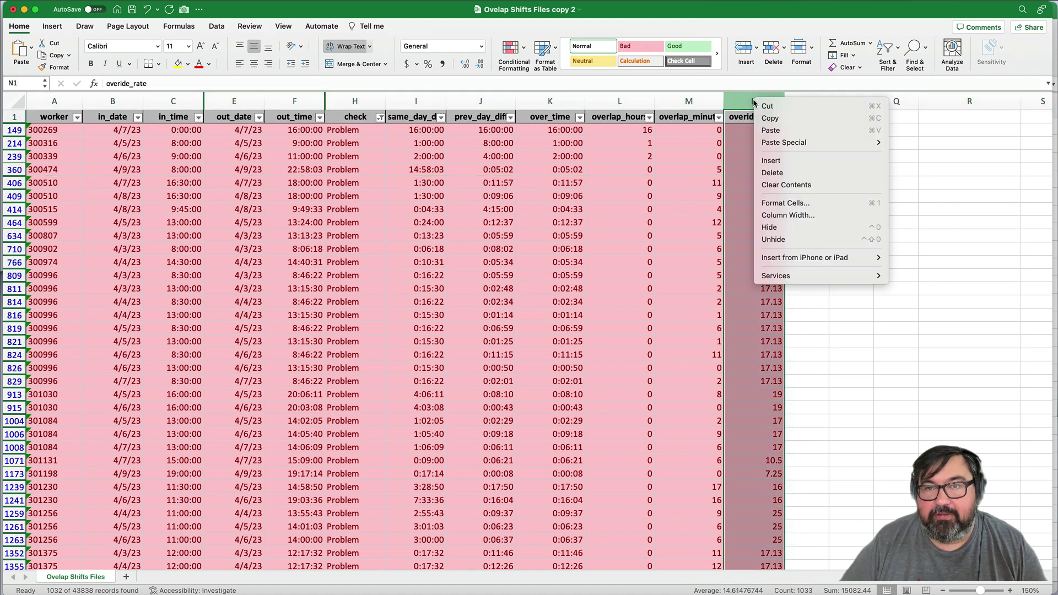
key(Escape)
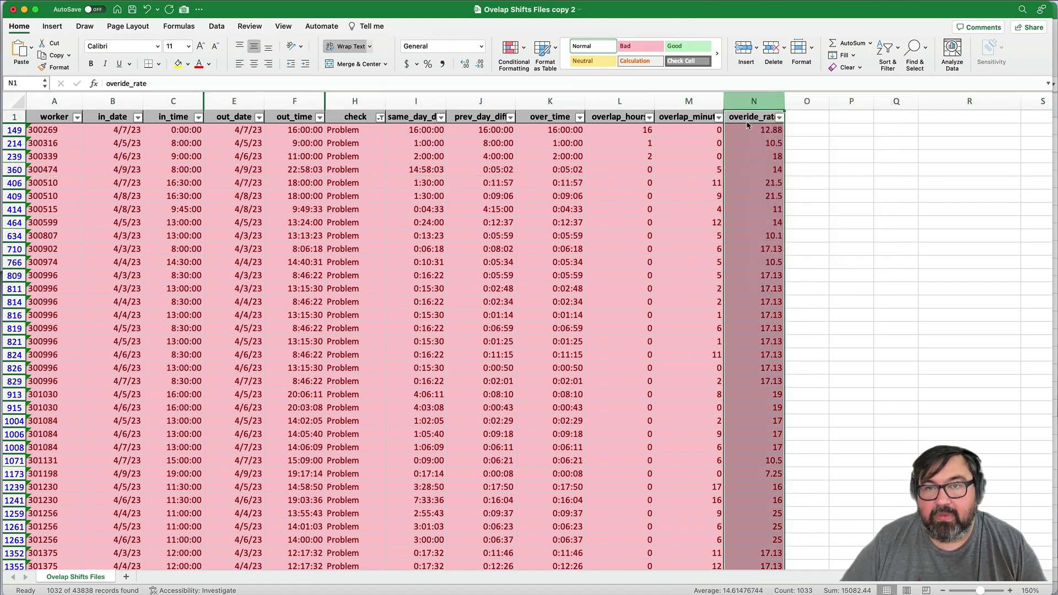
key(ctrl+shift+equal)
click(750, 116)
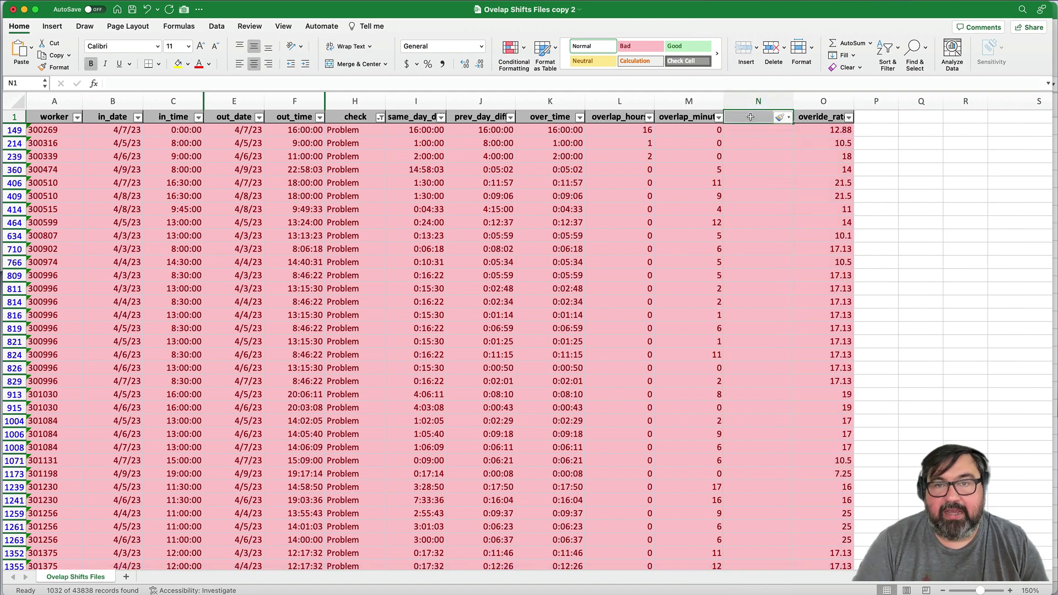
text(overlap_seconds)
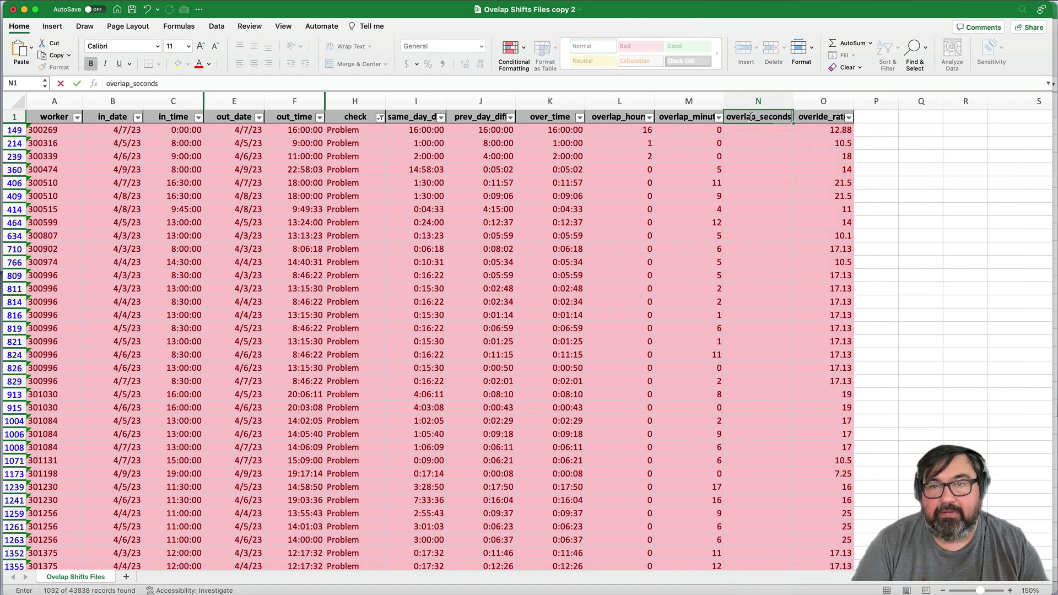
key(Return)
- Enter the formula =SECOND(K149) in N149 to extract the seconds from over_time
text(=second)
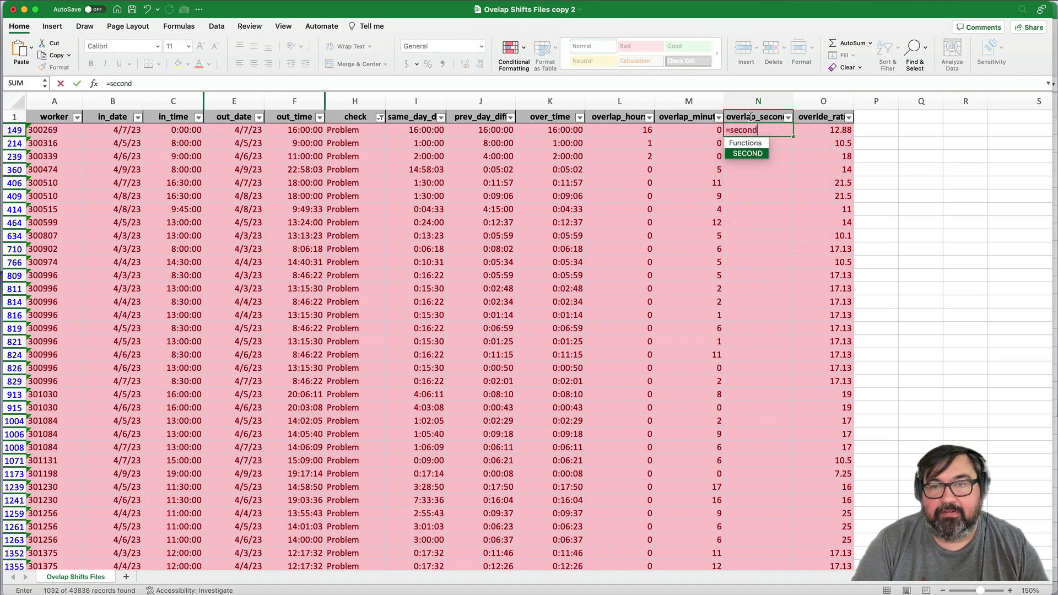
key(Tab)
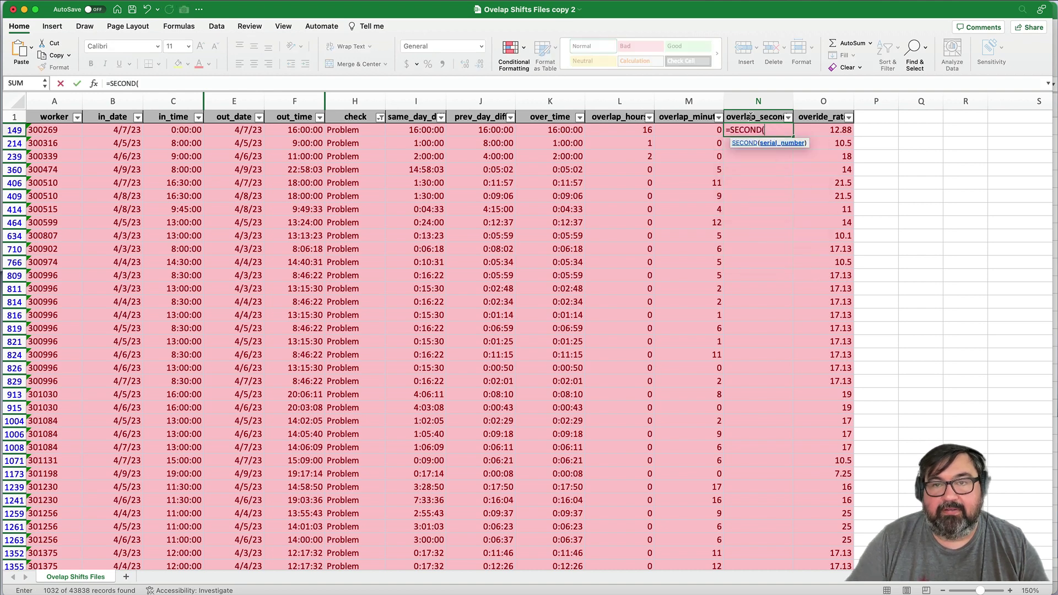
key(Left)
key(Left)
key(Left)
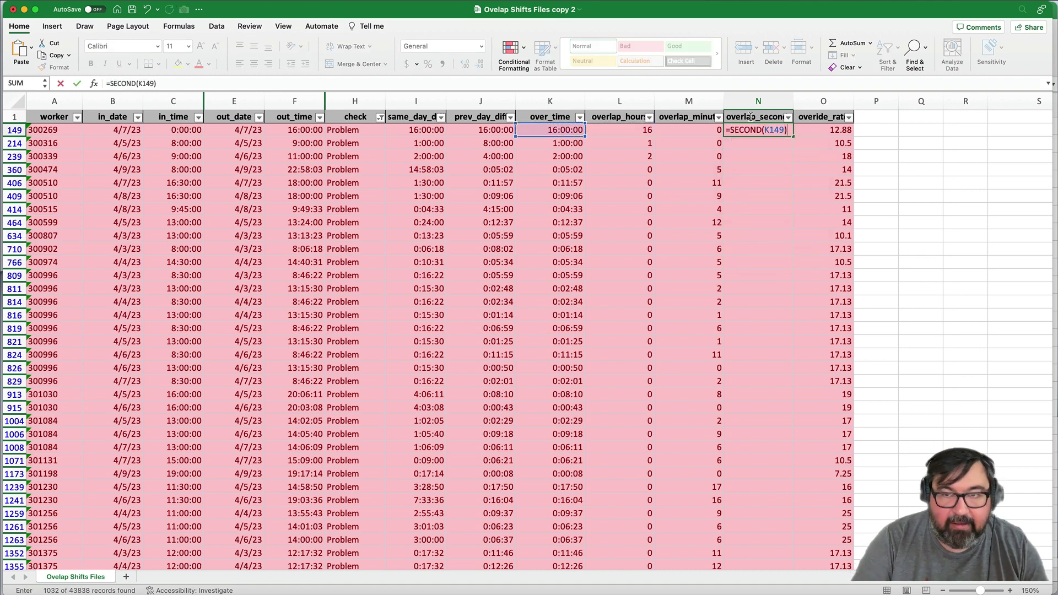
key(ctrl+Return)
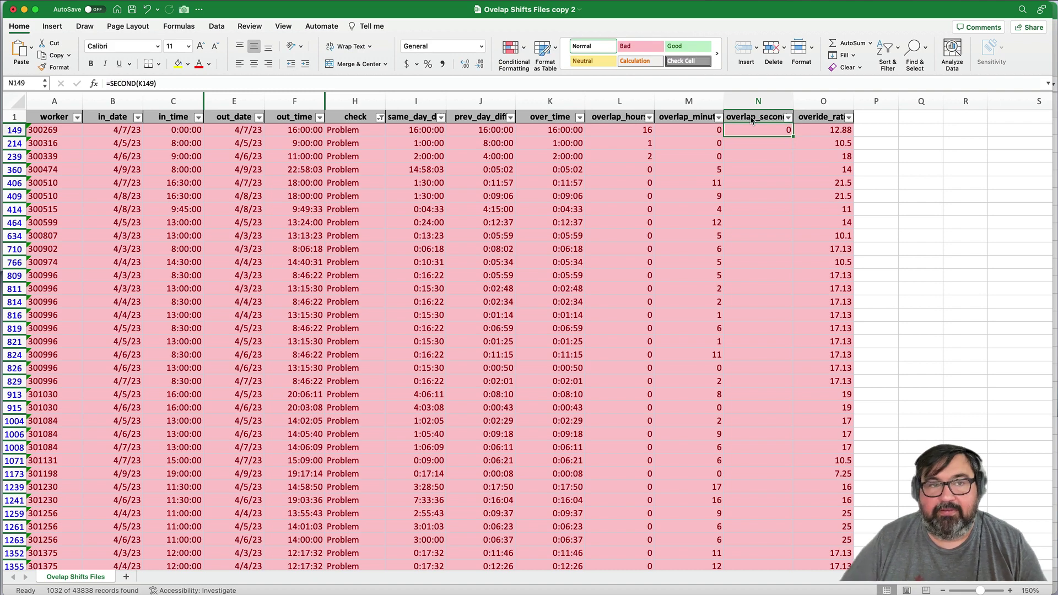
- Format N149 as General and fill its formula down the overlap_seconds column, checking the result in row 406
click(481, 46)
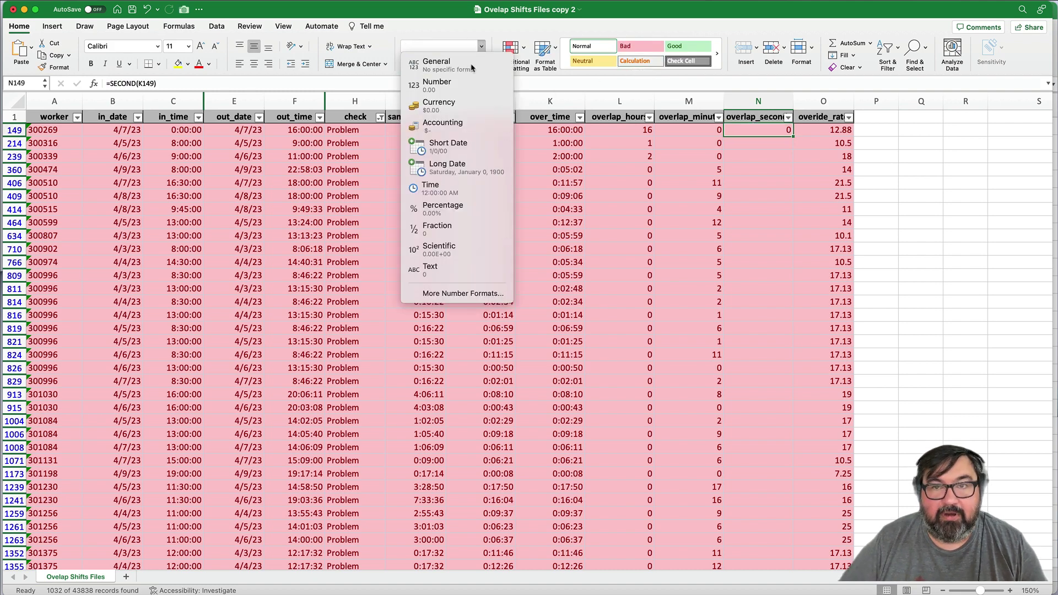
click(471, 67)
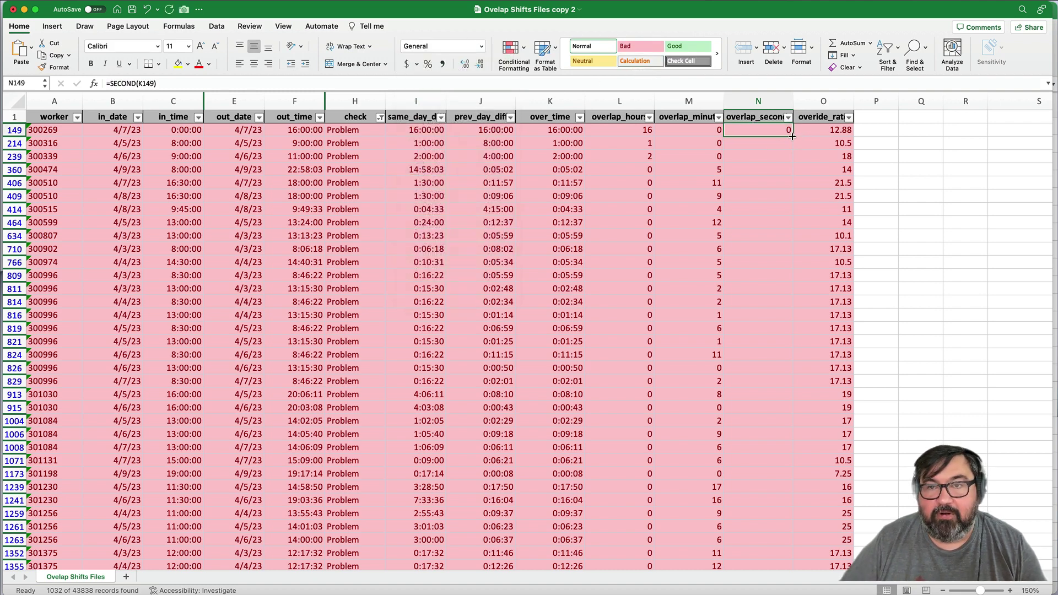
double_click(792, 136)
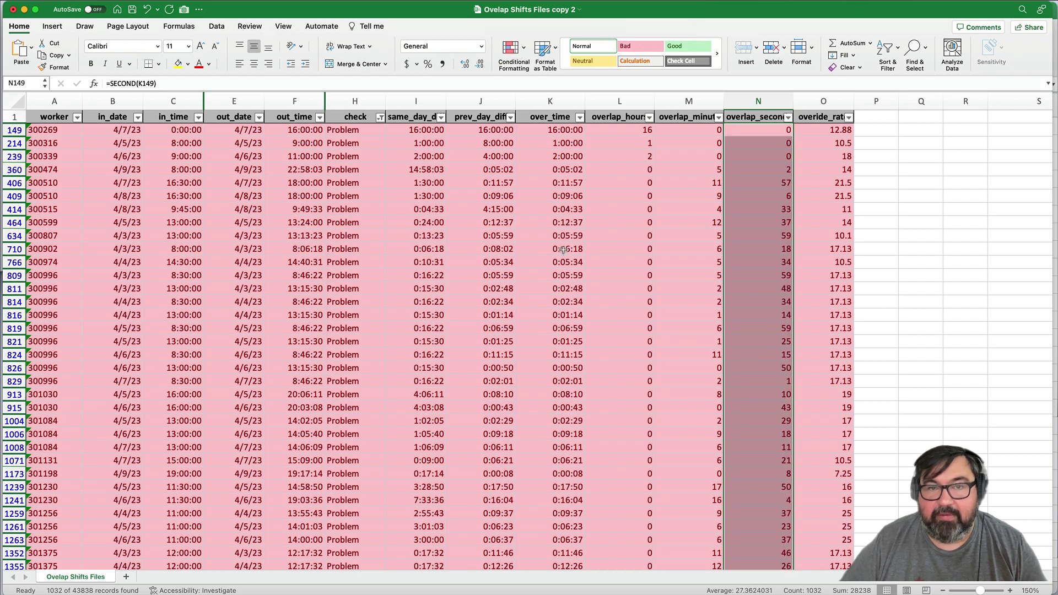
click(11, 182)
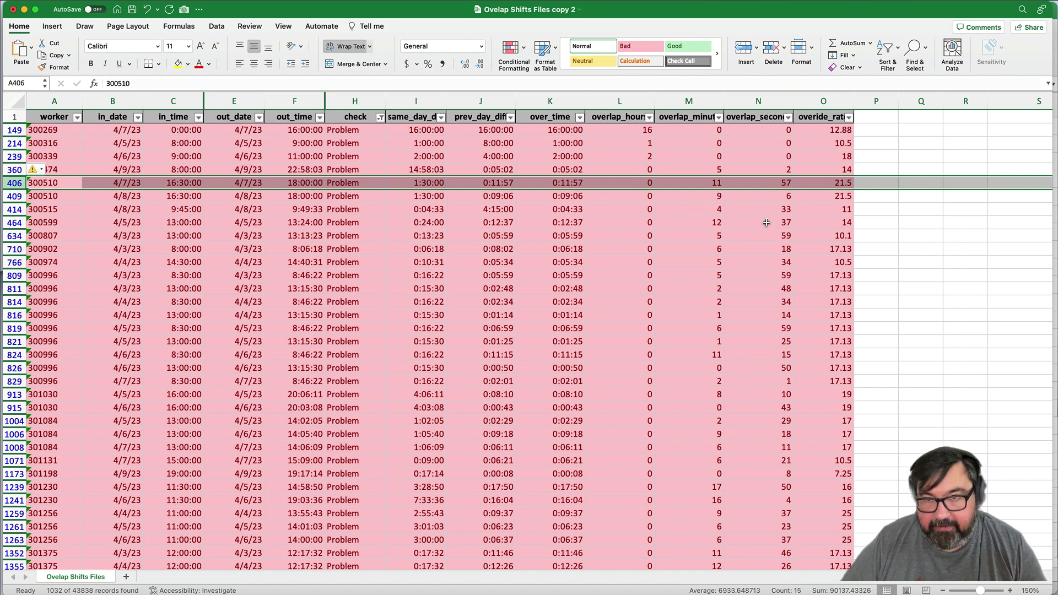
- Insert a blank column between overlap_seconds and overide_rate
click(830, 99)
right_click(829, 100)
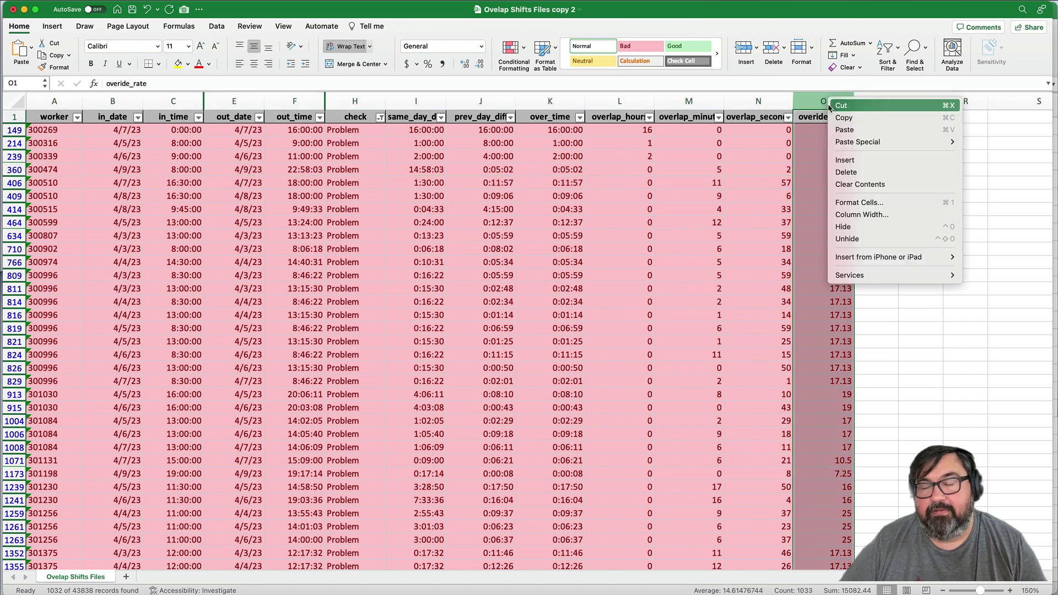
key(Escape)
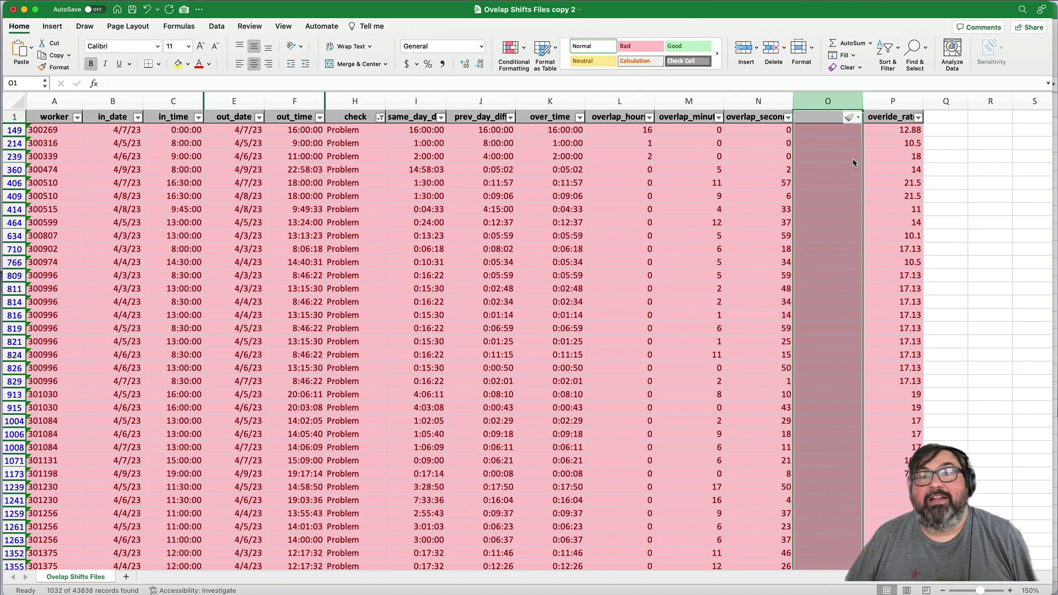
- Enter the formula =L149+(M149/60)+((N149/60)/60) in O149 to convert the overlap hours, minutes and seconds to decimal hours
click(841, 134)
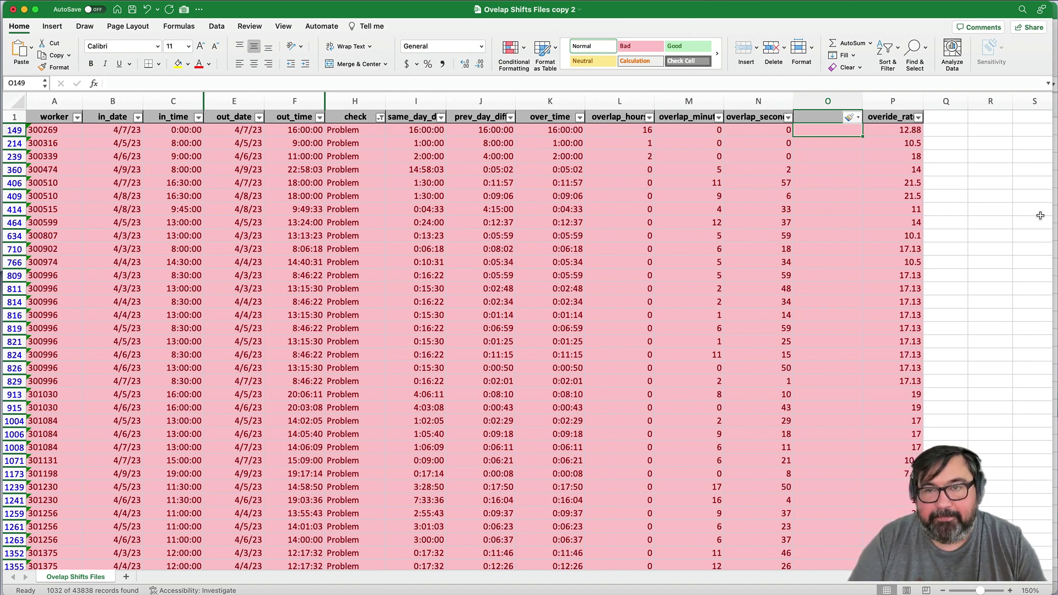
text(=)
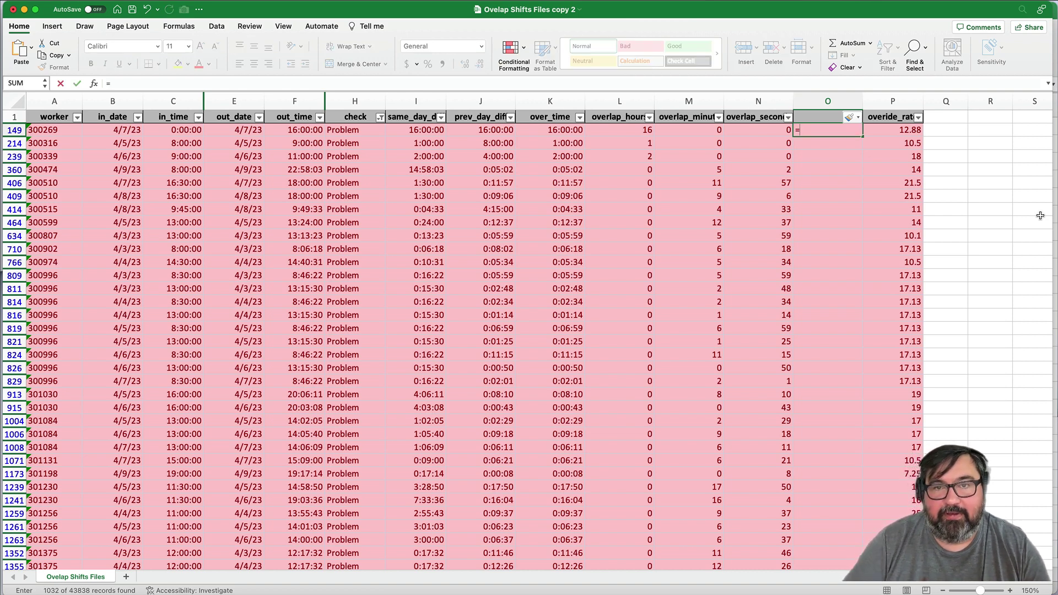
key(Left)
key(Left)
key(Left)
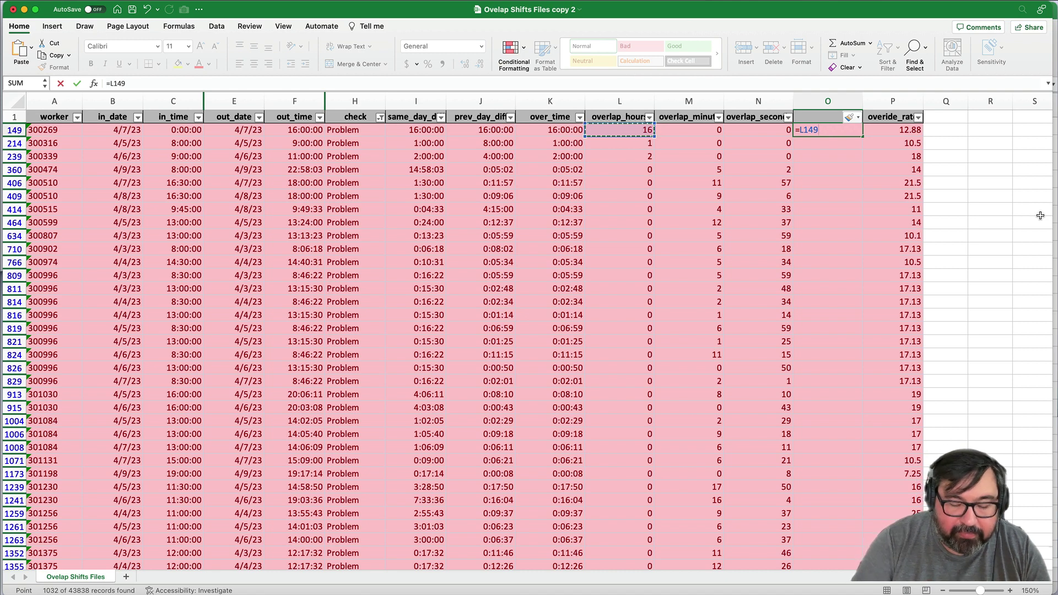
text(+)
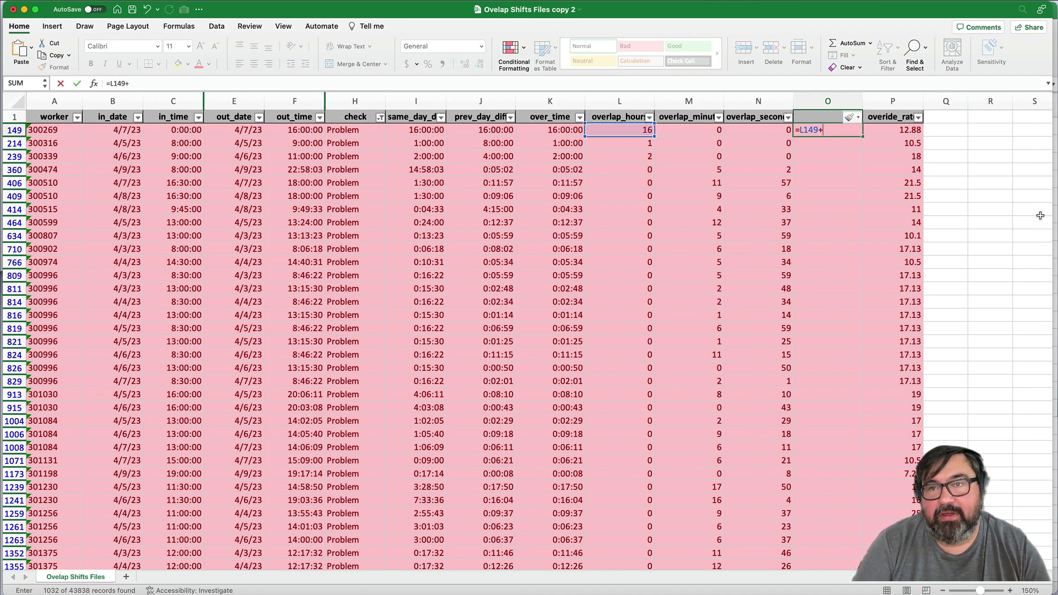
text(()
key(Left)
key(Left)
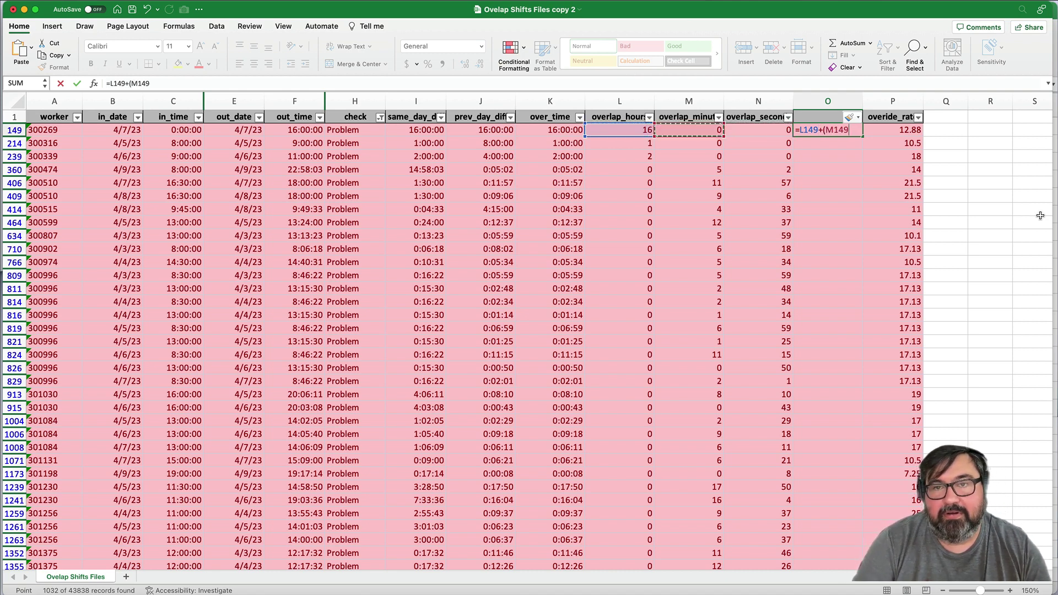
text(/60)+)
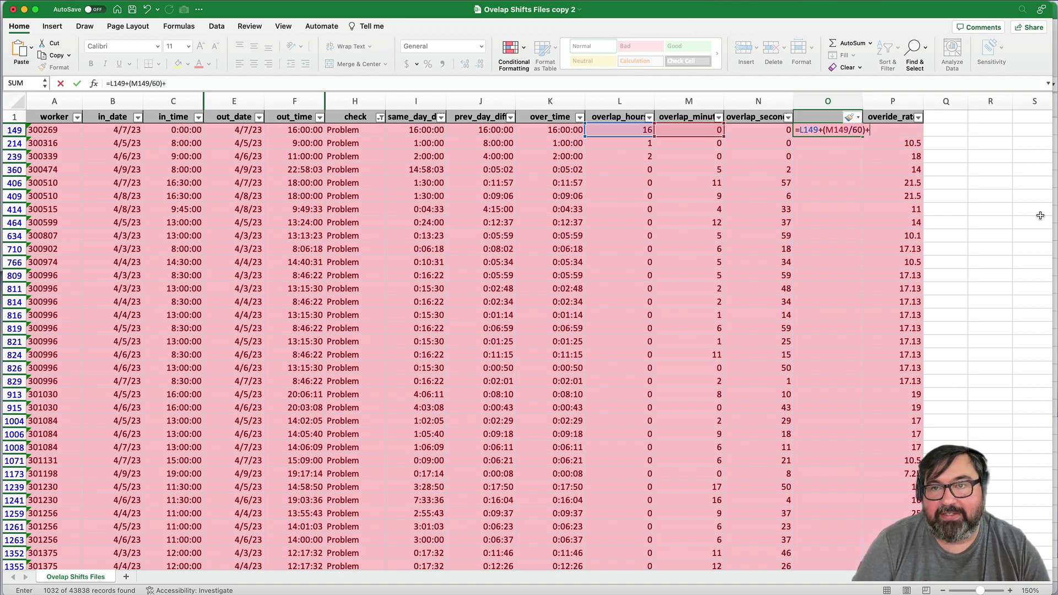
key(Left)
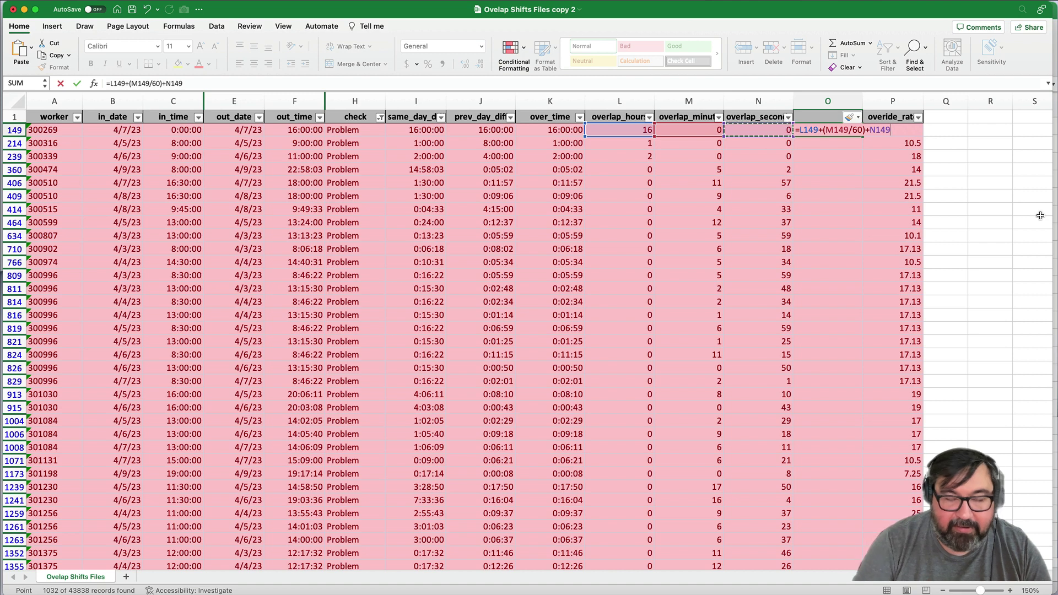
key(BackSpace)
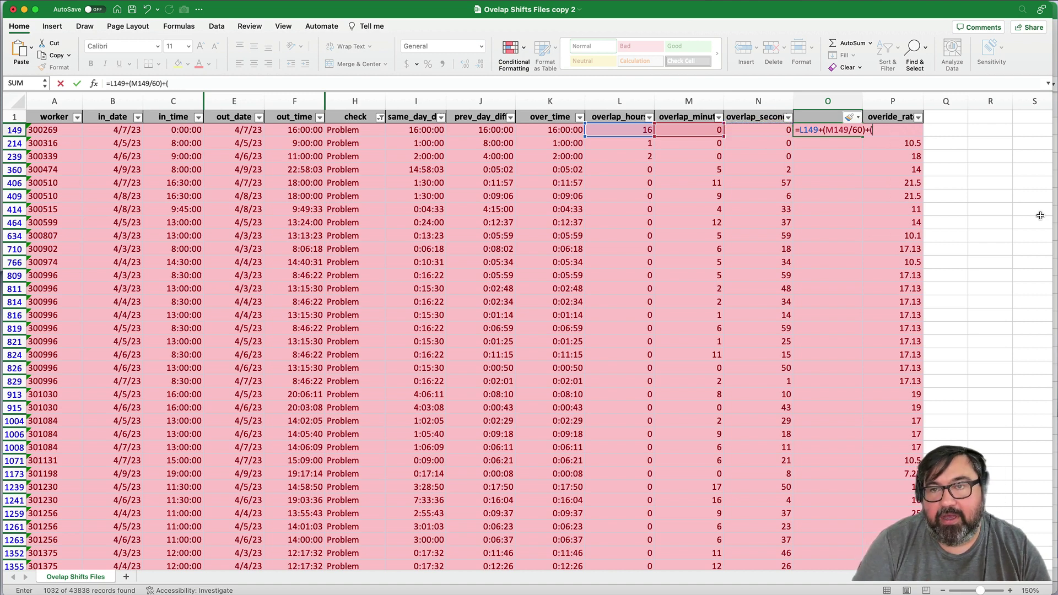
text(()
key(Left)
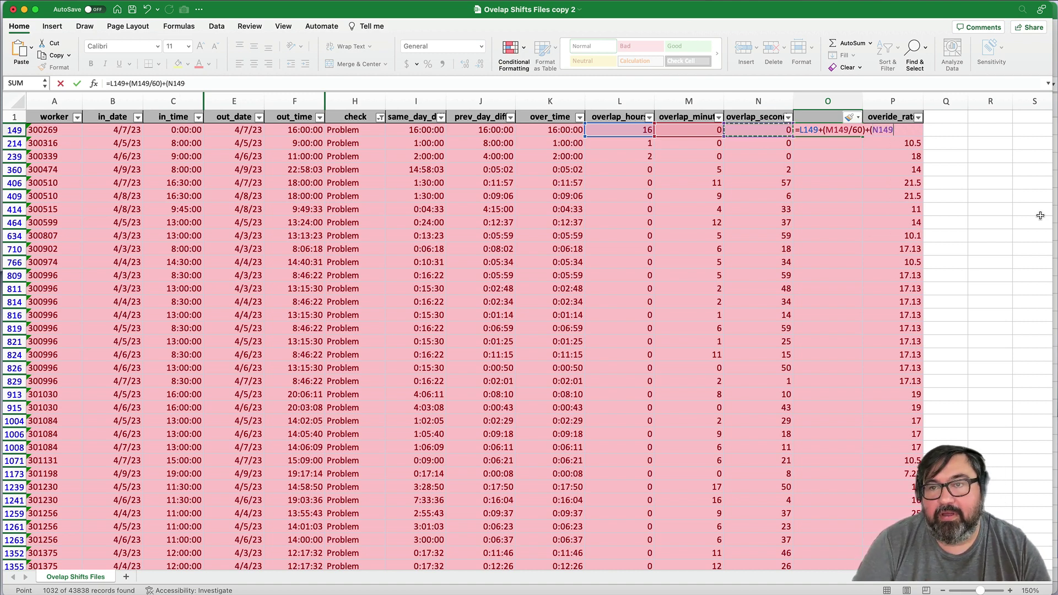
key(BackSpace)
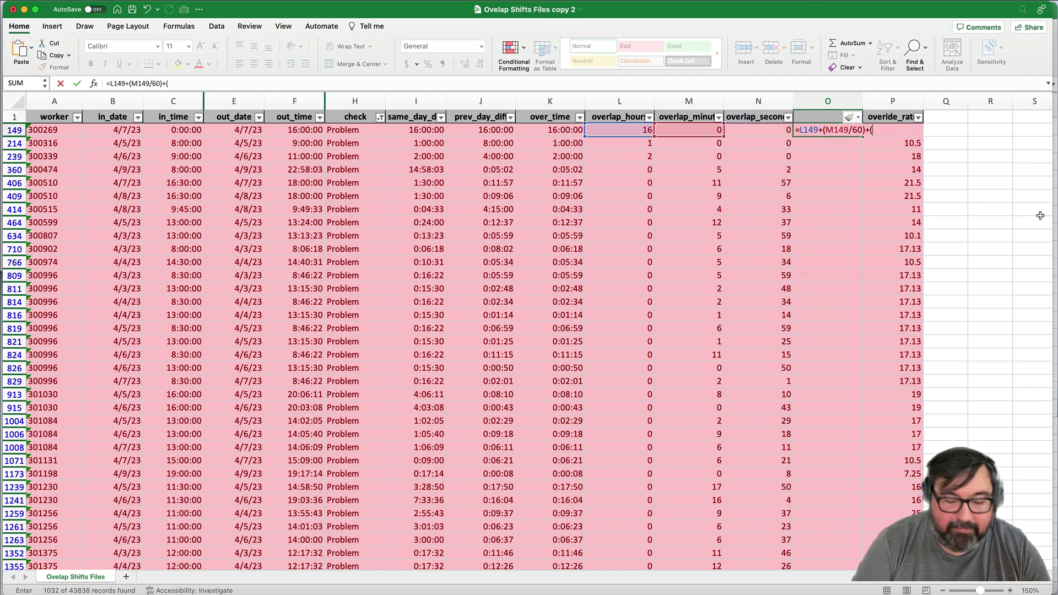
text(()
key(Left)
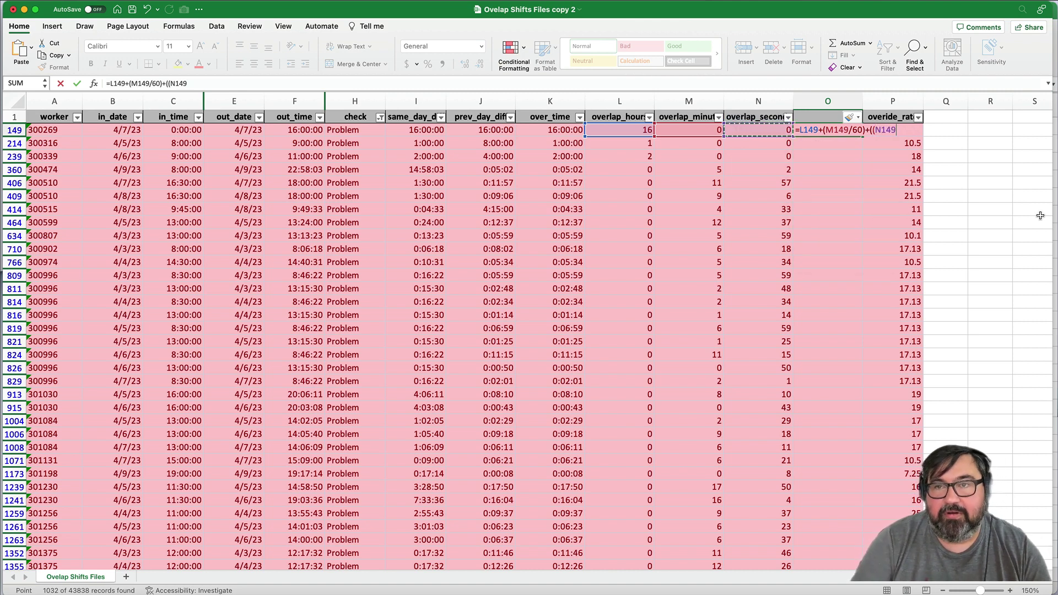
text(/60))
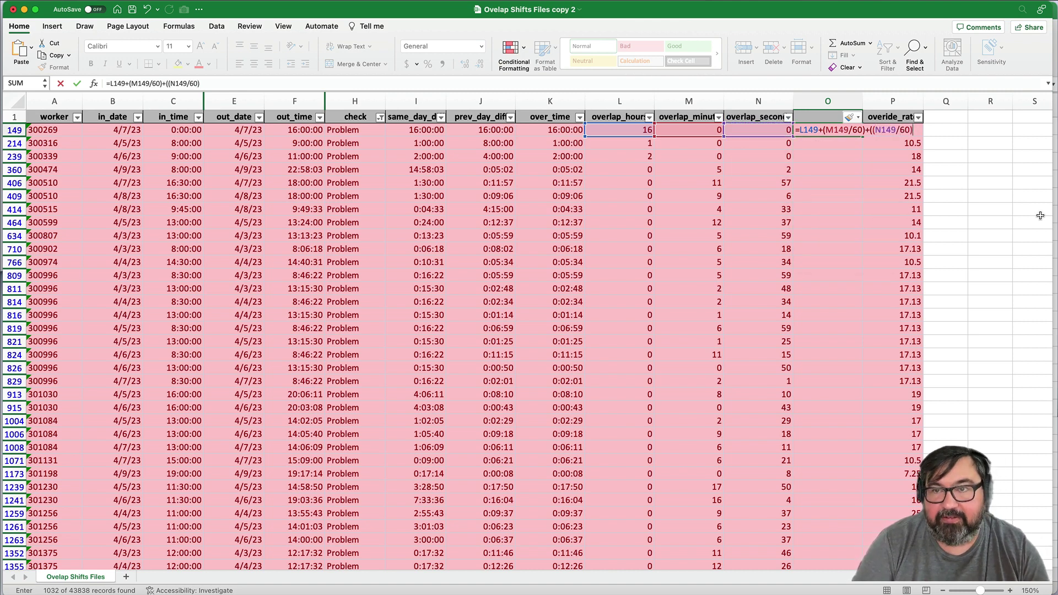
text(/60))
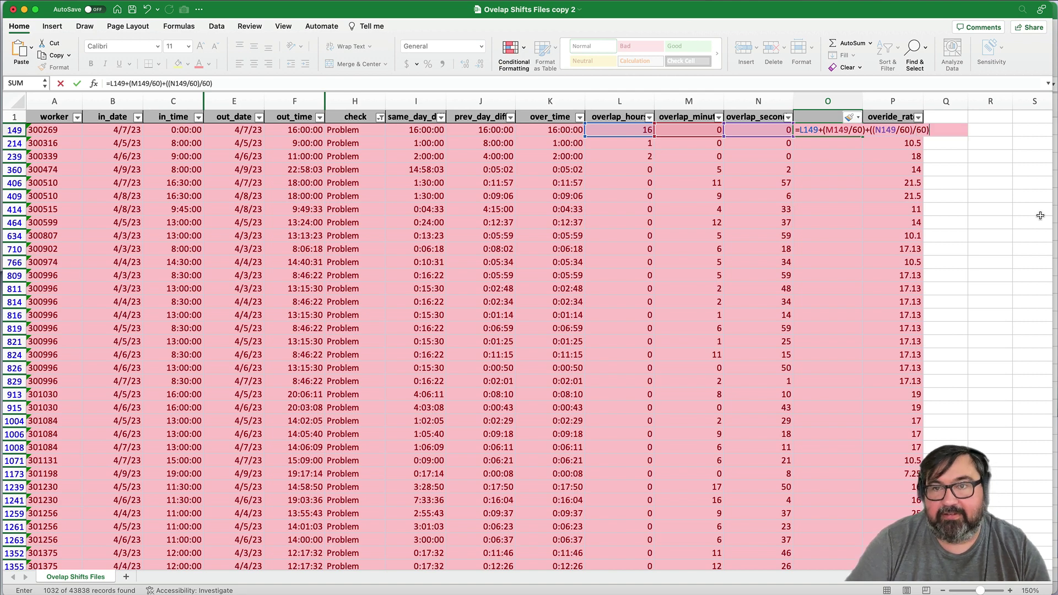
key(ctrl+Return)
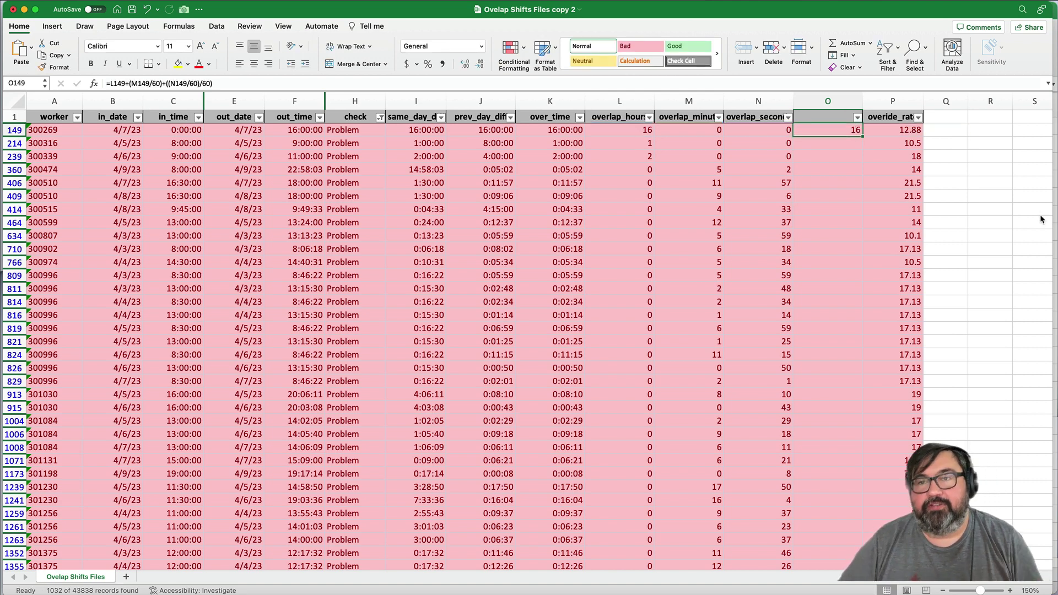
- Fill the decimal-hours formula from O149 down the column and check rows 149, 214, 239 and 360
double_click(864, 135)
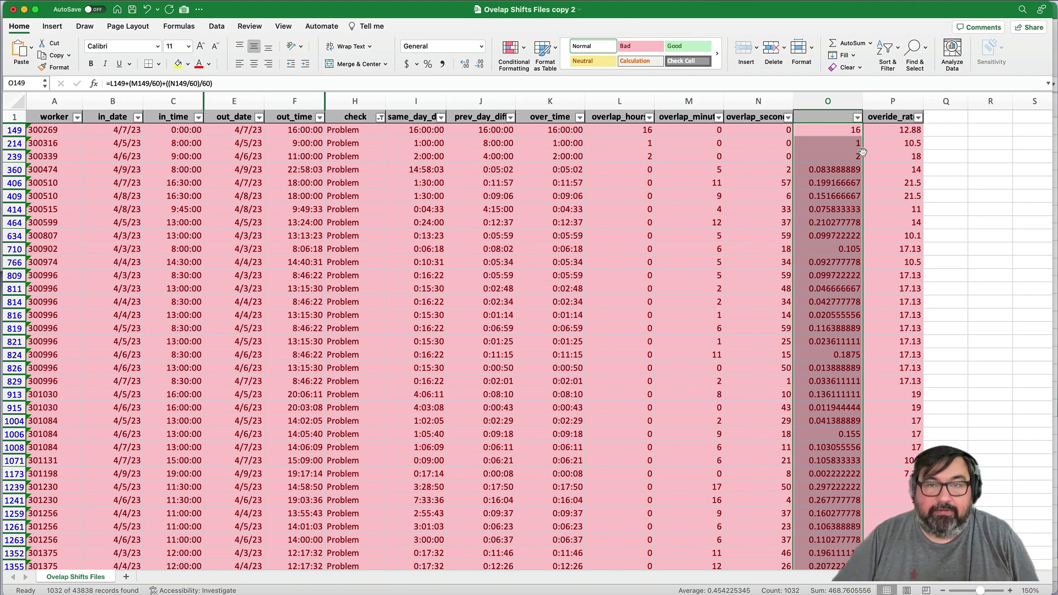
click(992, 155)
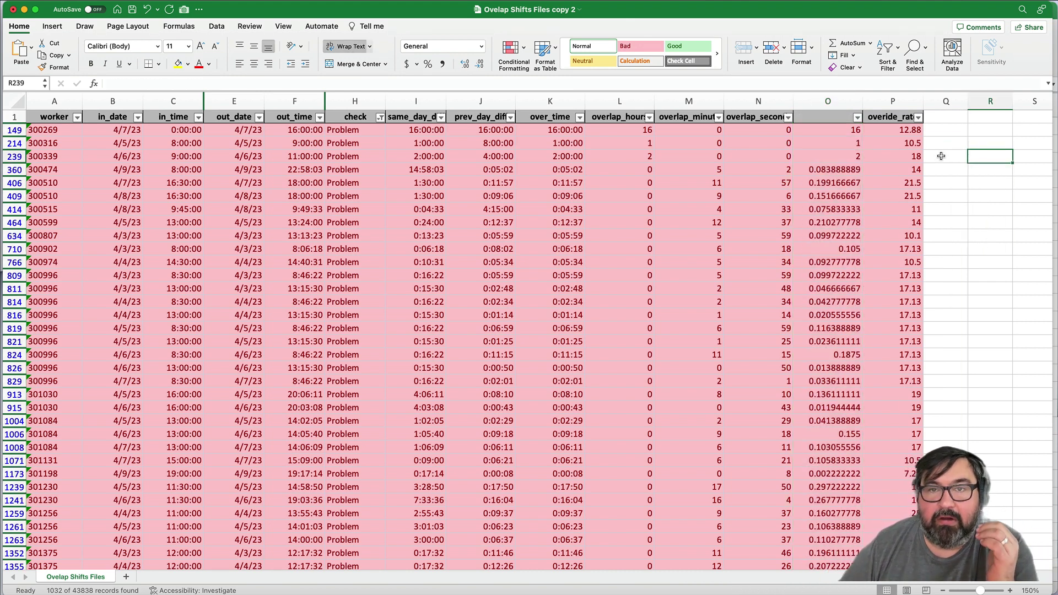
click(14, 130)
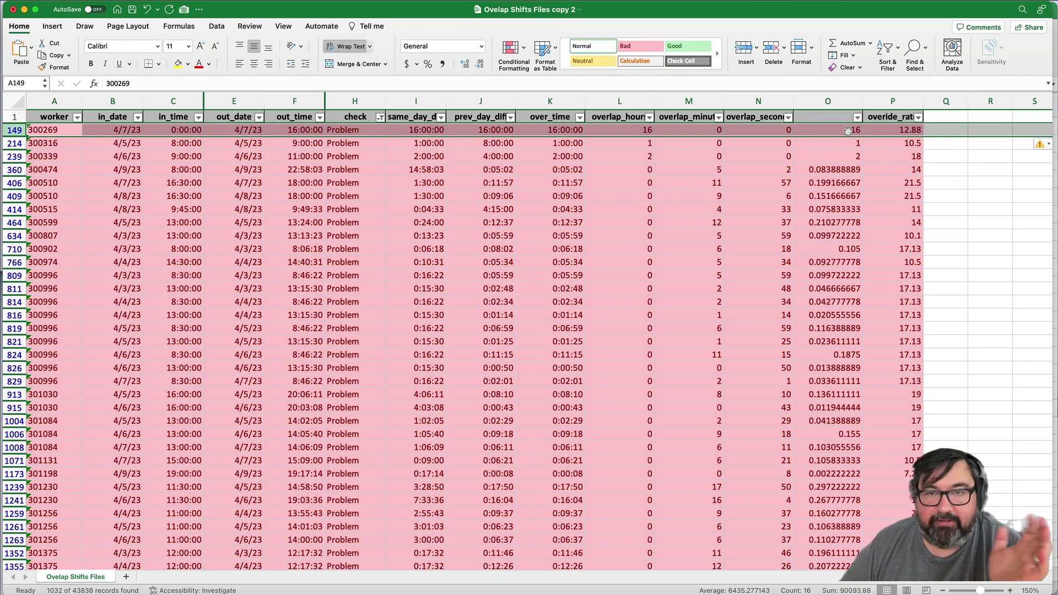
click(12, 143)
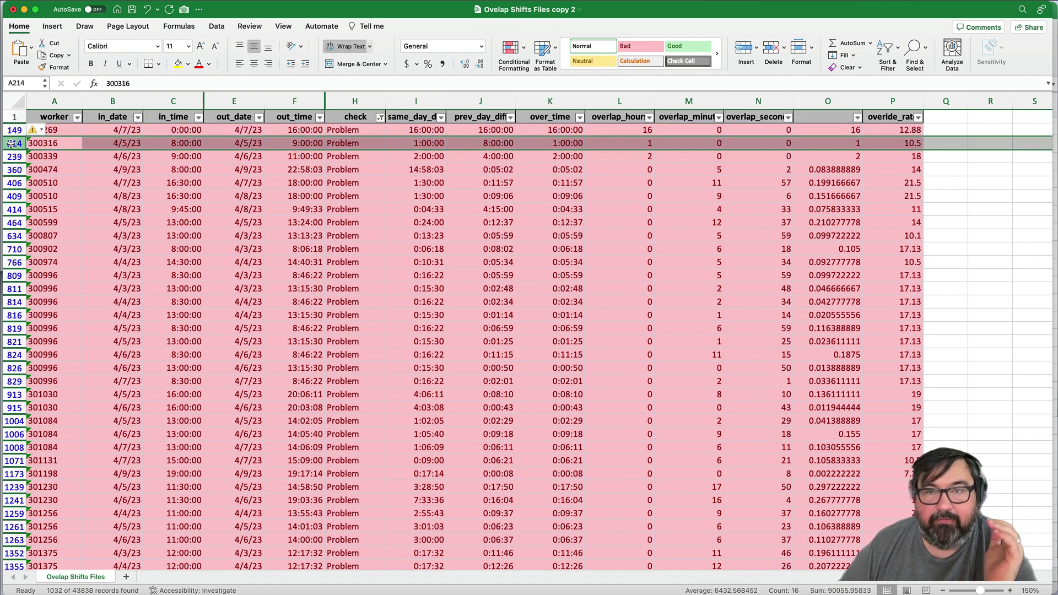
click(13, 156)
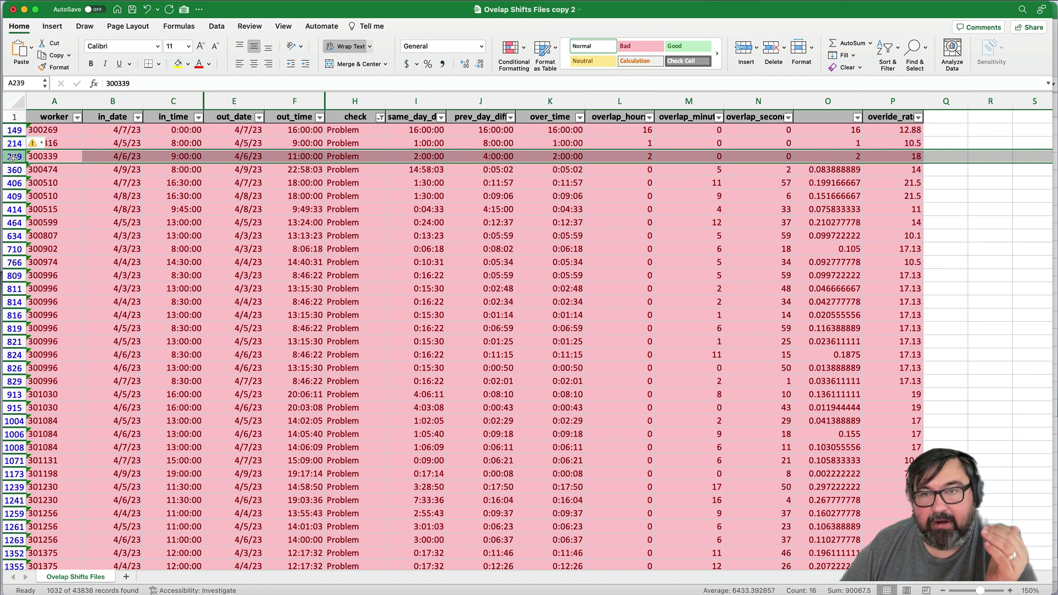
click(14, 170)
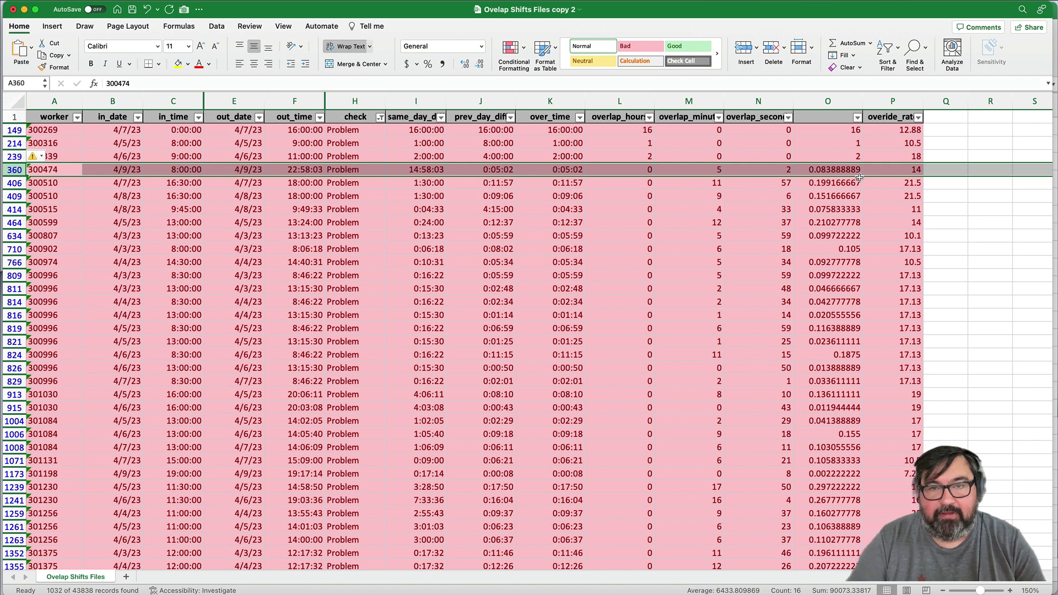
- Calculate (5*60)+2 in the Alfred launcher to convert row 360's overlap minutes and seconds into total seconds
key(super+f)
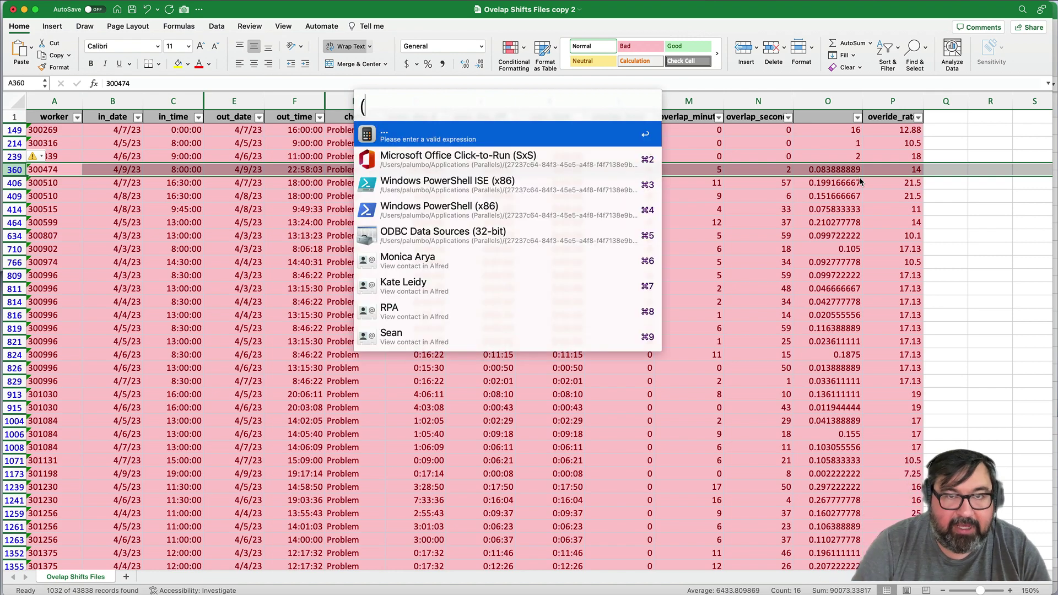
text((5)
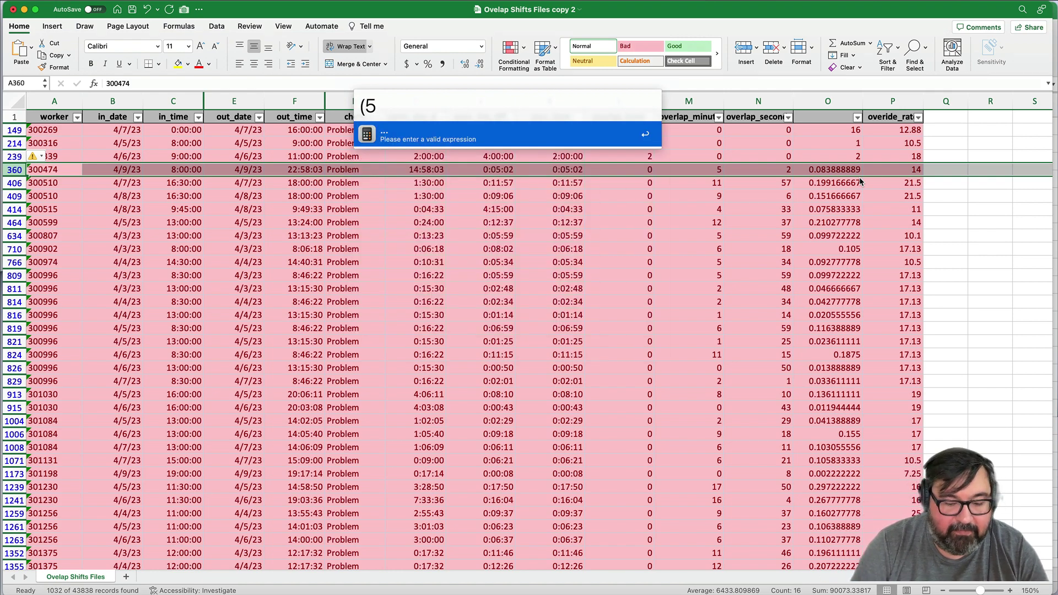
text(*60))
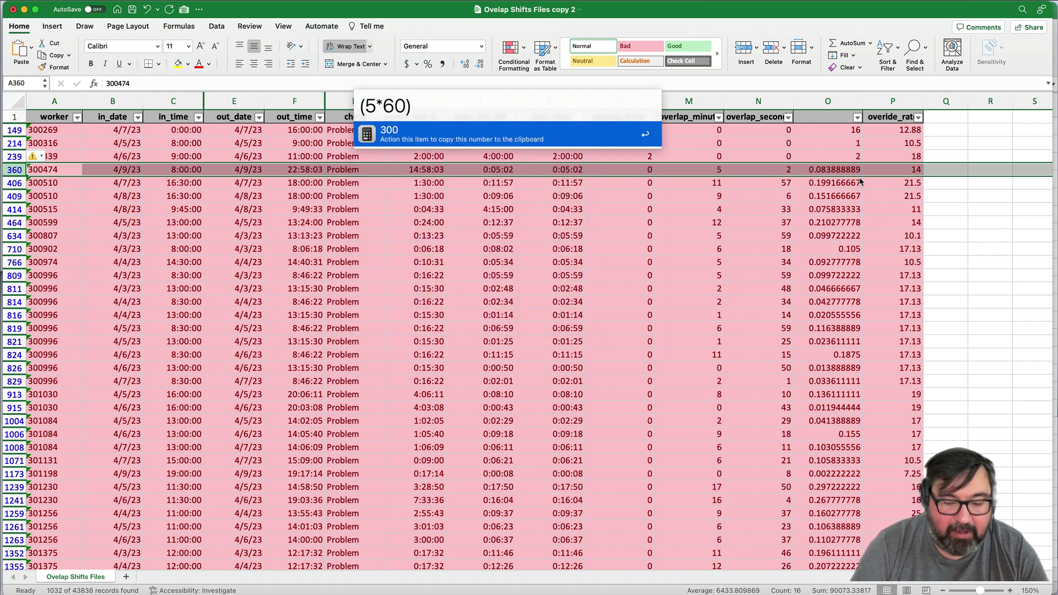
key(BackSpace)
text(2)
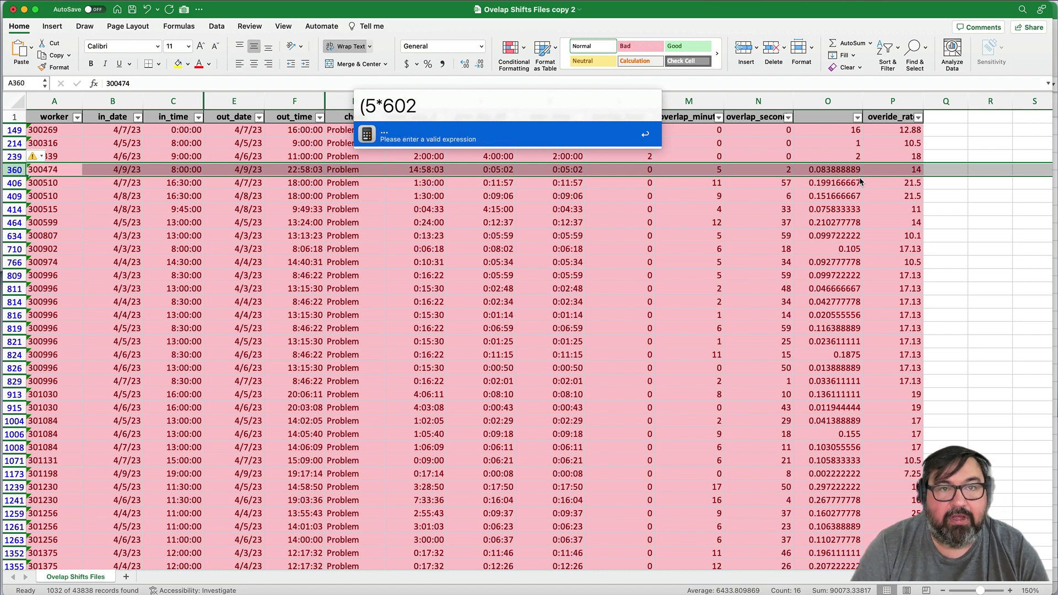
key(BackSpace)
text()+2)
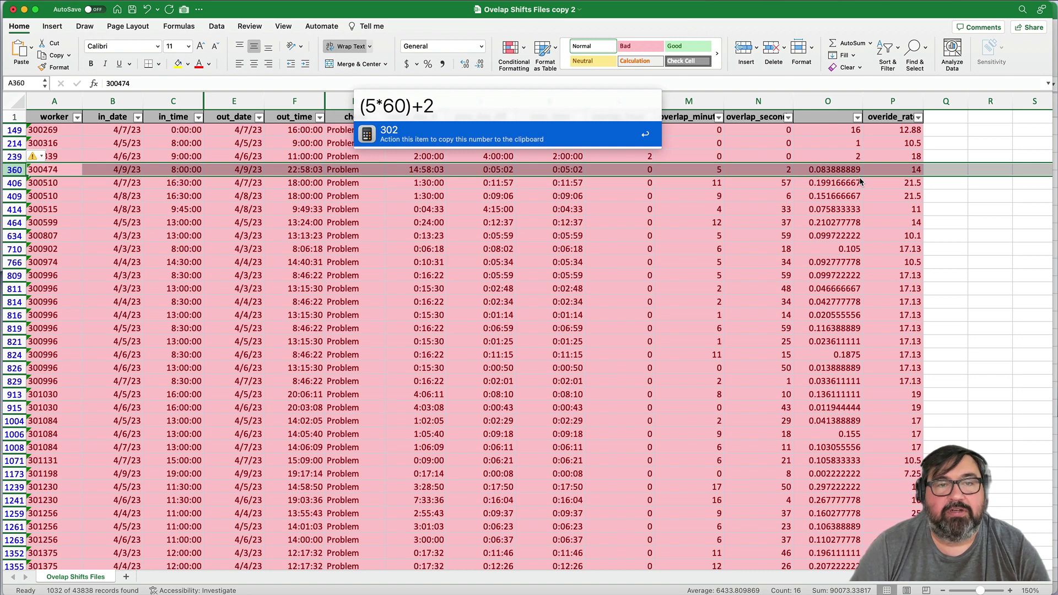
key(Return)
- Calculate 302/3600 in the launcher to verify row 360's decimal hours, and return to the worksheet
key(alt+space)
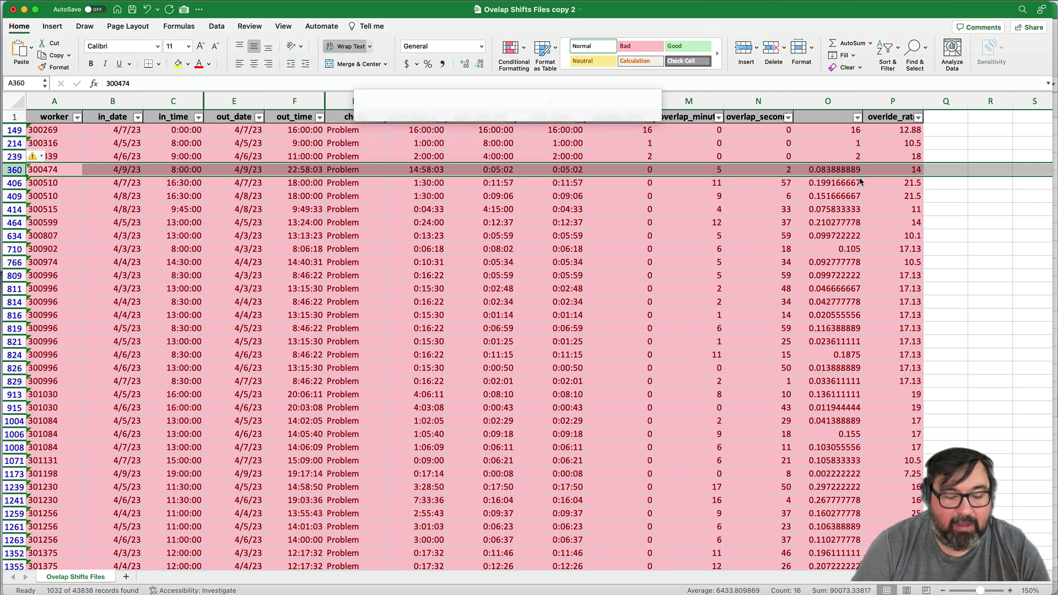
text(302)
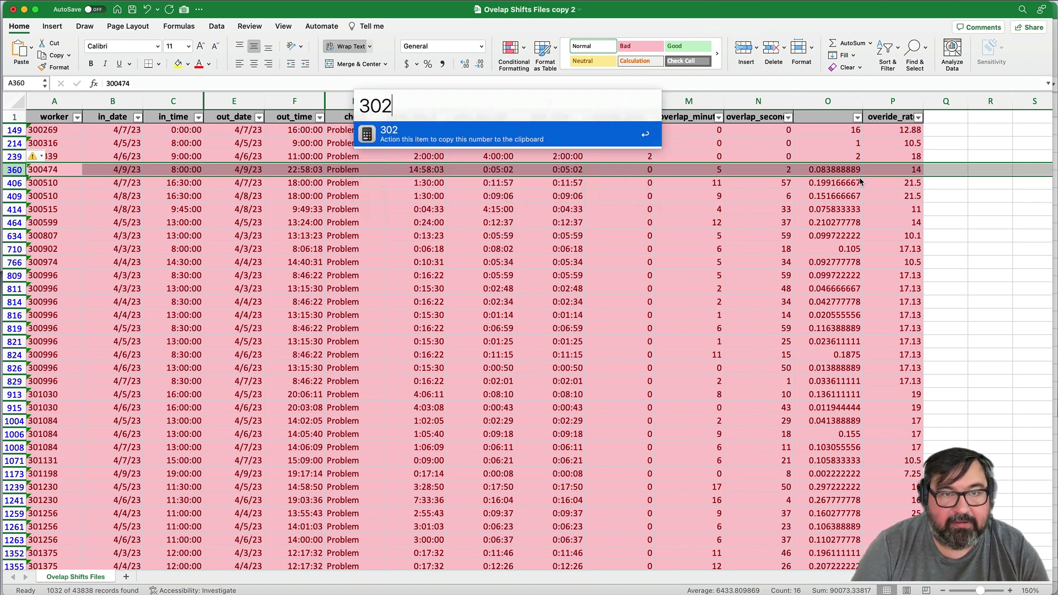
text(/3600)
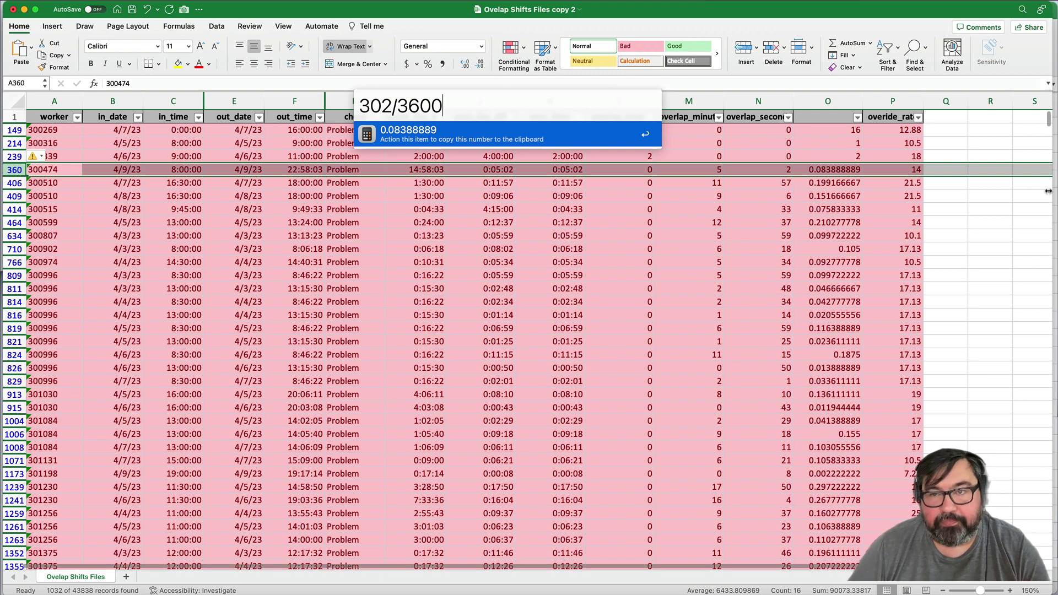
click(986, 182)
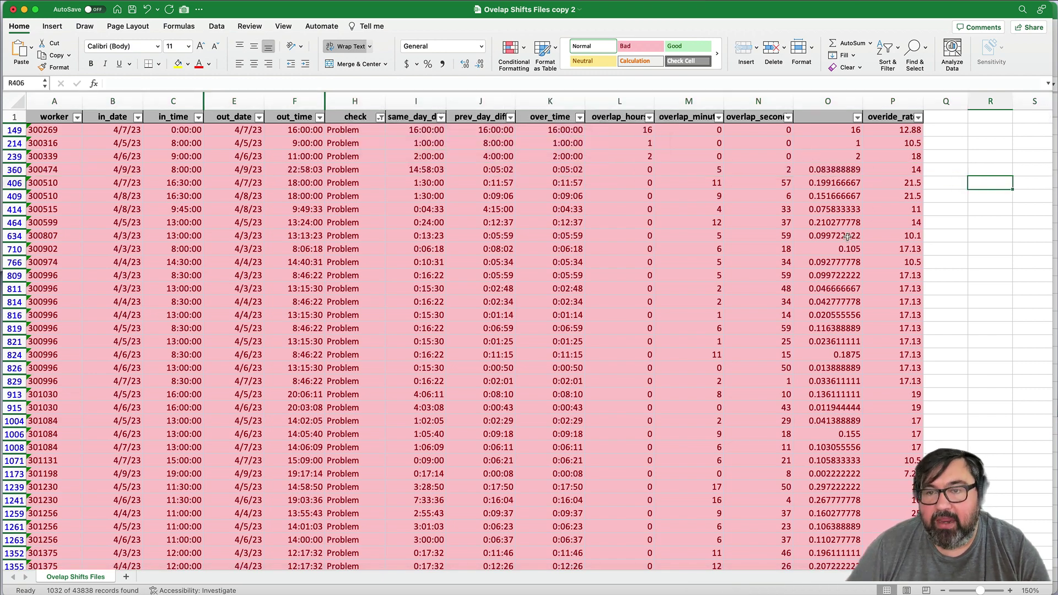
- Check the decimal-hours results further down the sheet, comparing row 1648's overlap minutes with its converted value
scroll(834, 238, down, 3)
scroll(834, 239, down, 11)
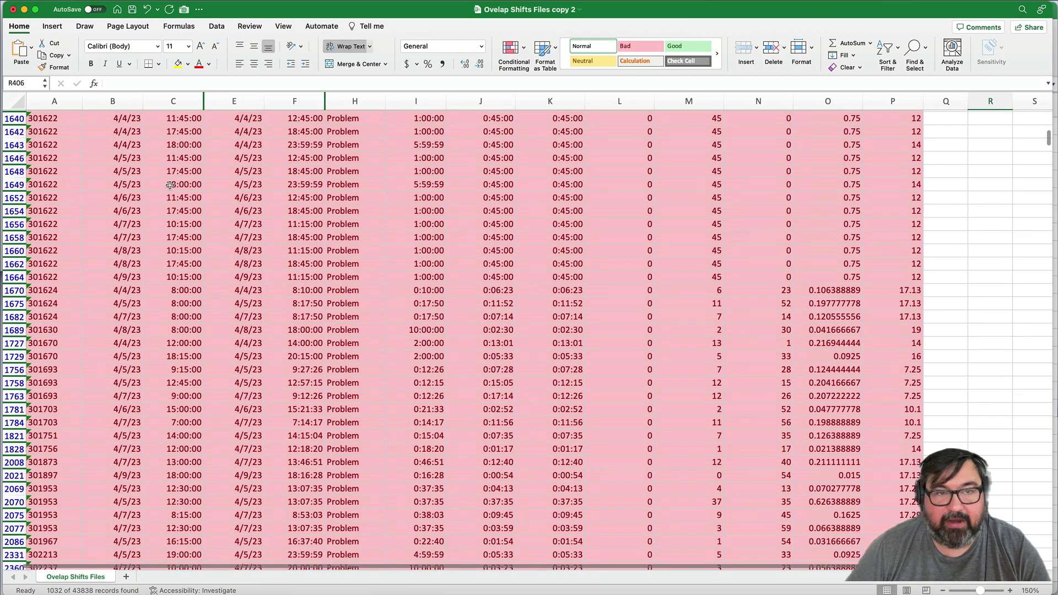
click(13, 171)
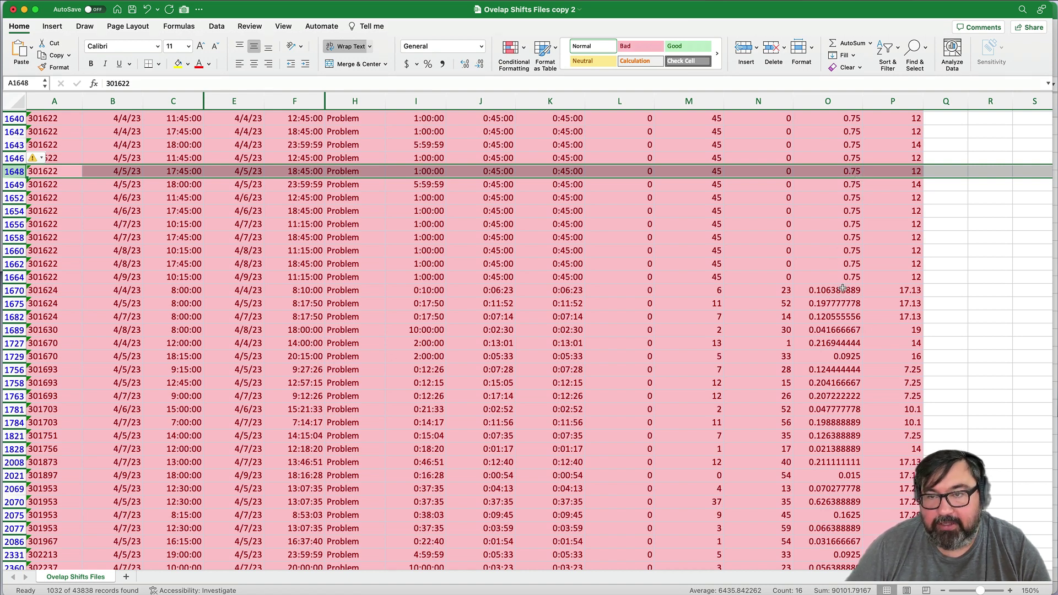
scroll(844, 291, up, 20)
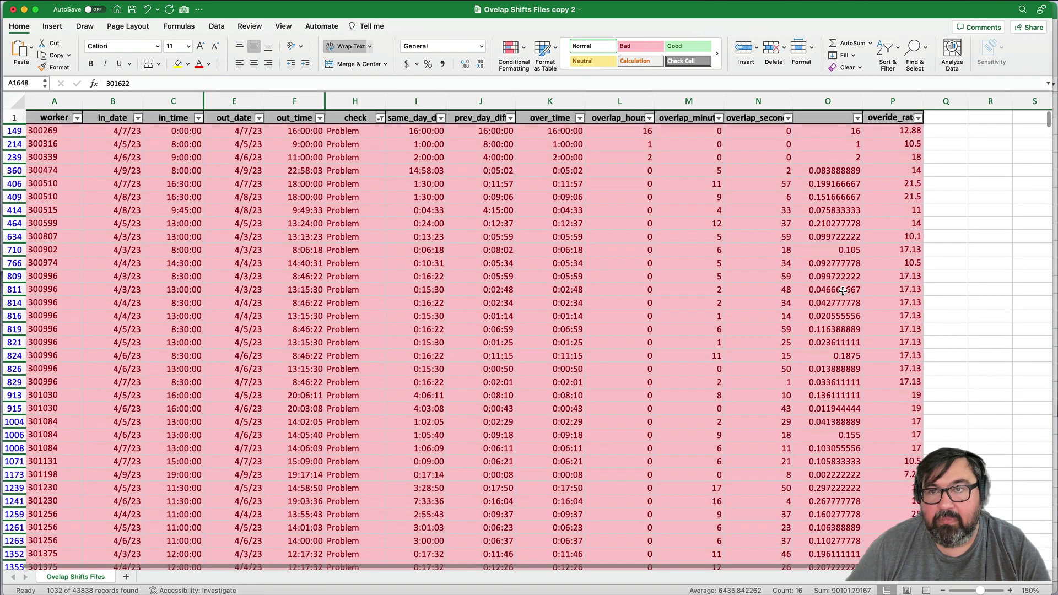
scroll(844, 291, up, 1)
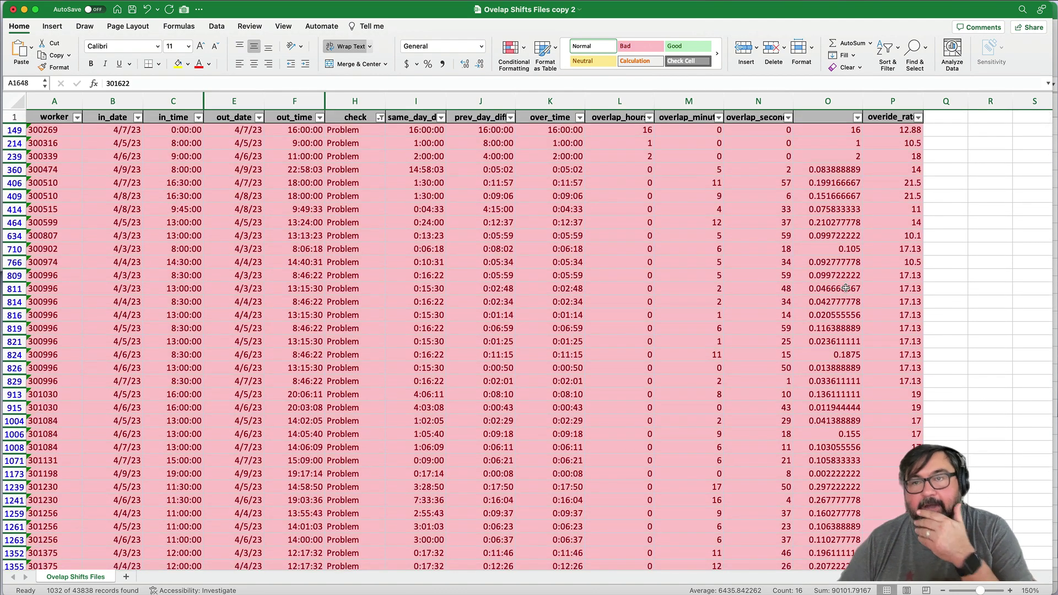
- Enter total_overlap_time as the header of the decimal-hours column in O1
click(827, 118)
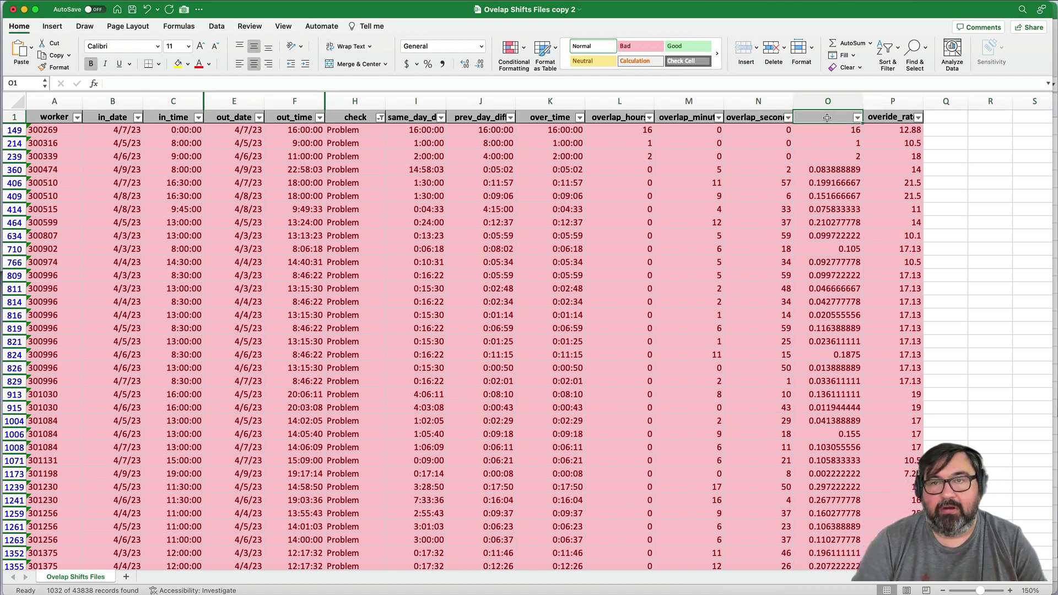
text(total_ve)
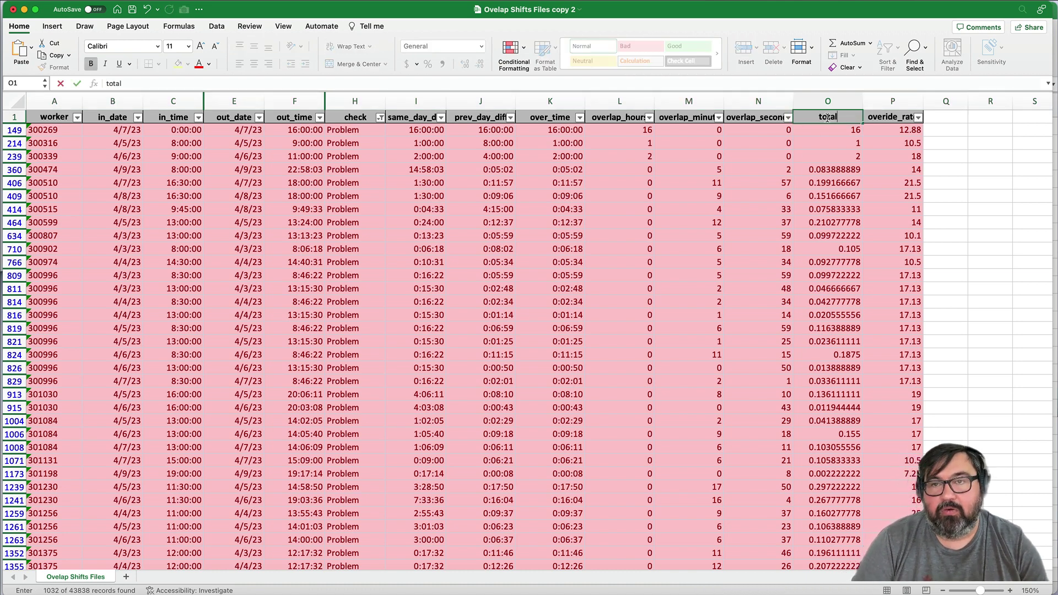
key(BackSpace)
key(BackSpace)
text(overlap_time)
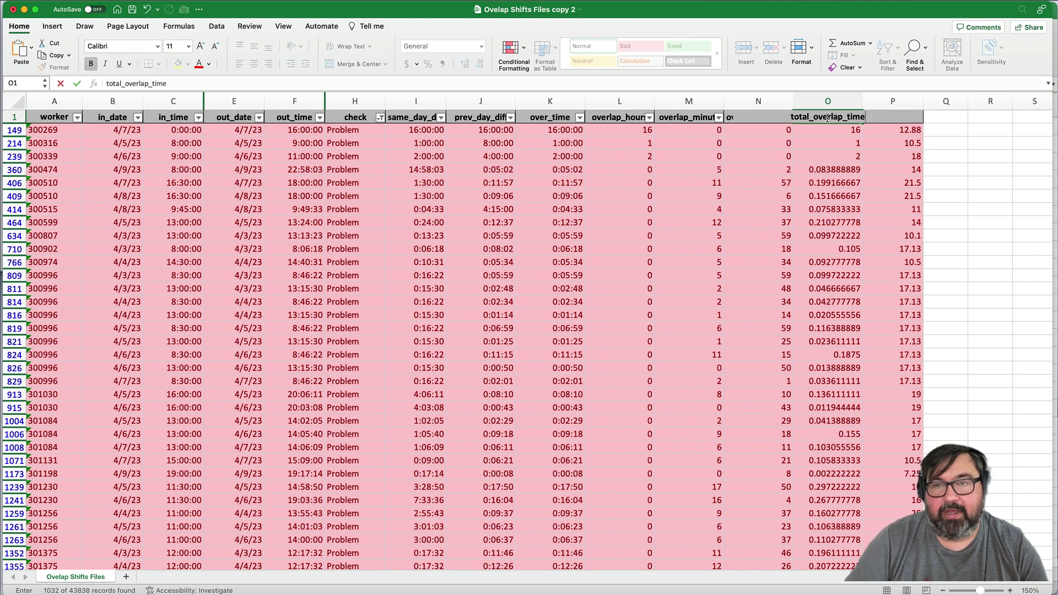
key(Return)
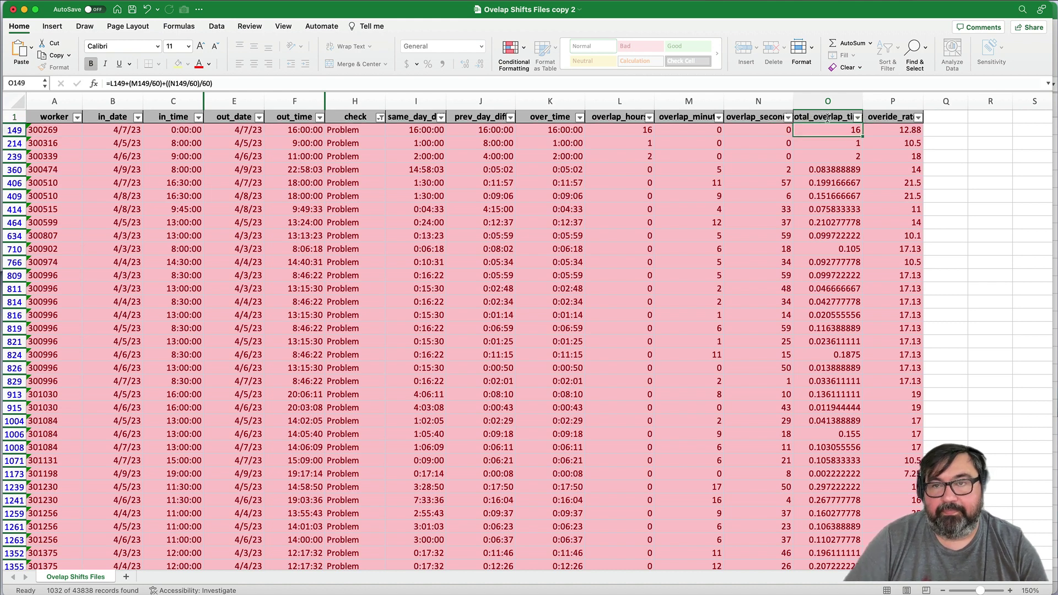
- Enter overlap_rate_paid as a new column header in Q1, beside overide_rate
key(Up)
key(Right)
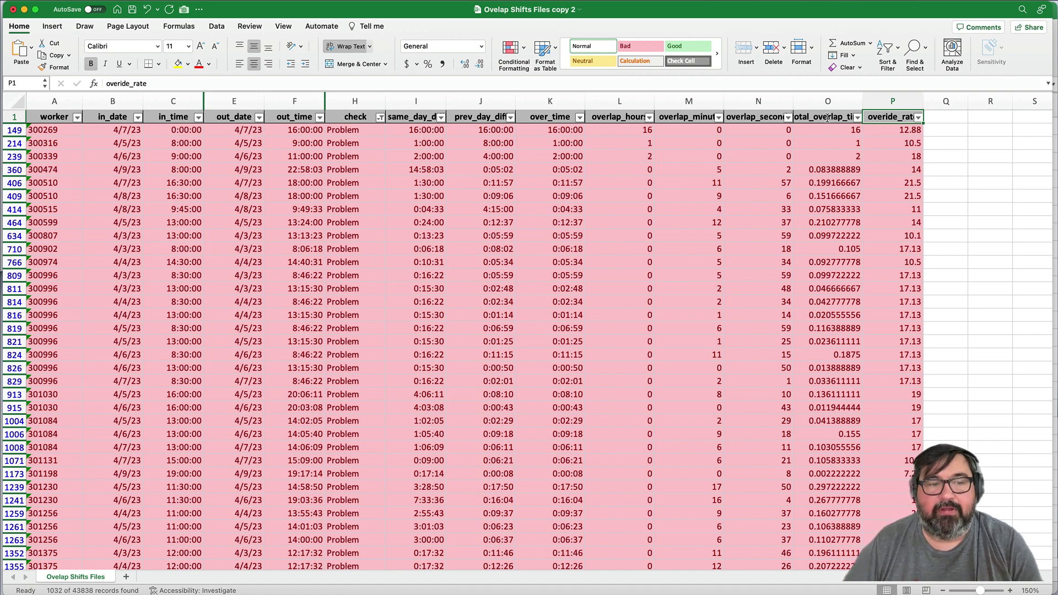
click(945, 115)
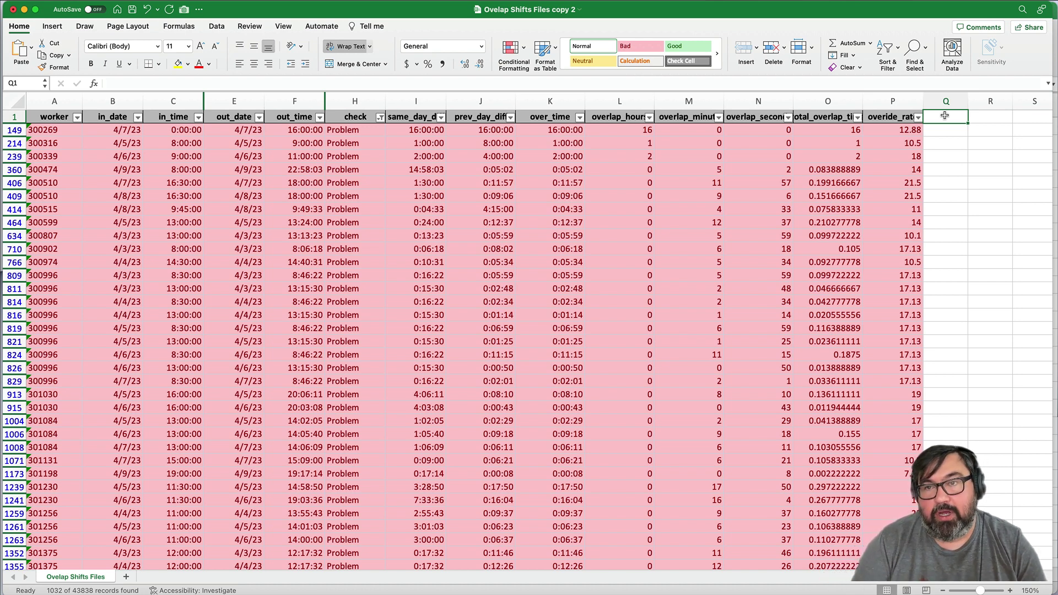
text(overlap)
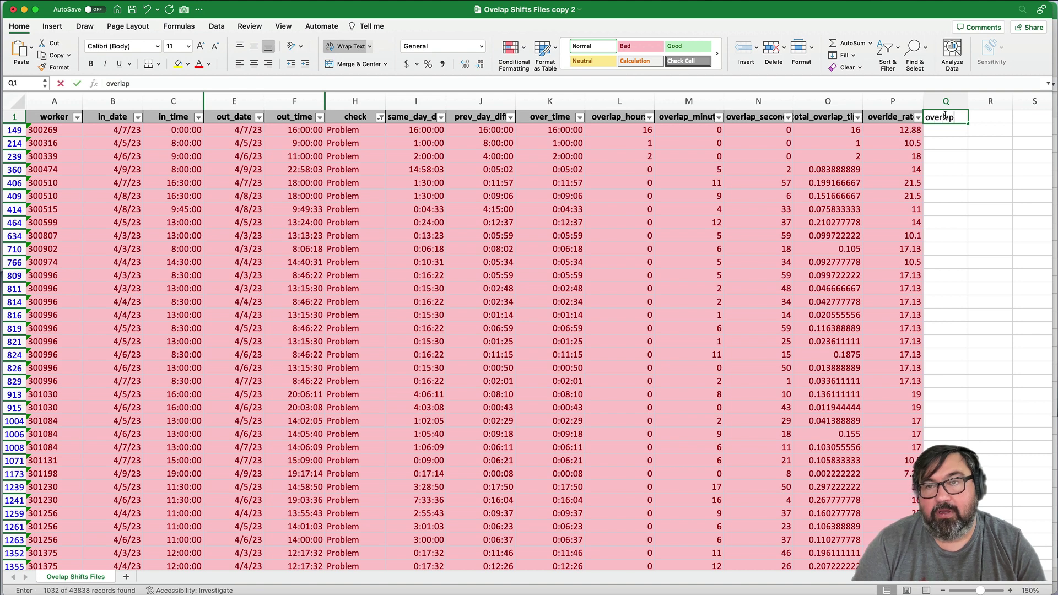
text(_rate)
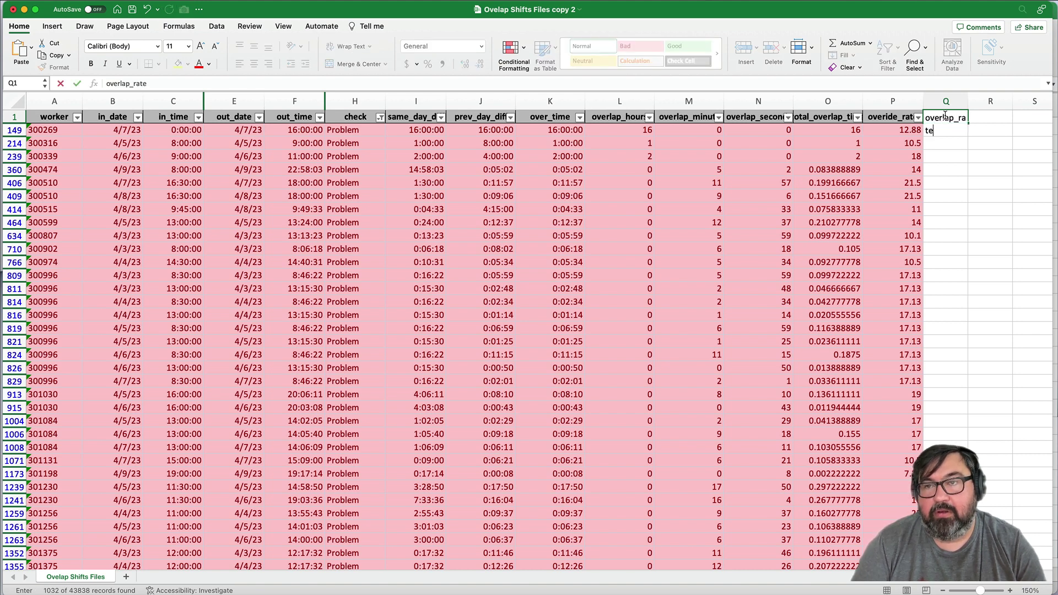
text(_paid)
key(Return)
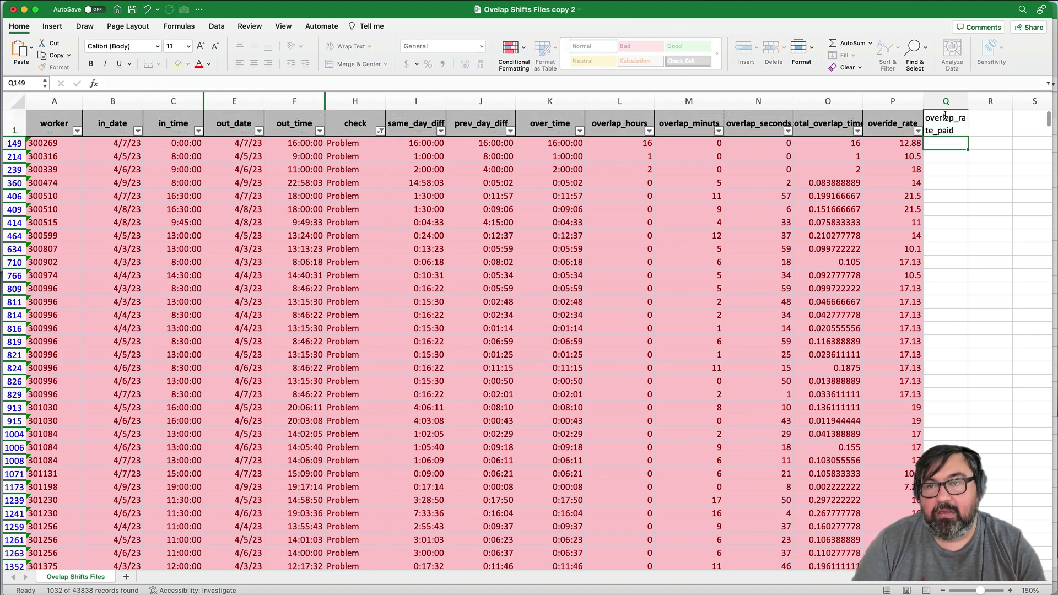
- Copy the overide_rate header's formatting onto Q1 and widen column Q so its header fits on one line
click(893, 123)
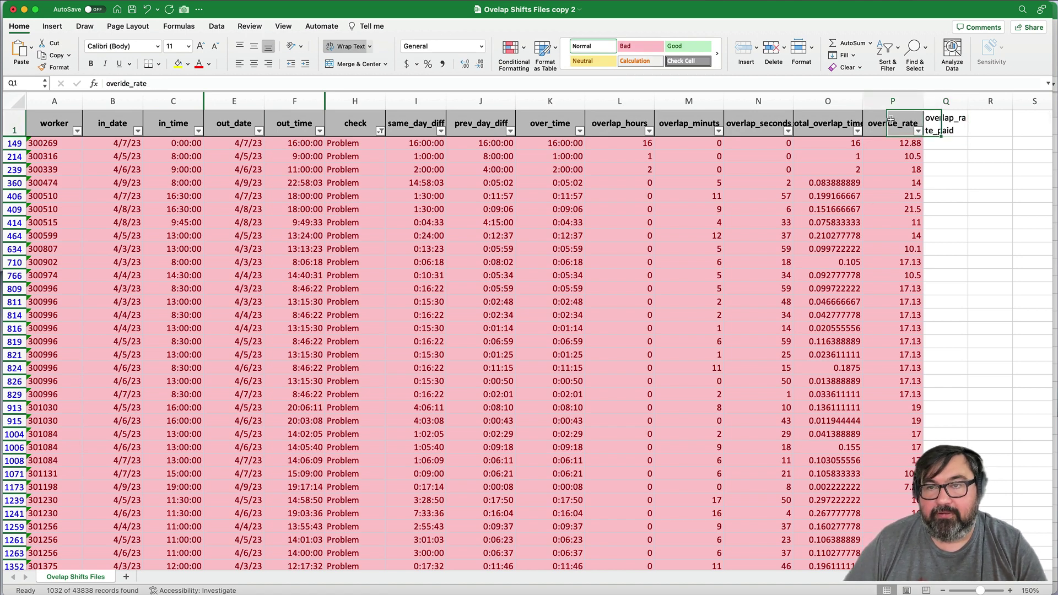
click(59, 68)
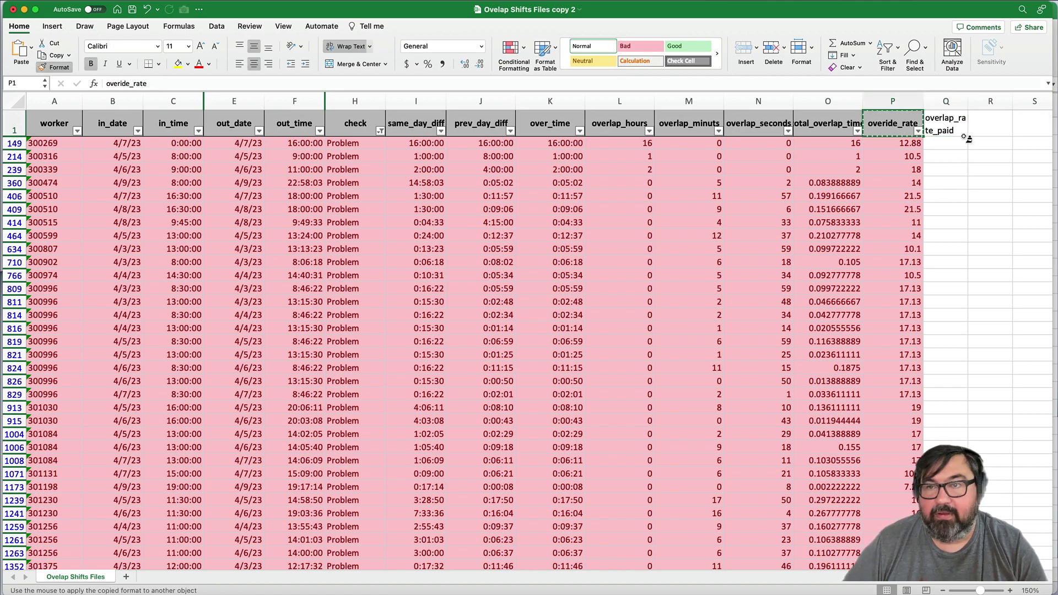
click(946, 122)
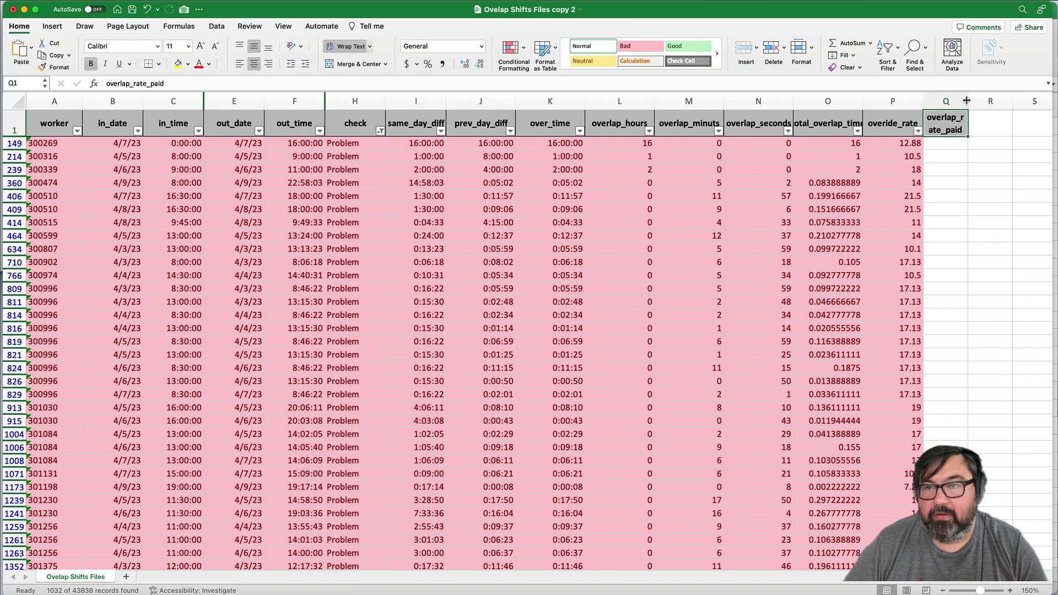
drag(969, 106, 1001, 104)
click(965, 182)
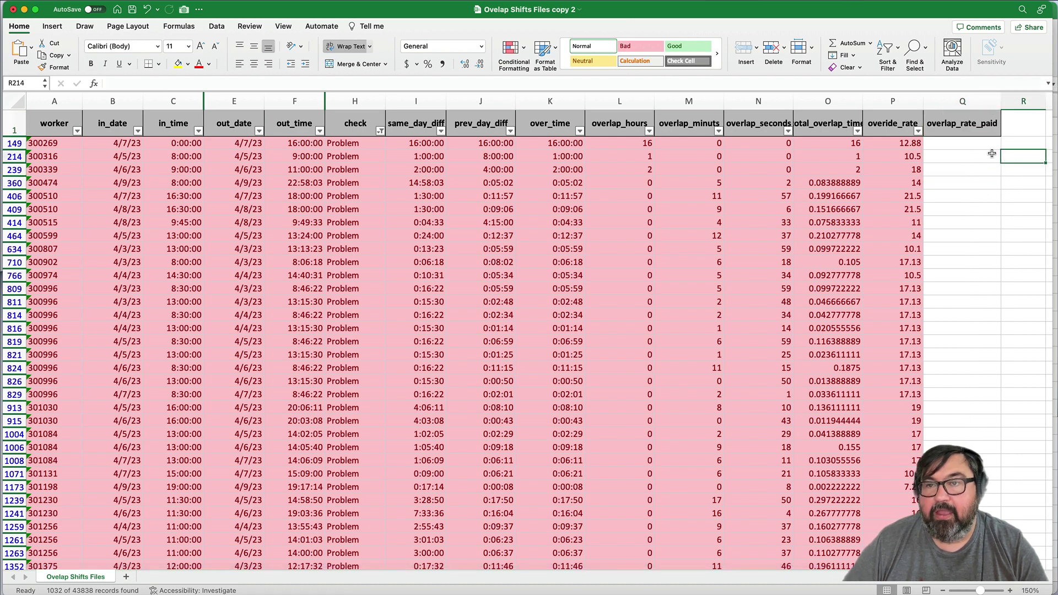
- Enter the formula =O149*P149 in Q149 to multiply the total overlap time by the override rate
click(993, 145)
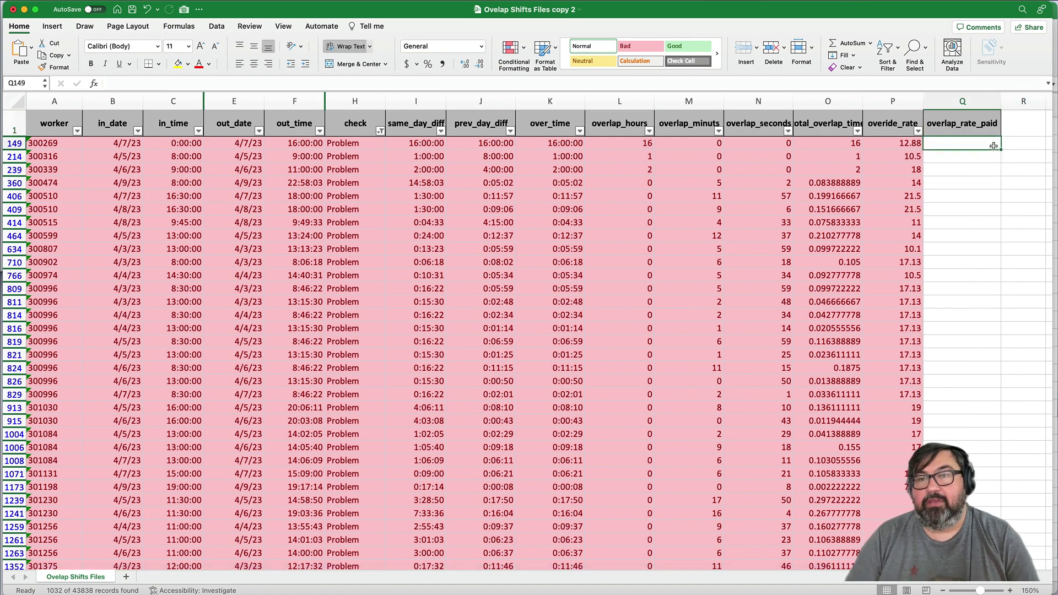
key(Left)
key(Right)
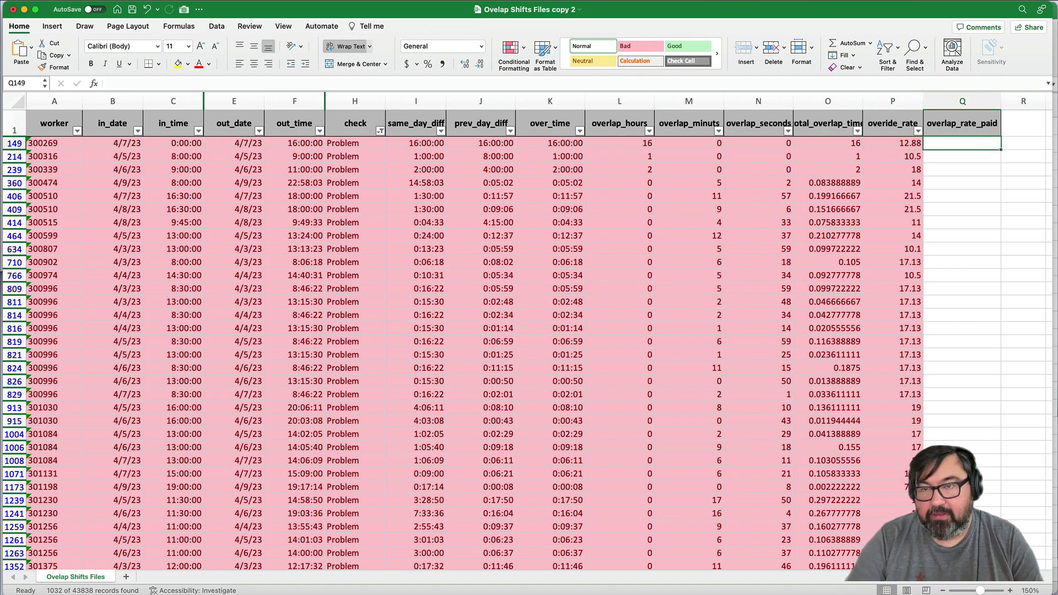
text(=)
key(Left)
key(Left)
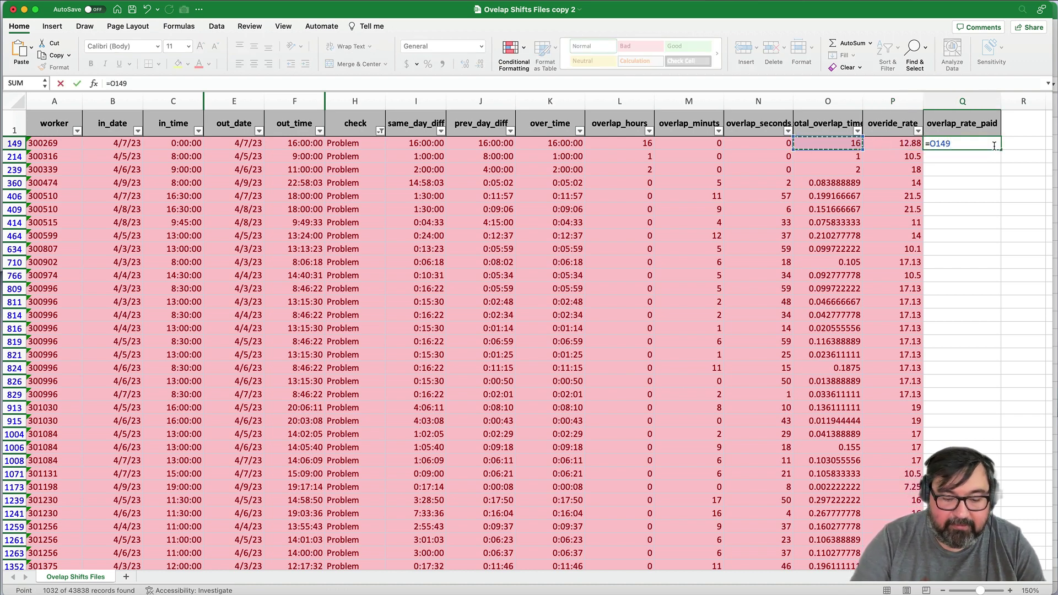
text(*)
key(Left)
key(Return)
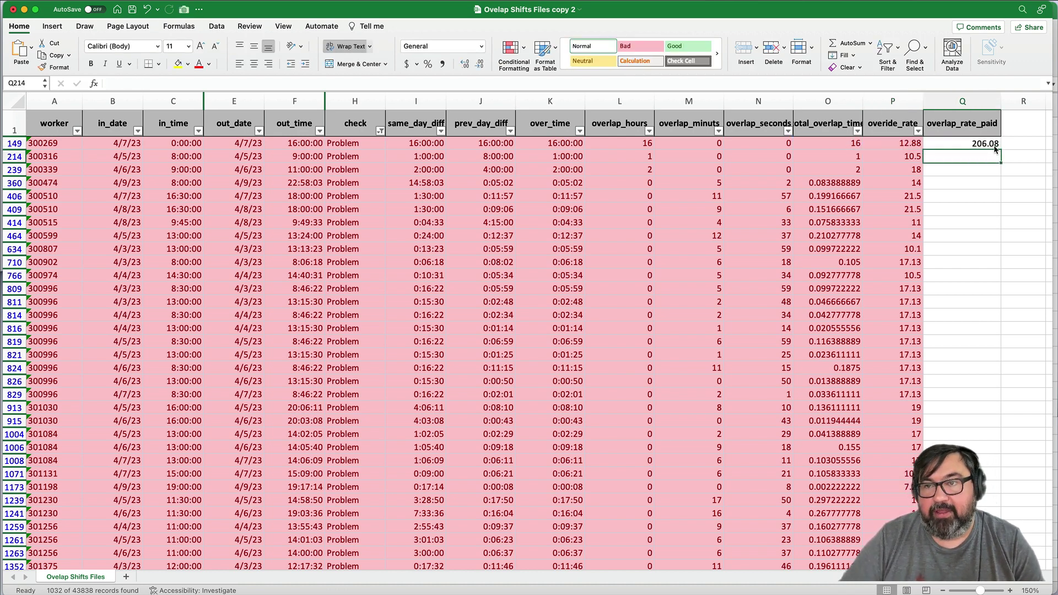
- Fill the overlap_rate_paid formula from Q149 down the column and check the result in row 360
click(995, 147)
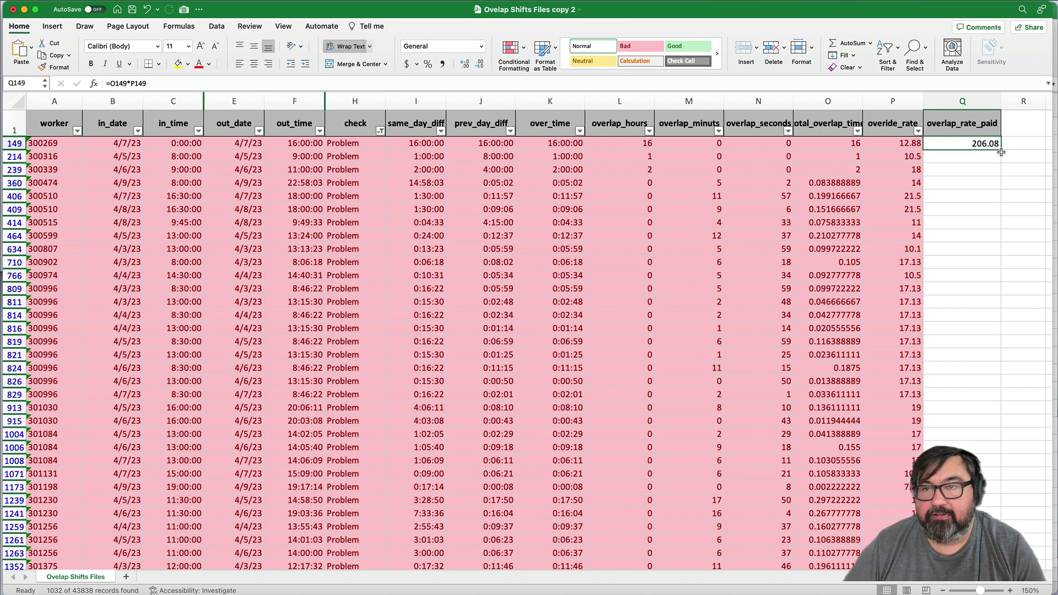
double_click(1000, 149)
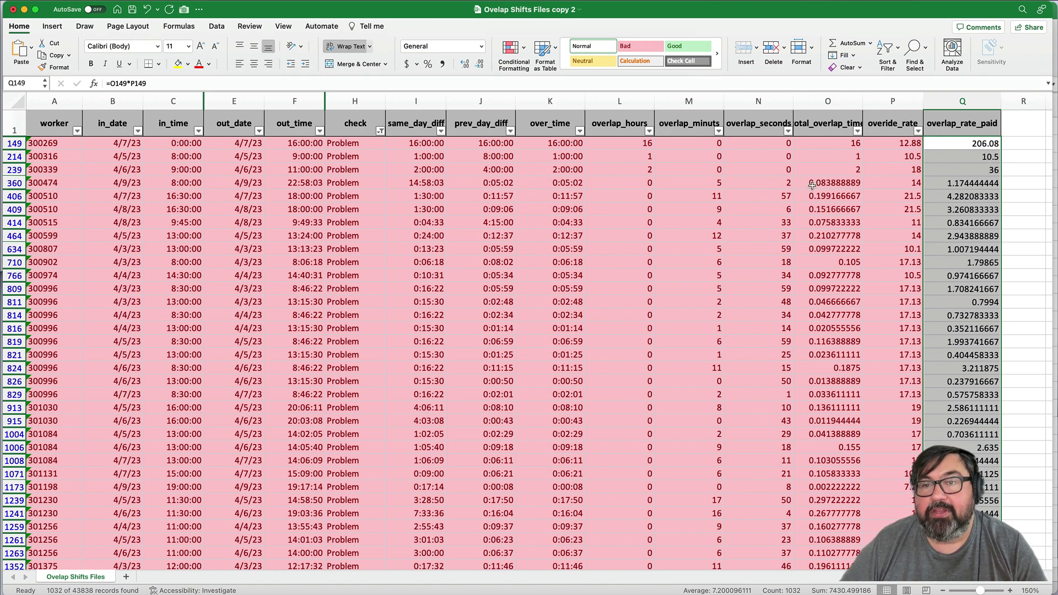
click(13, 183)
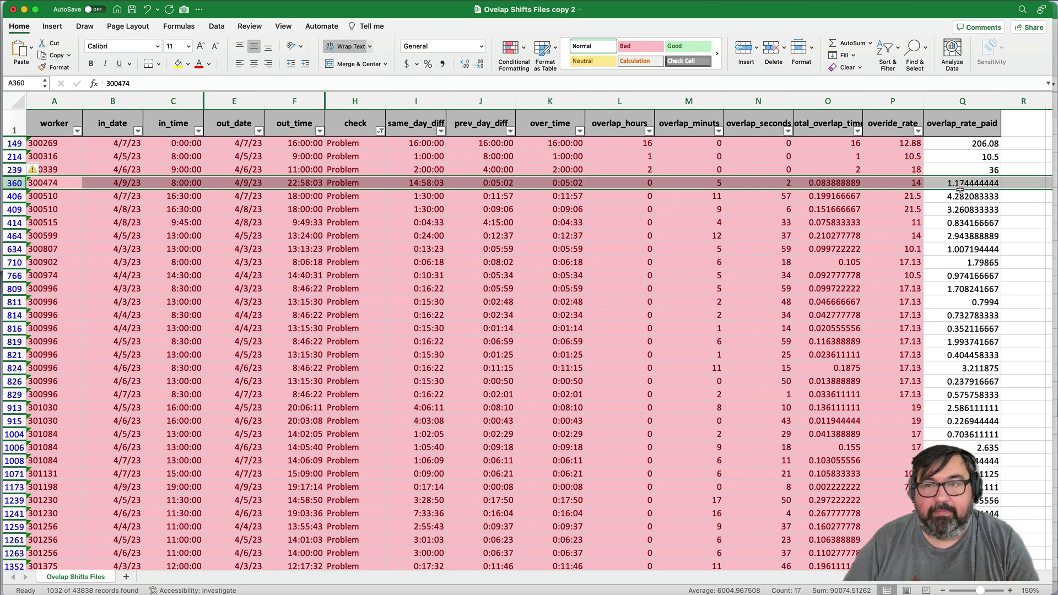
scroll(959, 189, right, 5)
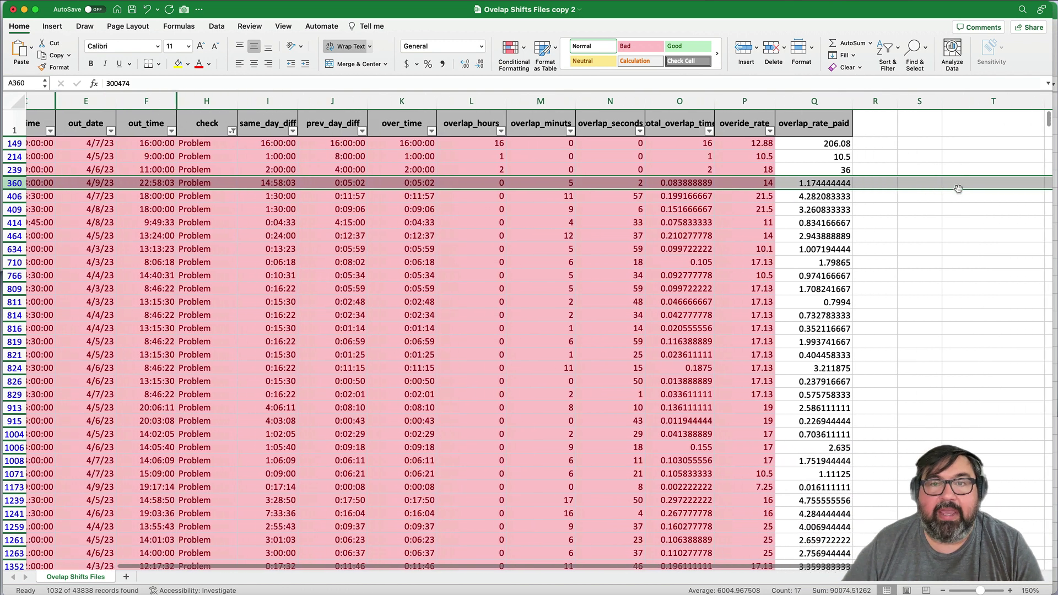
scroll(956, 189, right, 1)
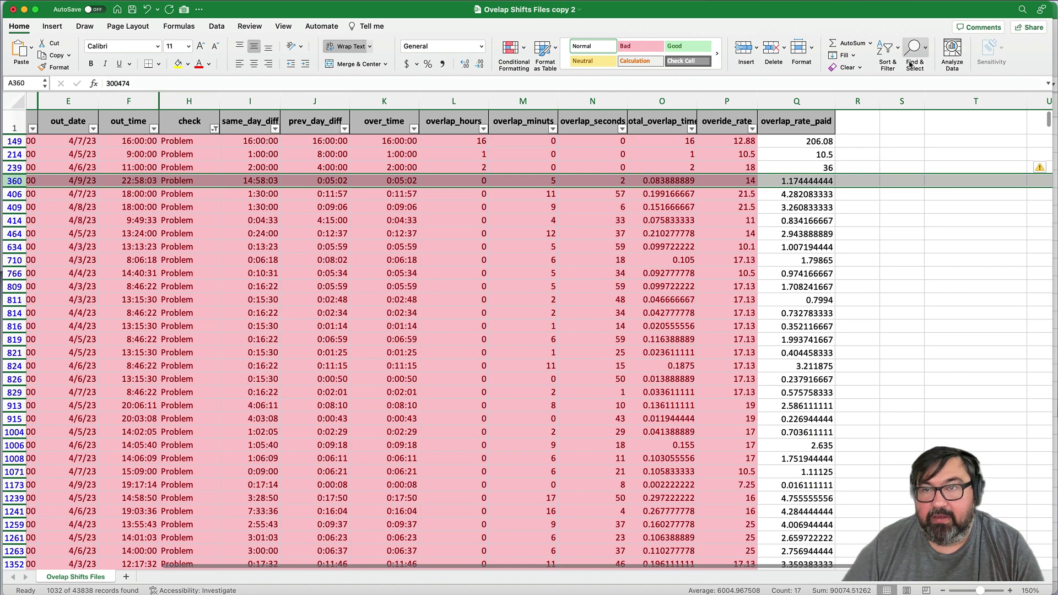
- Clear the check column's Problem filter to show all worksheet rows
click(890, 63)
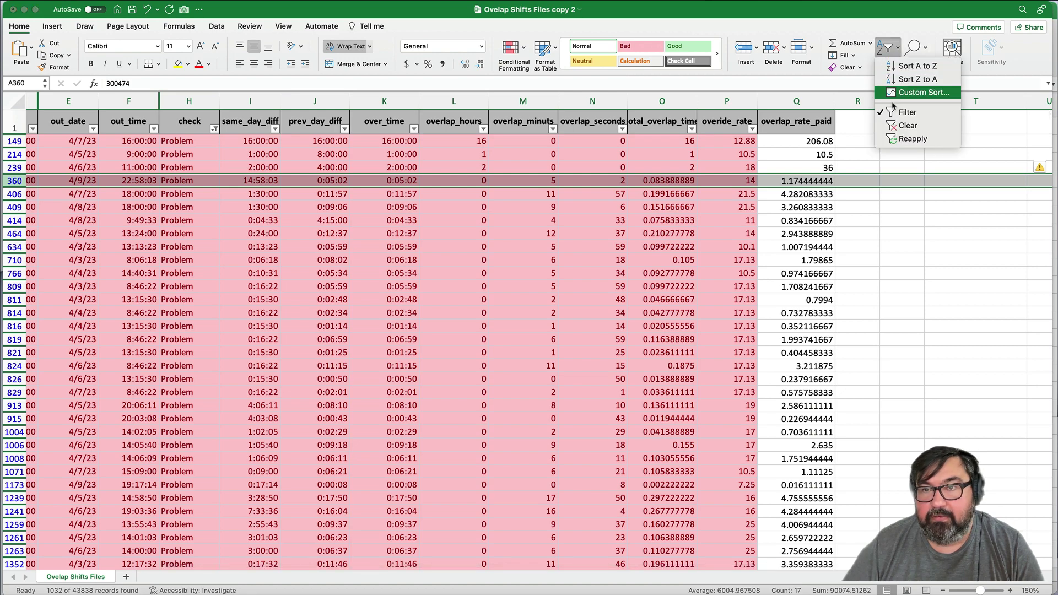
click(920, 126)
scroll(910, 237, right, 4)
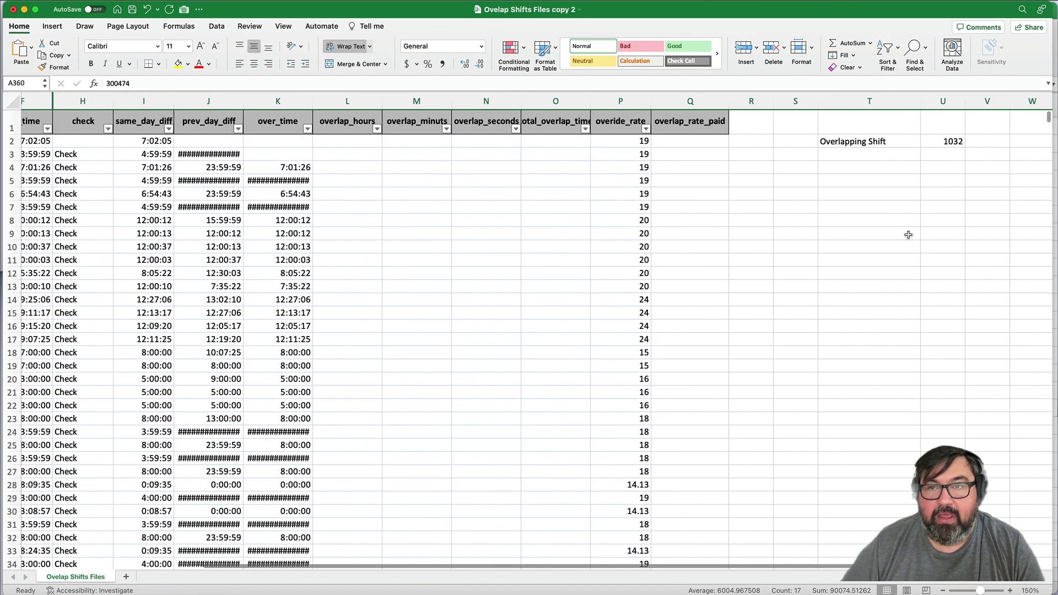
- Enter the label Overlapping Time in T3, beneath Overlapping Shift
click(908, 154)
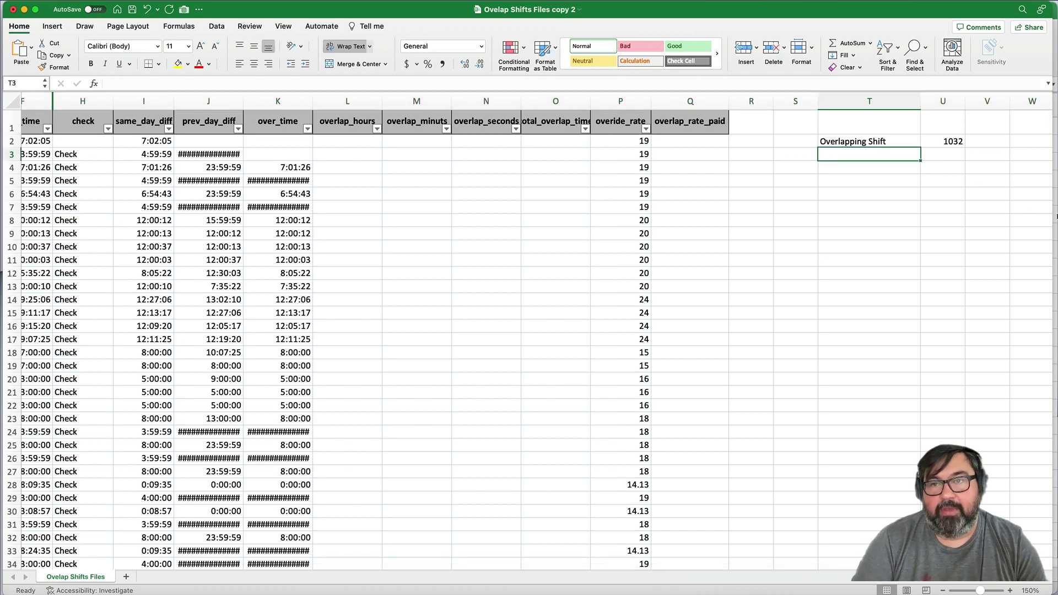
text(Overlapp)
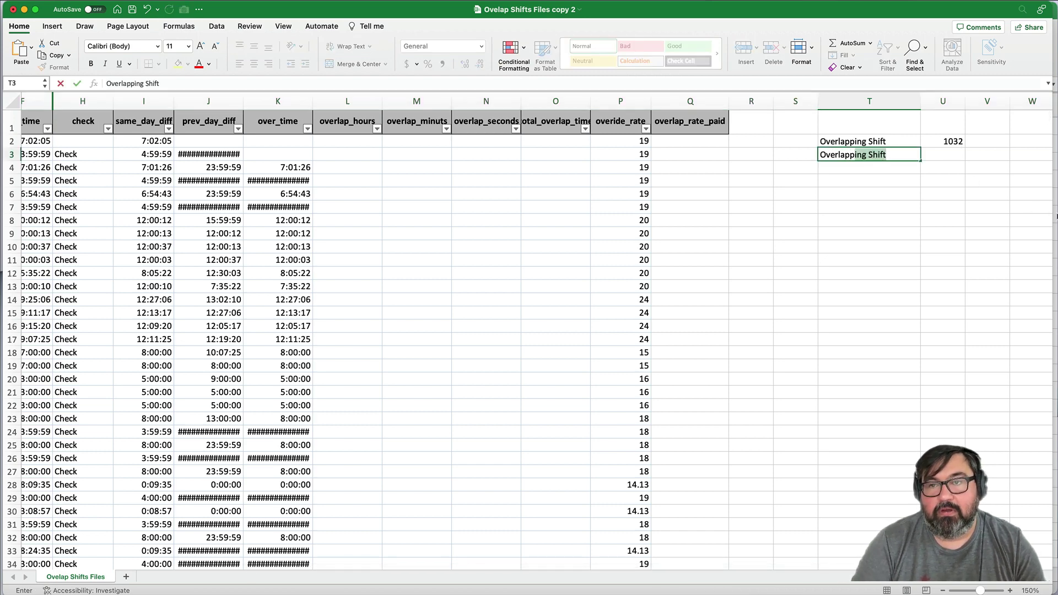
text(ing Time)
key(Tab)
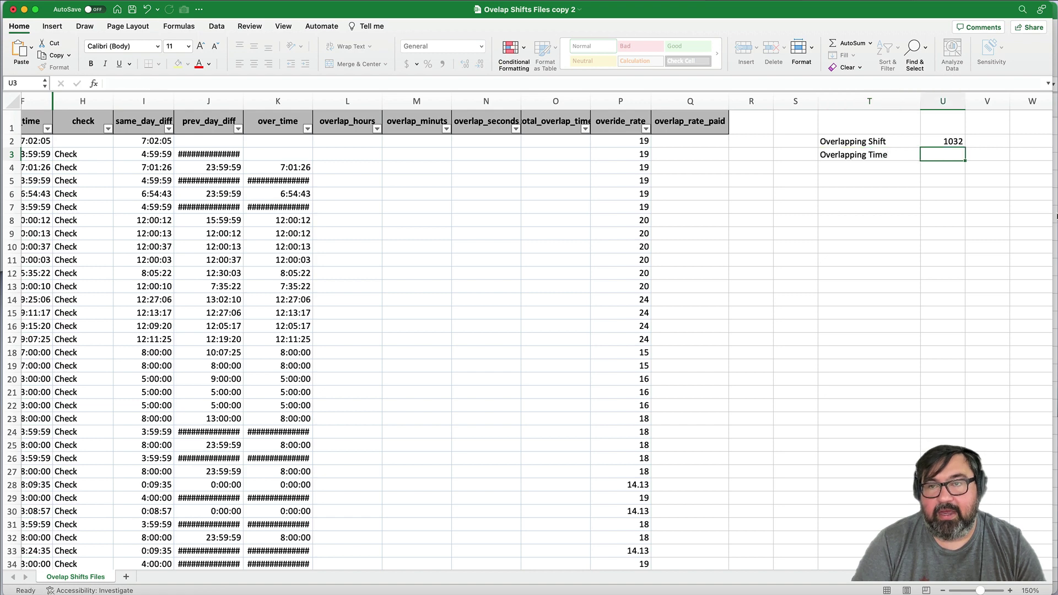
- Enter =SUMIFS(O:O,H:H,"Problem") in U3 to total the overlap time of the Problem rows
text(=sumifs()
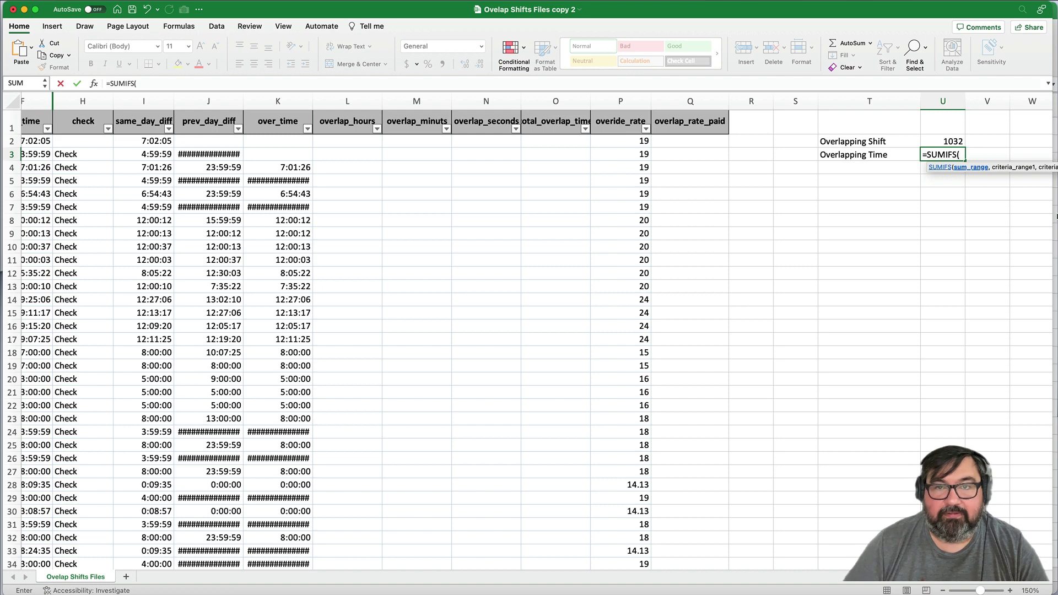
click(566, 101)
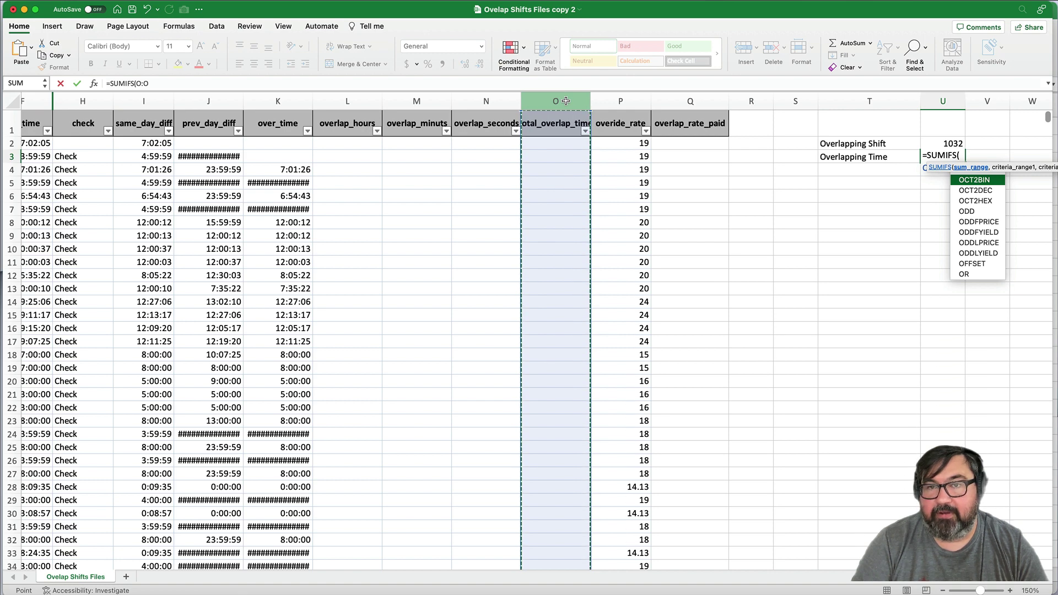
text(,)
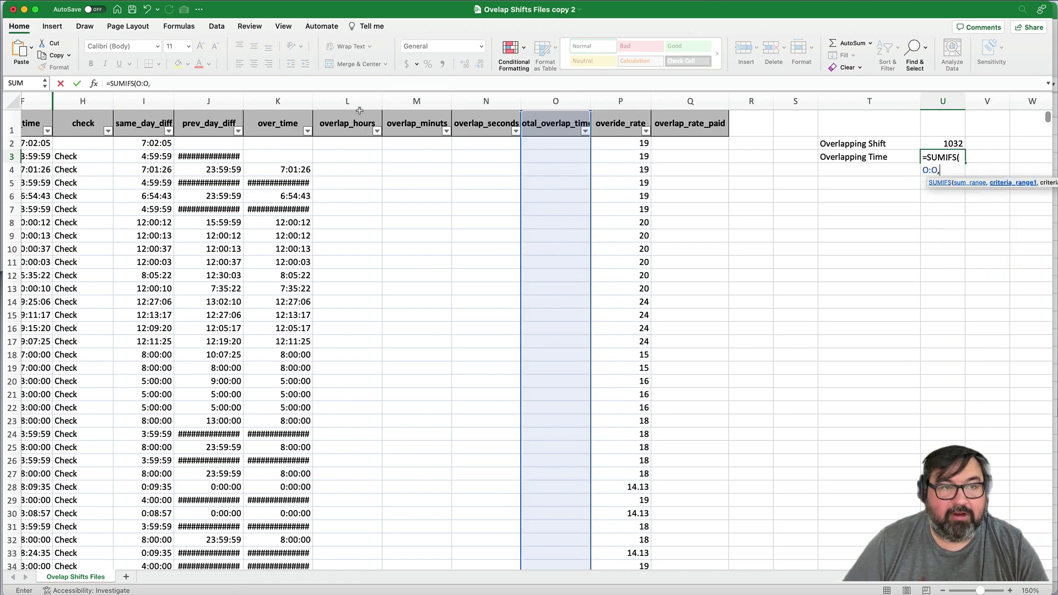
click(83, 100)
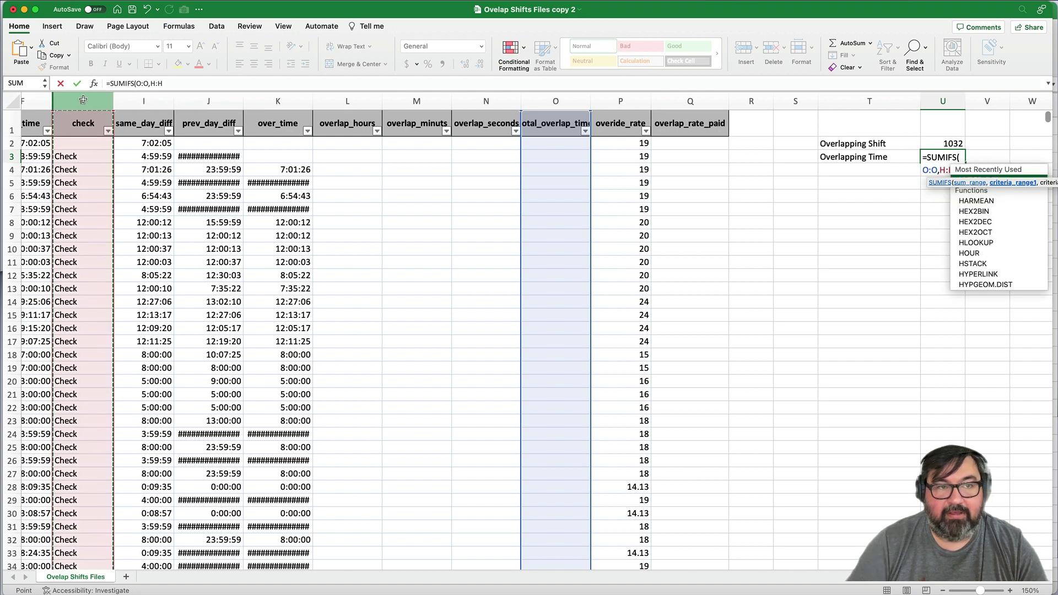
text(,"Proble)
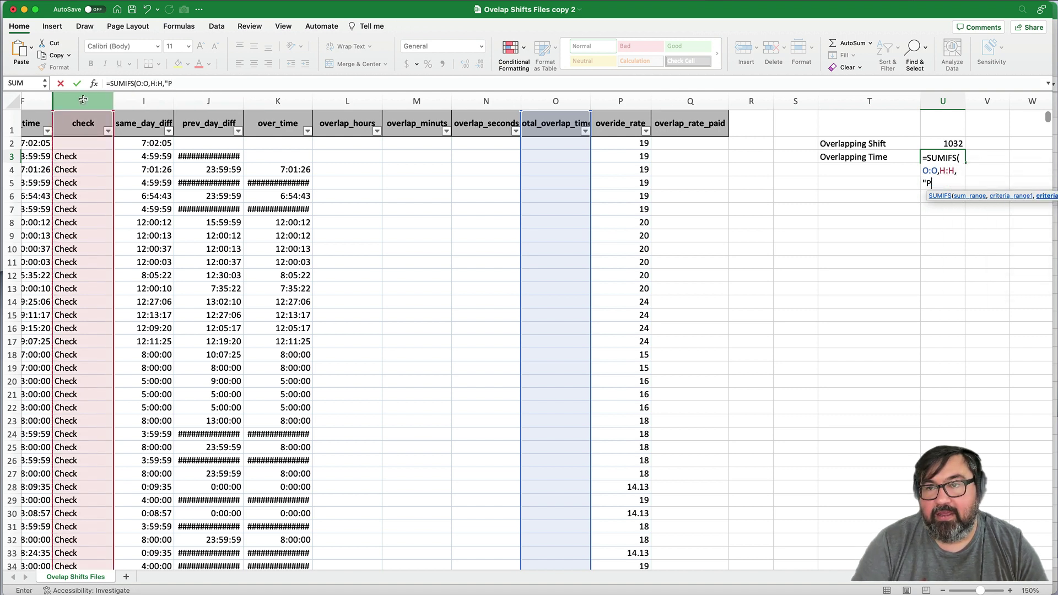
text(")
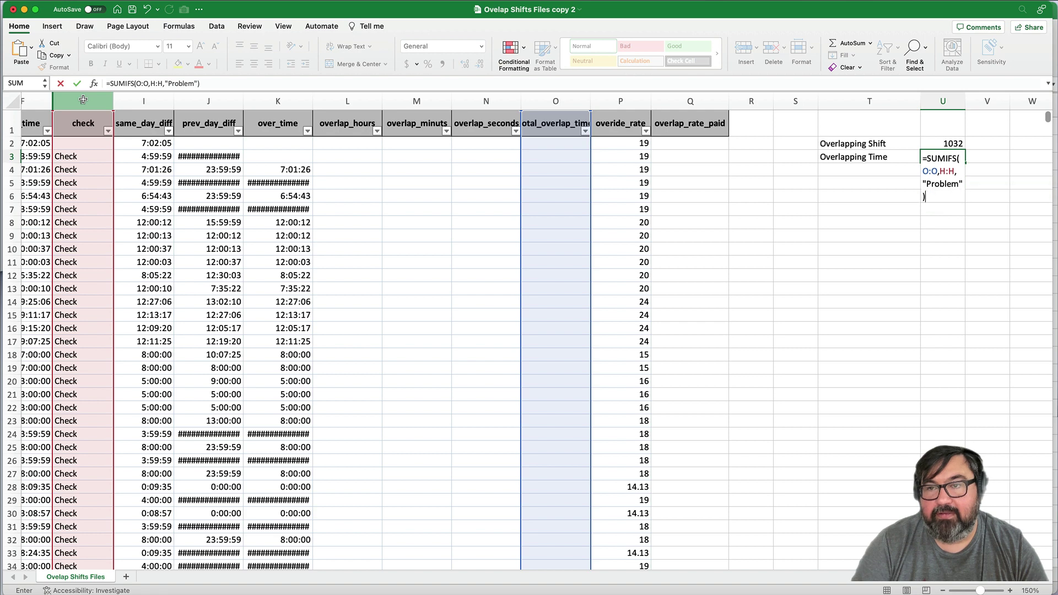
key(Return)
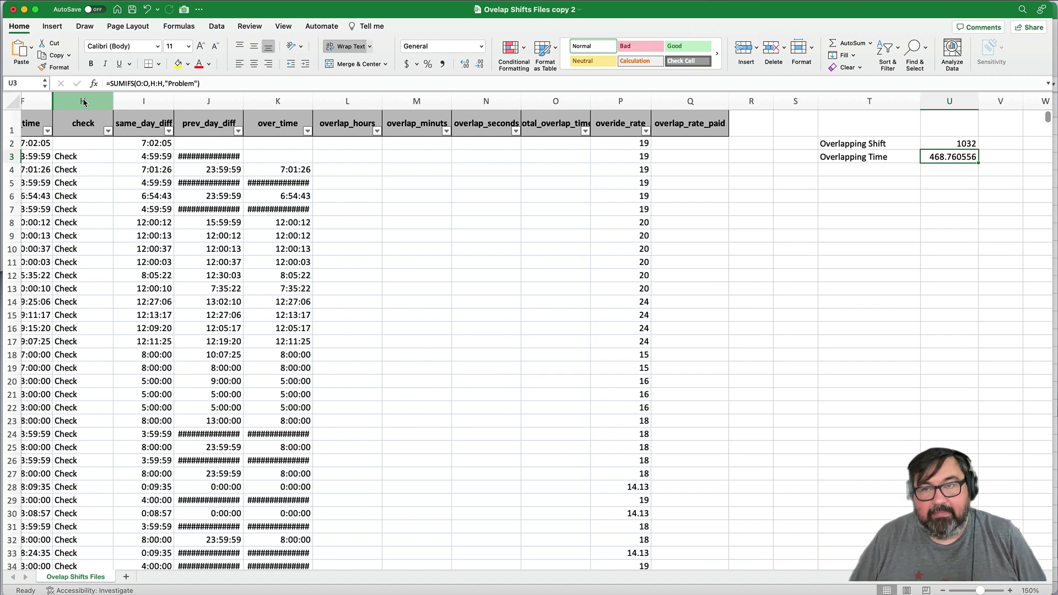
- Enter the label Overlapping Rate Paid in T4, beneath Overlapping Time
key(Down)
key(Left)
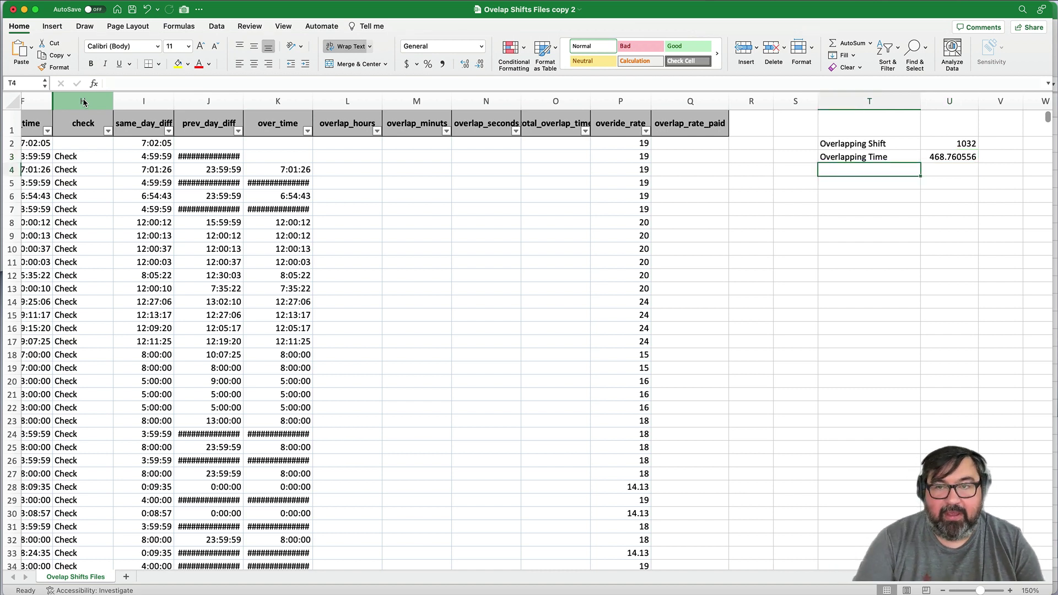
text(Overlapping)
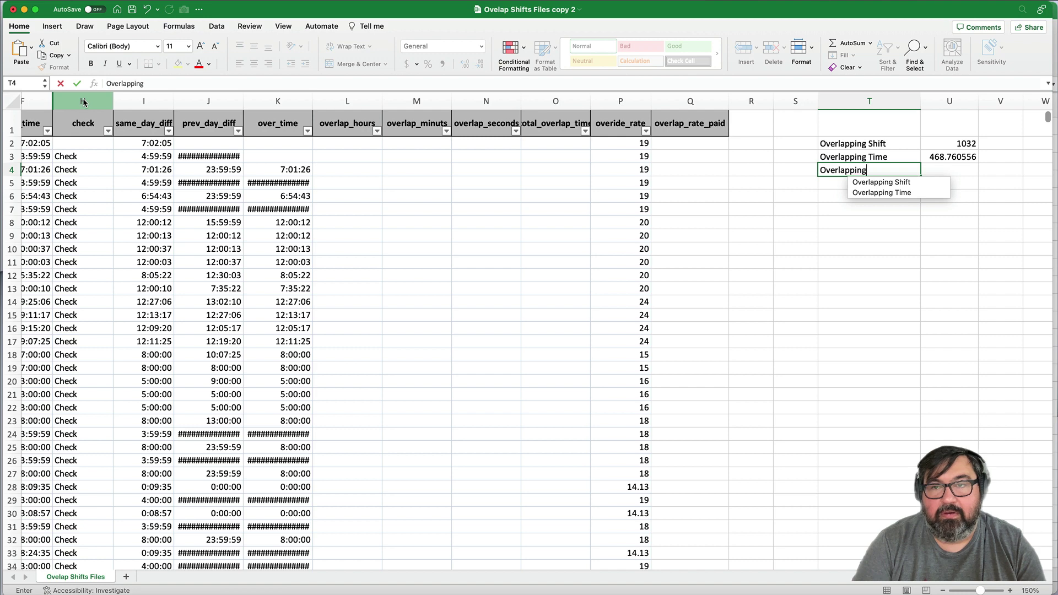
text( Rate Paid)
key(Tab)
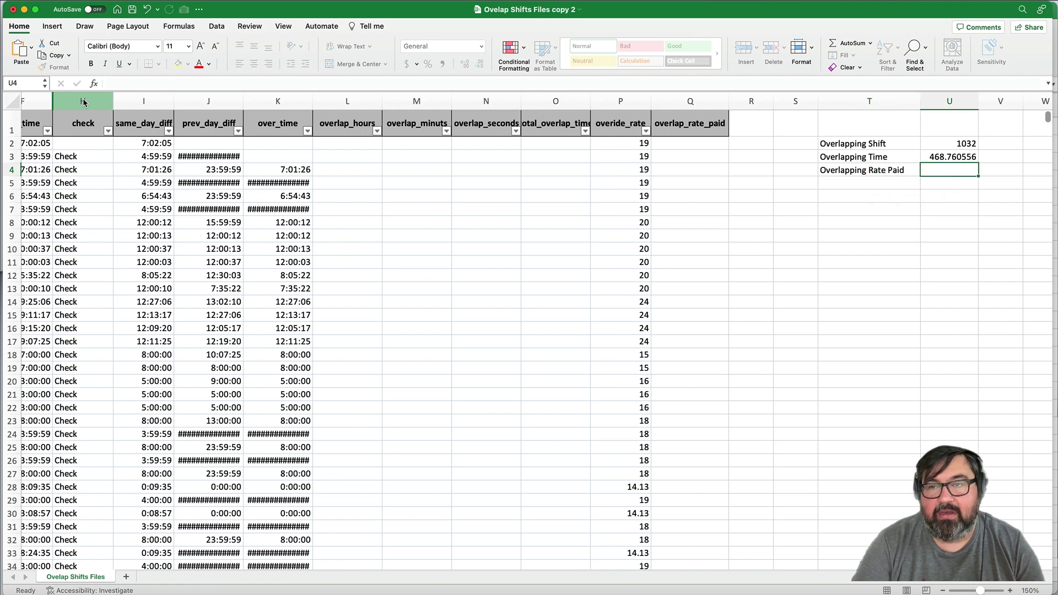
- Enter =SUMIFS(Q:Q,H:H,"Problem") in U4 to total the overlap rate paid for the Problem rows
text(=SUMIFS()
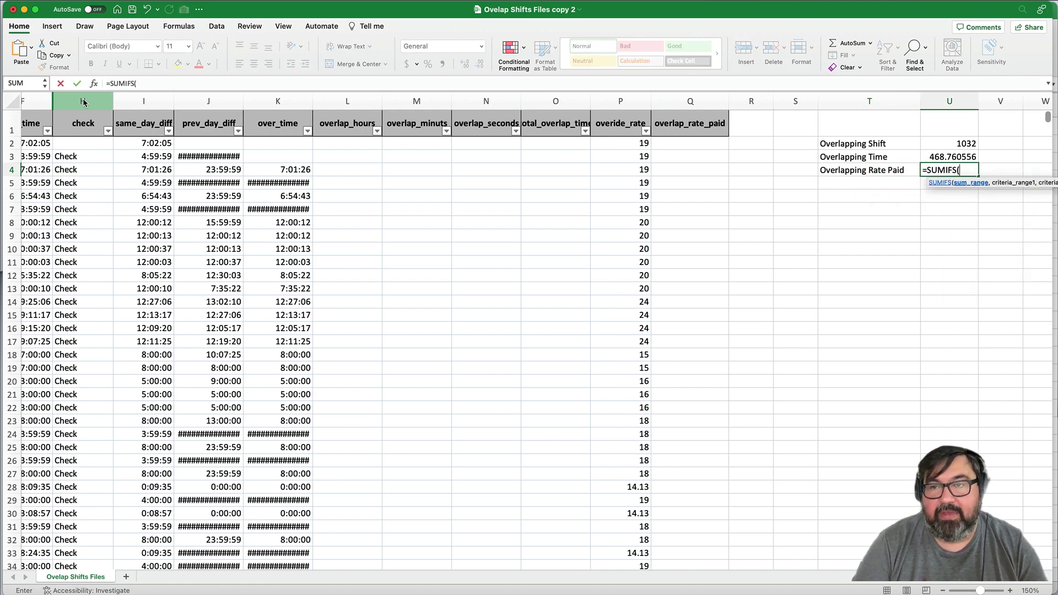
click(691, 101)
text(,)
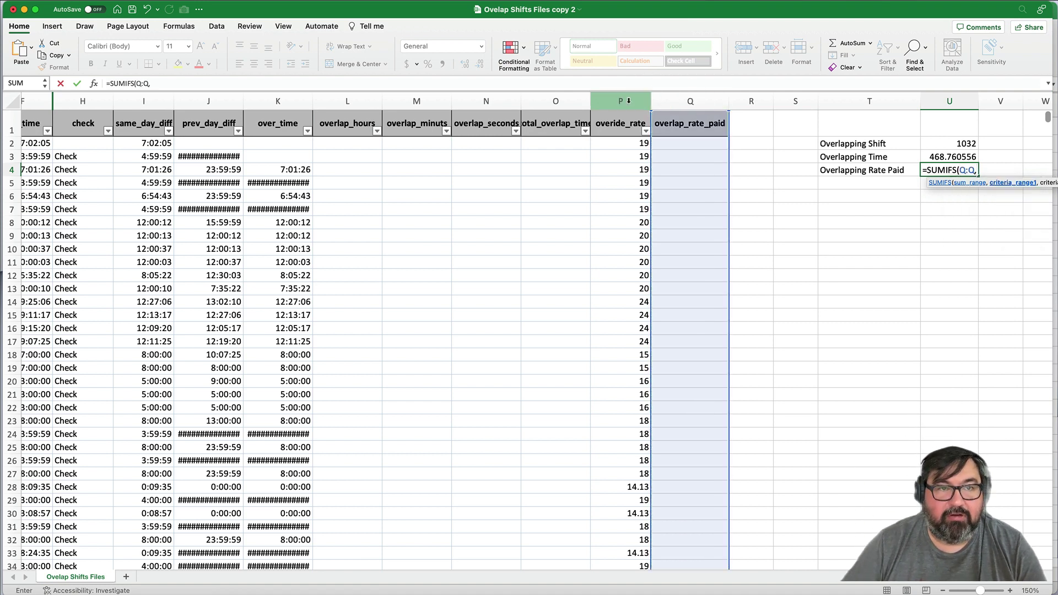
click(81, 98)
text(,)
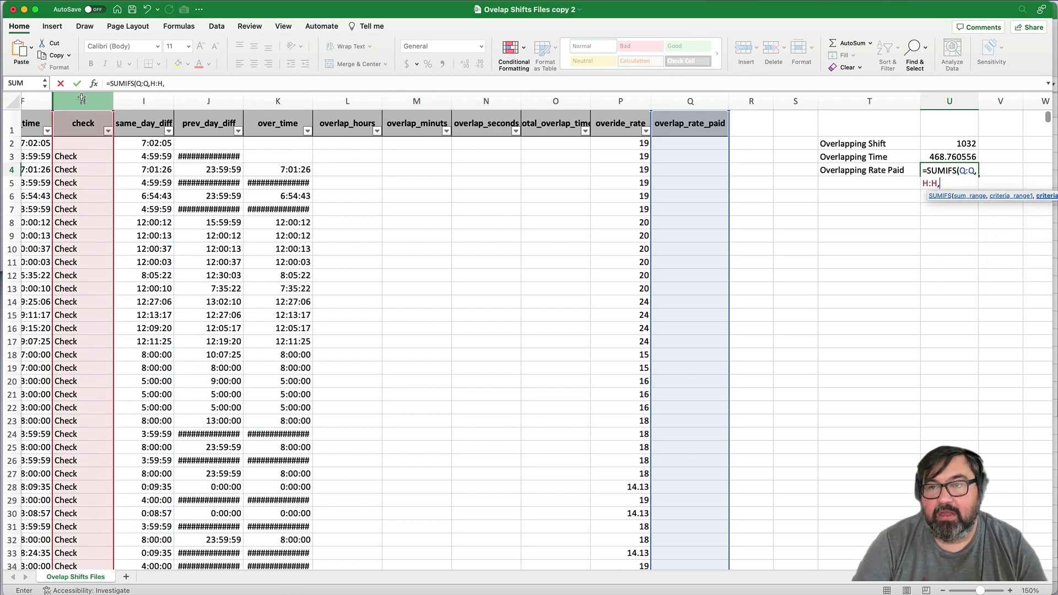
text("Problem"))
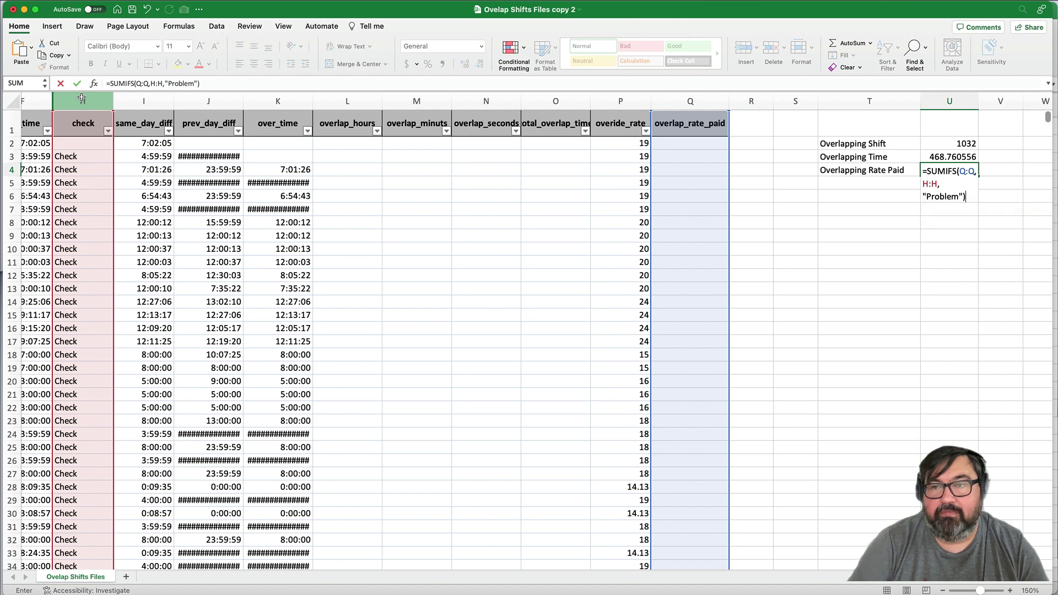
key(Return)
key(Up)
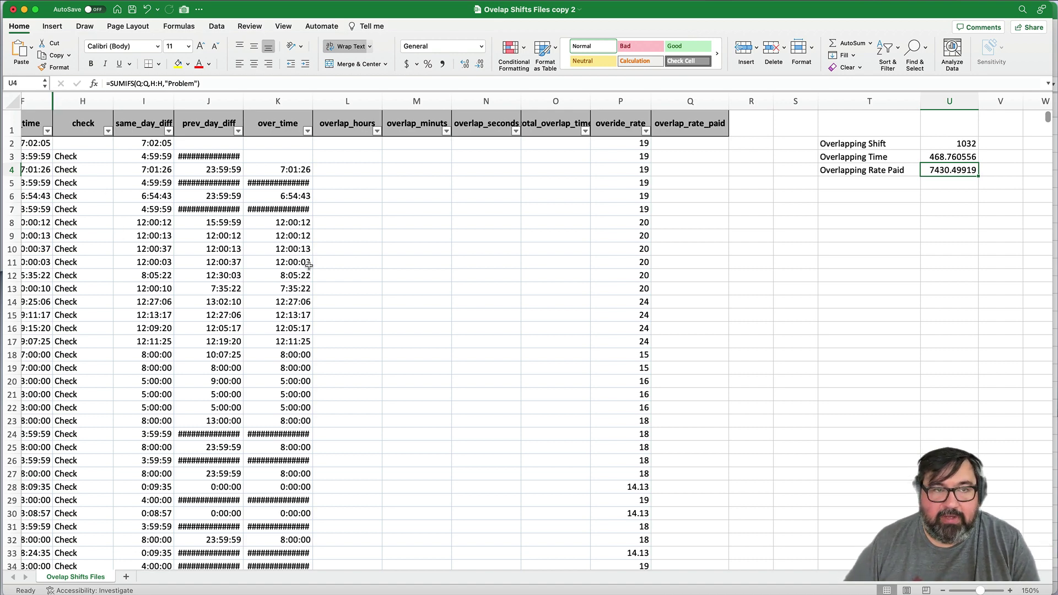
- Create a PivotTable on a new worksheet from the whole shift data range, A1 through Q43839
scroll(308, 265, left, 10)
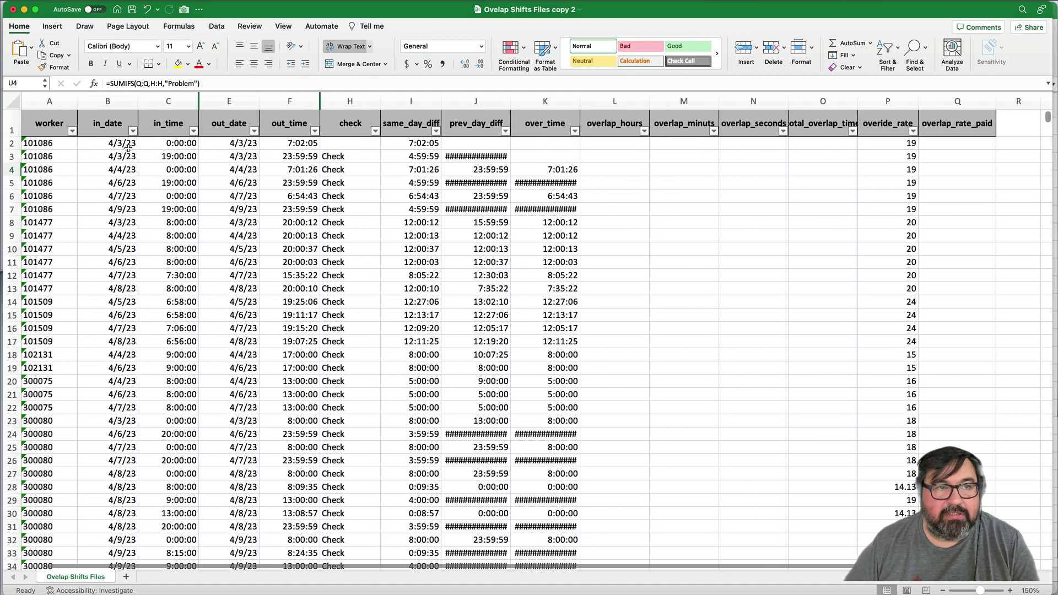
click(45, 124)
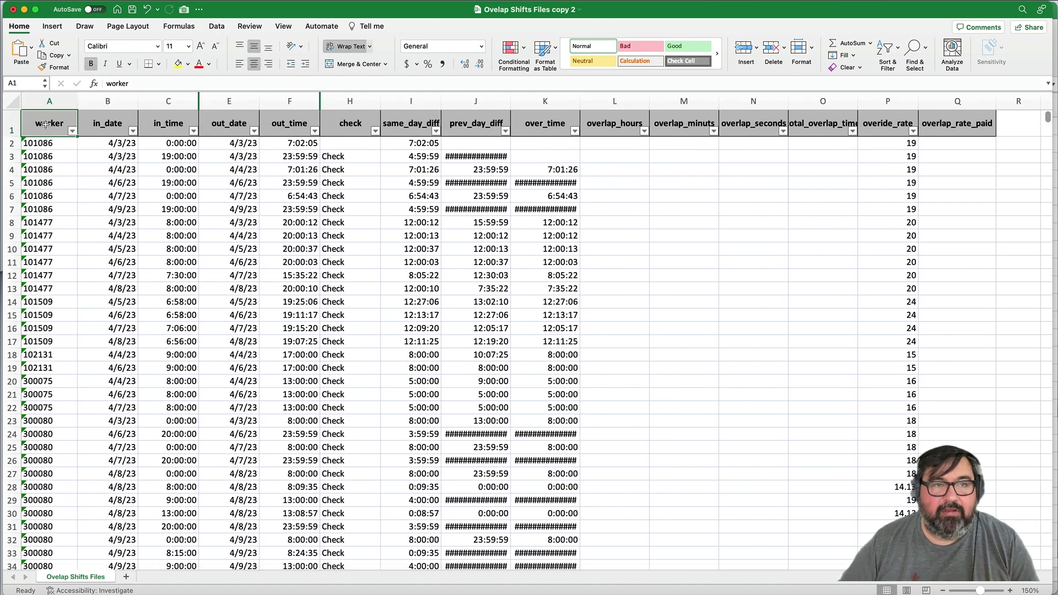
key(super+shift+Right)
key(super+shift+Down)
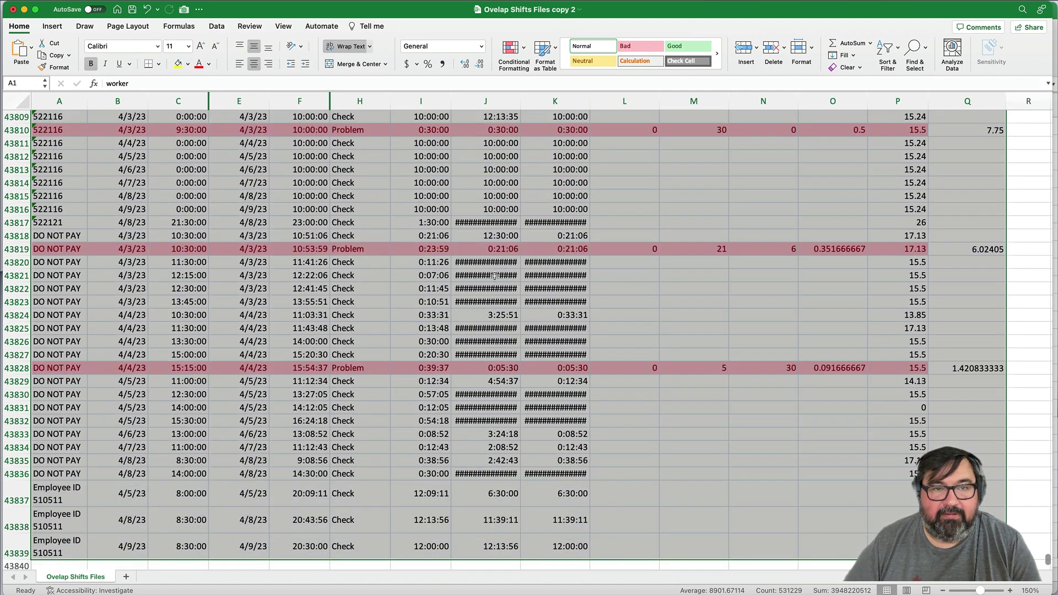
click(53, 28)
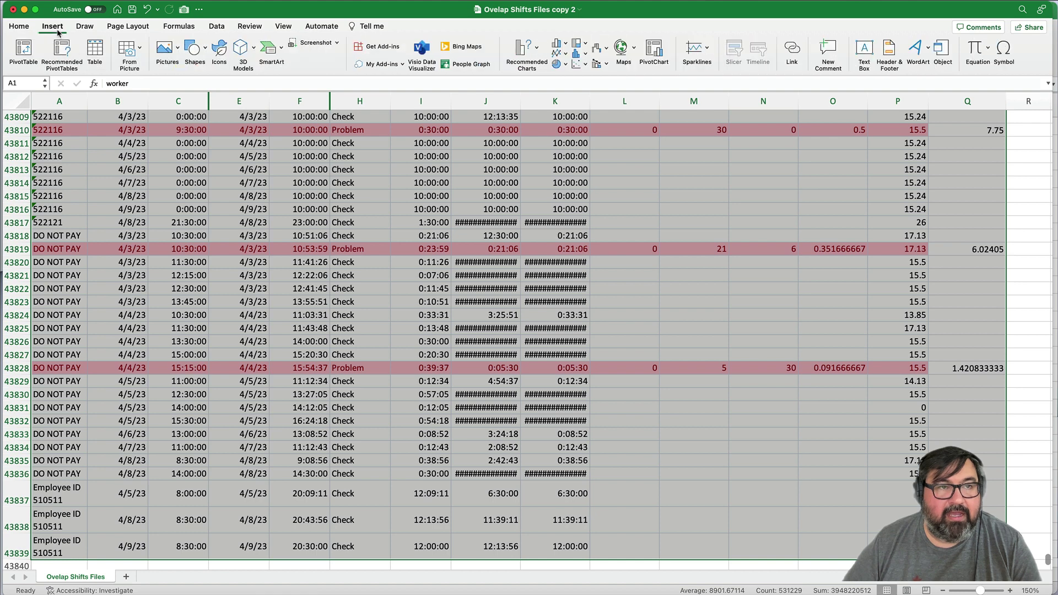
click(23, 49)
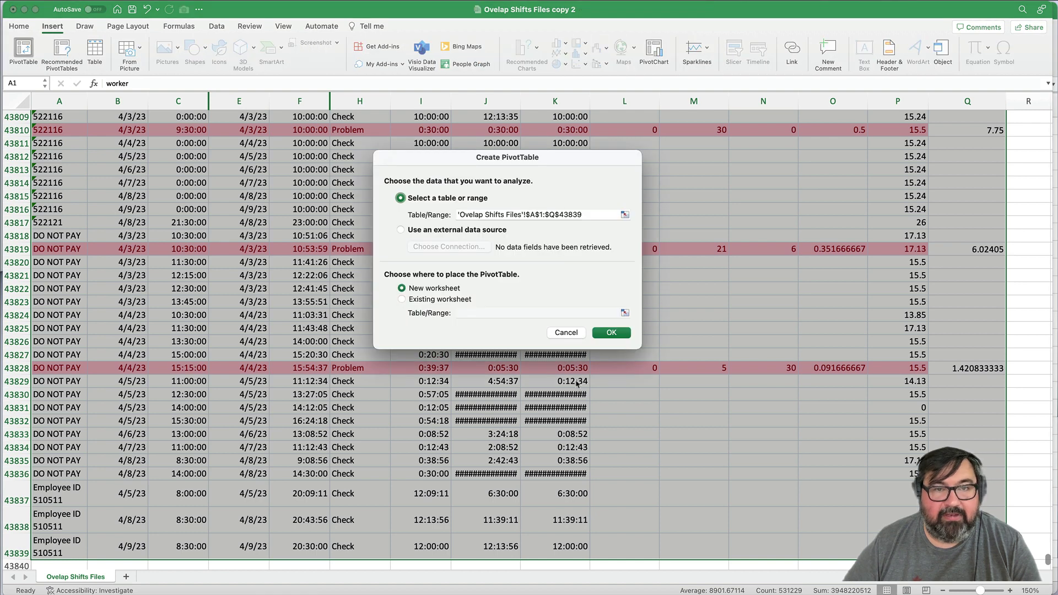
click(613, 333)
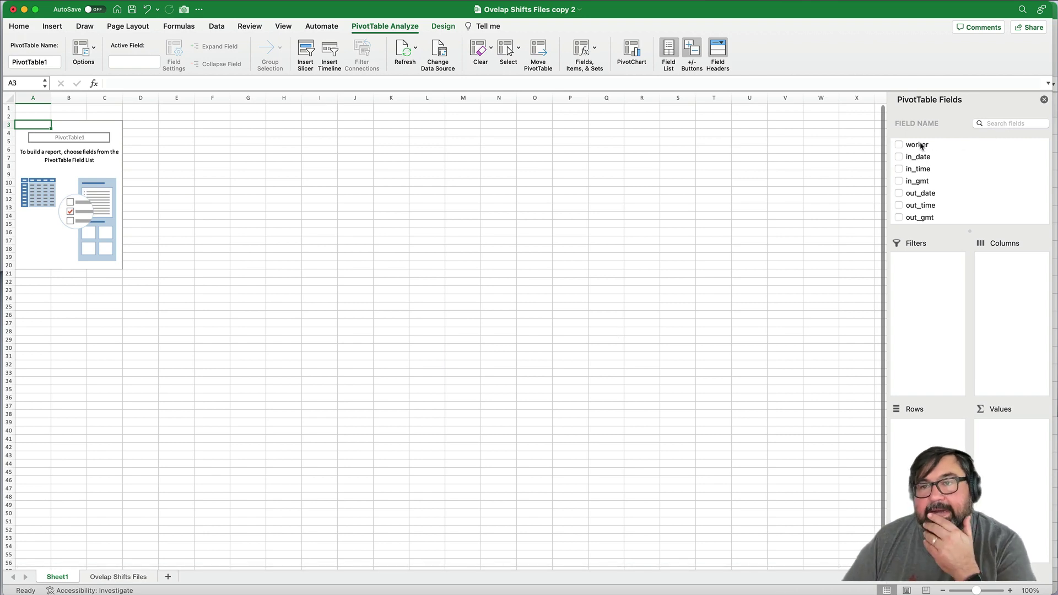
- Set worker as the PivotTable's row field and add total_overlap_time and overlap_rate_paid as summed values
drag(920, 145, 928, 442)
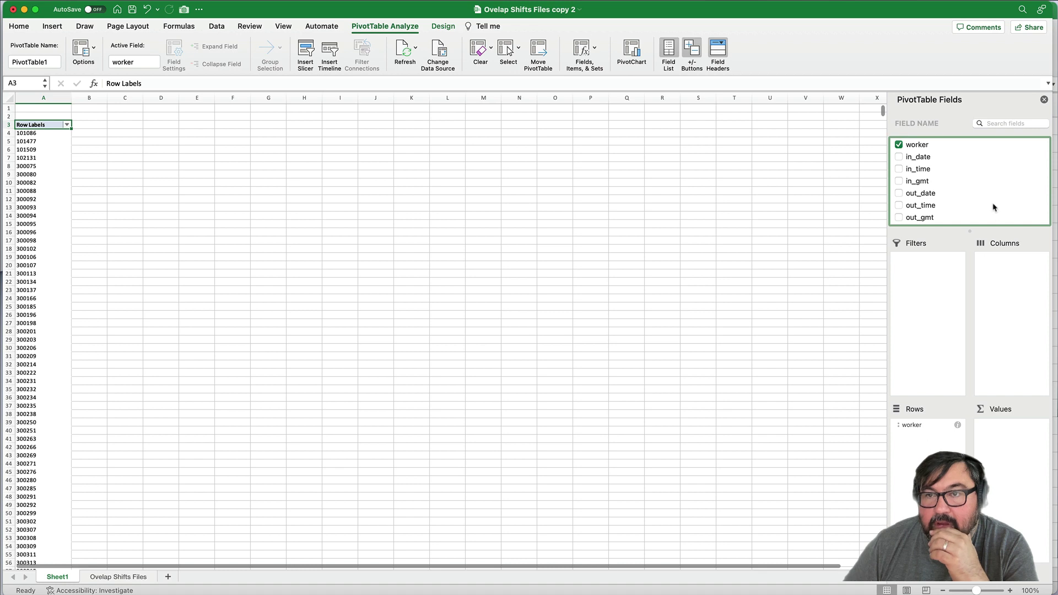
scroll(986, 200, down, 10)
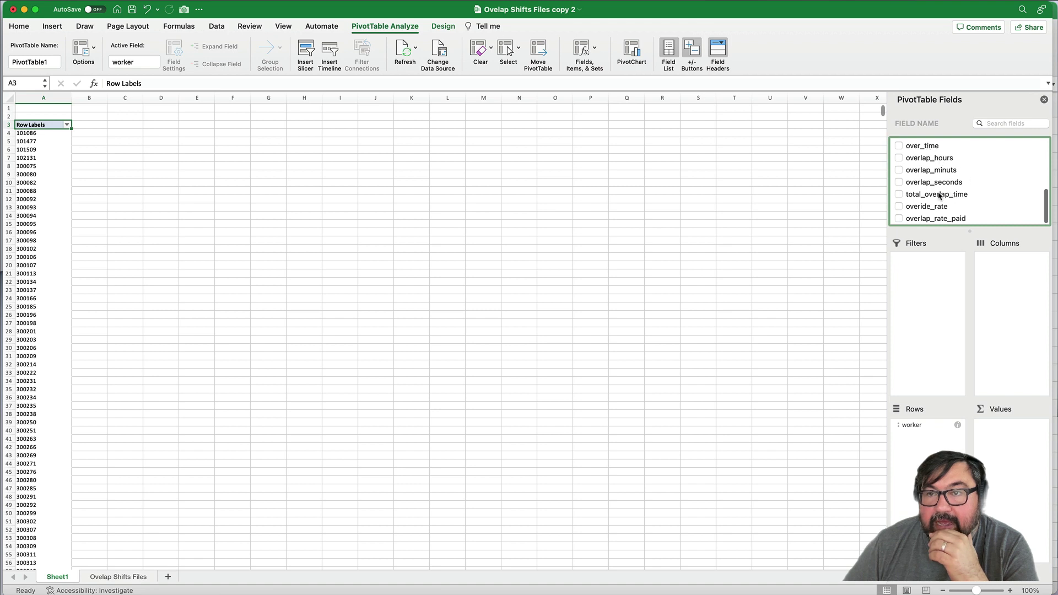
drag(940, 196, 1008, 447)
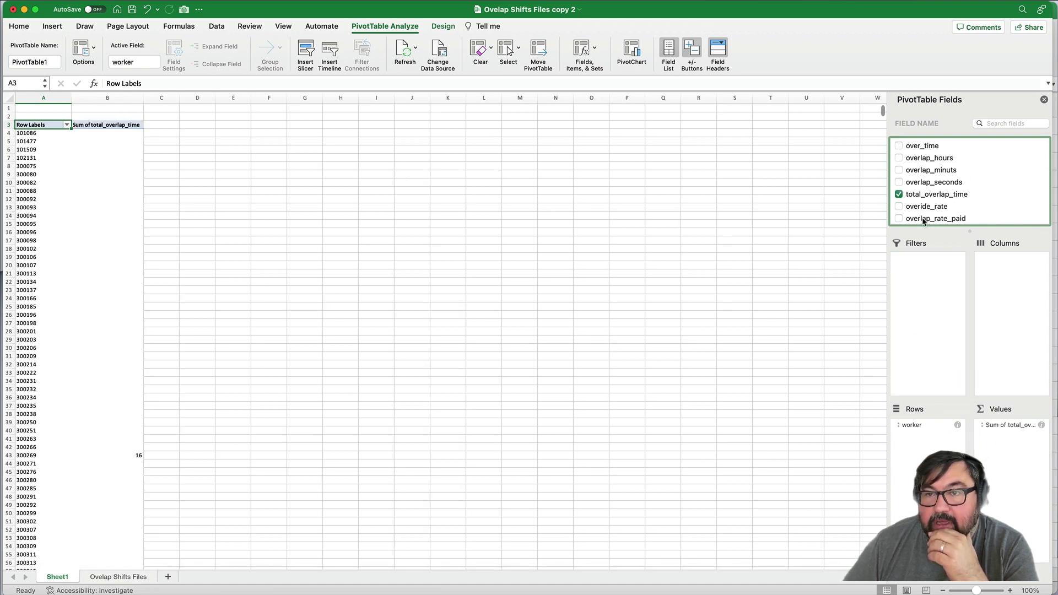
drag(925, 219, 1010, 459)
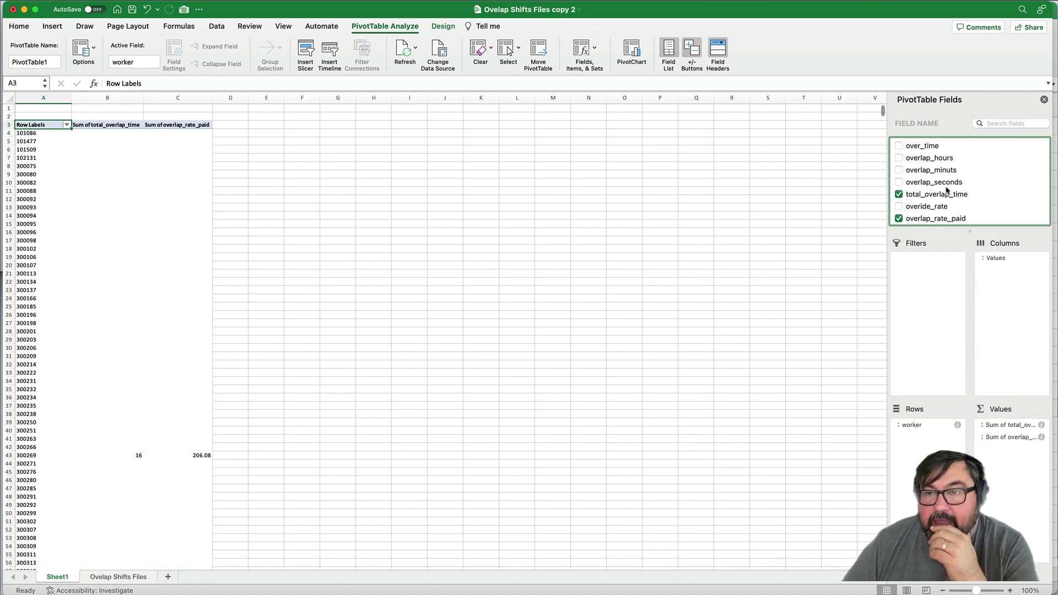
- Add check as the PivotTable's report filter and limit it to Problem only
scroll(947, 190, up, 3)
scroll(947, 190, up, 3)
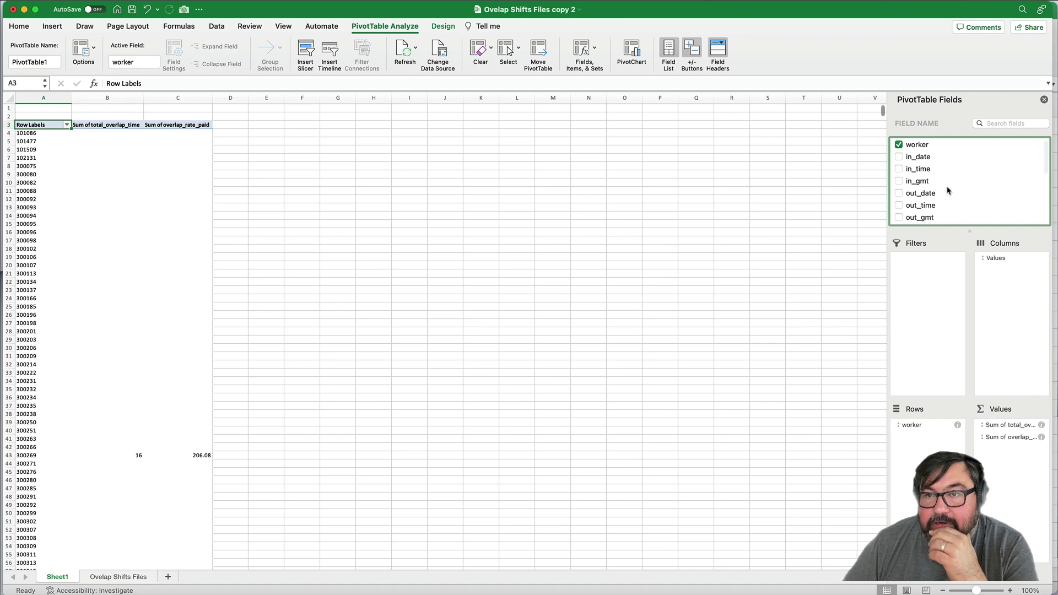
scroll(948, 190, down, 2)
scroll(947, 190, down, 1)
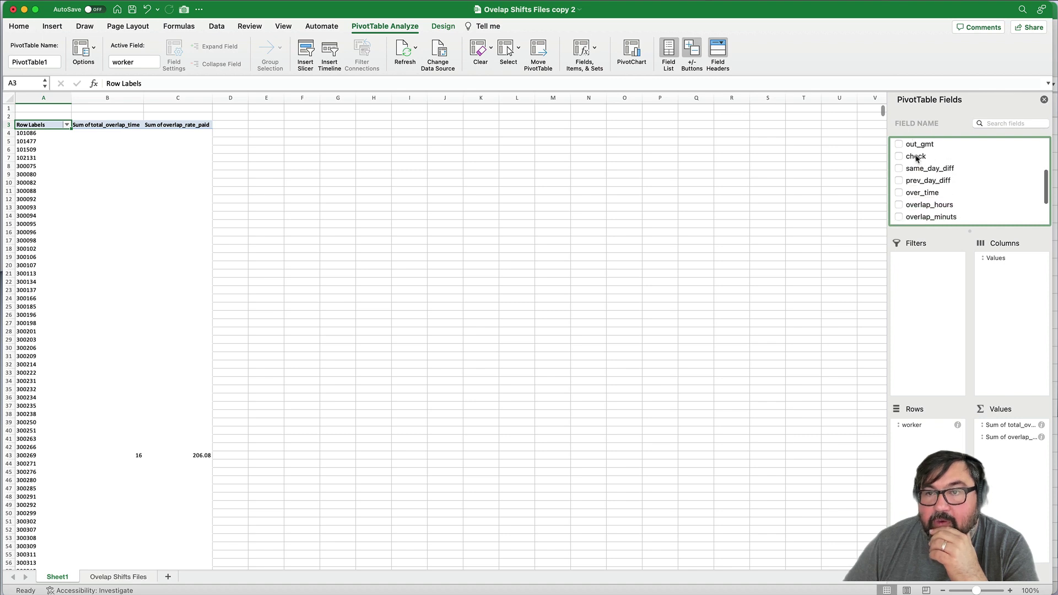
drag(918, 157, 931, 282)
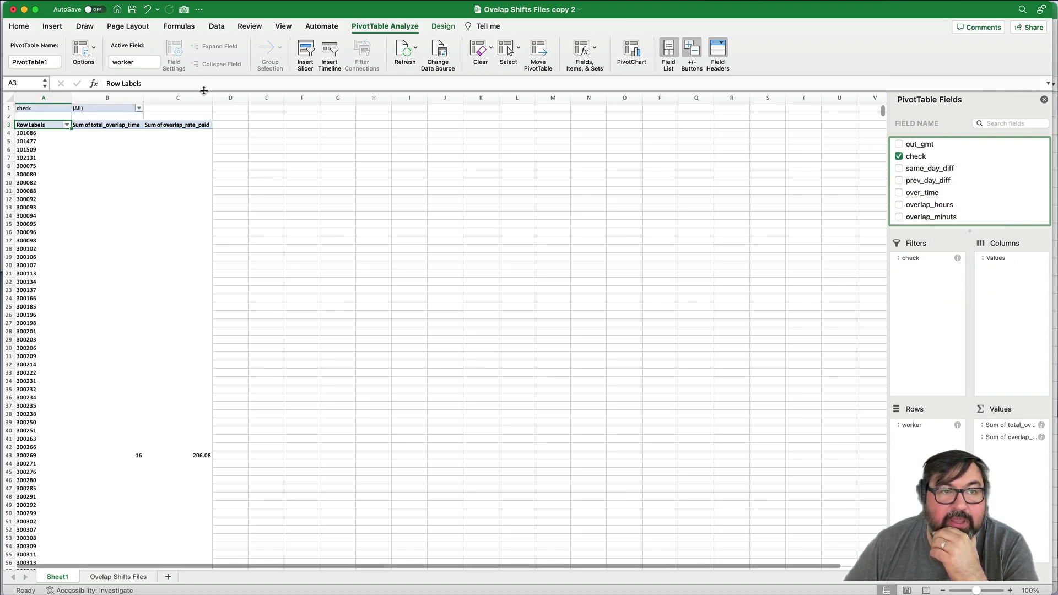
click(139, 108)
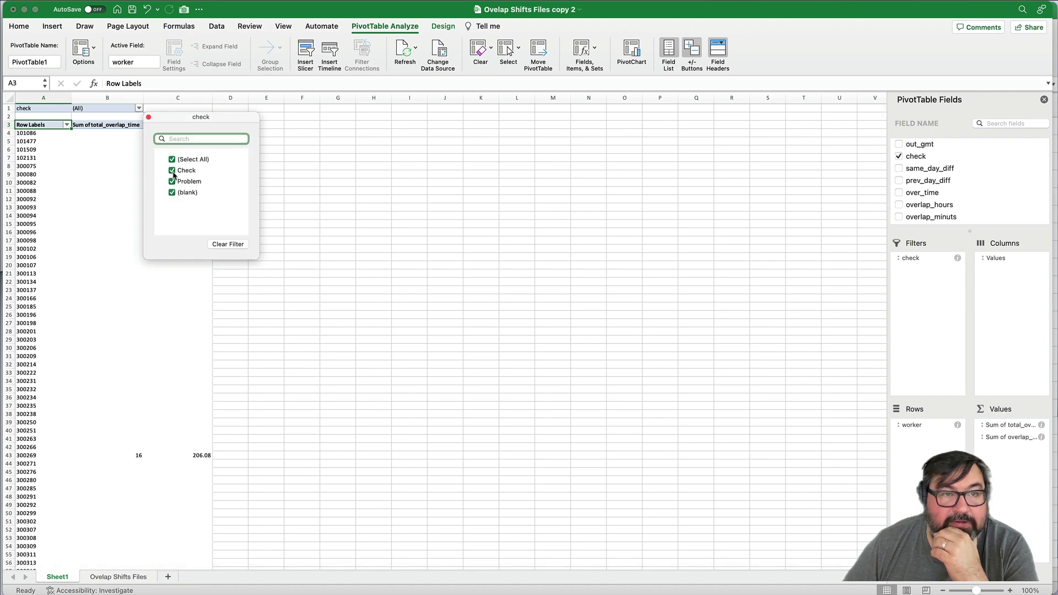
click(172, 159)
click(173, 181)
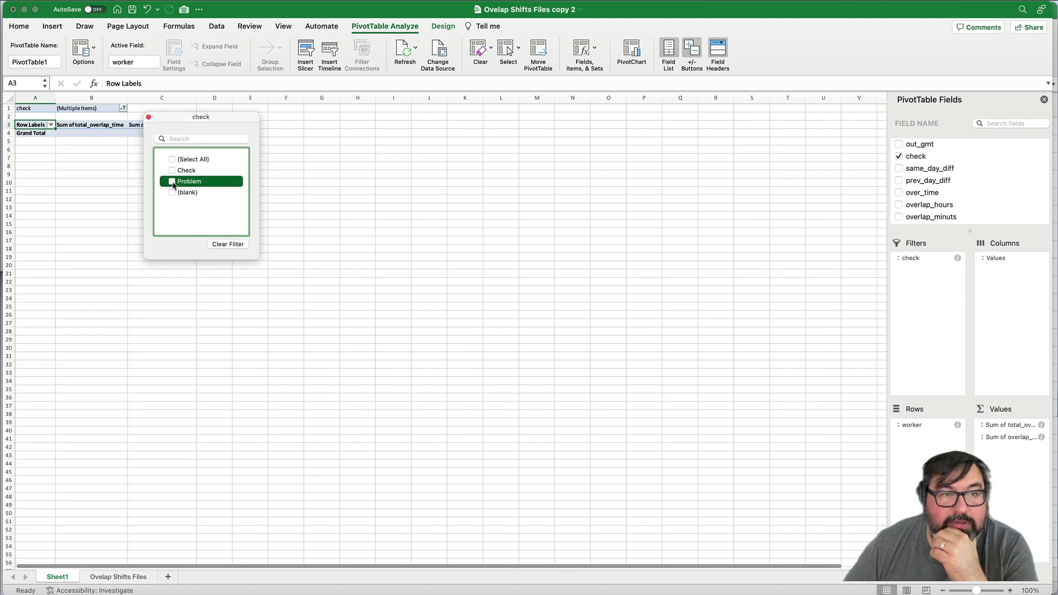
- Close the check filter and review the Problem rows and worker shifts near the end of the Ovelap Shifts Files sheet
click(148, 117)
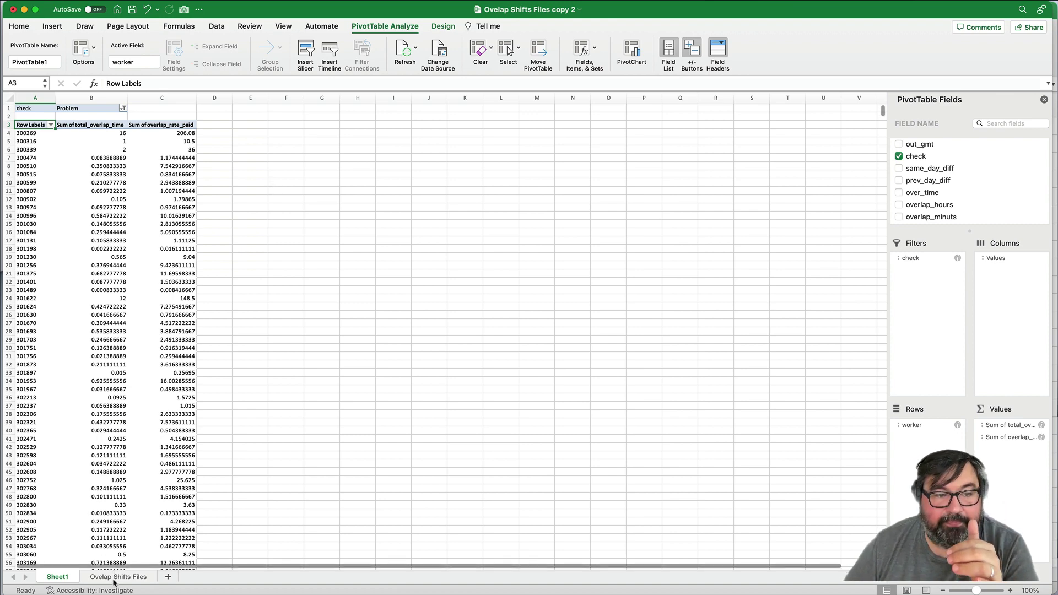
click(129, 576)
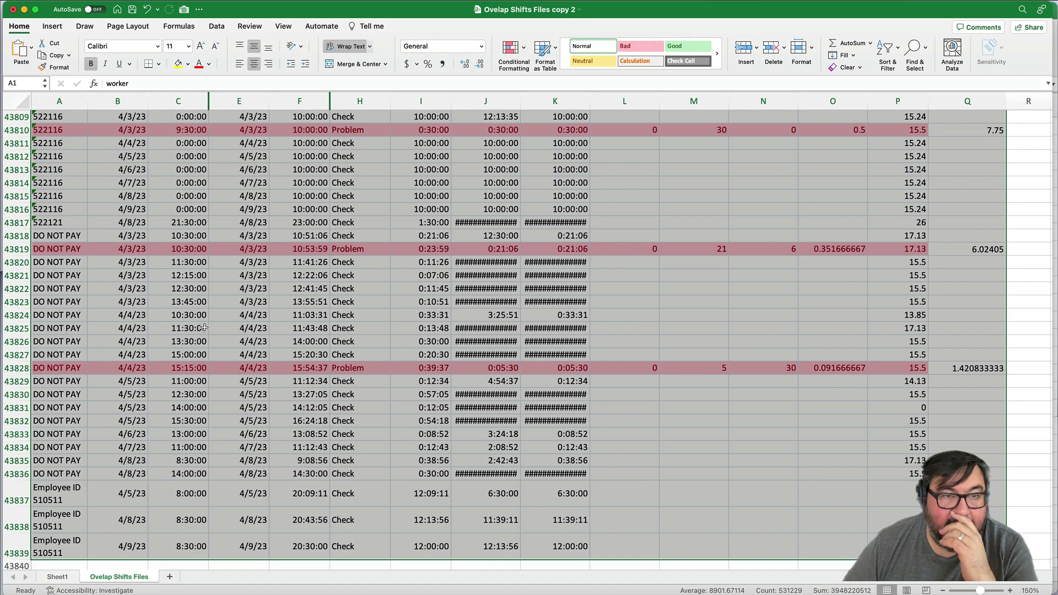
scroll(204, 327, up, 4)
scroll(205, 327, up, 1)
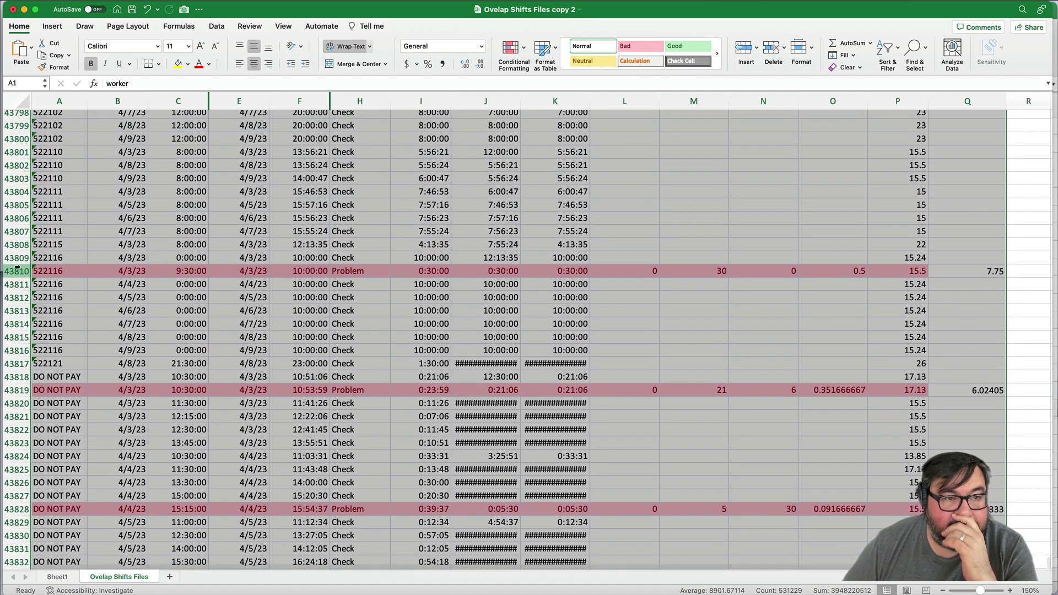
scroll(126, 251, up, 15)
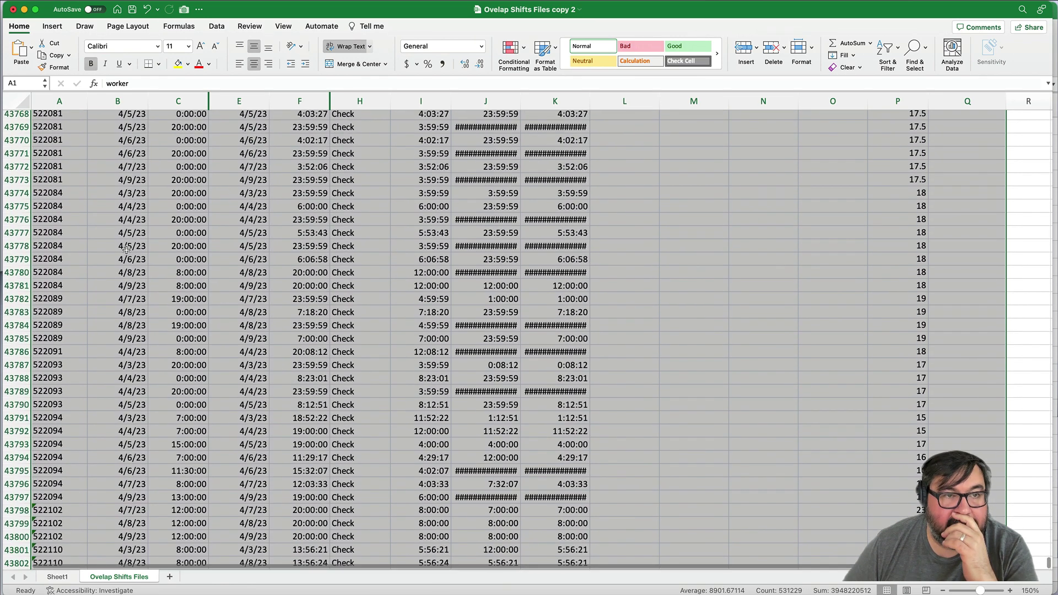
scroll(126, 251, up, 3)
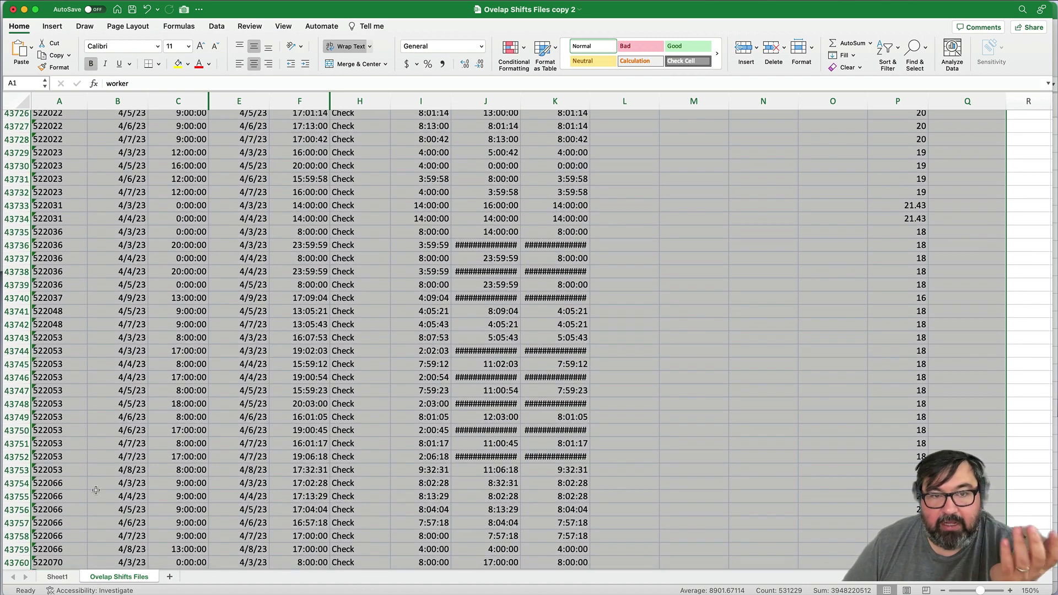
- Return to the PivotTable on Sheet1 and set its zoom to 150%
click(65, 578)
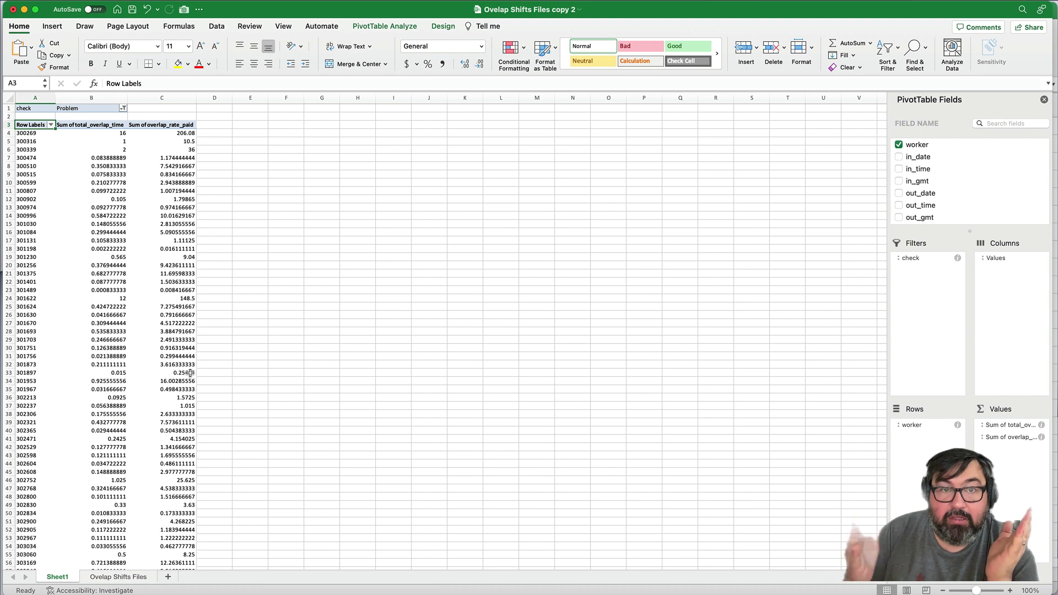
click(284, 26)
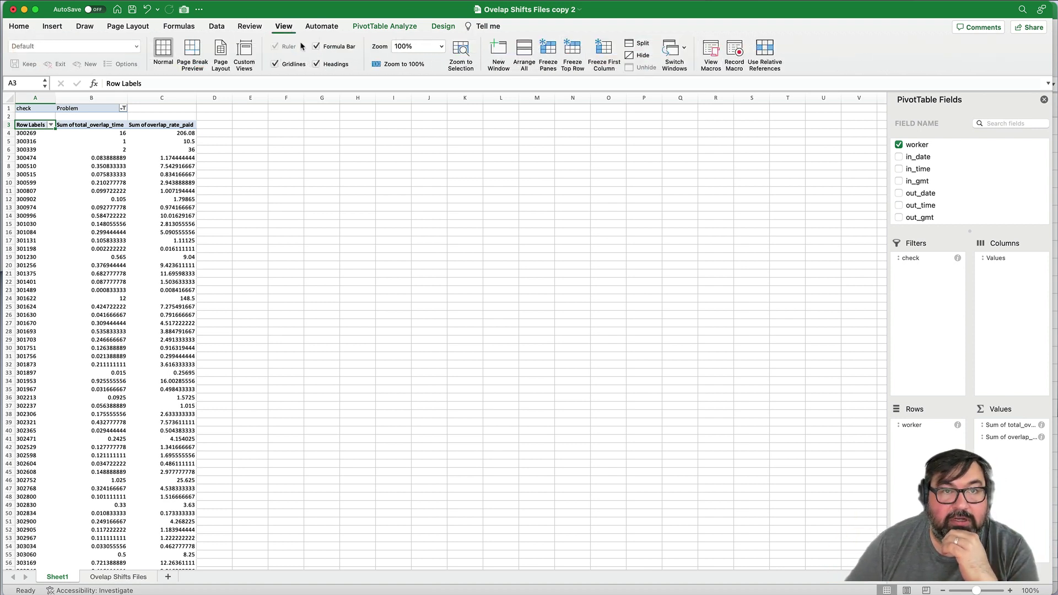
click(442, 47)
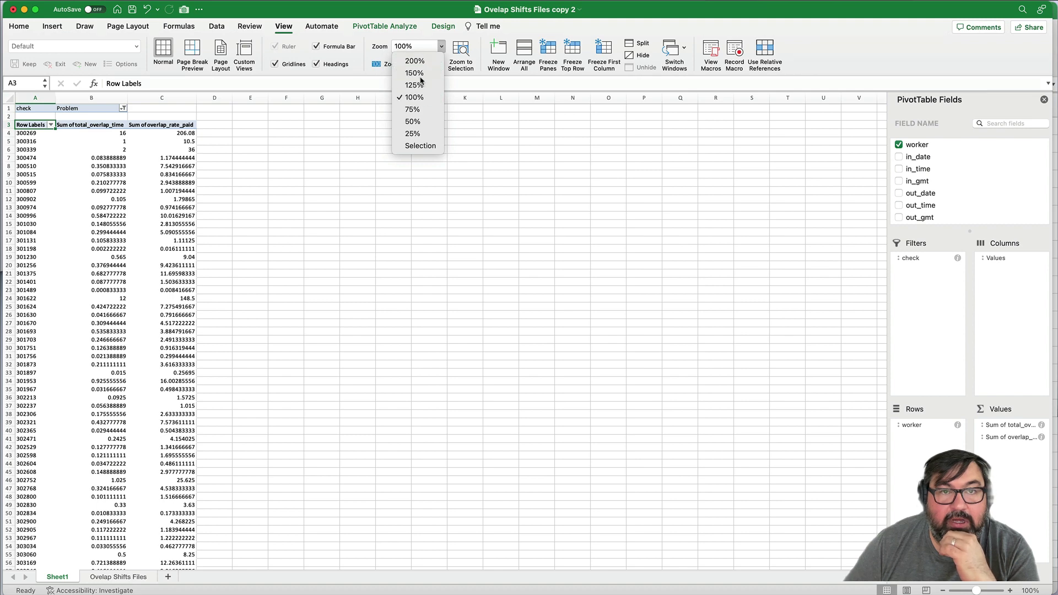
click(424, 73)
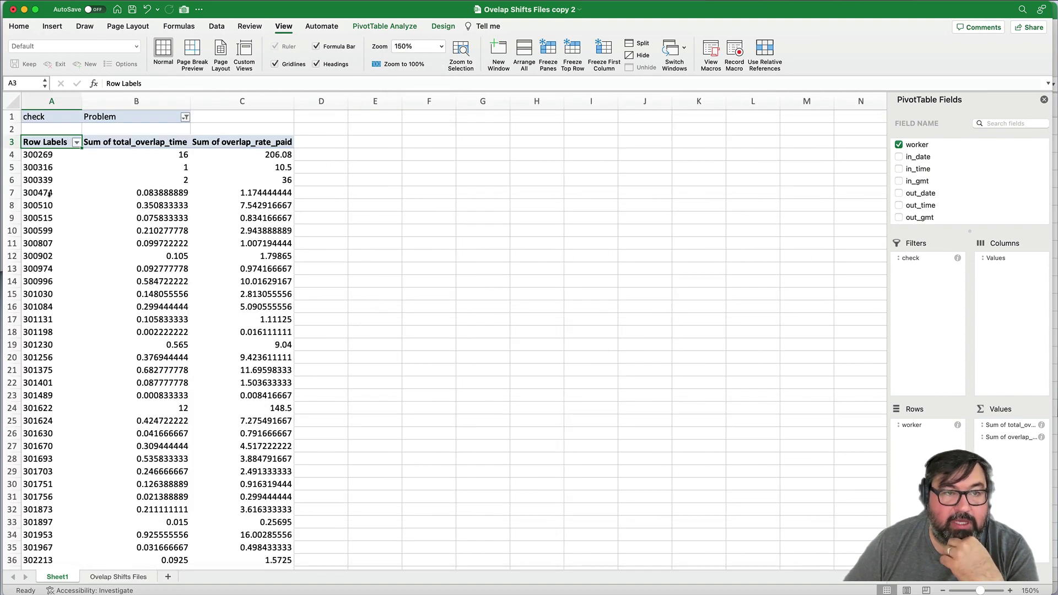
- Examine the overlap time and overlap rate paid per worker in the PivotTable, checking rows 7 and 200
click(3, 192)
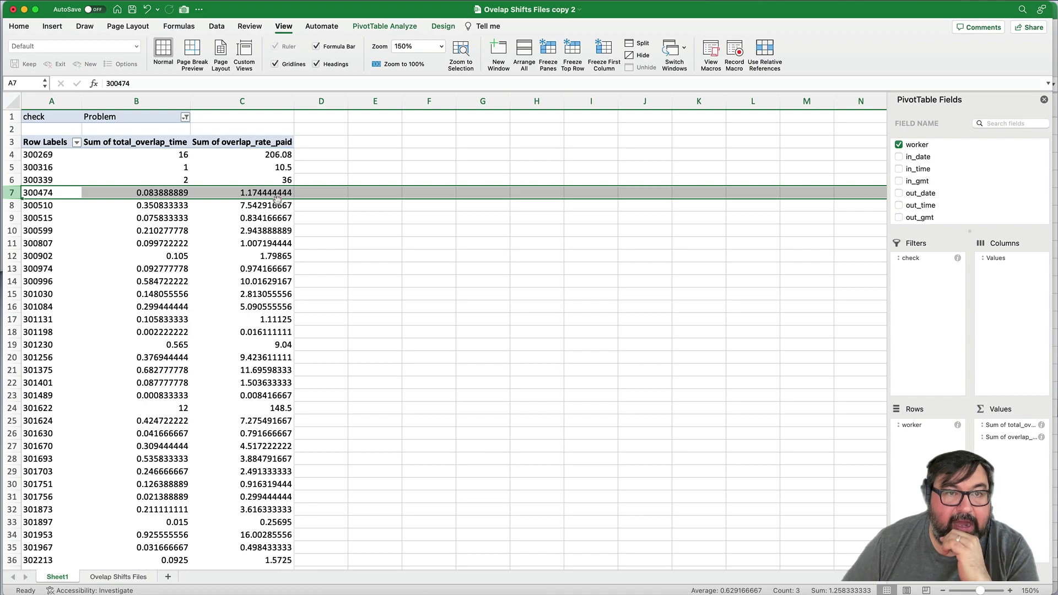
scroll(238, 267, down, 20)
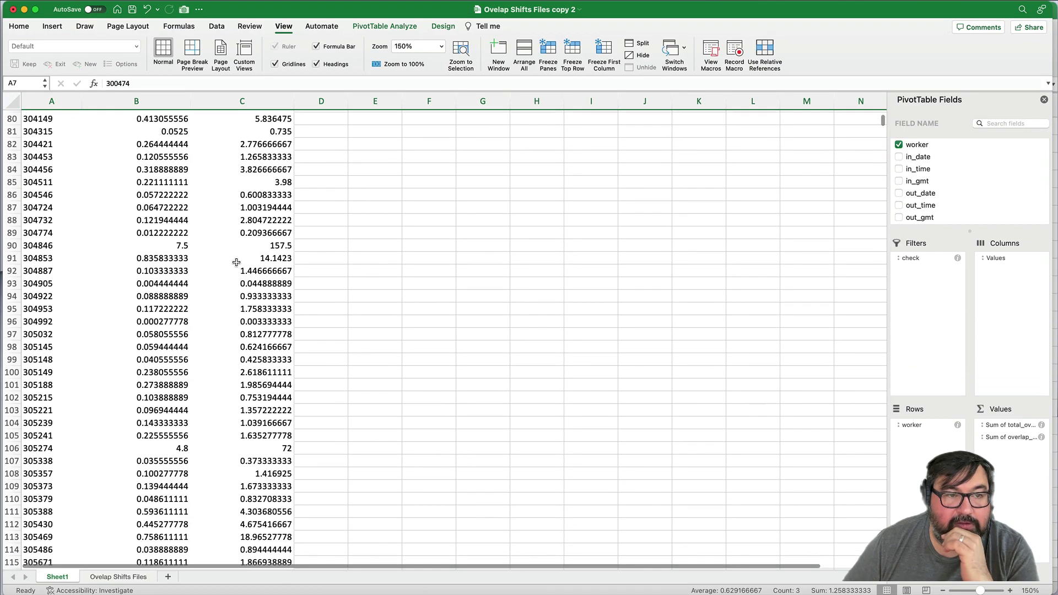
scroll(237, 262, down, 15)
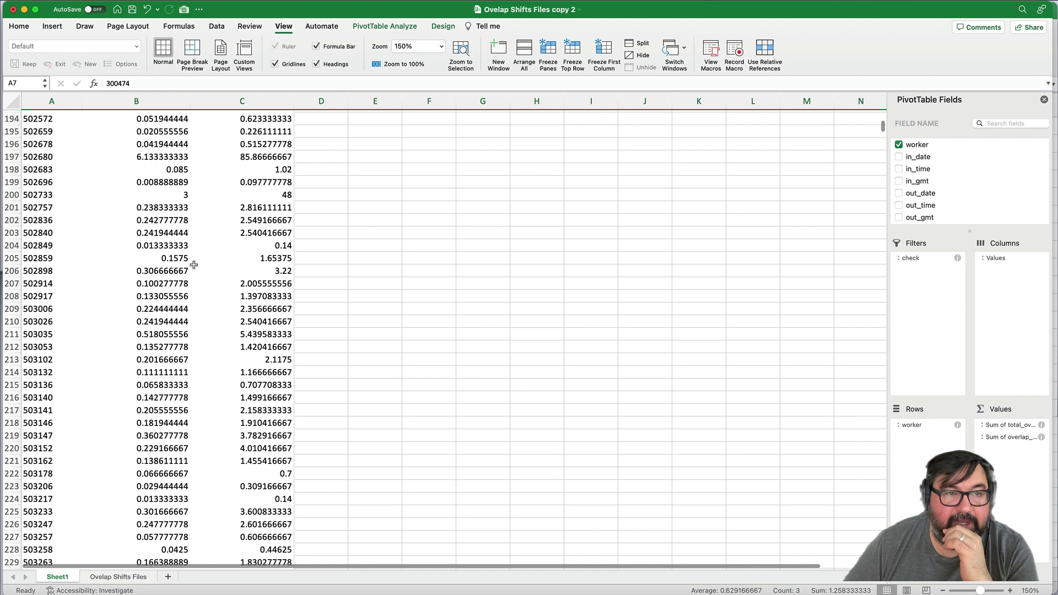
click(13, 194)
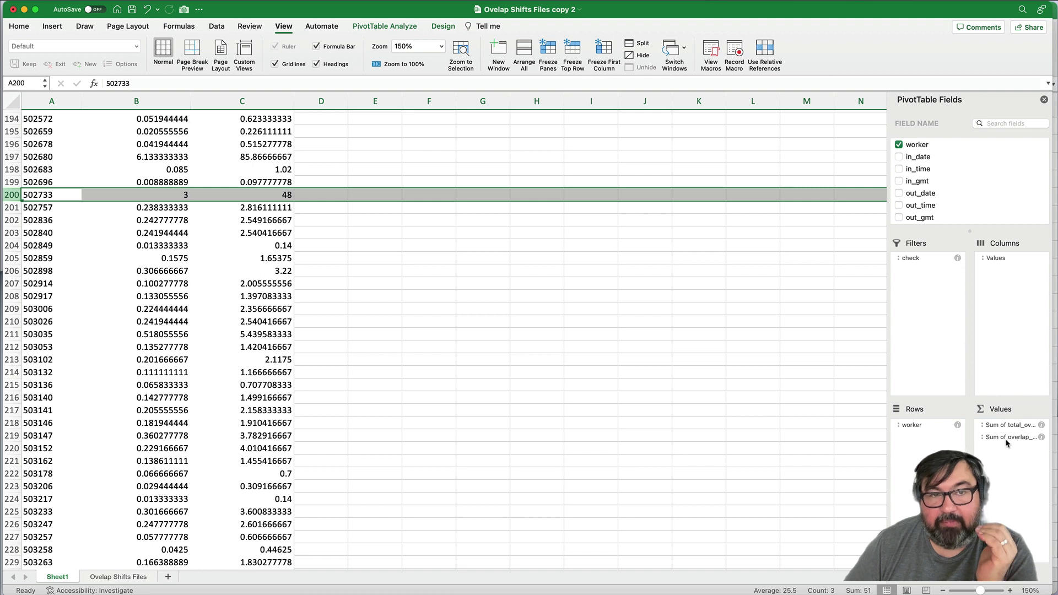
drag(1006, 442, 1006, 442)
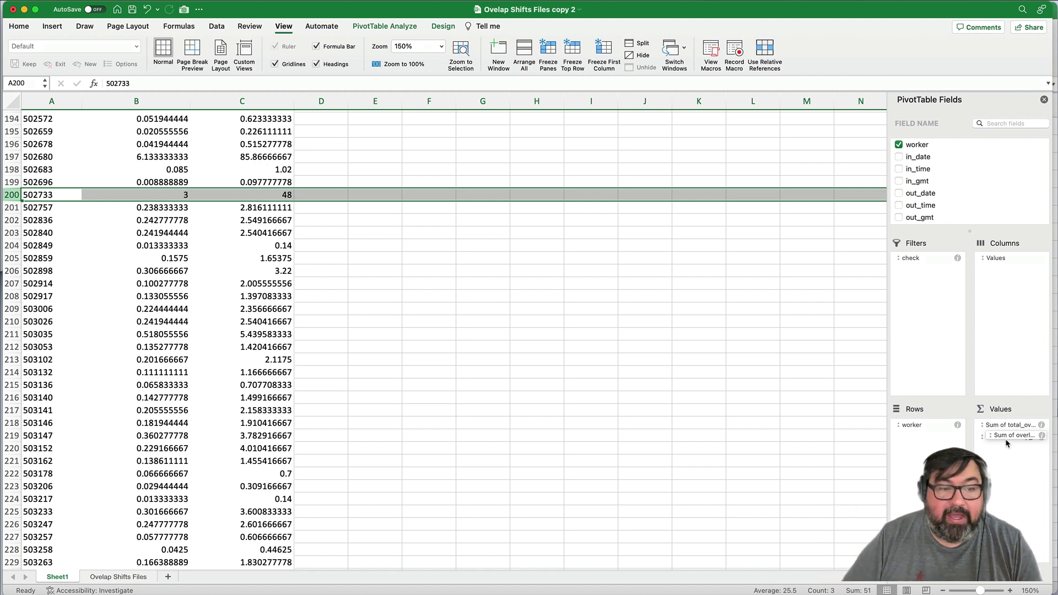
- Go back to the Ovelap Shifts Files sheet and select the worker header in cell A1
click(111, 577)
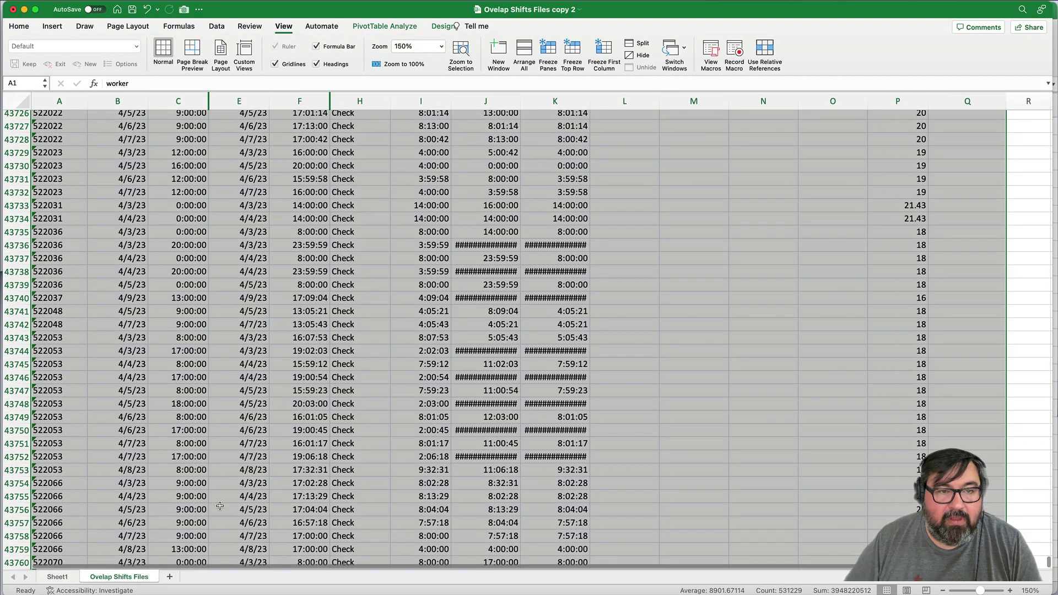
click(225, 421)
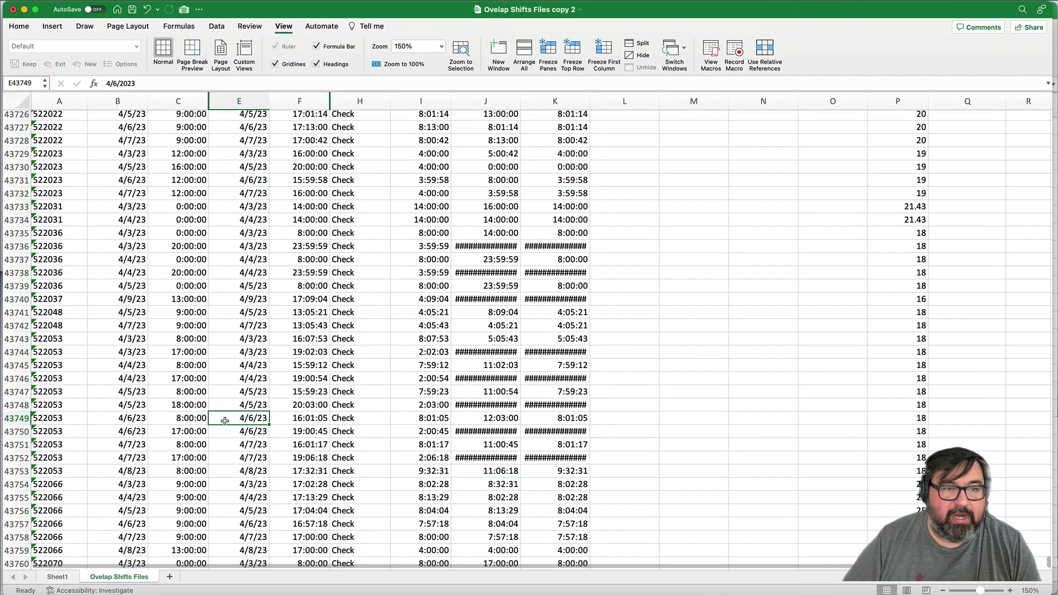
key(super+Up)
key(Left)
key(Left)
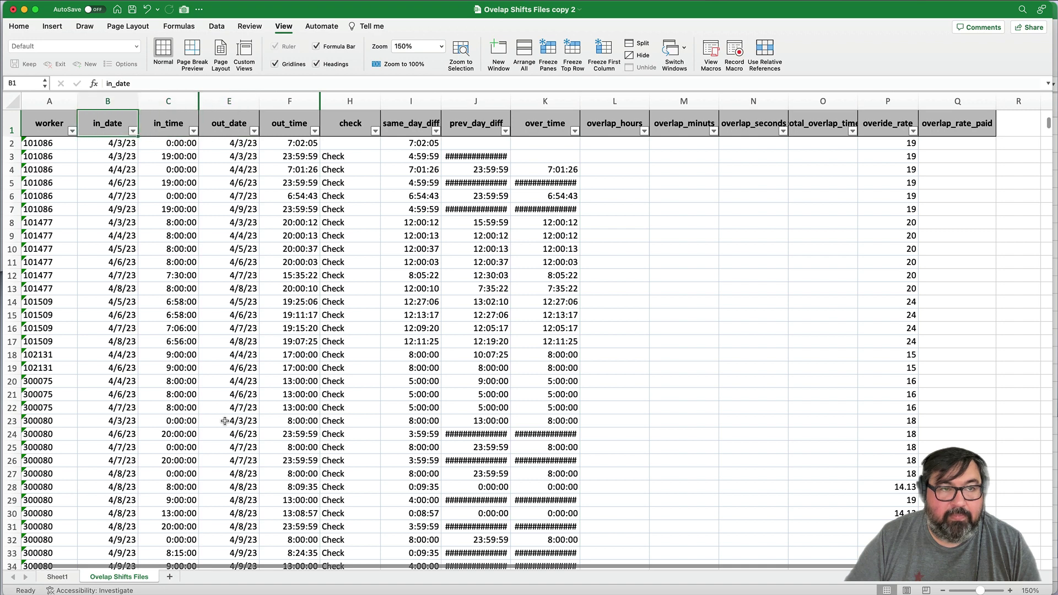
key(Left)
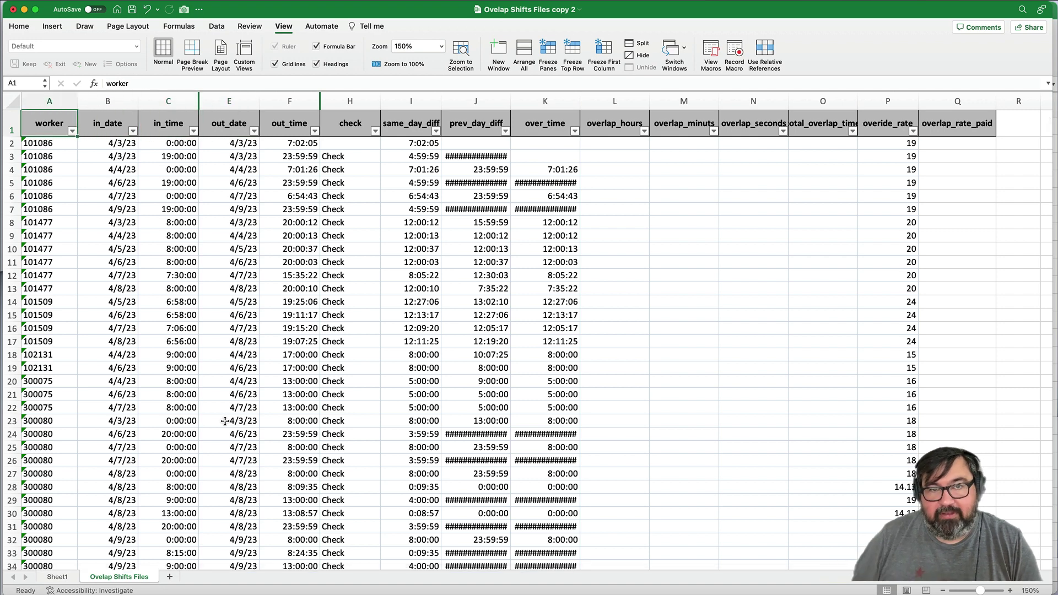